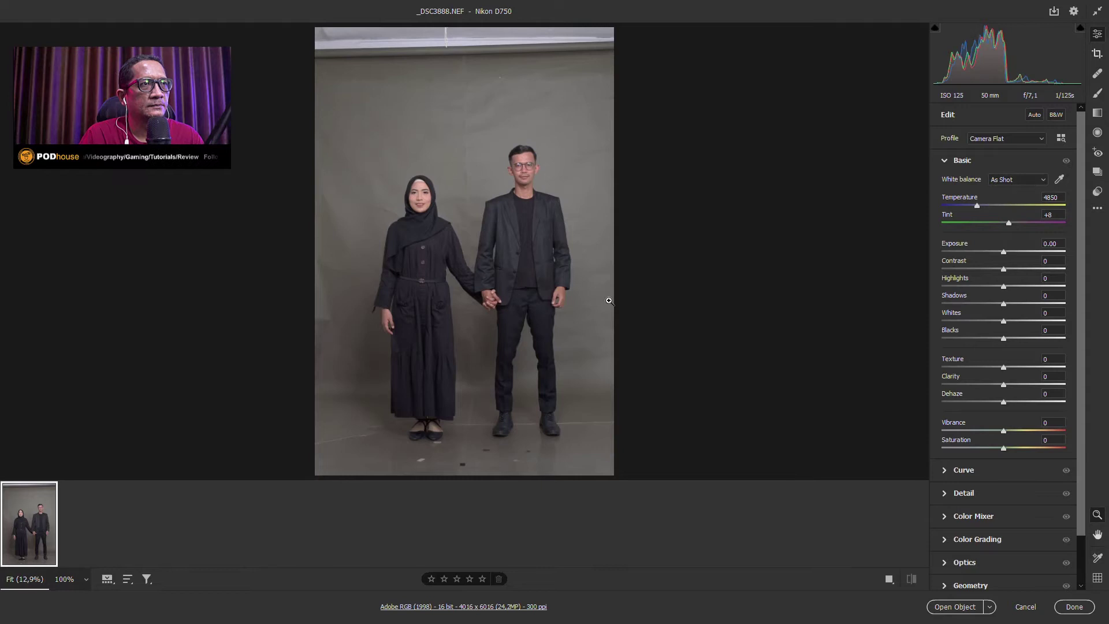
Step: Collapse the filmstrip and begin a crop by pulling the top-right corner inward
left_click_drag(370, 480, 365, 532)
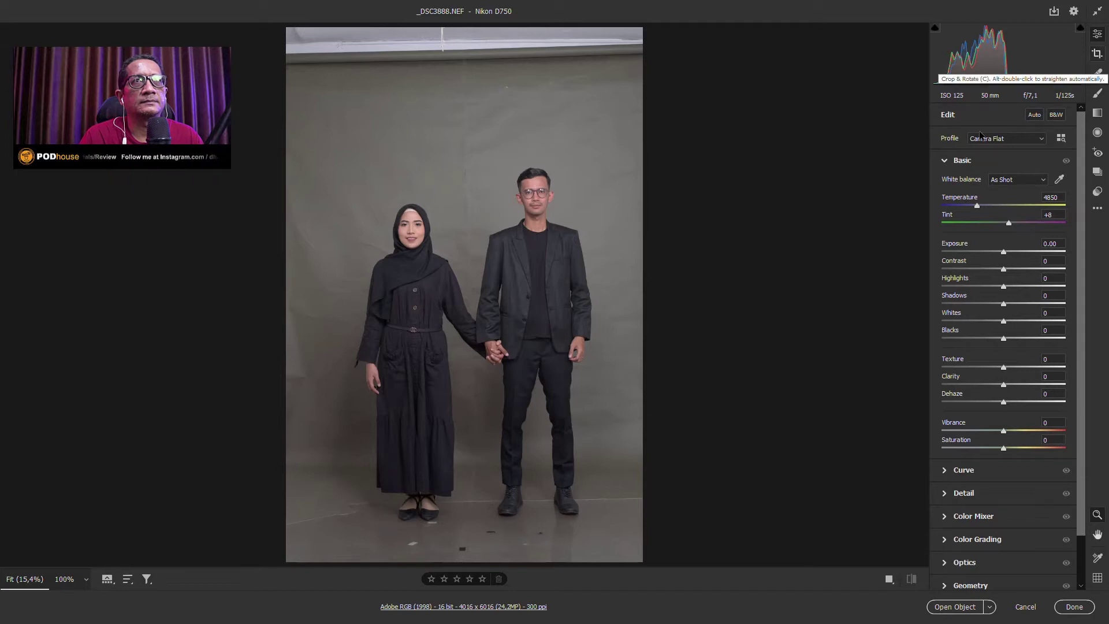
left_click(1096, 54)
mouse_move(607, 81)
left_mouse_down()
mouse_move(587, 123)
mouse_move(594, 113)
left_mouse_up()
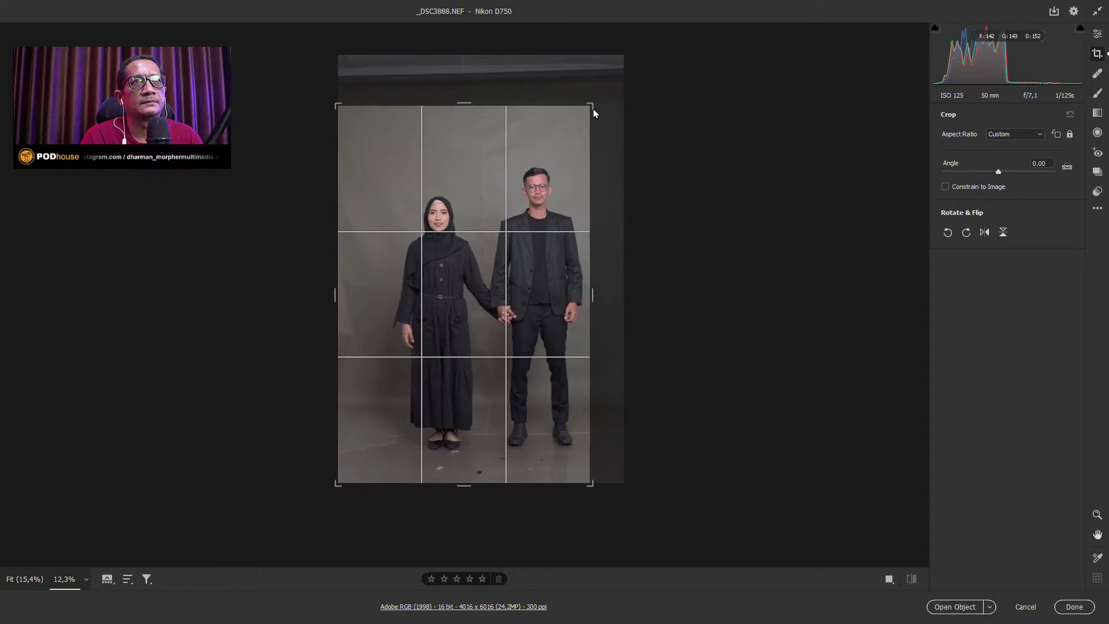
Step: Lock the crop to a 2x3 aspect ratio and recentre the couple in the frame
left_click_drag(535, 173, 525, 176)
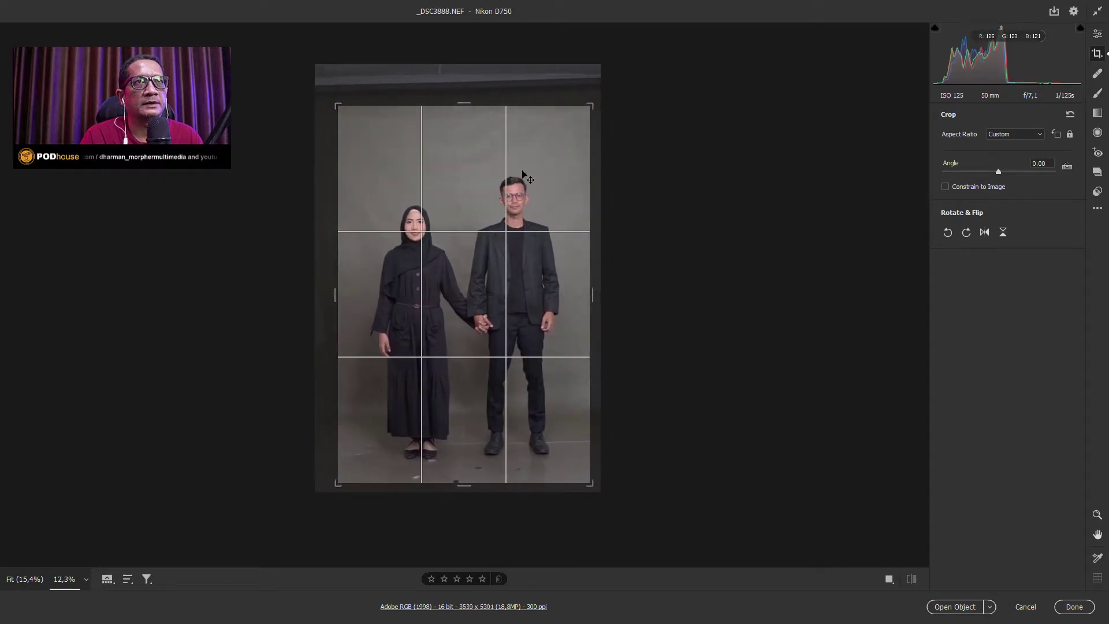
left_click(1008, 134)
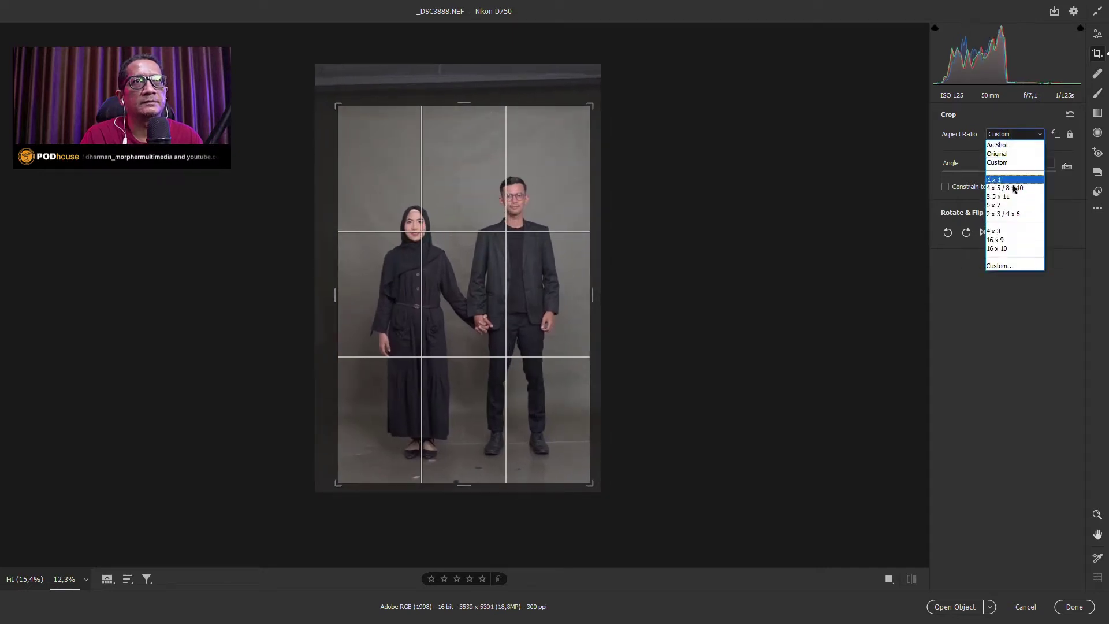
left_click(1005, 215)
left_click_drag(559, 246, 514, 254)
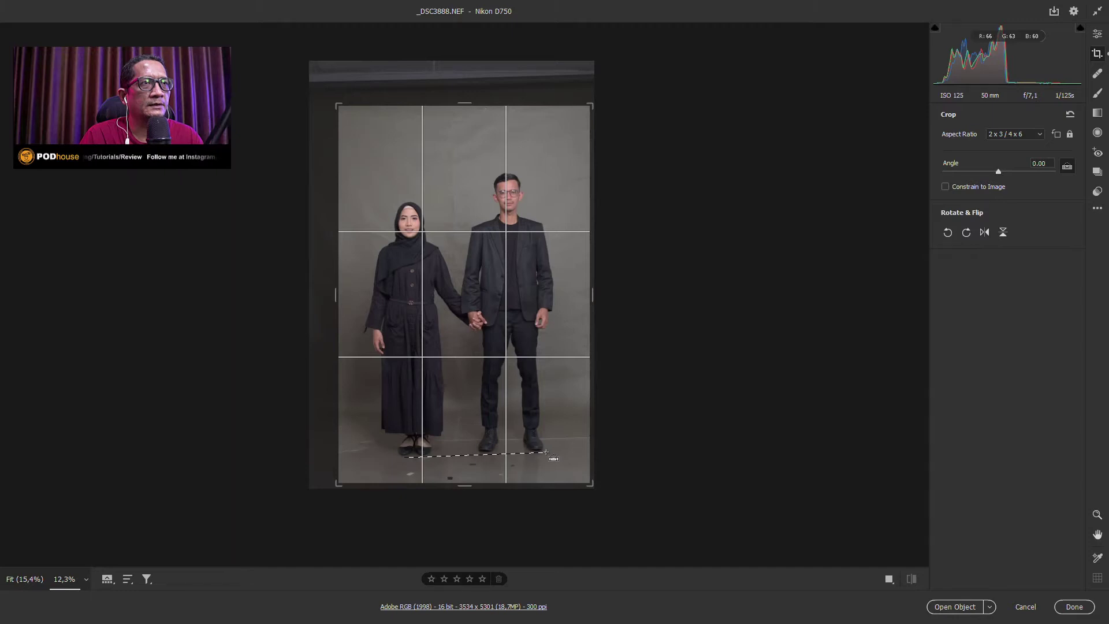
left_click_drag(546, 451, 546, 451)
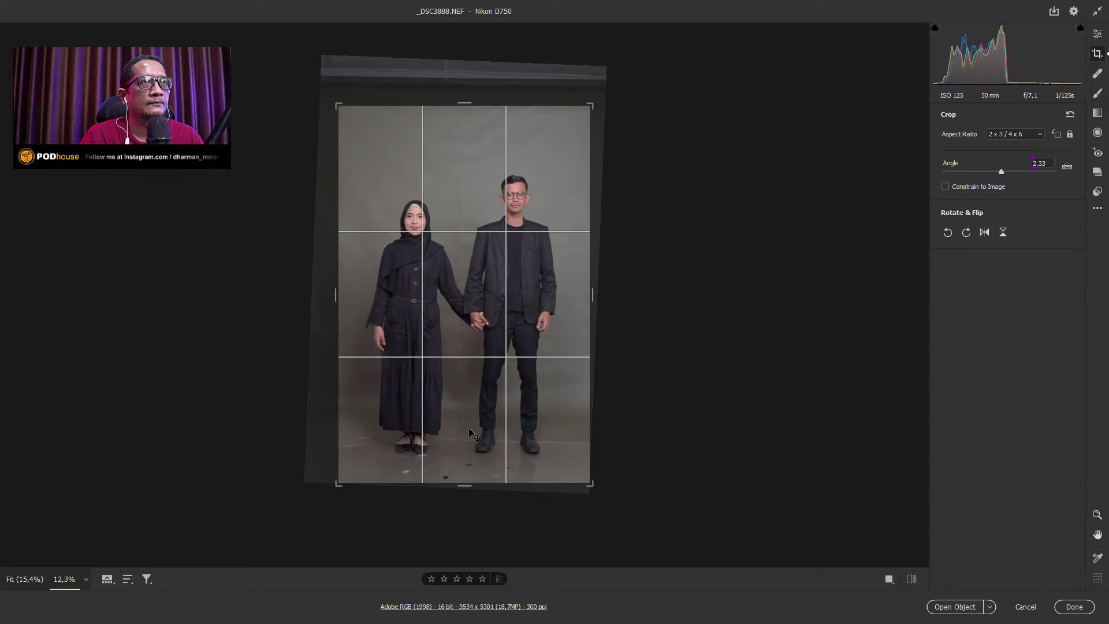
left_click_drag(469, 432, 475, 432)
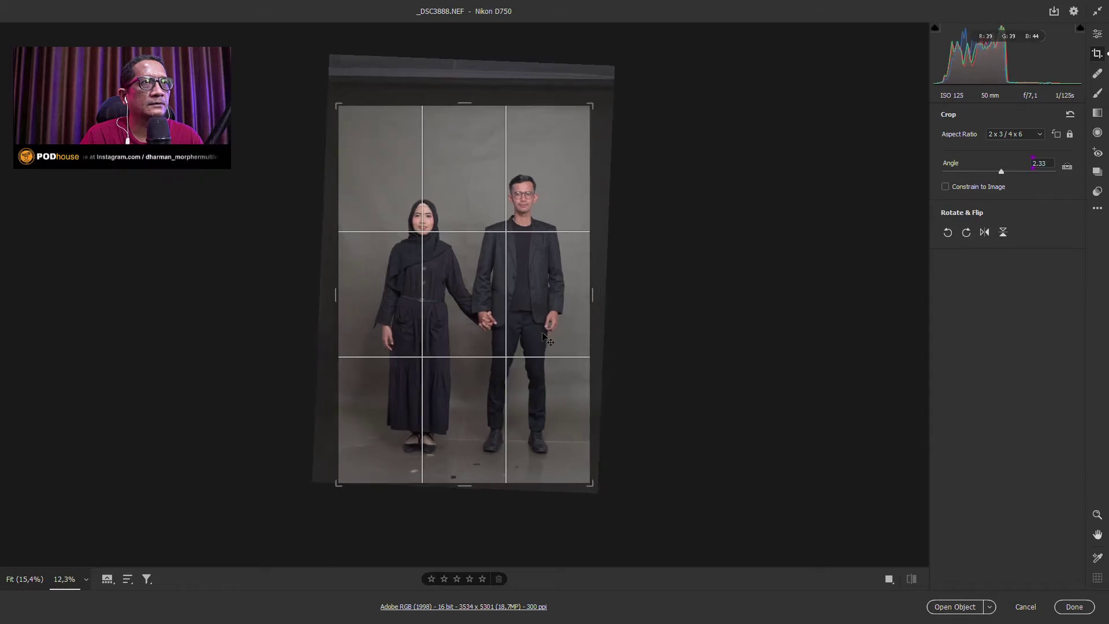
Step: Straighten along the floor line to about 2.24° with Constrain to Image on, then apply the crop
left_click(1066, 167)
left_click_drag(458, 449, 537, 454)
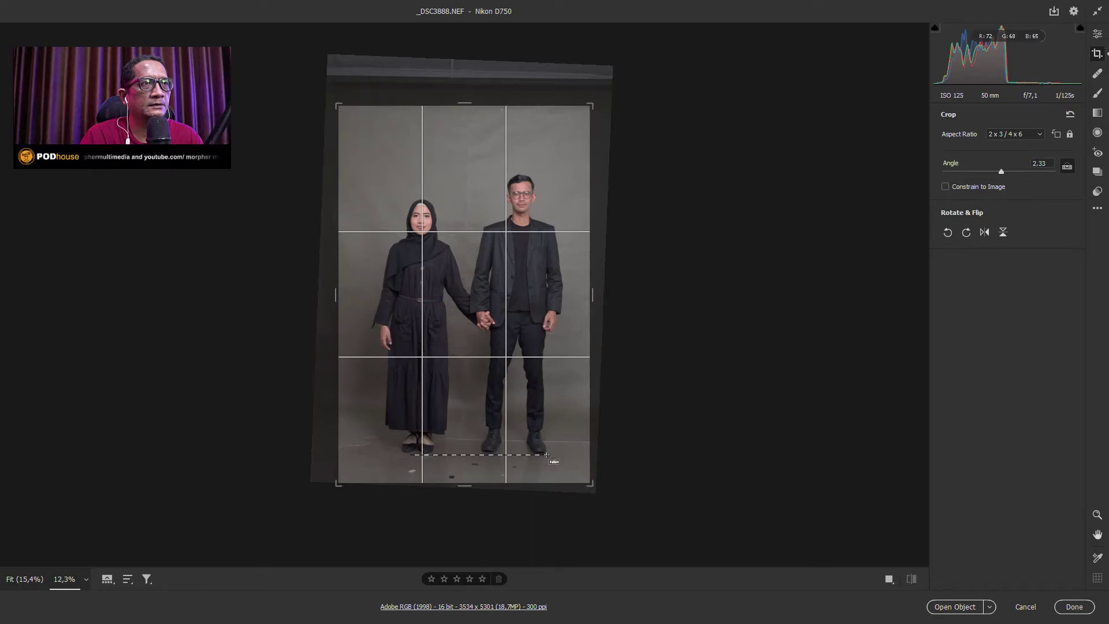
left_click_drag(546, 454, 546, 453)
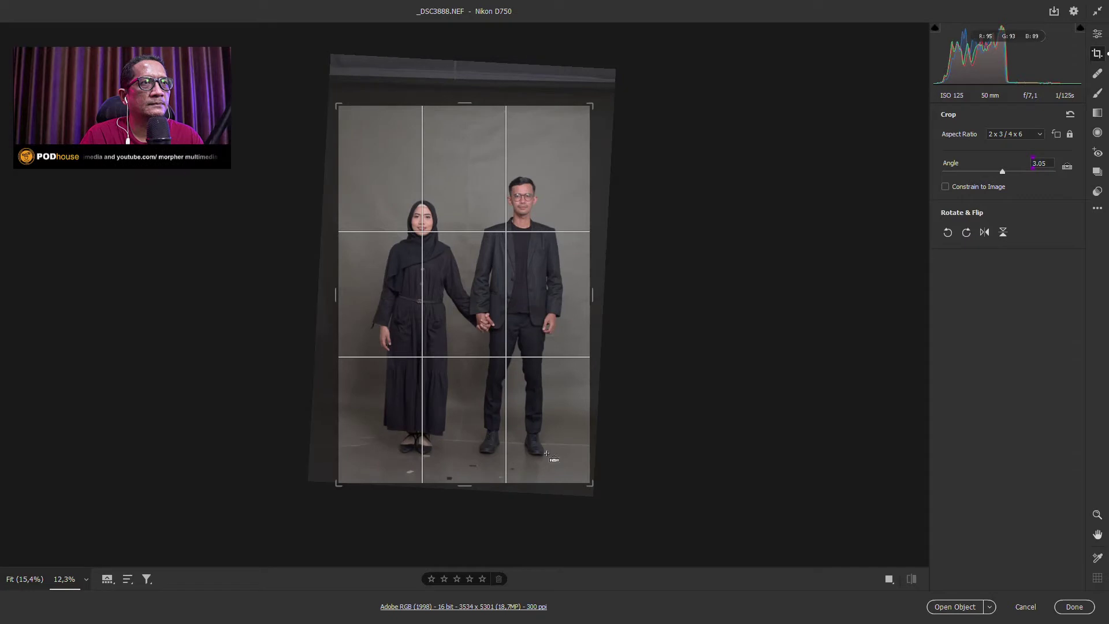
left_click(953, 187)
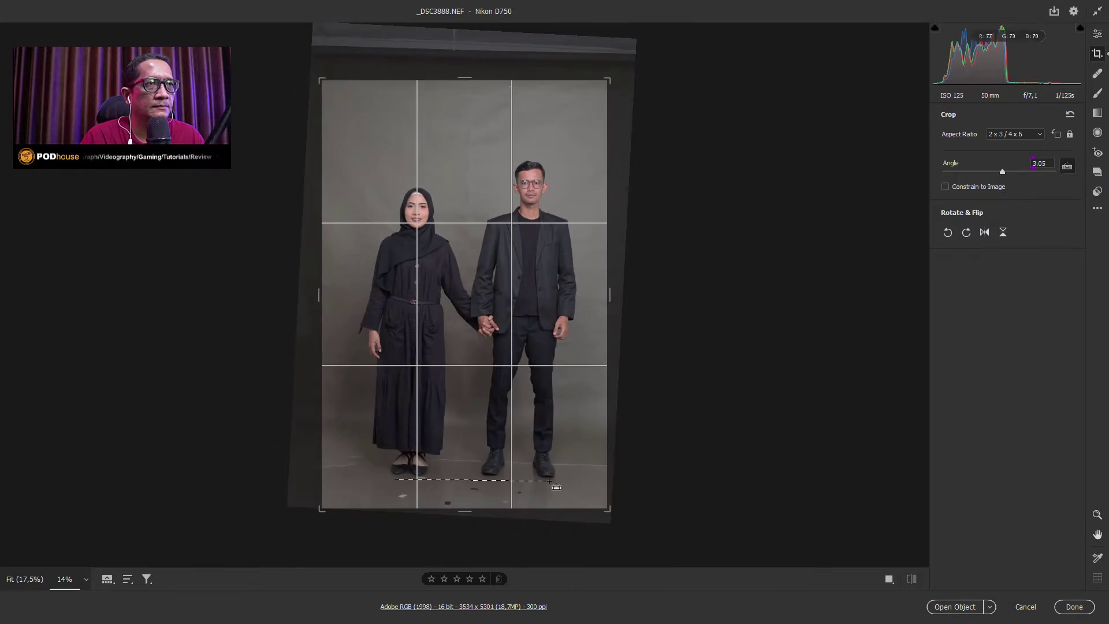
left_click_drag(557, 480, 556, 480)
left_click_drag(532, 339, 532, 340)
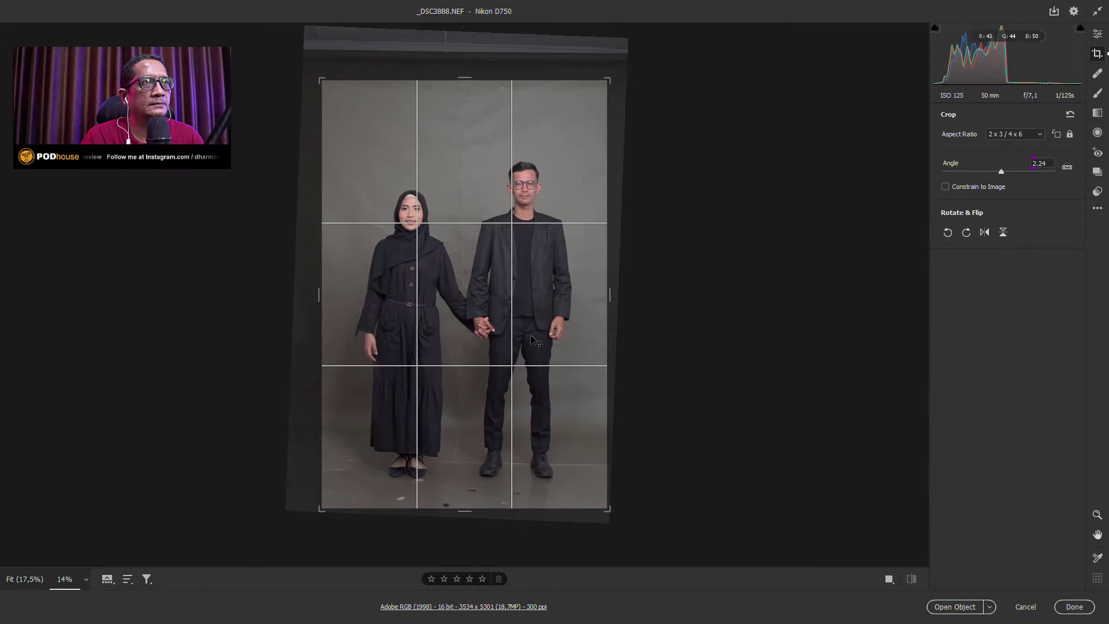
key("Return")
left_click(579, 329)
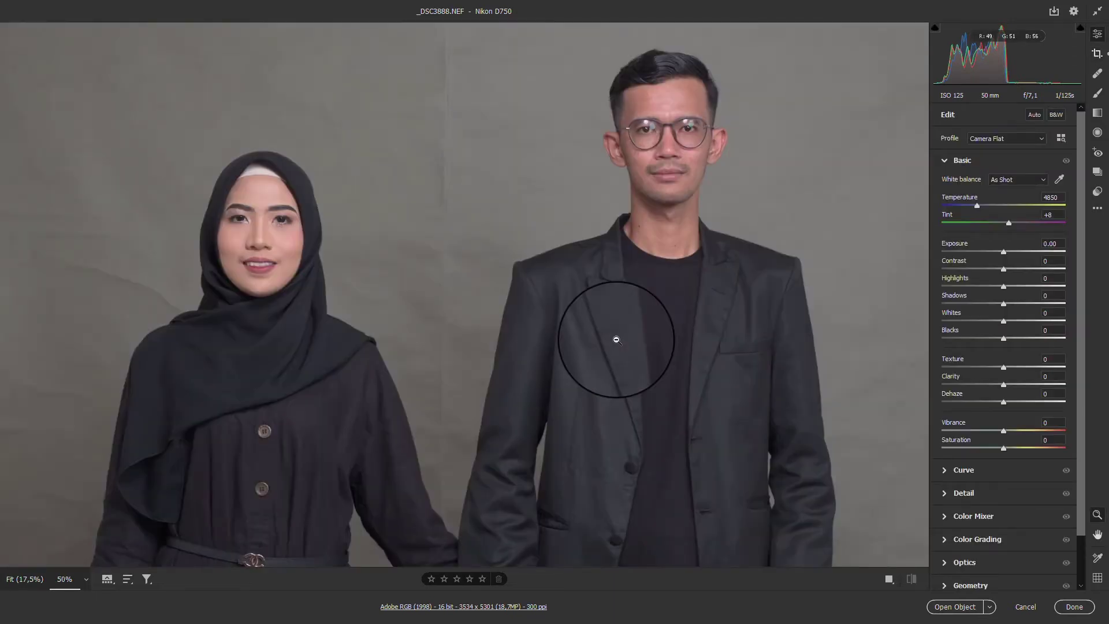
mouse_move(613, 331)
left_mouse_down()
mouse_move(616, 463)
mouse_move(540, 447)
mouse_move(557, 321)
left_mouse_up()
scroll(554, 297, "down", 2)
scroll(559, 302, "down", 3)
scroll(551, 340, "down", 3)
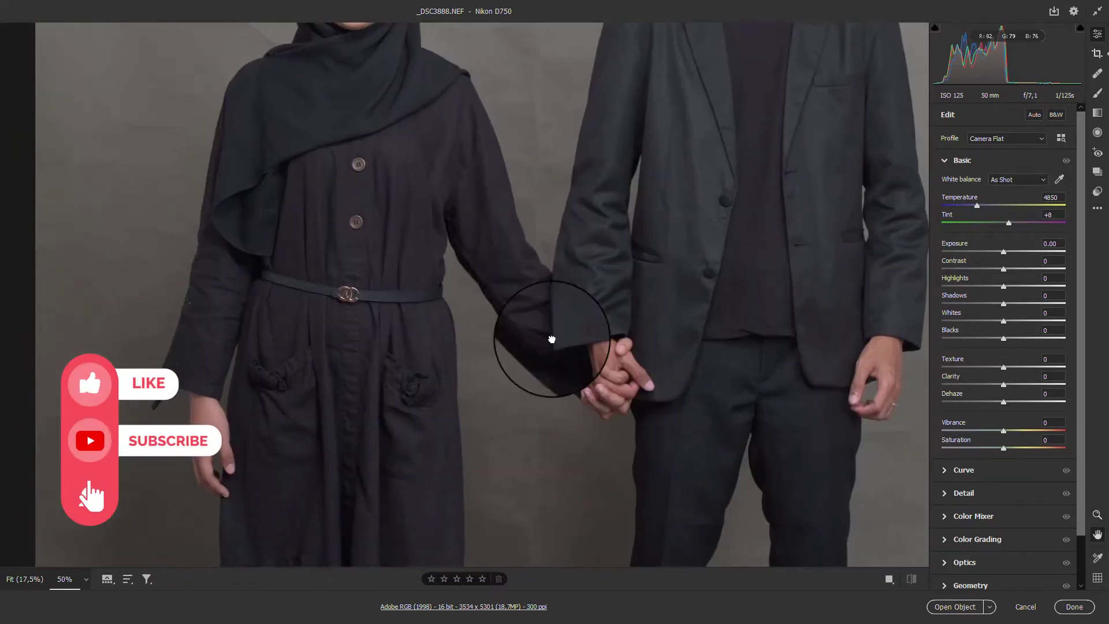
scroll(546, 317, "down", 3)
scroll(548, 323, "down", 3)
scroll(606, 254, "down", 3)
mouse_move(601, 271)
left_mouse_down()
mouse_move(463, 495)
mouse_move(525, 277)
left_mouse_up()
scroll(514, 512, "up", 3)
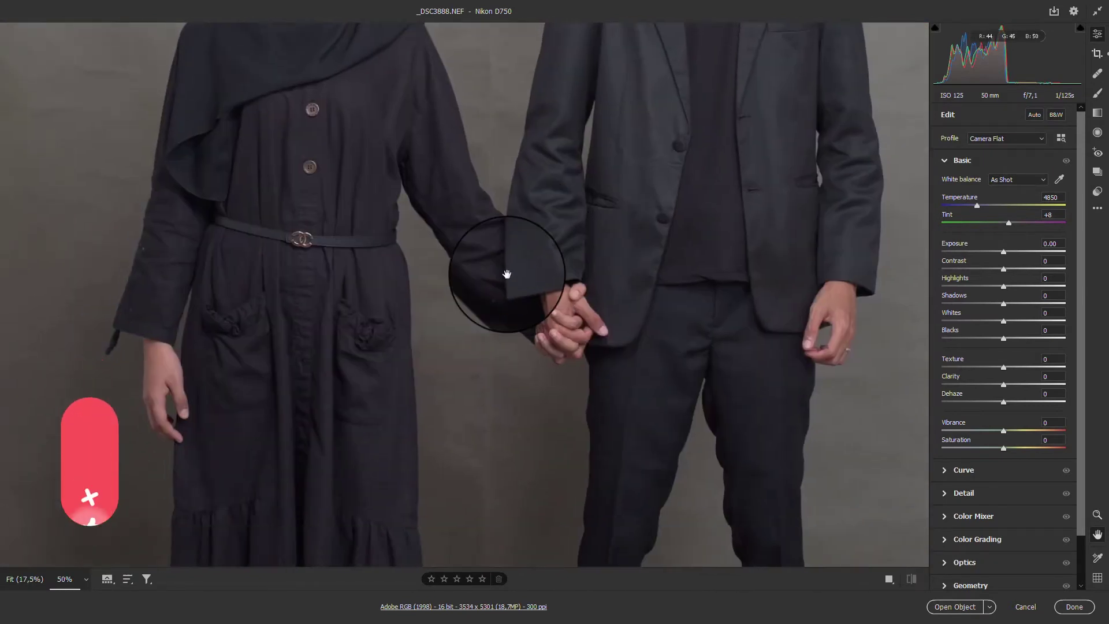
scroll(531, 300, "down", 3)
scroll(525, 283, "down", 3)
scroll(543, 312, "down", 2)
mouse_move(555, 339)
left_mouse_down()
mouse_move(730, 279)
mouse_move(696, 297)
mouse_move(612, 470)
left_mouse_up()
scroll(564, 413, "up", 3)
left_click_drag(565, 414, 648, 487)
scroll(584, 347, "up", 2)
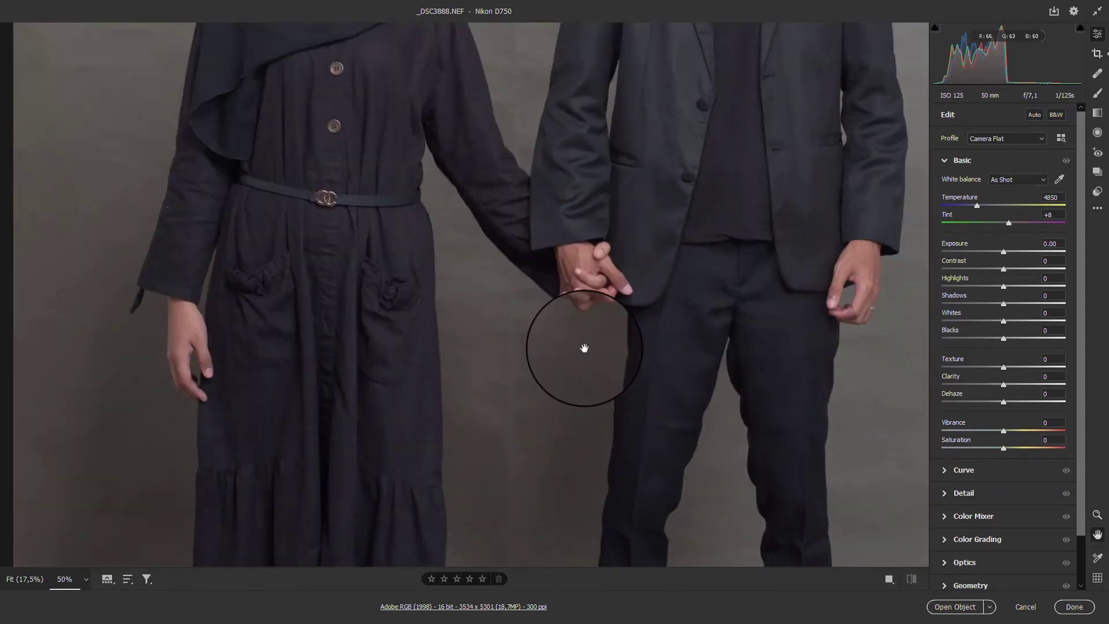
scroll(584, 348, "up", 5)
mouse_move(581, 366)
left_mouse_down()
mouse_move(686, 421)
mouse_move(663, 460)
mouse_move(529, 410)
mouse_move(497, 460)
mouse_move(659, 428)
mouse_move(679, 413)
mouse_move(597, 428)
left_mouse_up()
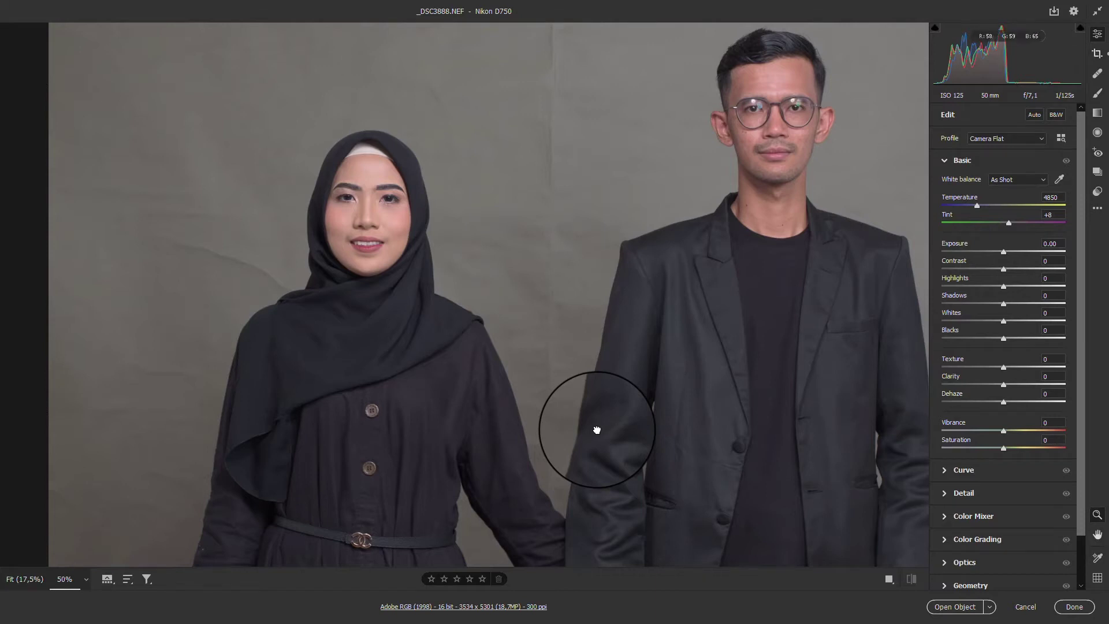
left_click_drag(597, 430, 545, 454)
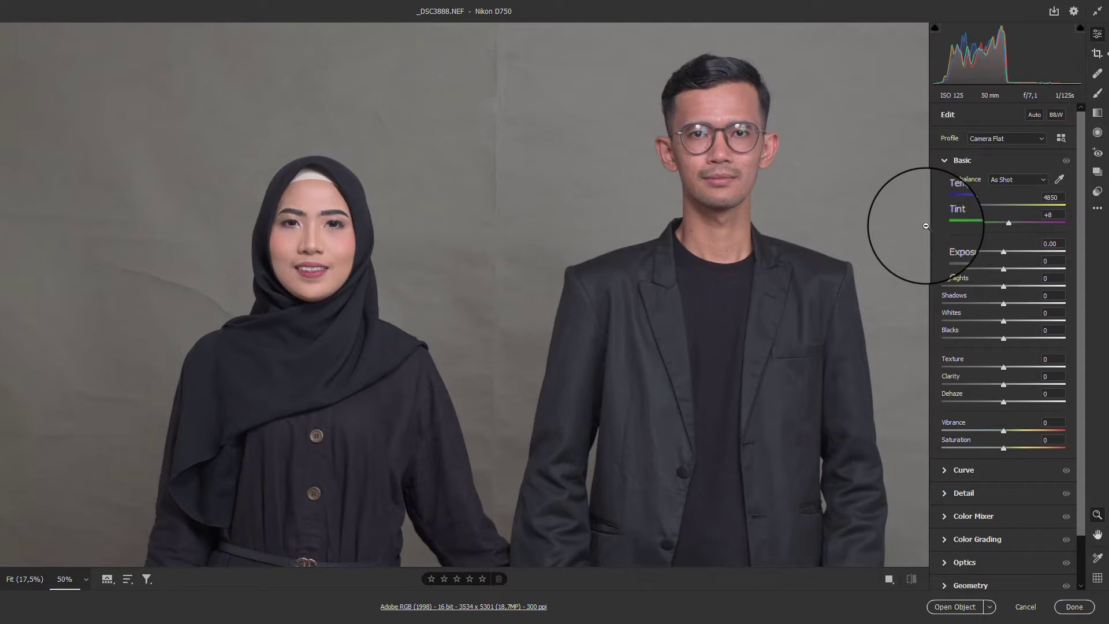
Step: Set Blacks to -24 and Highlights to +34
left_click_drag(1003, 337, 988, 341)
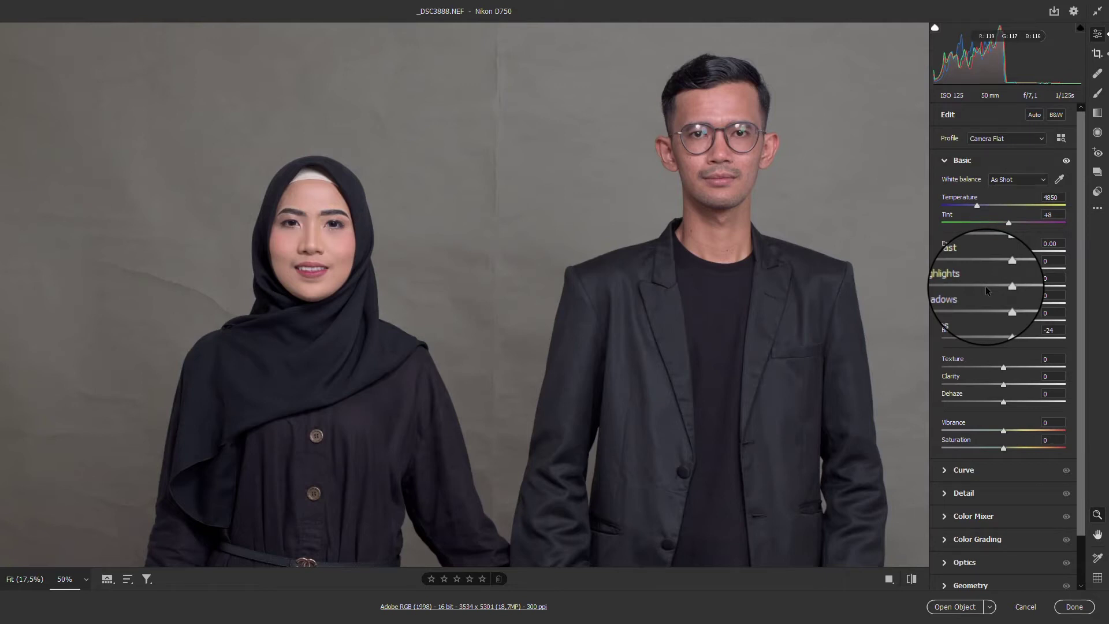
key("ctrl+minus")
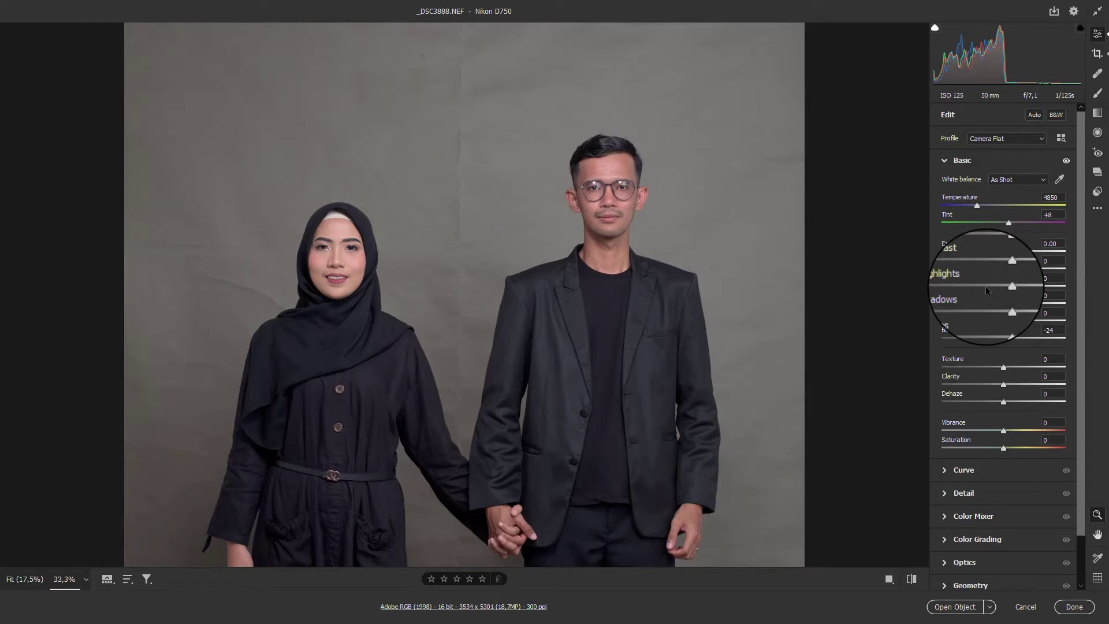
mouse_move(1003, 286)
left_mouse_down()
mouse_move(1058, 287)
mouse_move(1026, 290)
left_mouse_up()
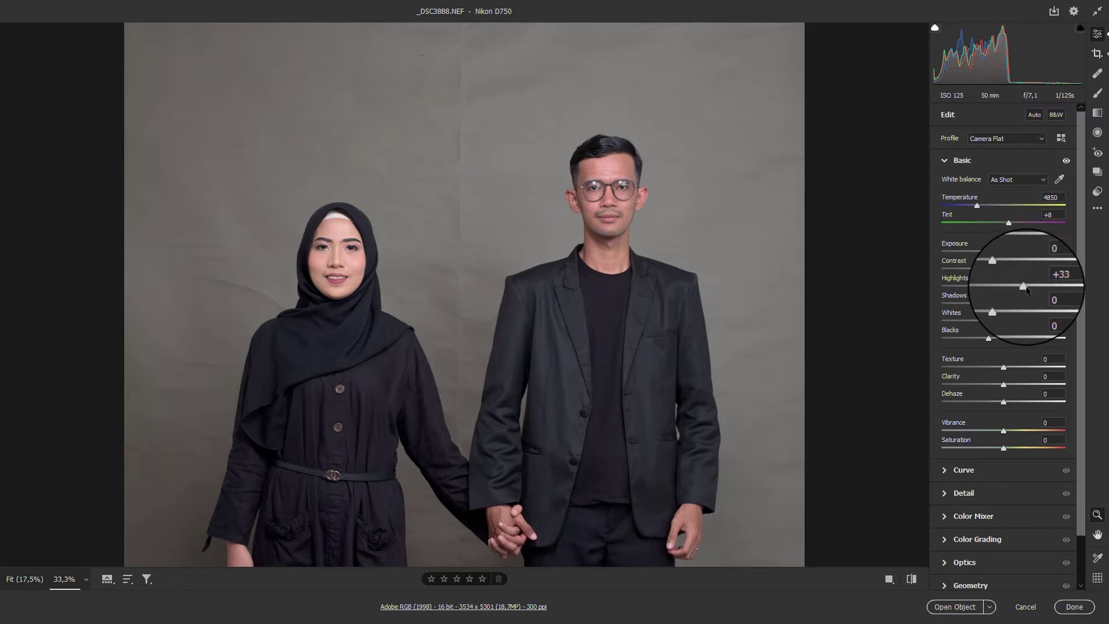
Step: Zoom in on the man's face, raise Texture to +21, and open the photo as a smart object
key("ctrl+plus")
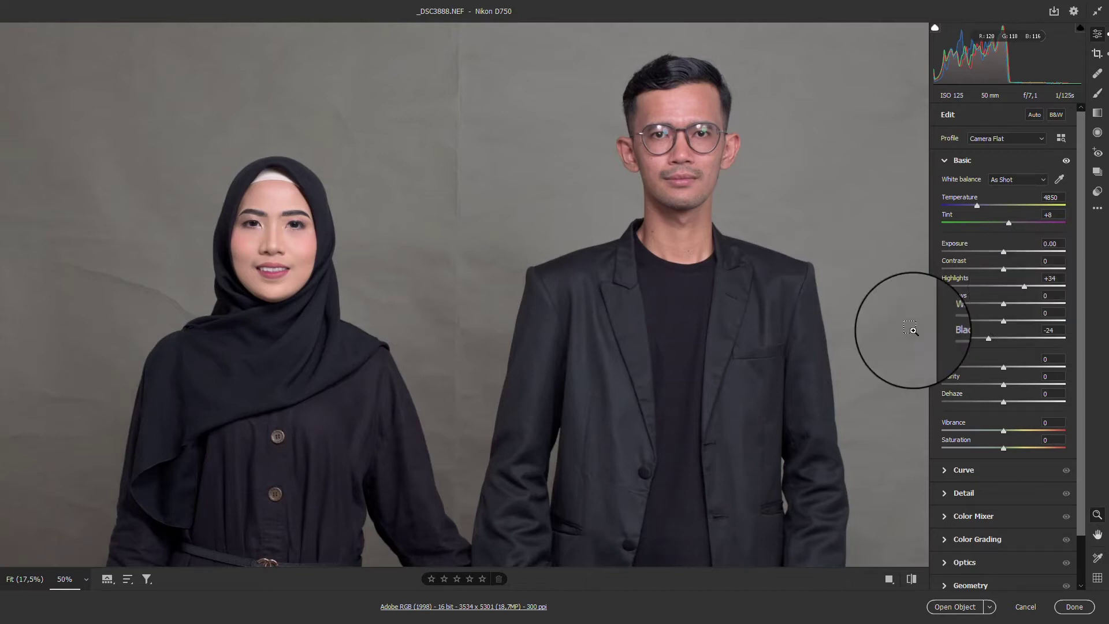
key("ctrl+plus")
left_click_drag(593, 199, 466, 384)
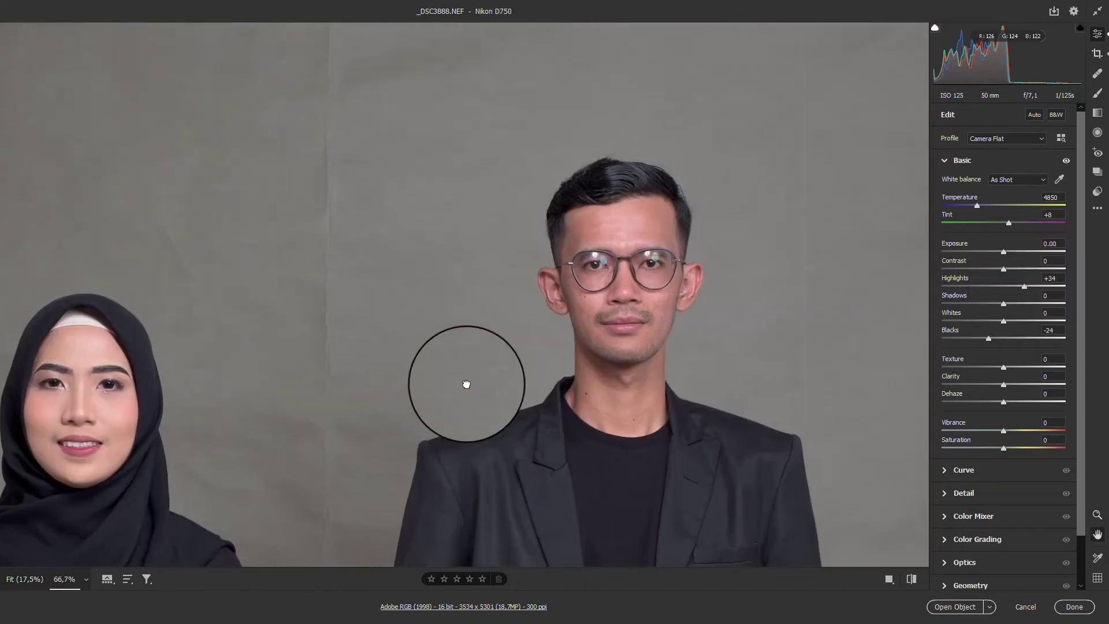
key("ctrl+plus")
key("ctrl+plus")
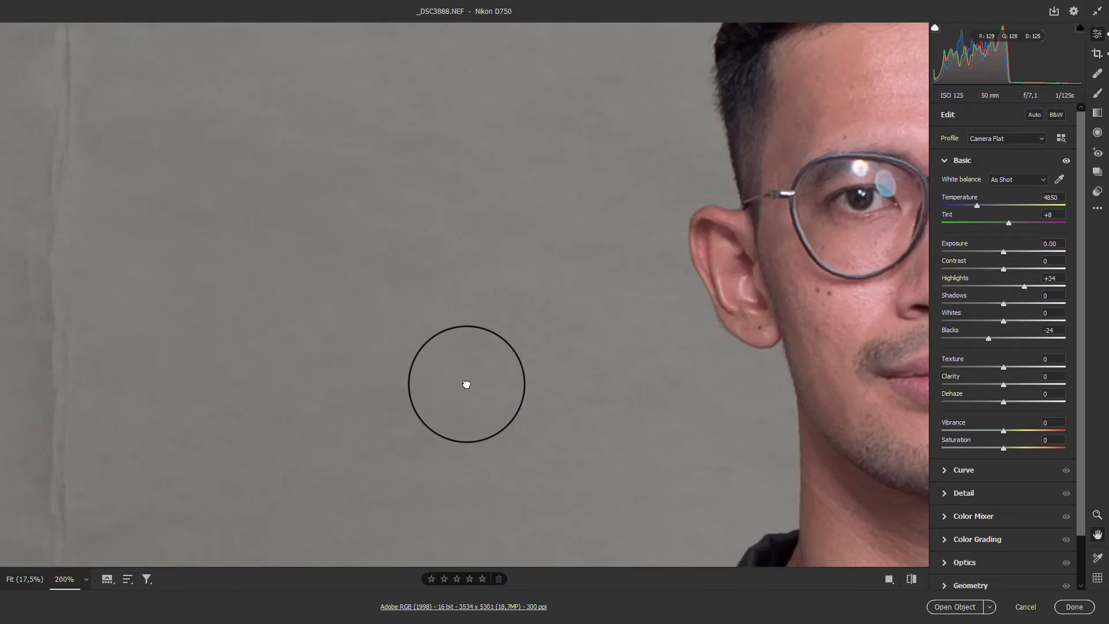
left_click_drag(466, 384, 243, 349)
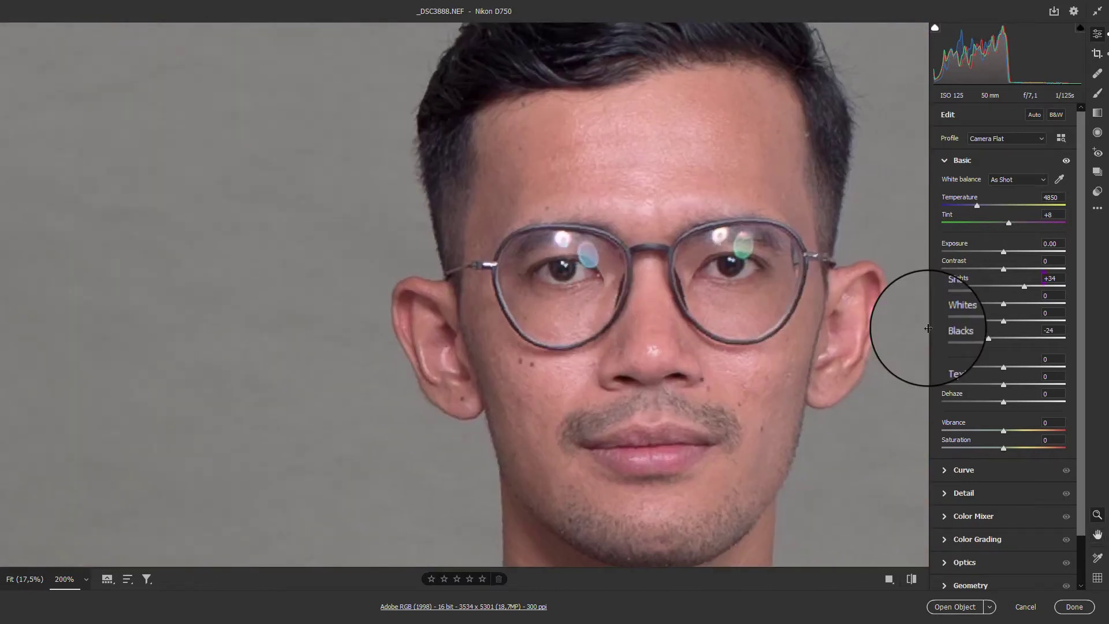
left_click_drag(1017, 371, 1019, 369)
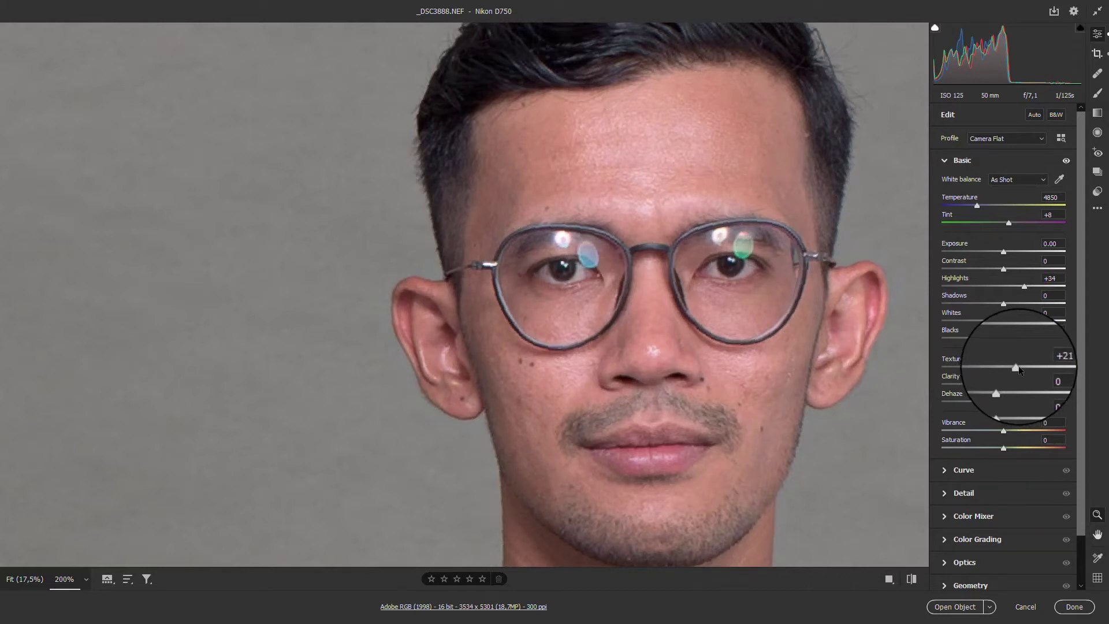
left_click(955, 606)
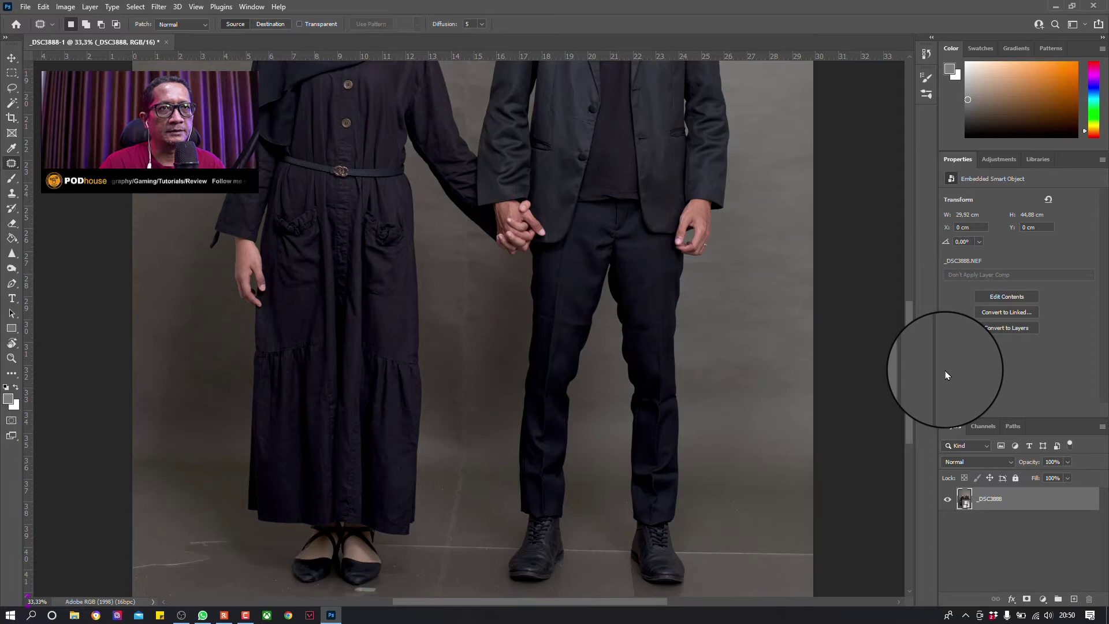
Step: Stamp the visible image into Layer 1, remove the duplicate copy, and keep Layer 1 selected
key("ctrl+j")
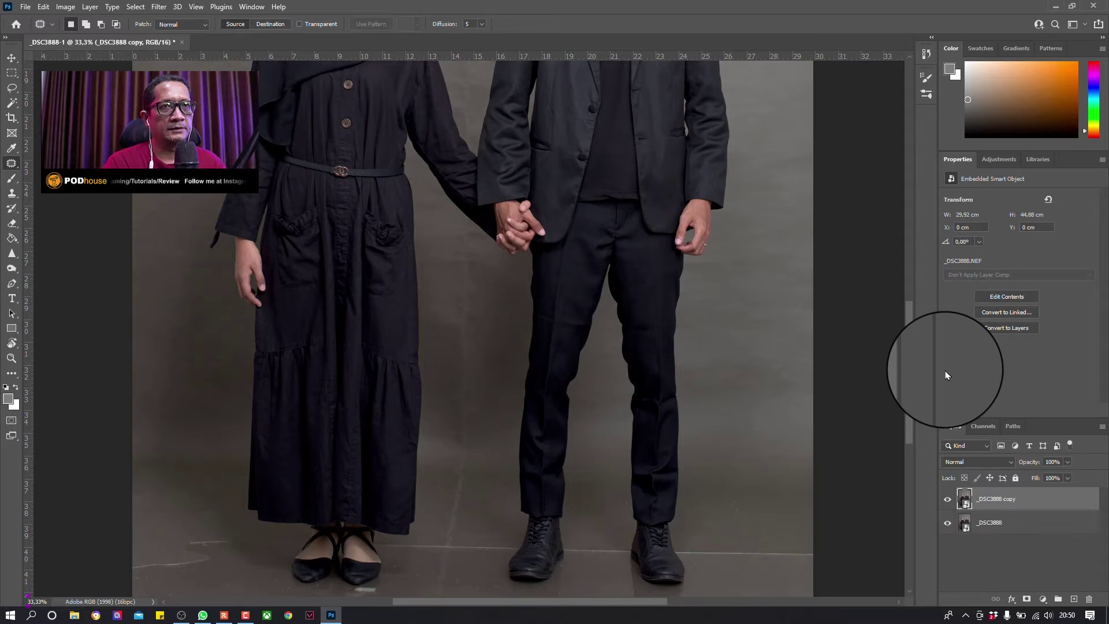
key("ctrl+shift+alt+e")
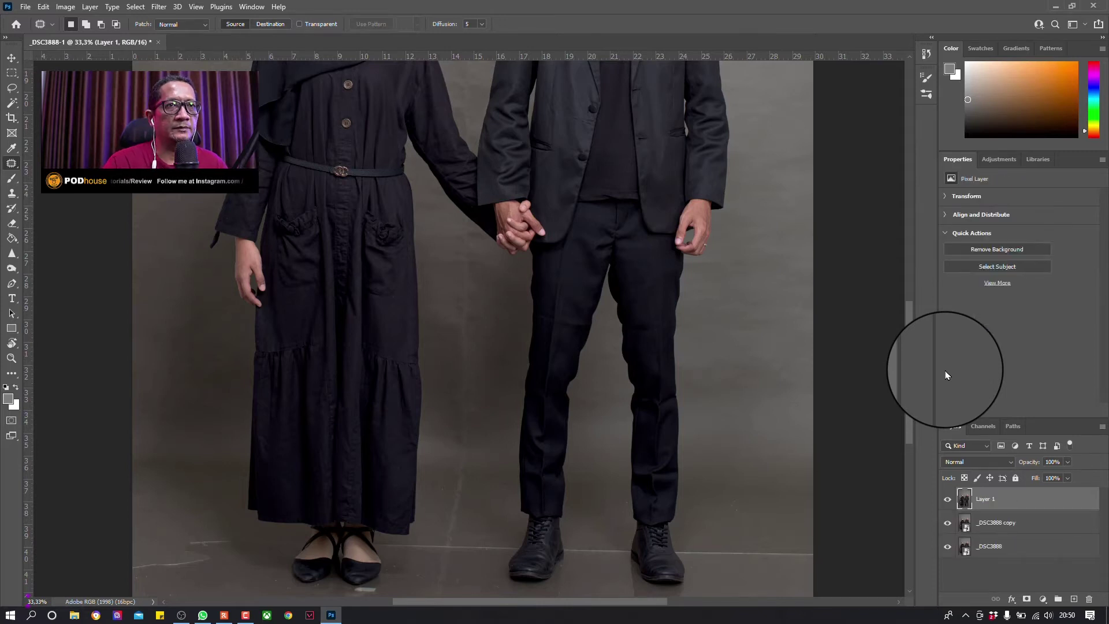
left_click(984, 523)
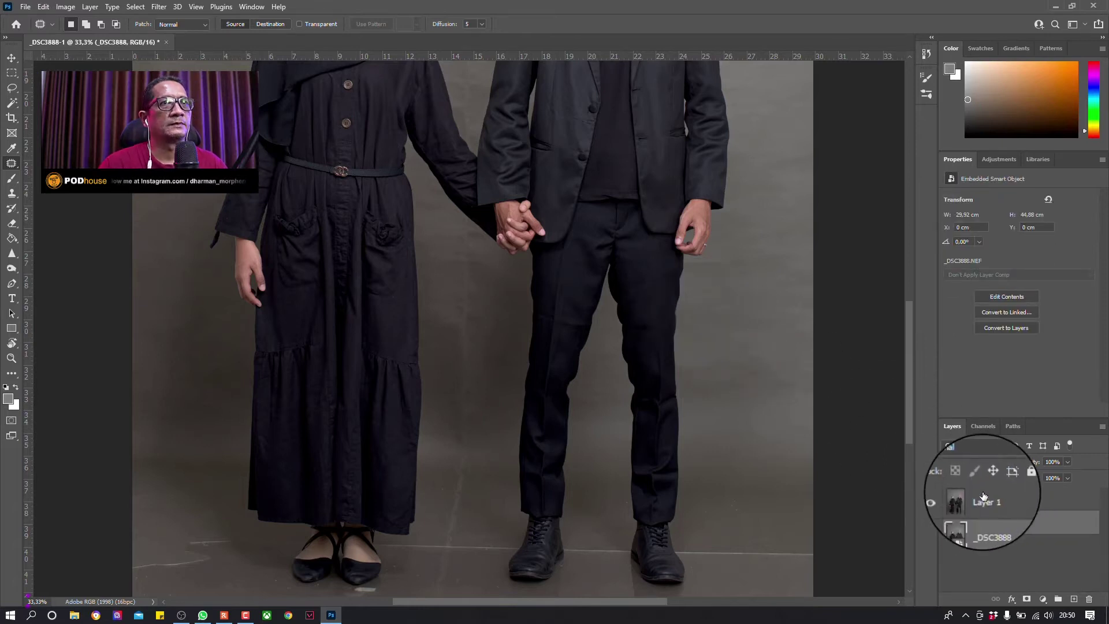
left_click(980, 492)
key("ctrl+minus")
key("ctrl+minus")
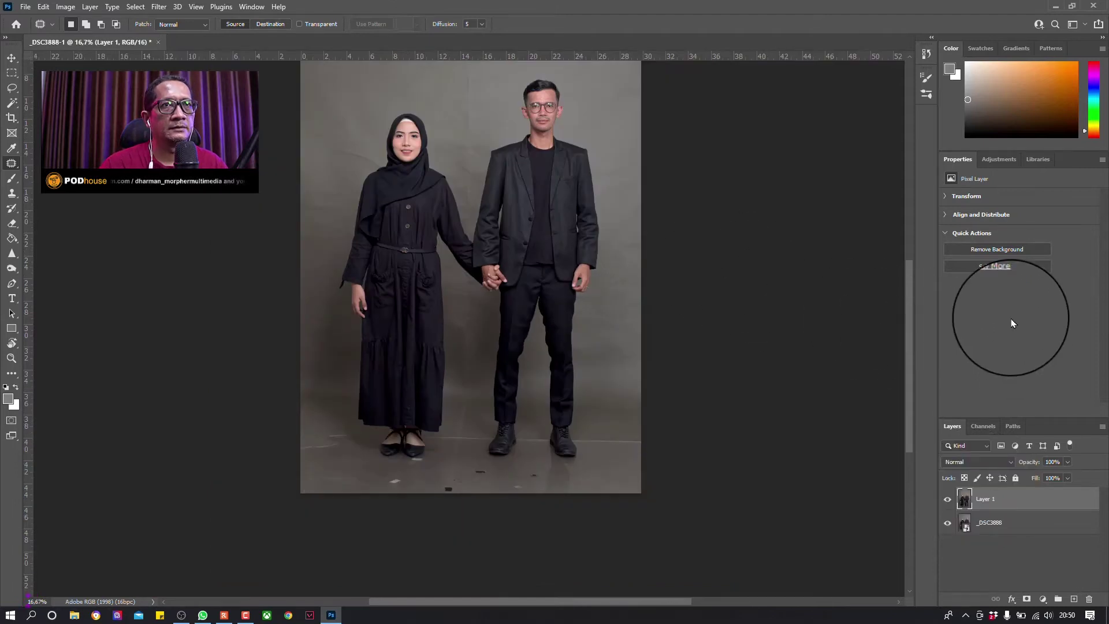
Step: Select the couple as subject, zoom to their shoes, and switch to Quick Selection
left_click(993, 269)
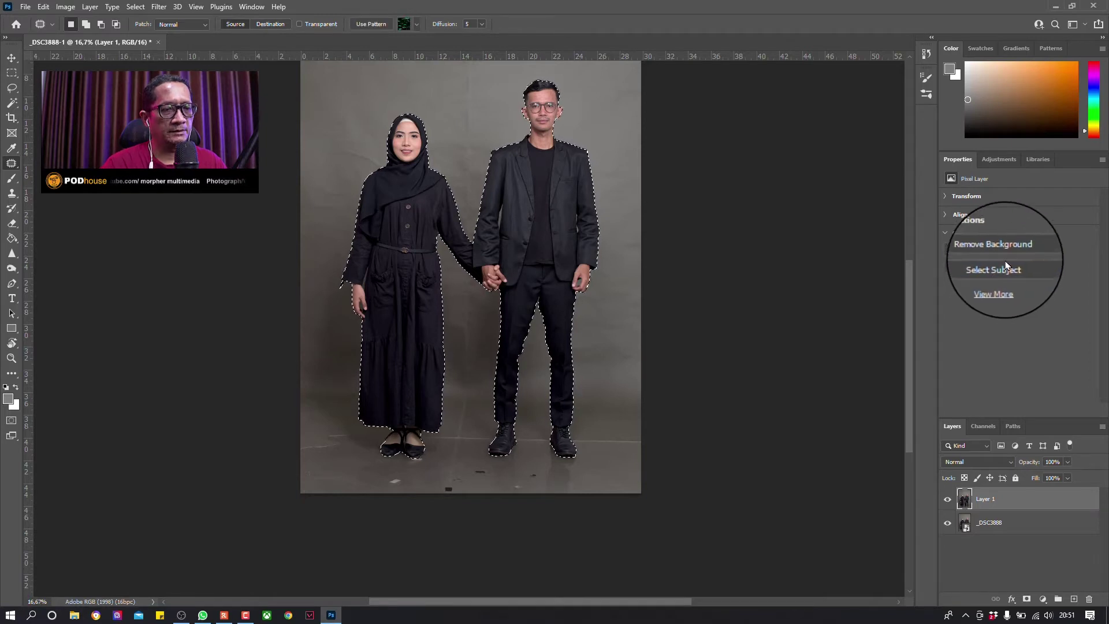
key("ctrl+plus")
key("ctrl+plus")
key("ctrl+plus")
key("ctrl+plus")
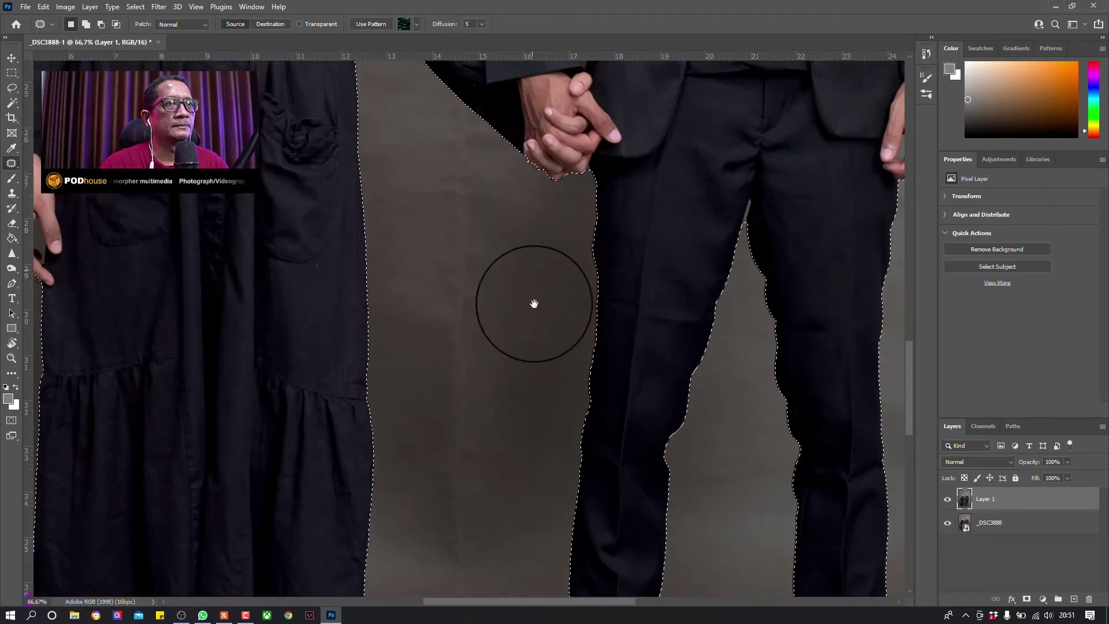
scroll(533, 303, "down", 5)
scroll(502, 202, "down", 3)
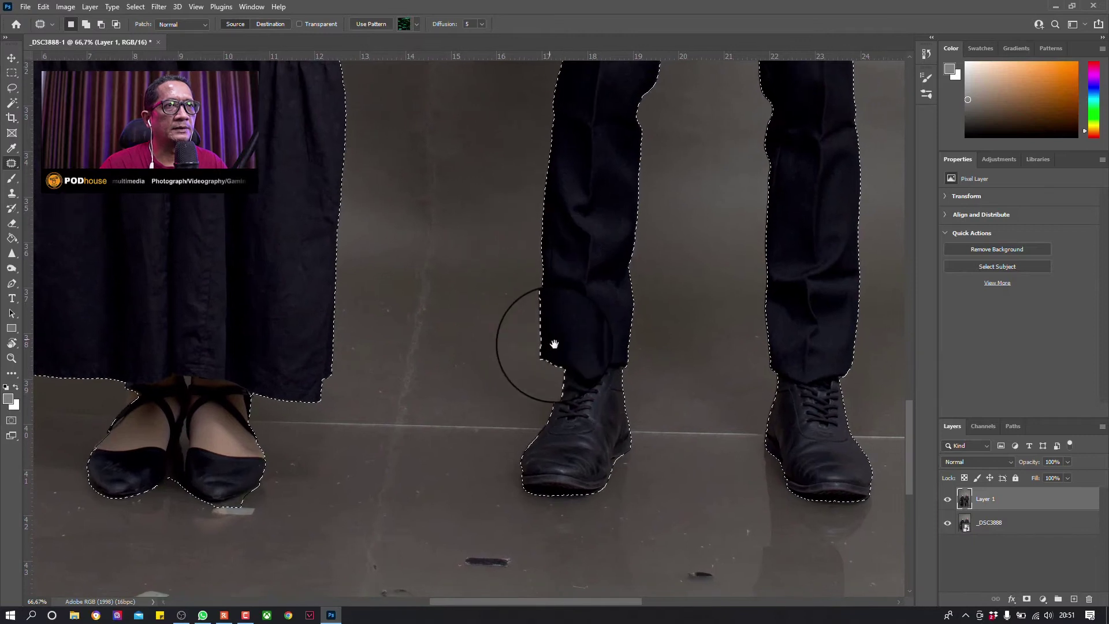
left_click_drag(547, 329, 714, 281)
key("w")
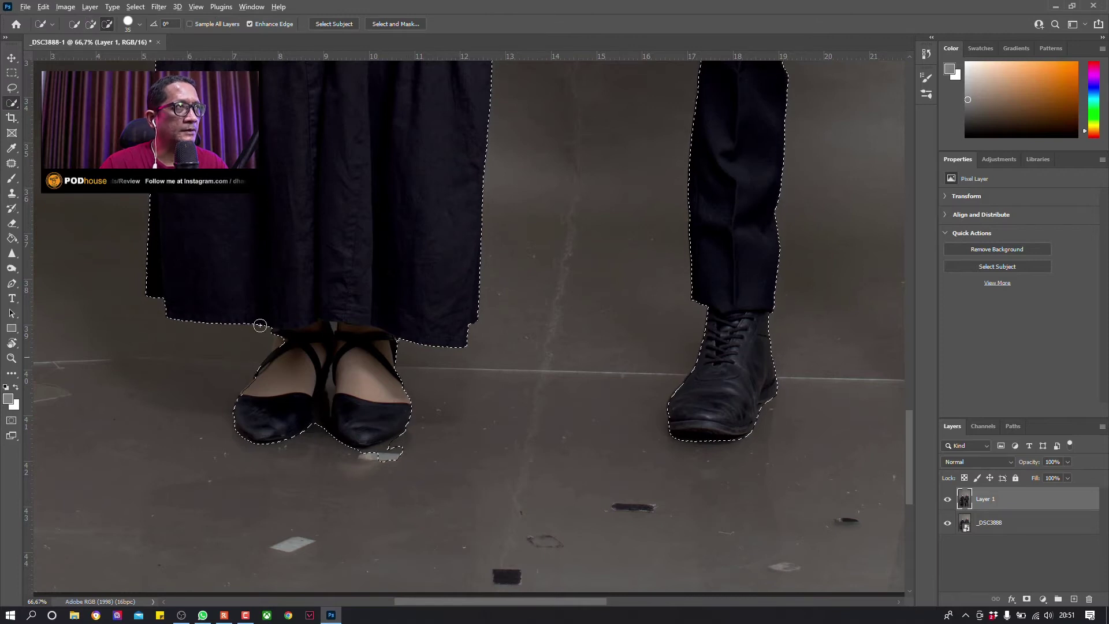
Step: Subtract the backdrop gap between the man's fingers and check the outline around heads and hands
right_click(14, 105)
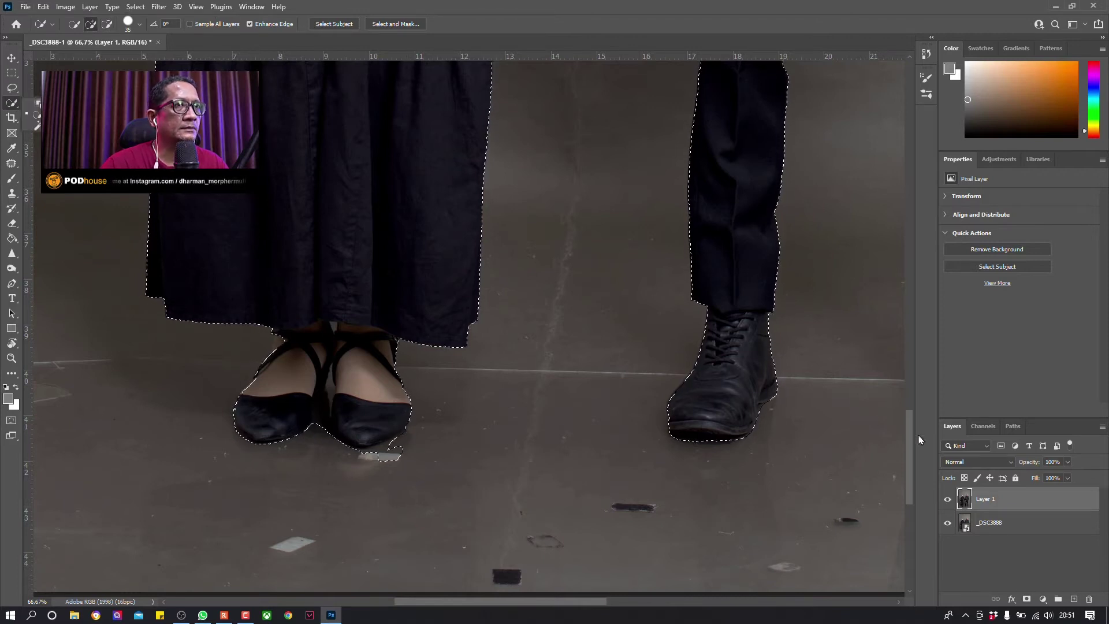
key("alt")
key("alt")
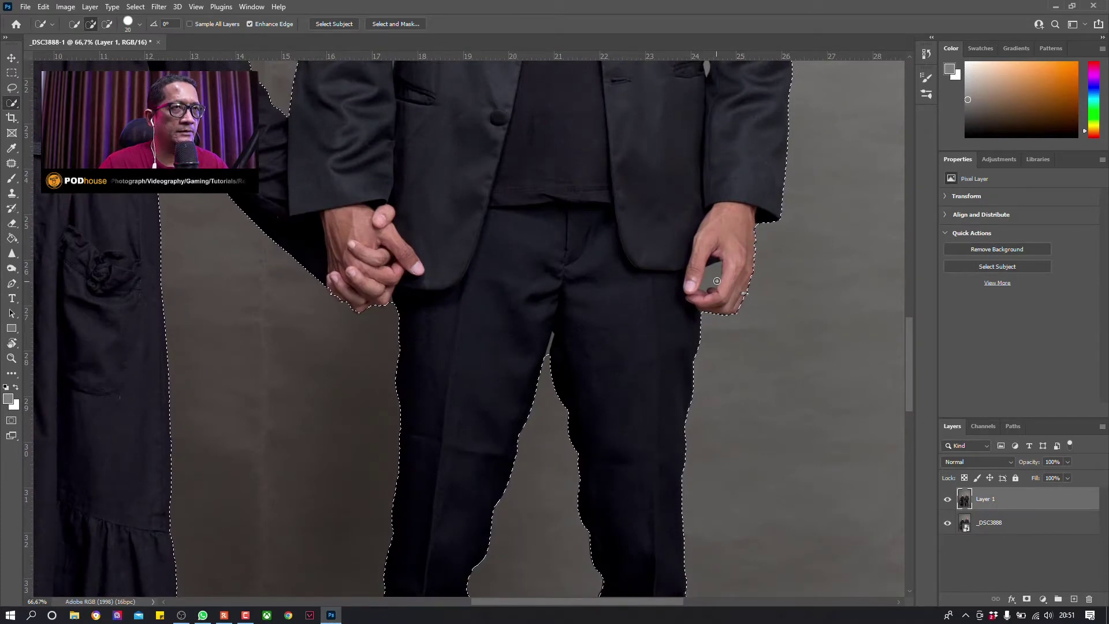
key("alt")
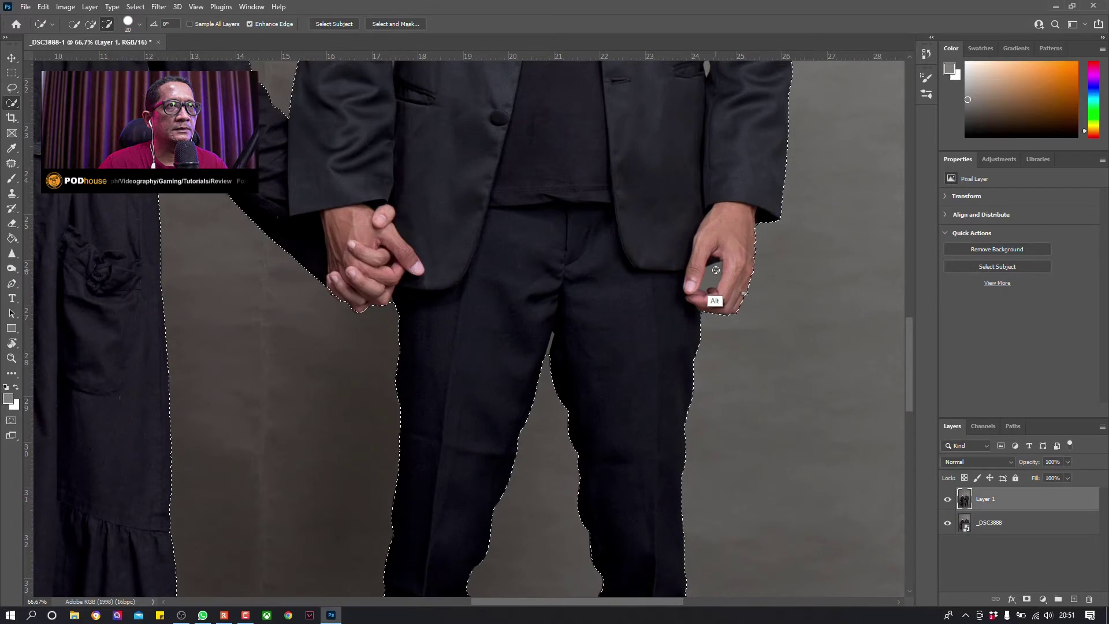
left_click(720, 252, "alt")
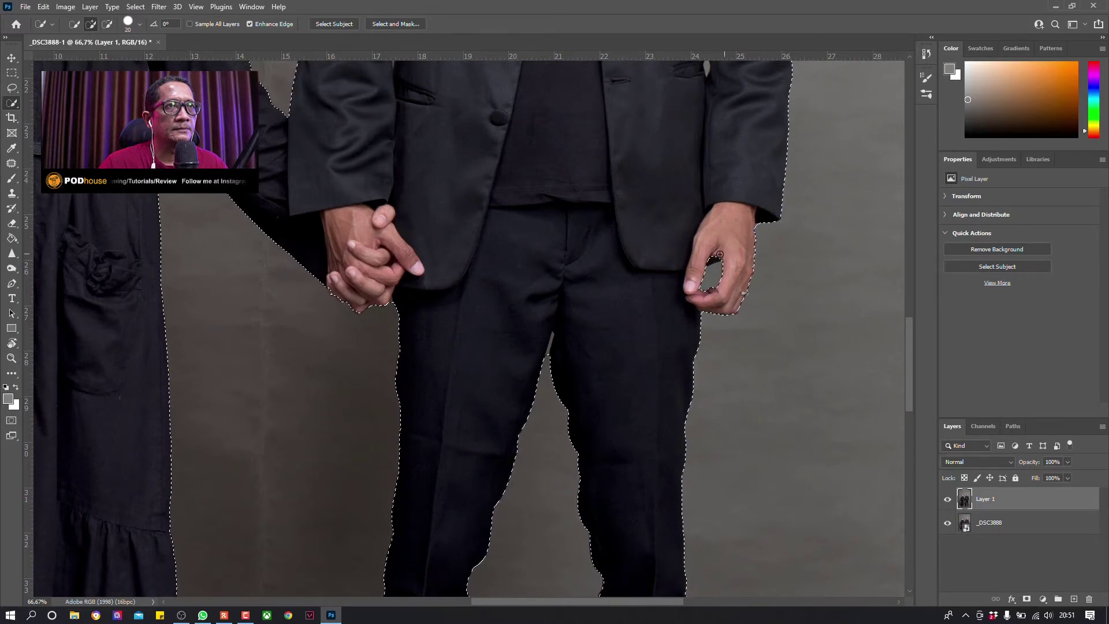
mouse_move(485, 267)
left_mouse_down()
mouse_move(659, 289)
mouse_move(774, 232)
left_mouse_up()
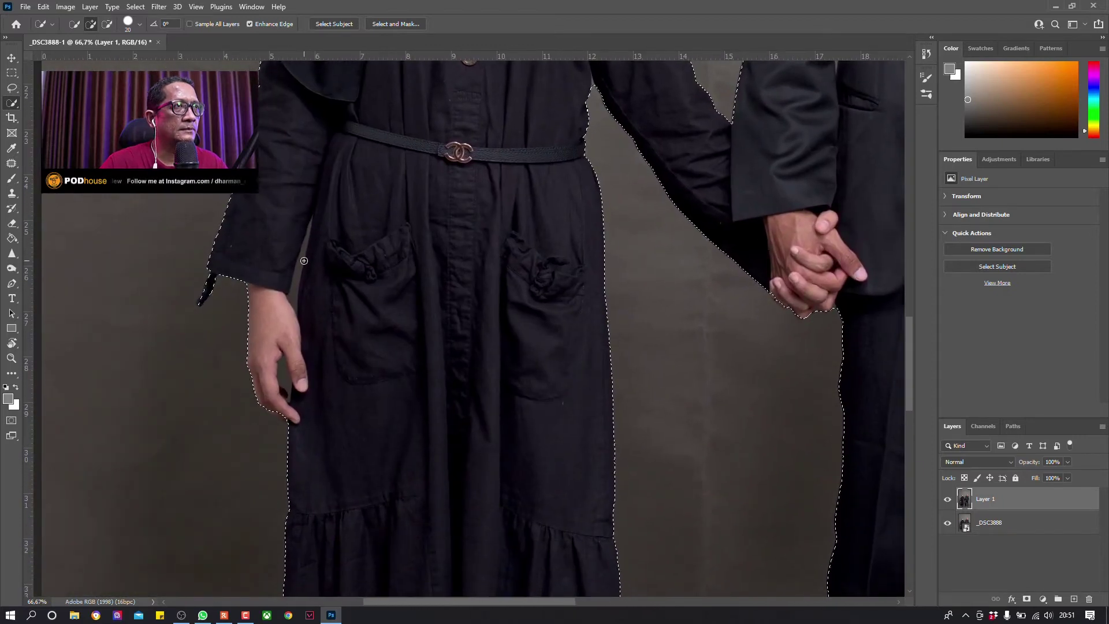
key("alt")
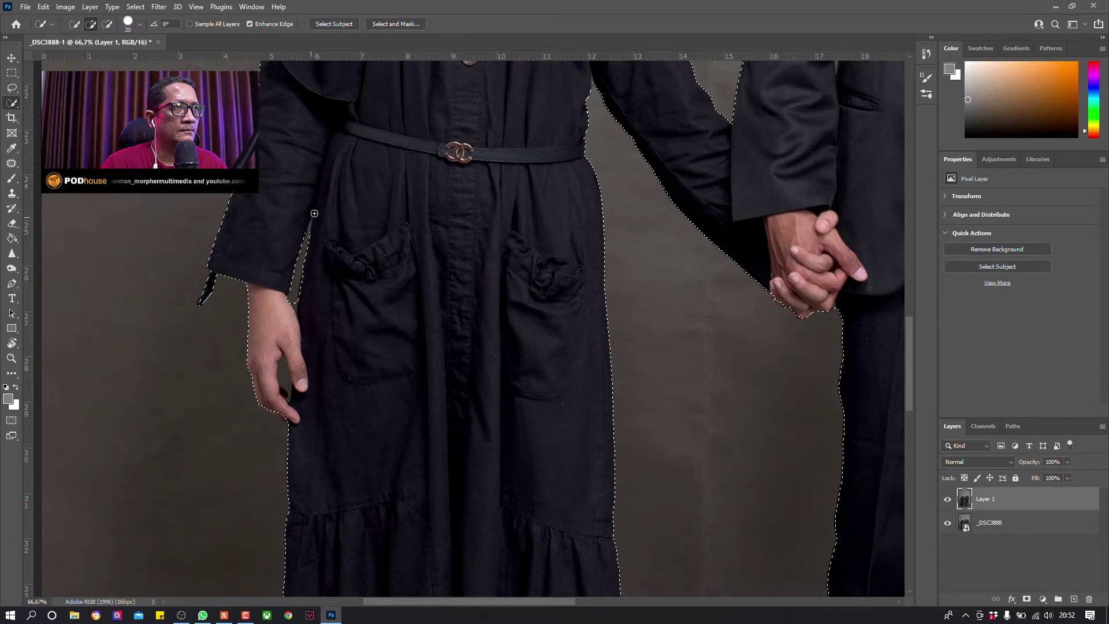
mouse_move(609, 161)
left_mouse_down()
mouse_move(495, 396)
mouse_move(436, 422)
mouse_move(448, 503)
left_mouse_up()
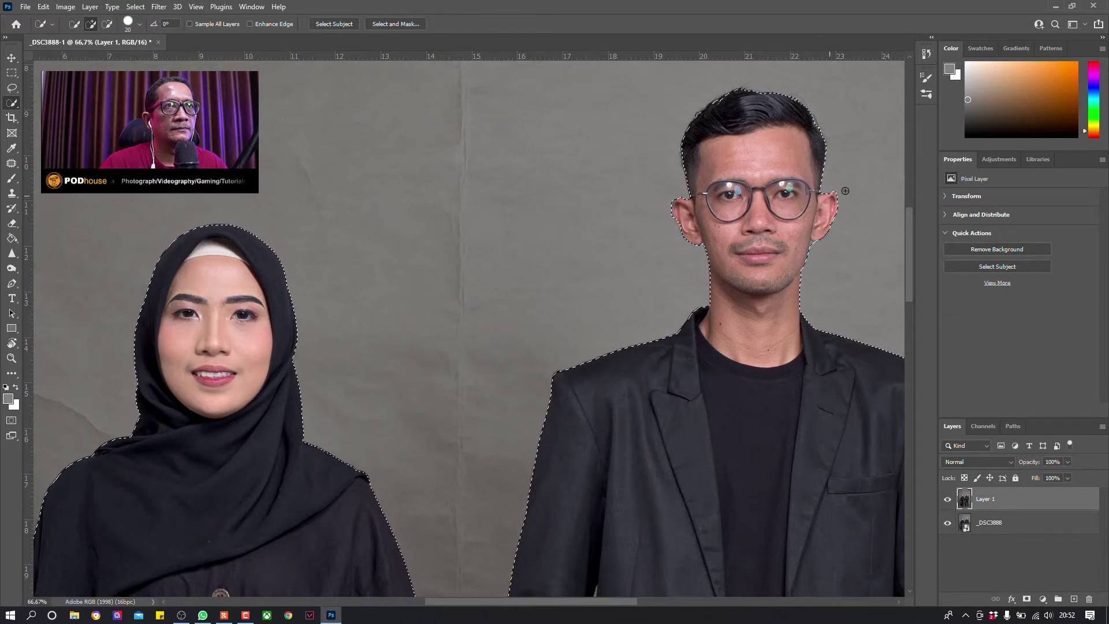
left_click_drag(657, 290, 733, 223)
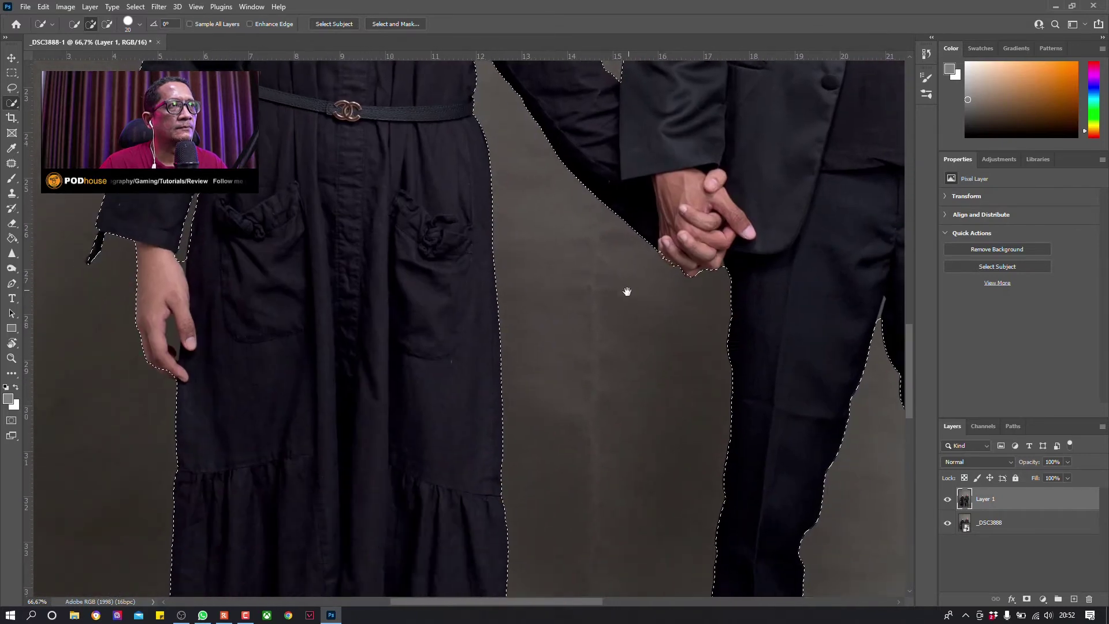
left_click_drag(616, 242, 543, 304)
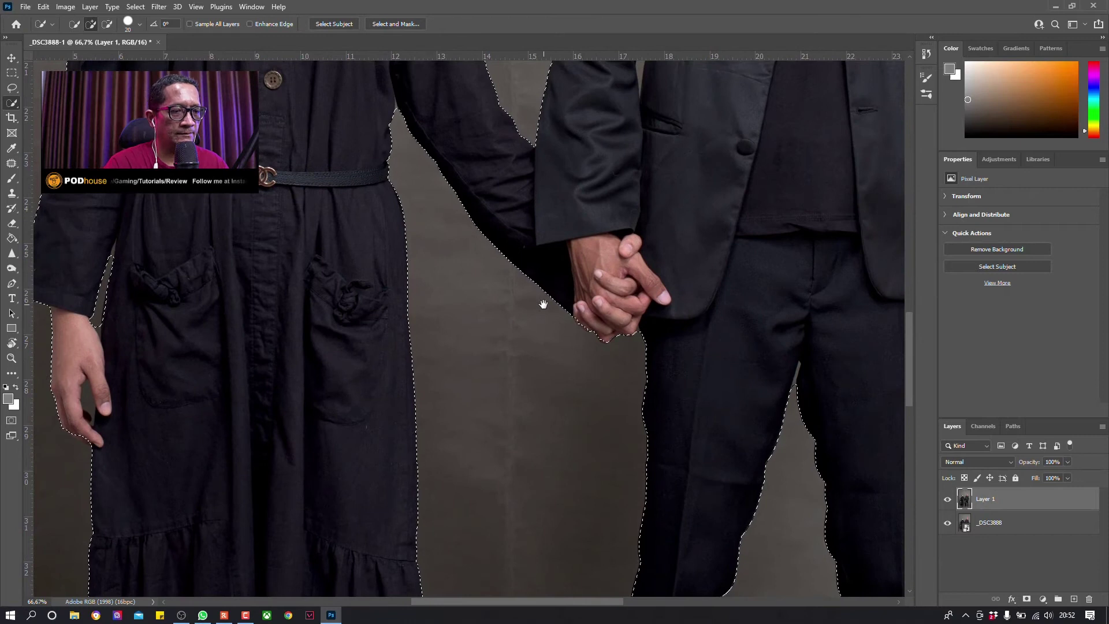
scroll(542, 304, "down", 3)
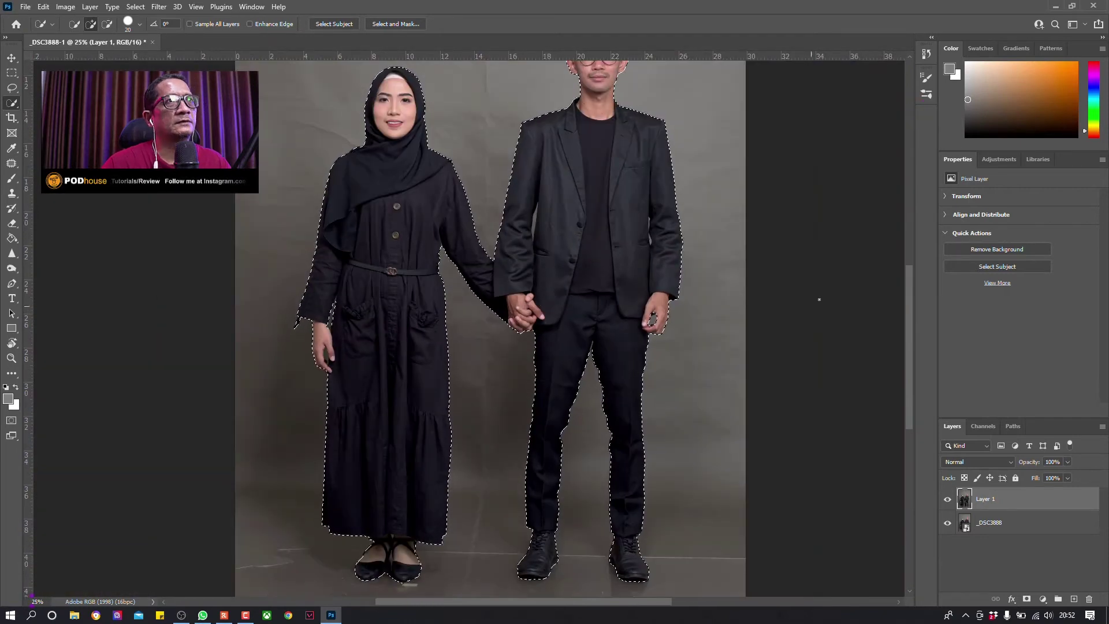
Step: Copy the selected couple onto Layer 2 and reload its outline as a selection
mouse_move(634, 301)
left_mouse_down()
mouse_move(613, 341)
mouse_move(618, 270)
left_mouse_up()
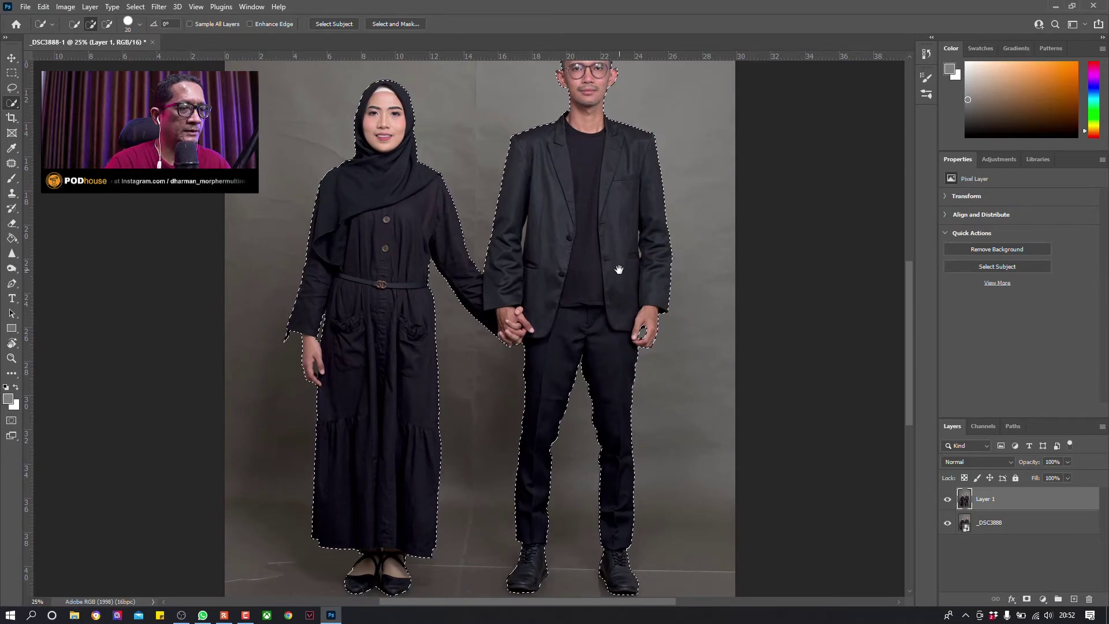
key("ctrl+j")
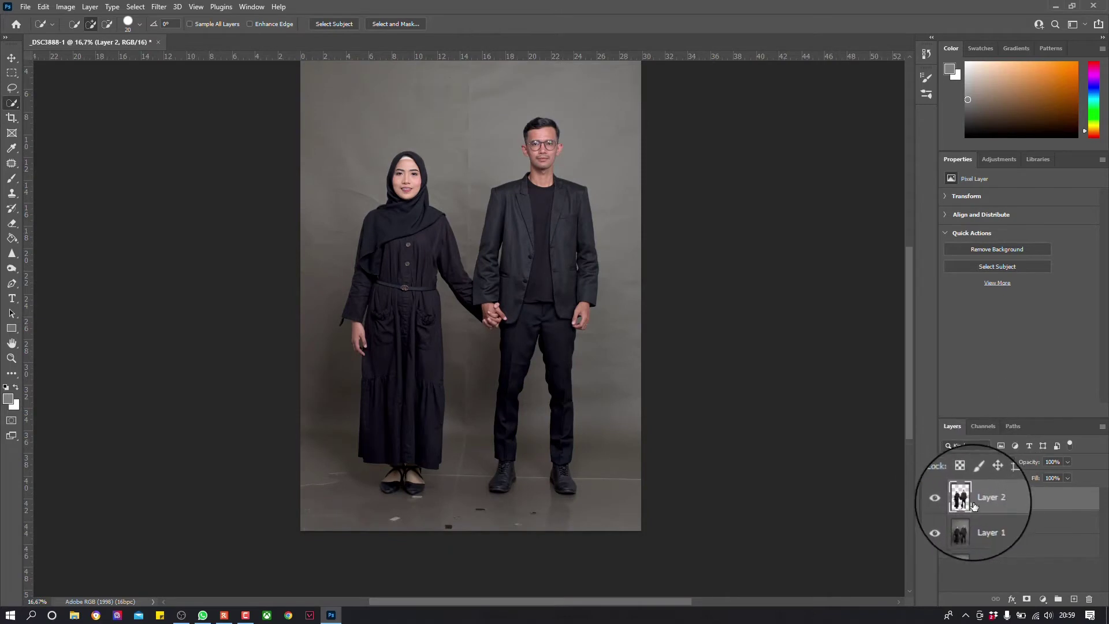
key("ctrl")
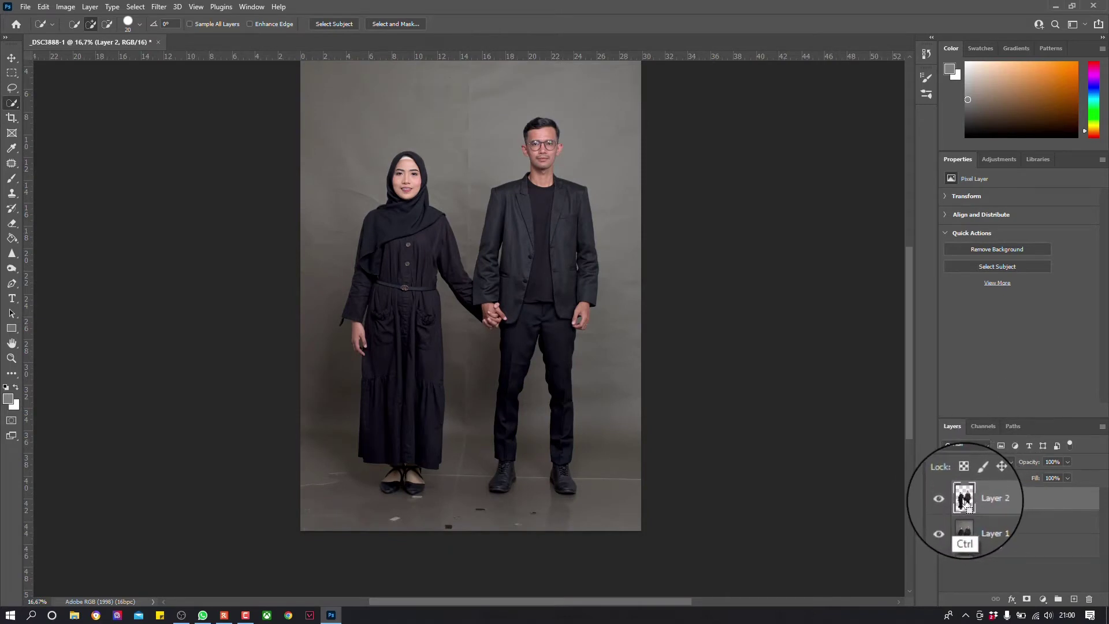
left_click(965, 499, "ctrl")
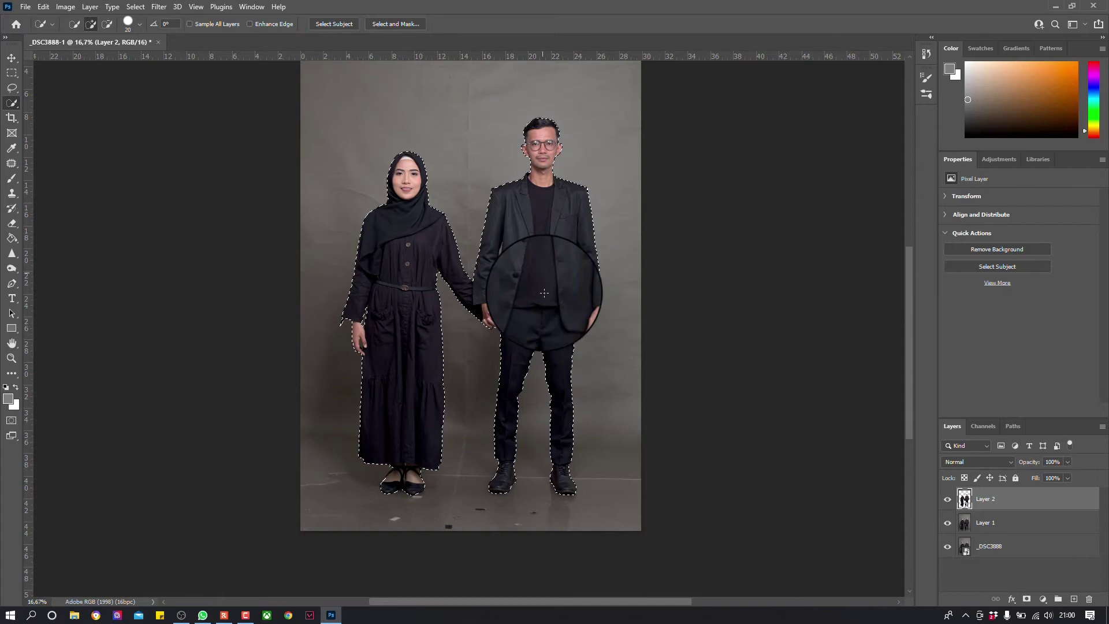
Step: Invert the selection and copy the backdrop from Layer 1 onto a new Layer 3
left_click(136, 6)
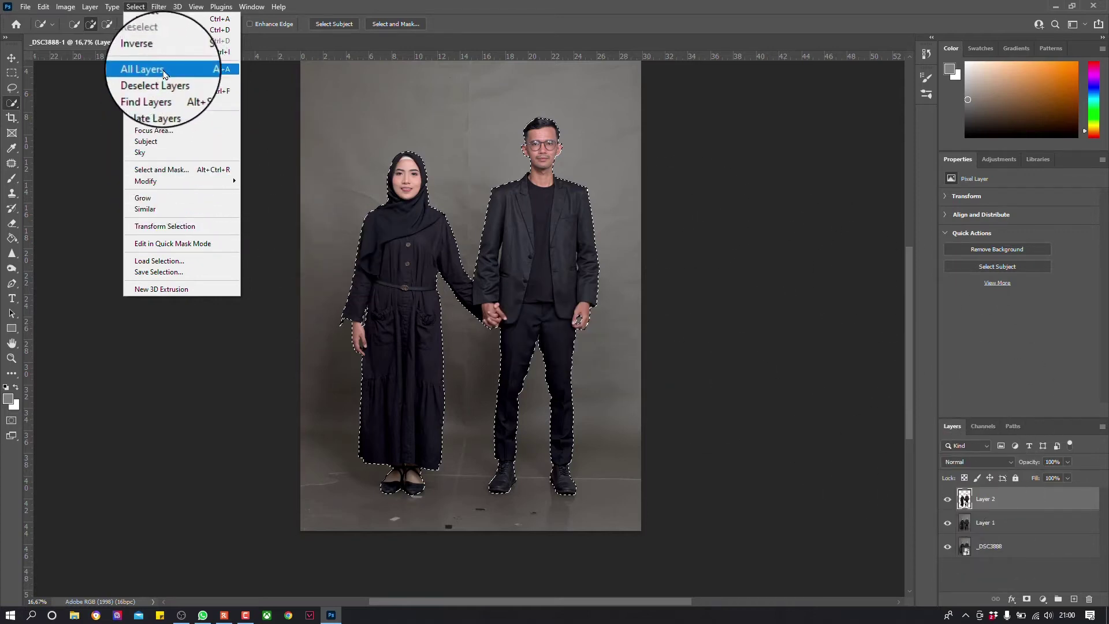
left_click(144, 51)
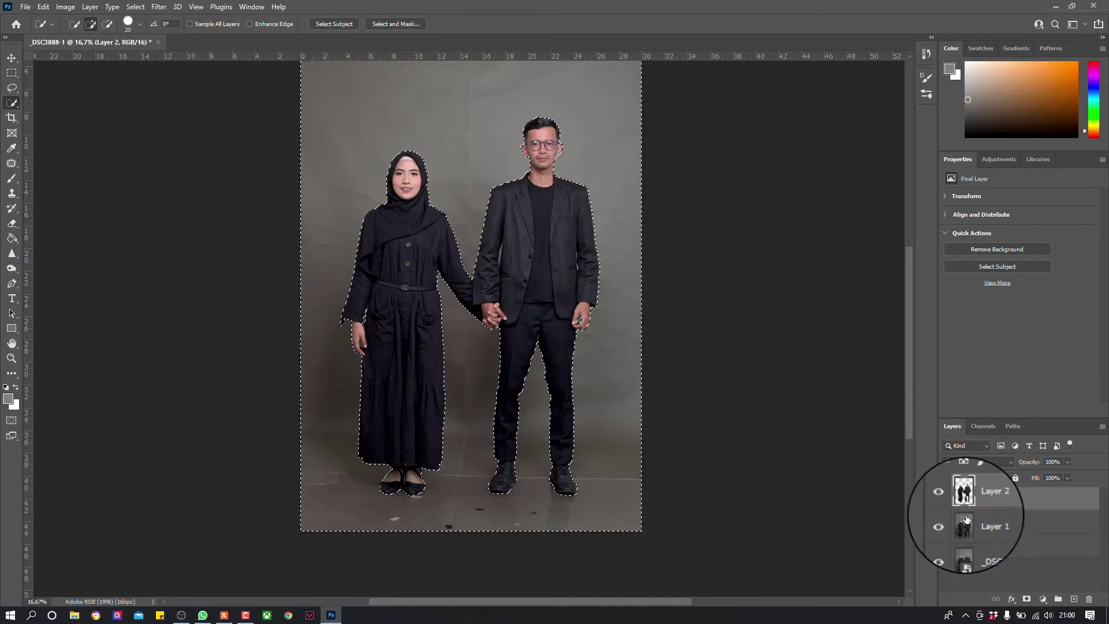
left_click_drag(967, 518, 971, 481)
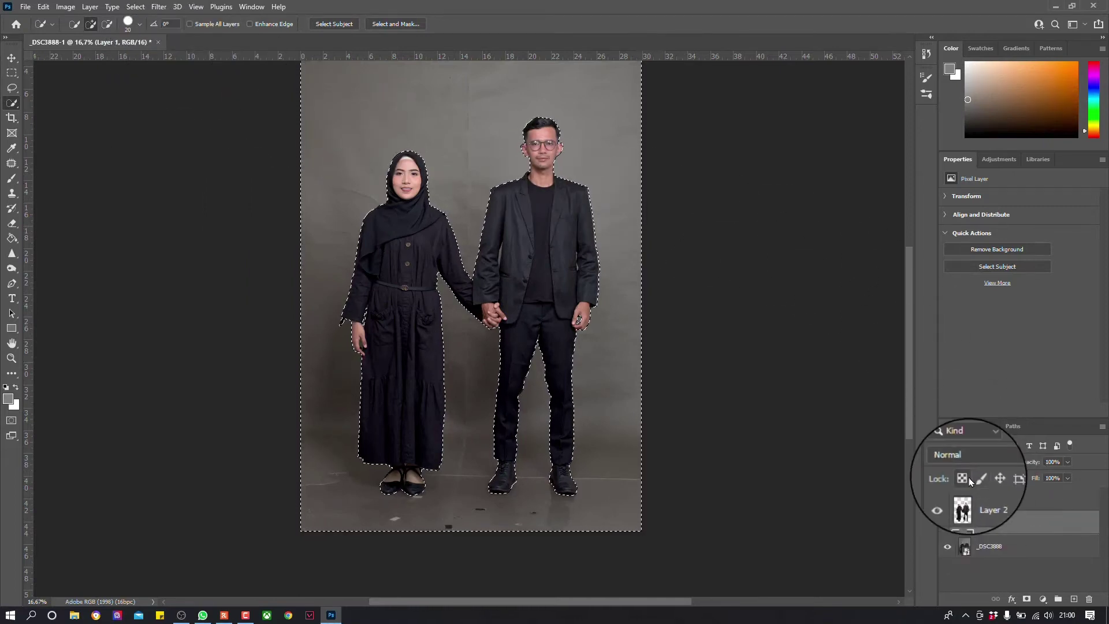
key("ctrl+j")
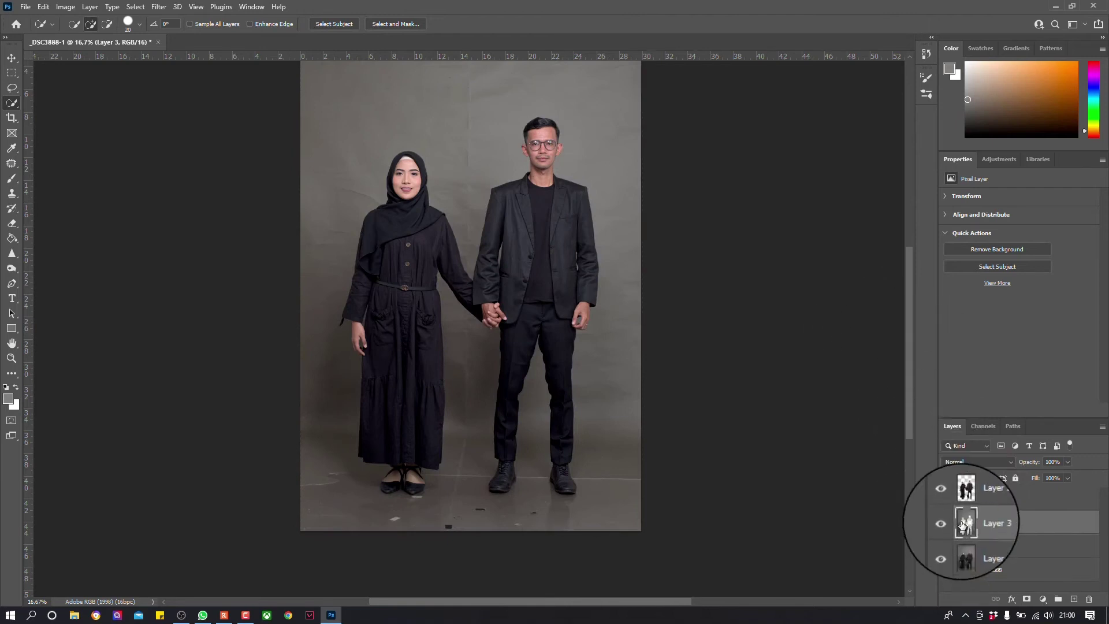
Step: Apply a Median filter with a 74-pixel radius to Layer 3's backdrop
left_click(158, 7)
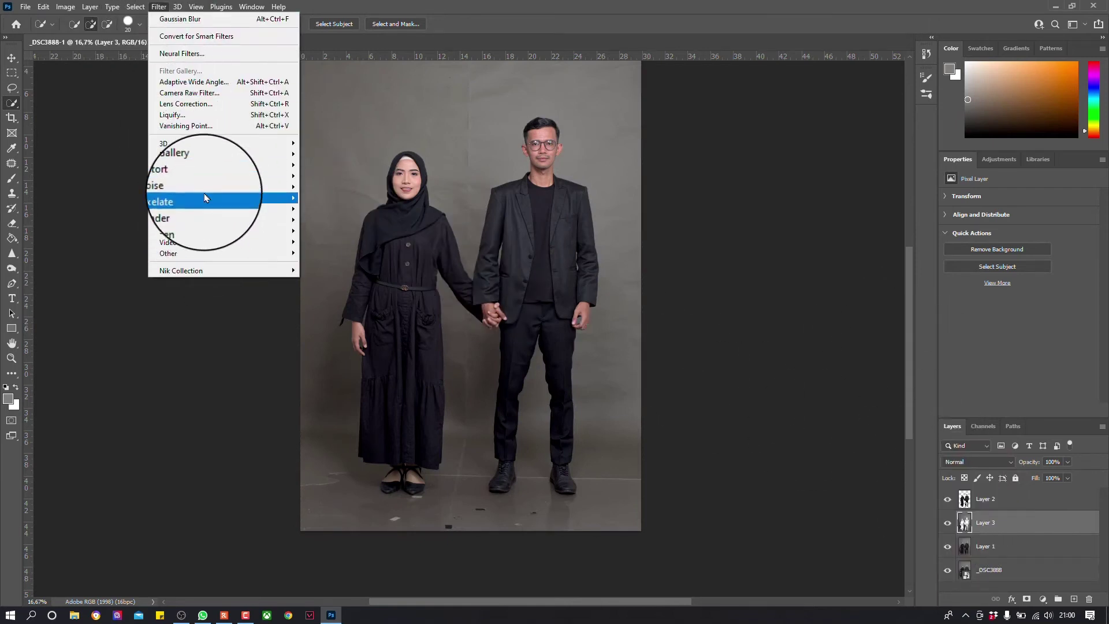
mouse_move(173, 185)
left_click(332, 225)
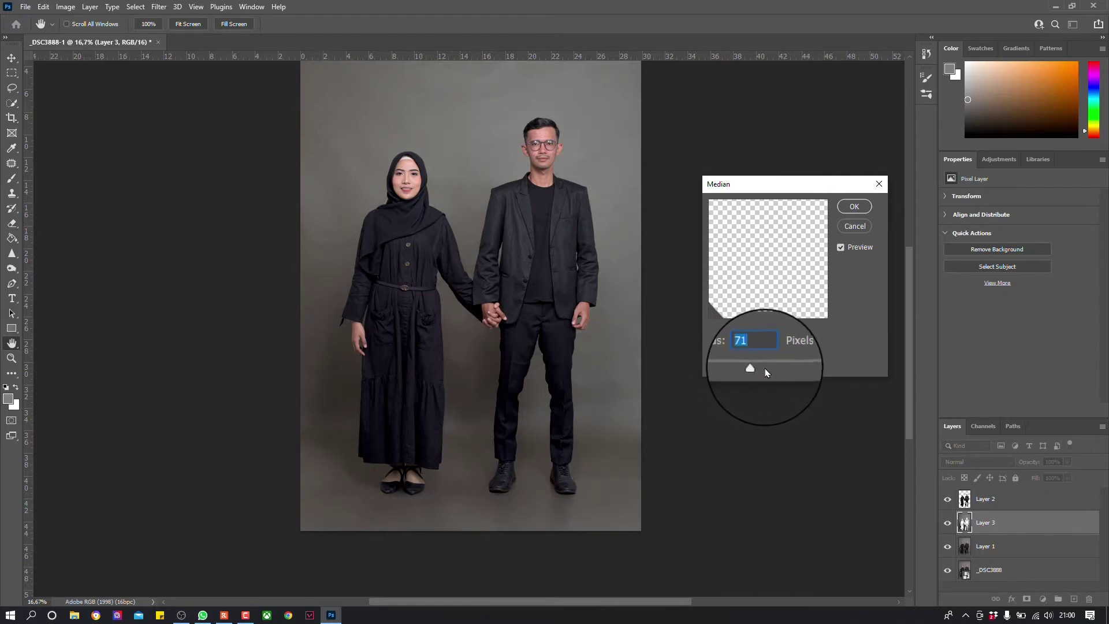
left_click_drag(752, 367, 748, 370)
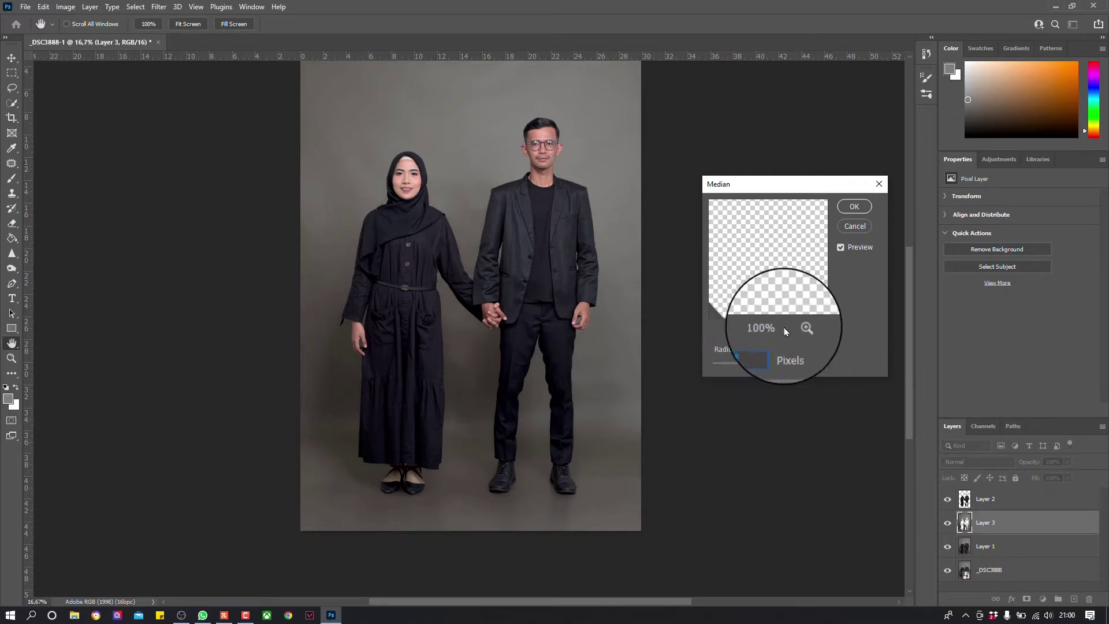
left_click(856, 213)
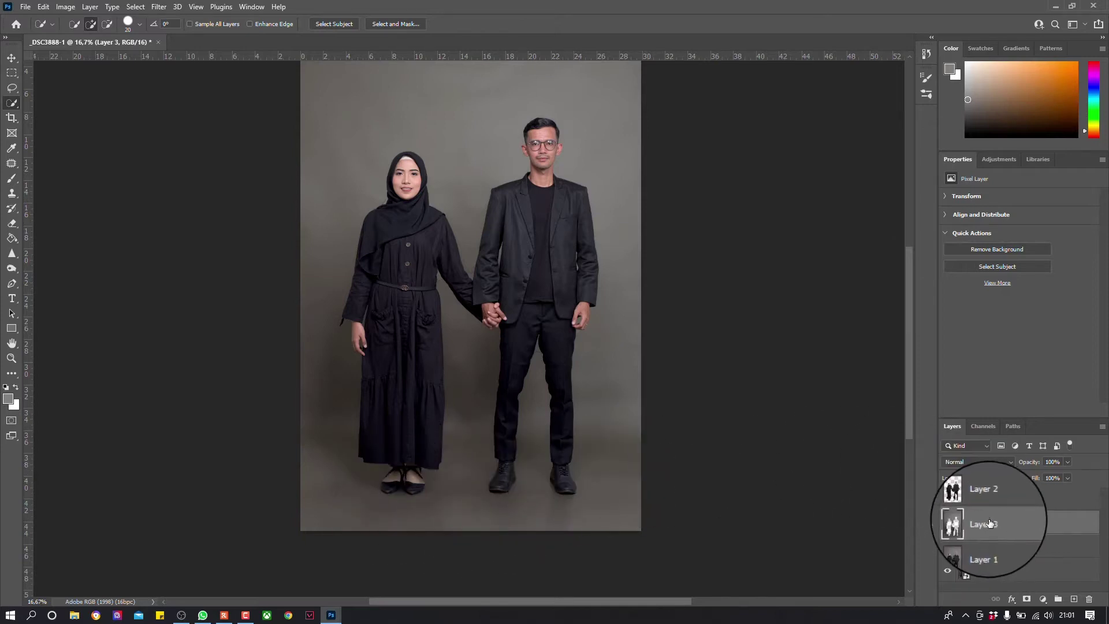
Step: Copy the wall from the image top down to just above the shoes onto Layer 4
scroll(462, 231, "up", 1)
left_click(12, 73)
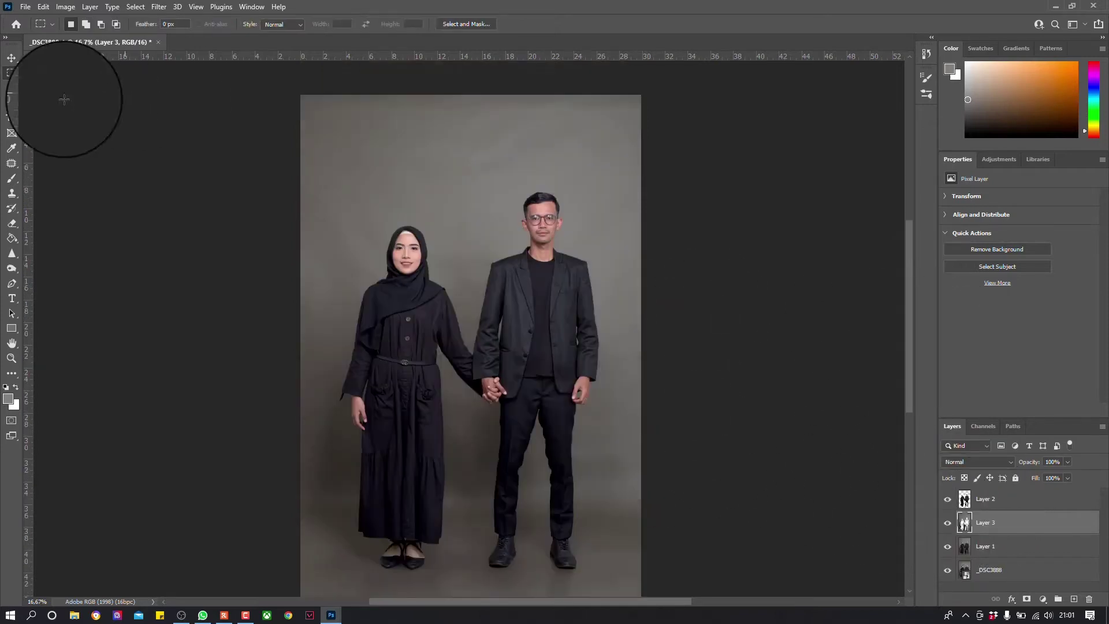
left_click_drag(254, 75, 675, 472)
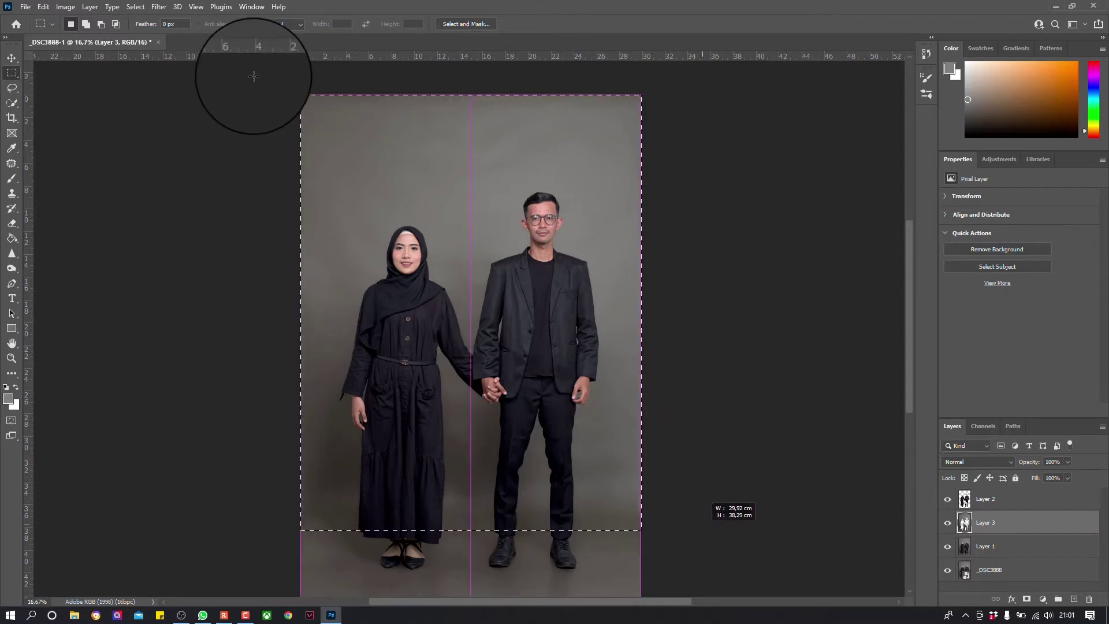
left_click_drag(702, 482, 705, 535)
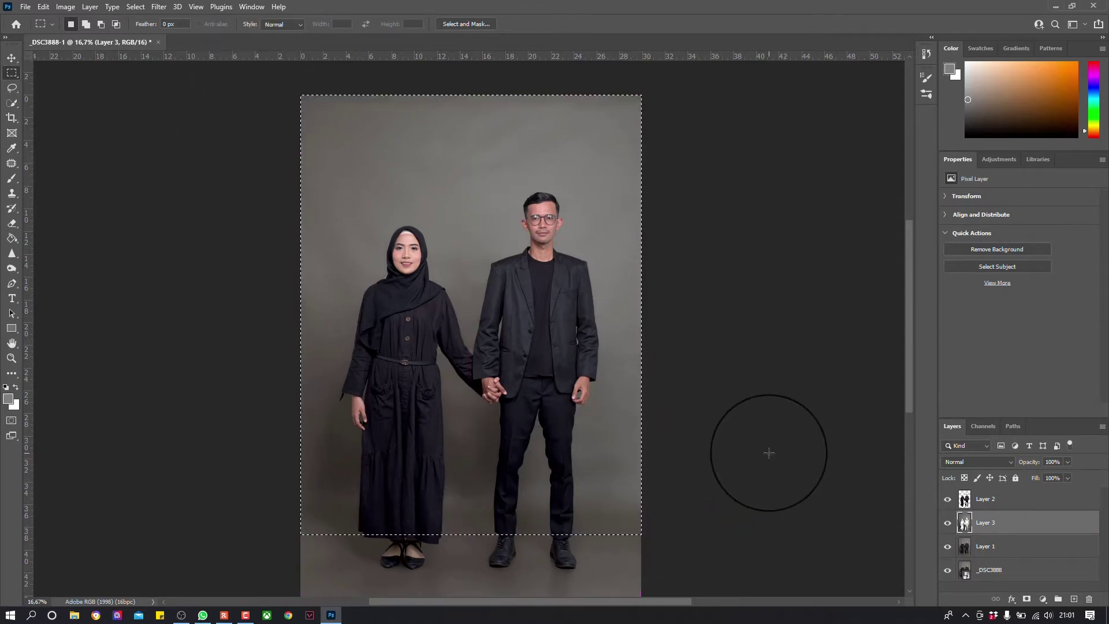
key("ctrl+j")
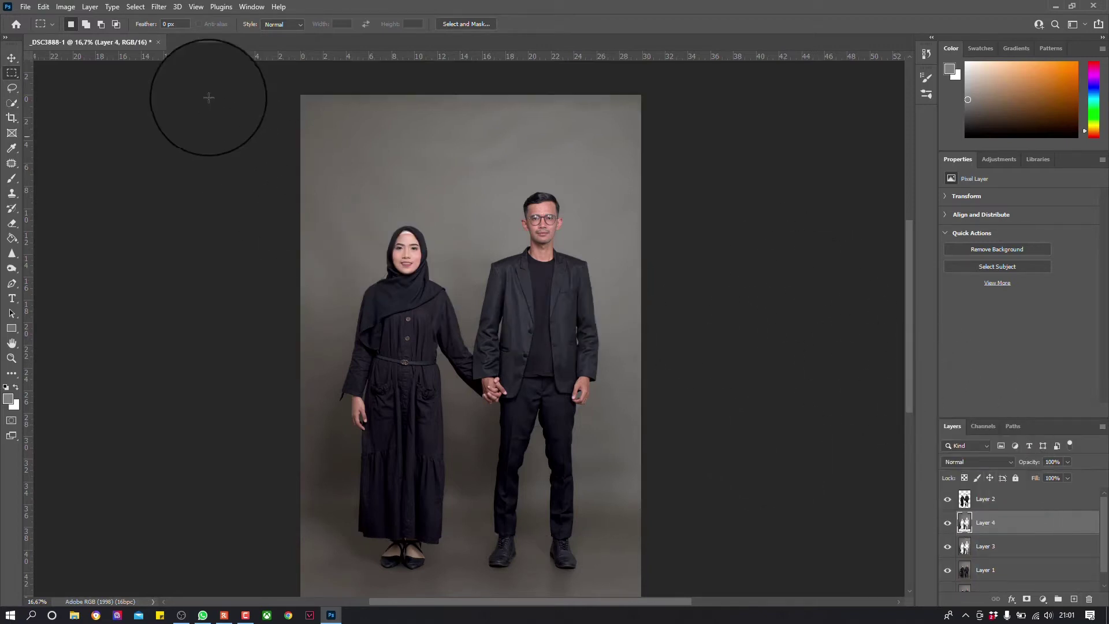
left_click(159, 6)
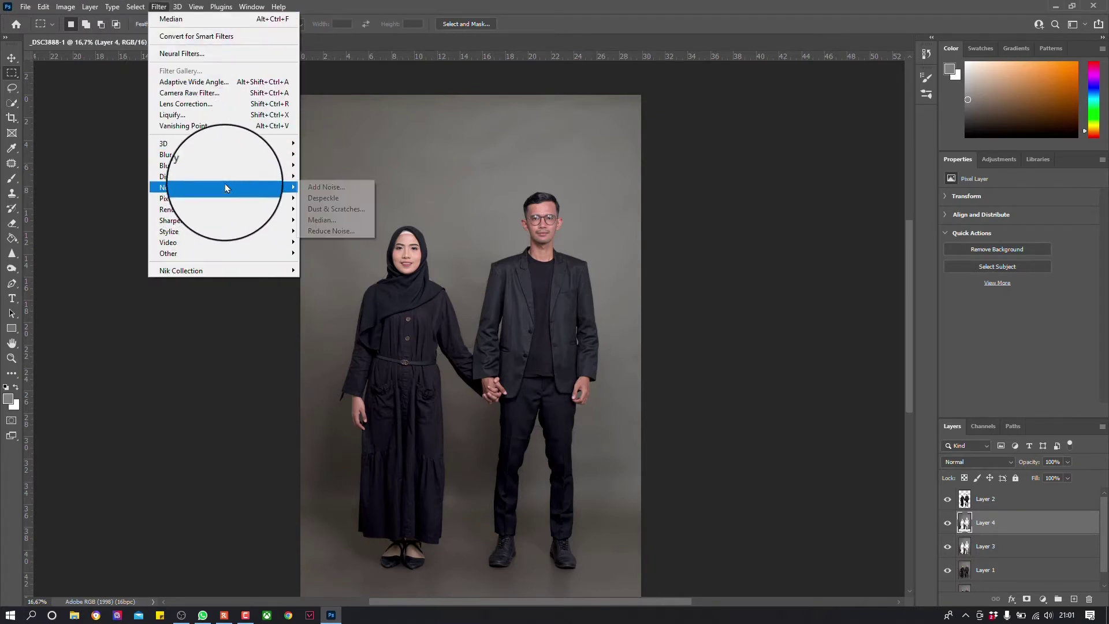
Step: Preview a Gaussian Blur on Layer 4 at radii up to the maximum, then cancel it
mouse_move(221, 154)
left_click(327, 198)
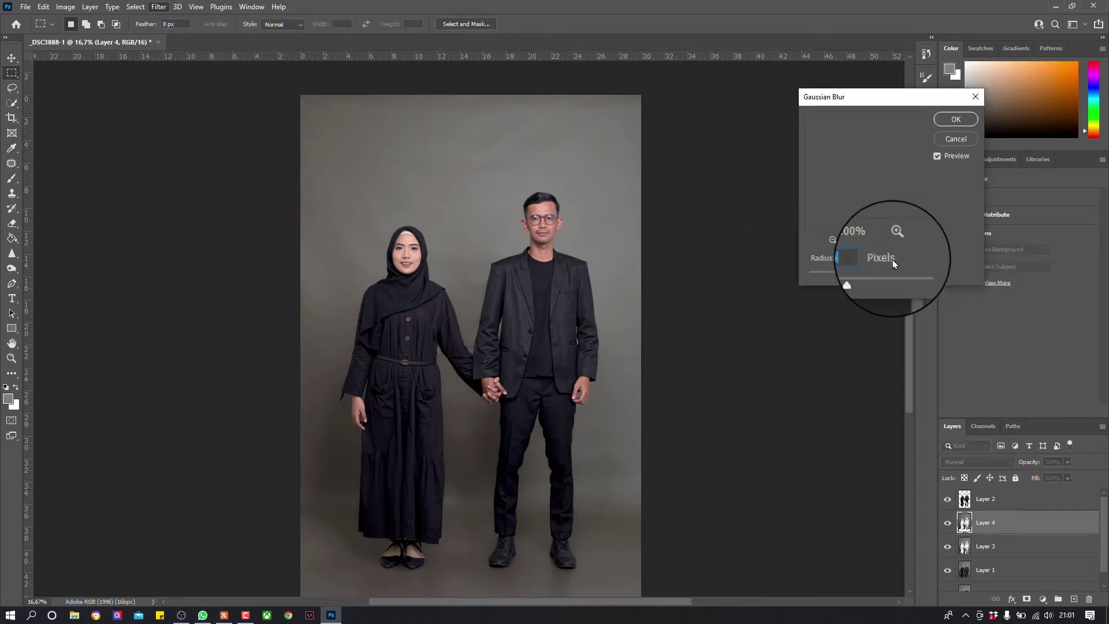
type("40")
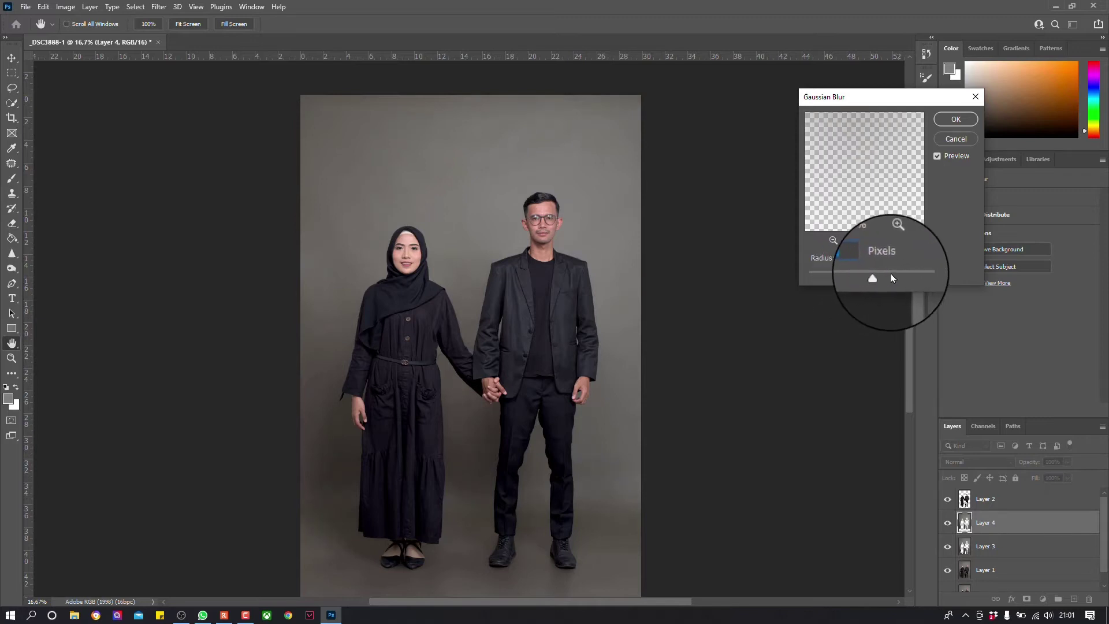
left_click(898, 276)
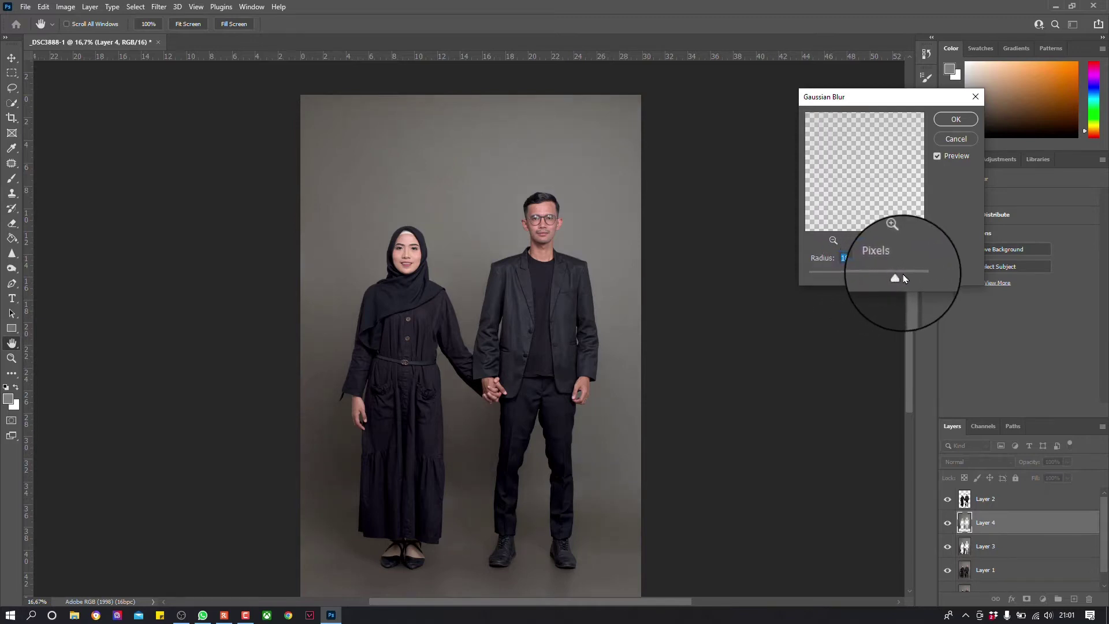
left_click_drag(905, 277, 911, 279)
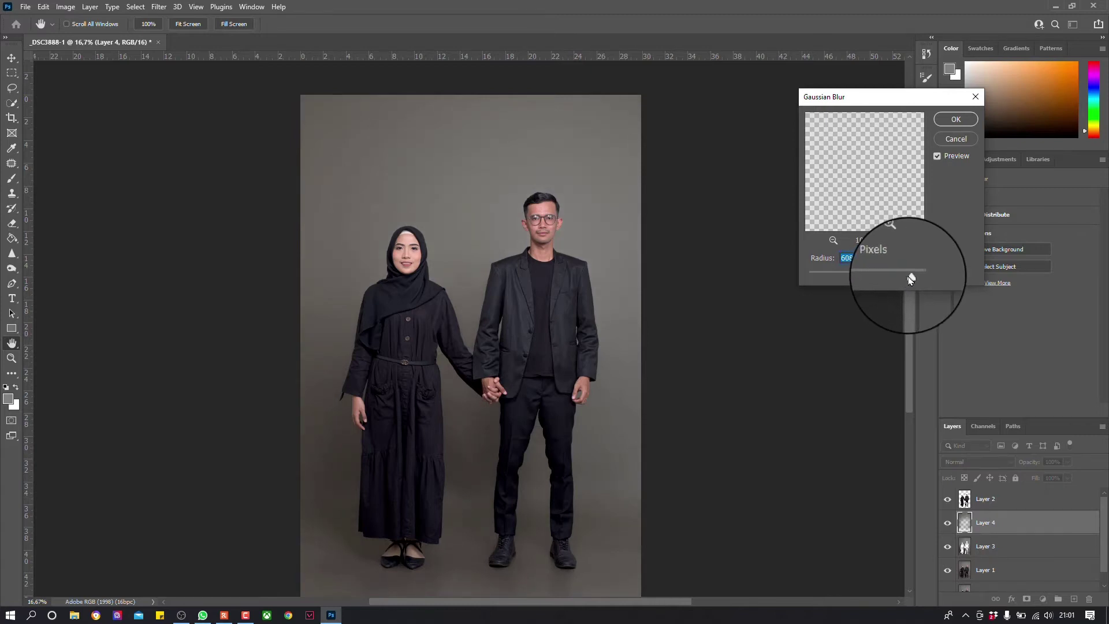
left_click_drag(911, 280, 921, 280)
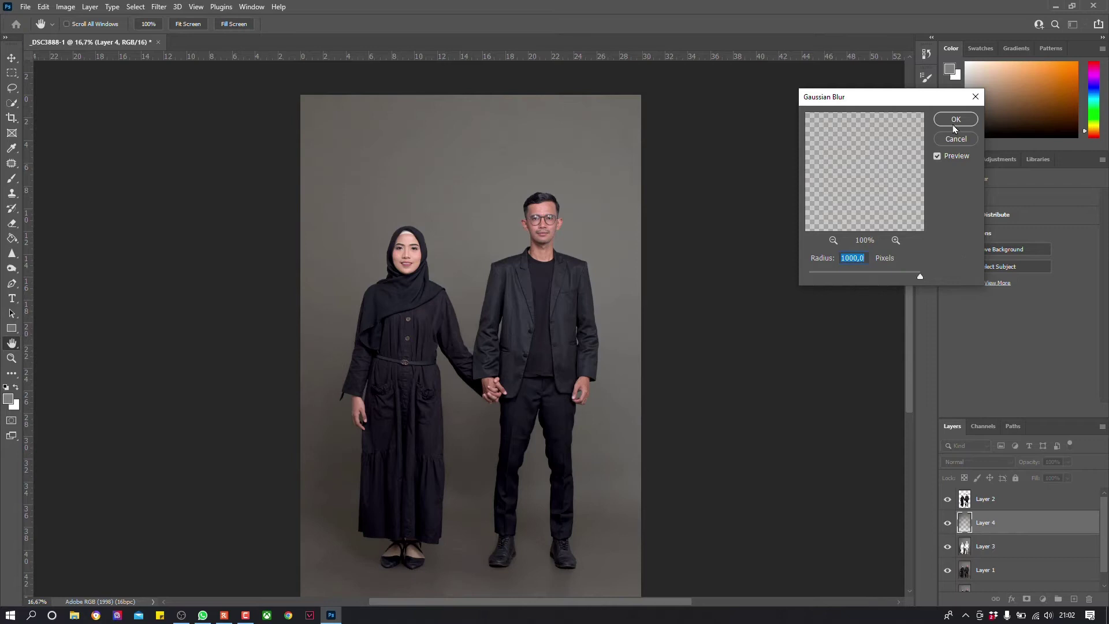
left_click(953, 139)
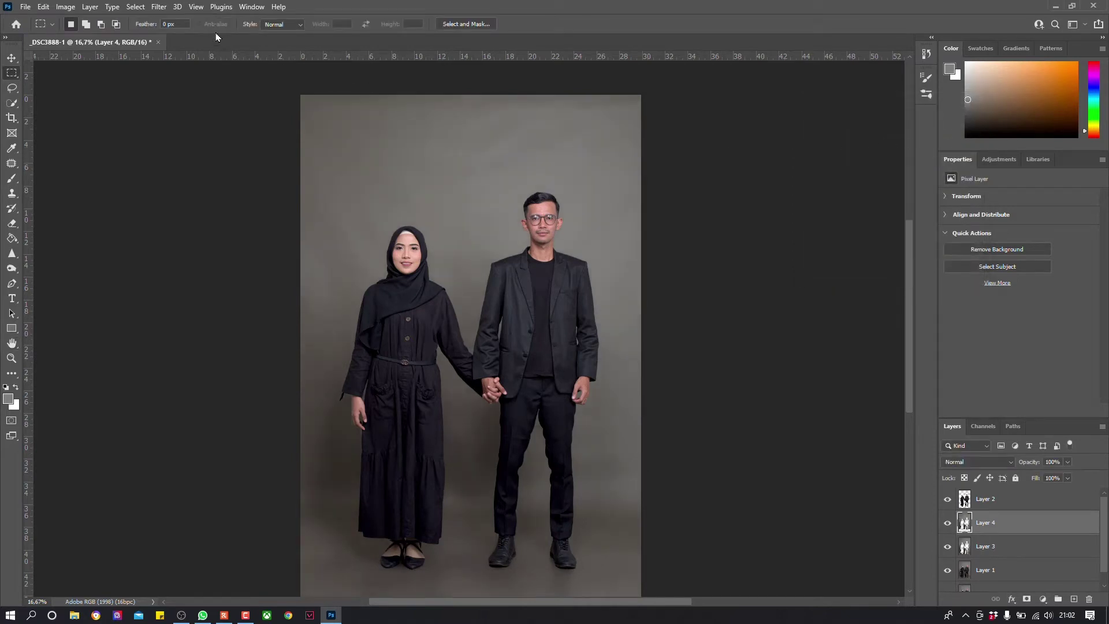
Step: Preview the Median noise filter on Layer 4, then cancel it without applying
left_click(158, 7)
mouse_move(168, 187)
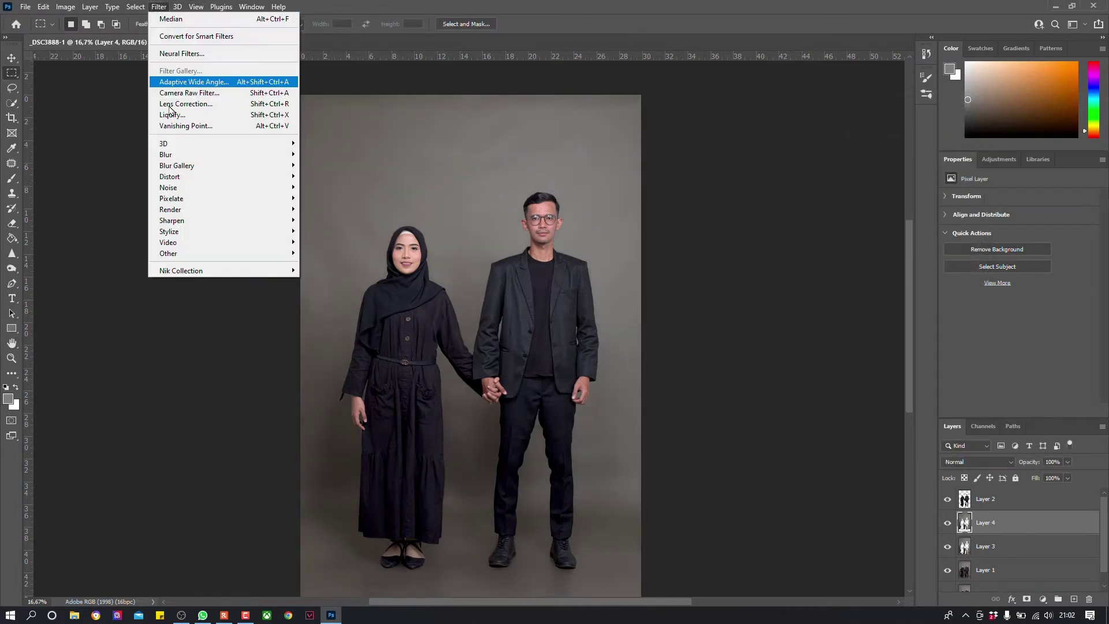
left_click(334, 221)
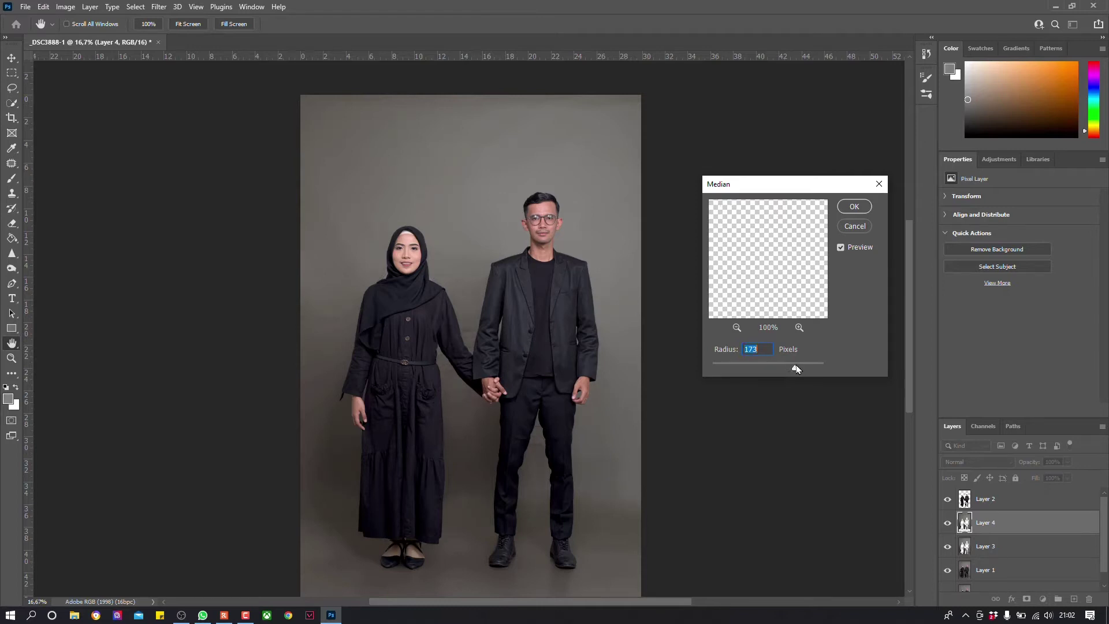
left_click(857, 227)
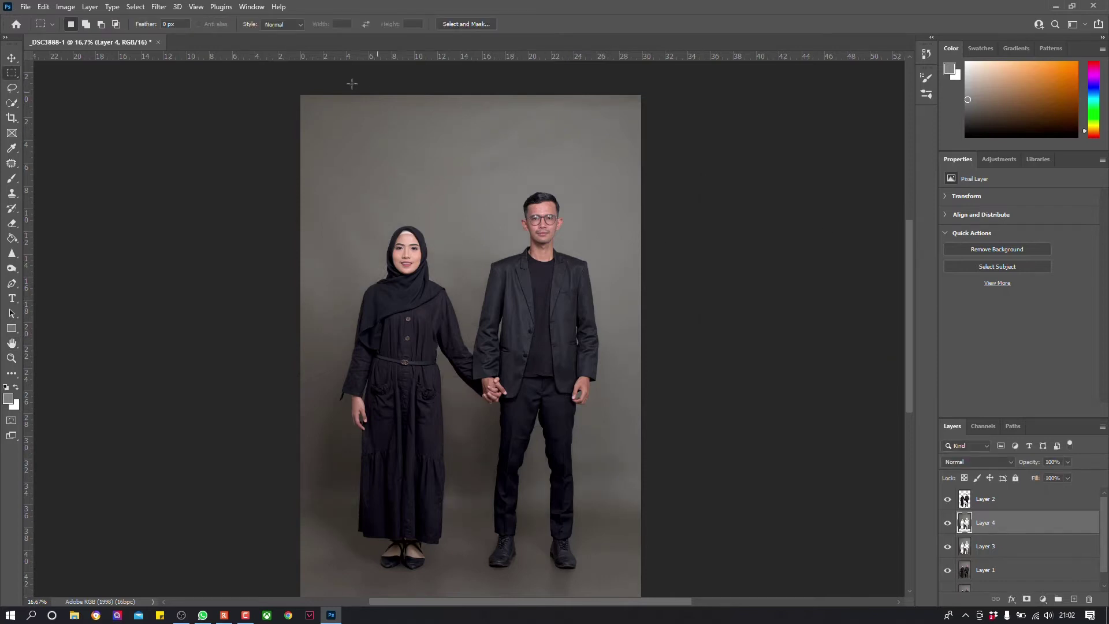
Step: Apply a Gaussian Blur of roughly 931 pixels to Layer 4's upper-wall copy
left_click(156, 8)
mouse_move(165, 154)
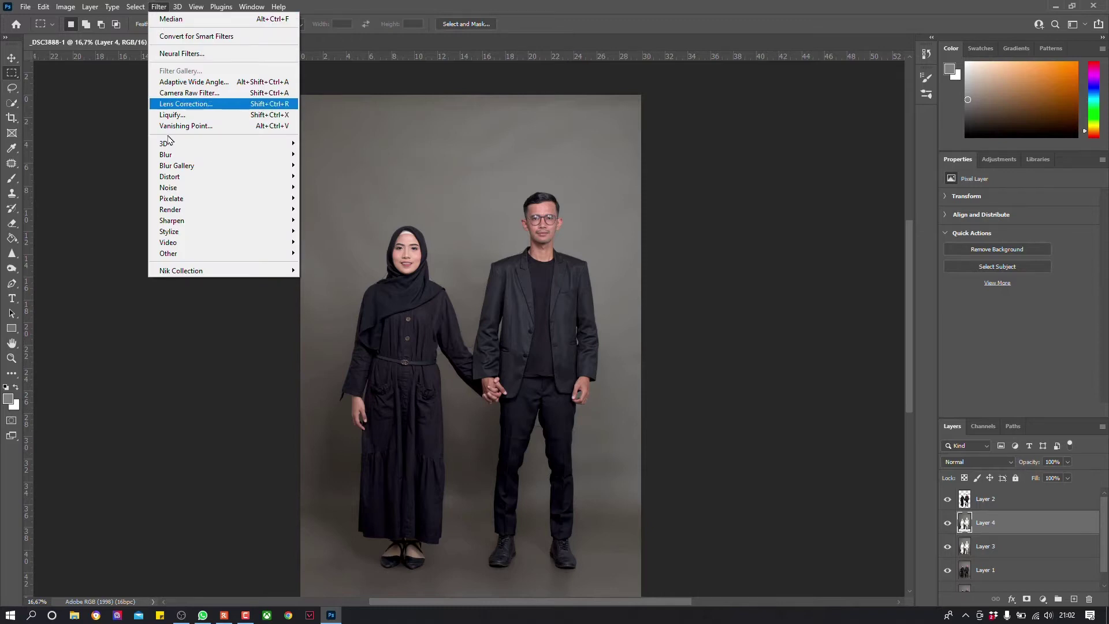
left_click(334, 197)
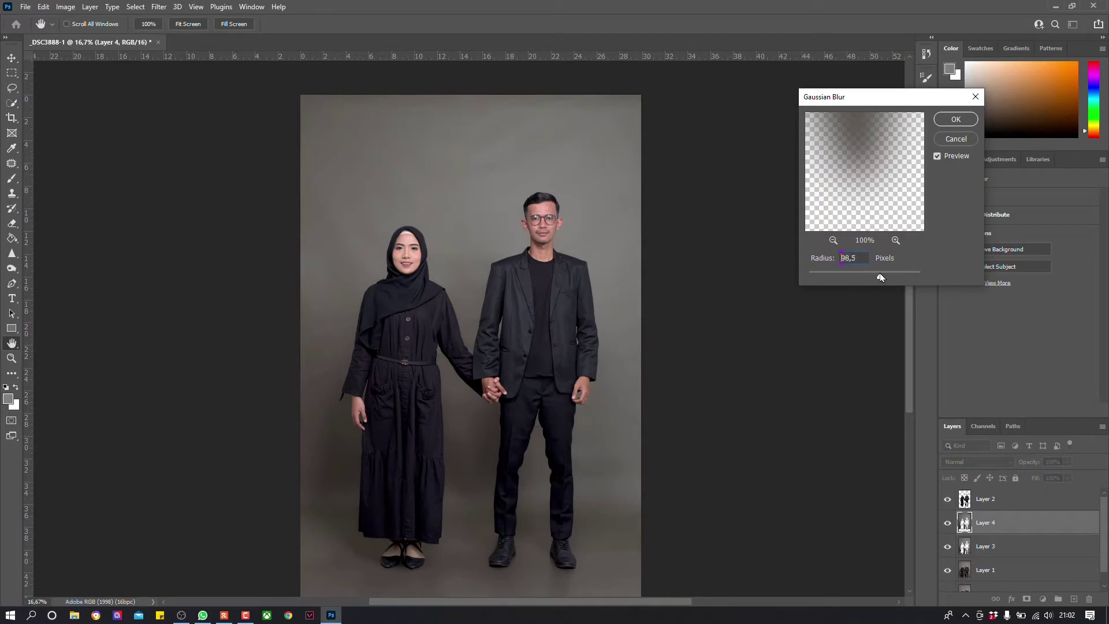
left_click(894, 278)
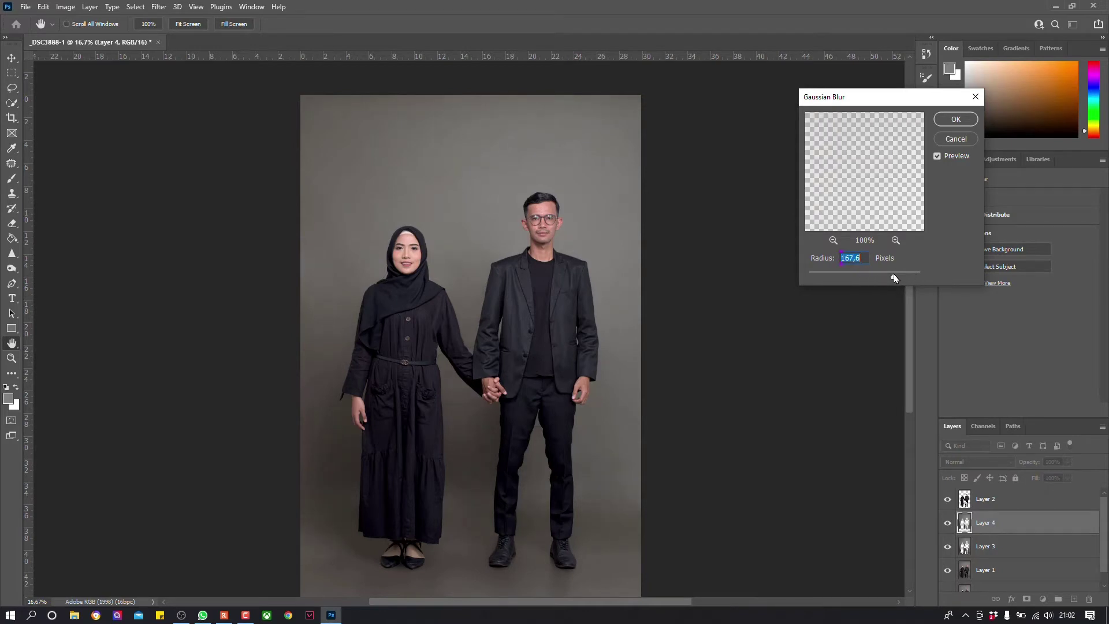
left_click_drag(894, 278, 921, 278)
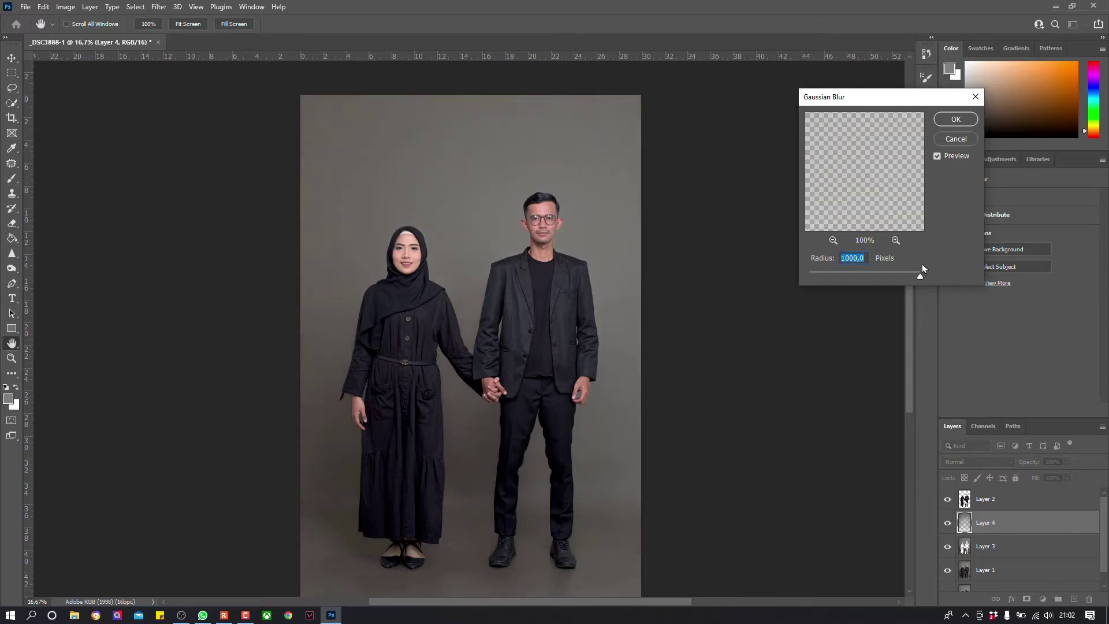
left_click(906, 276)
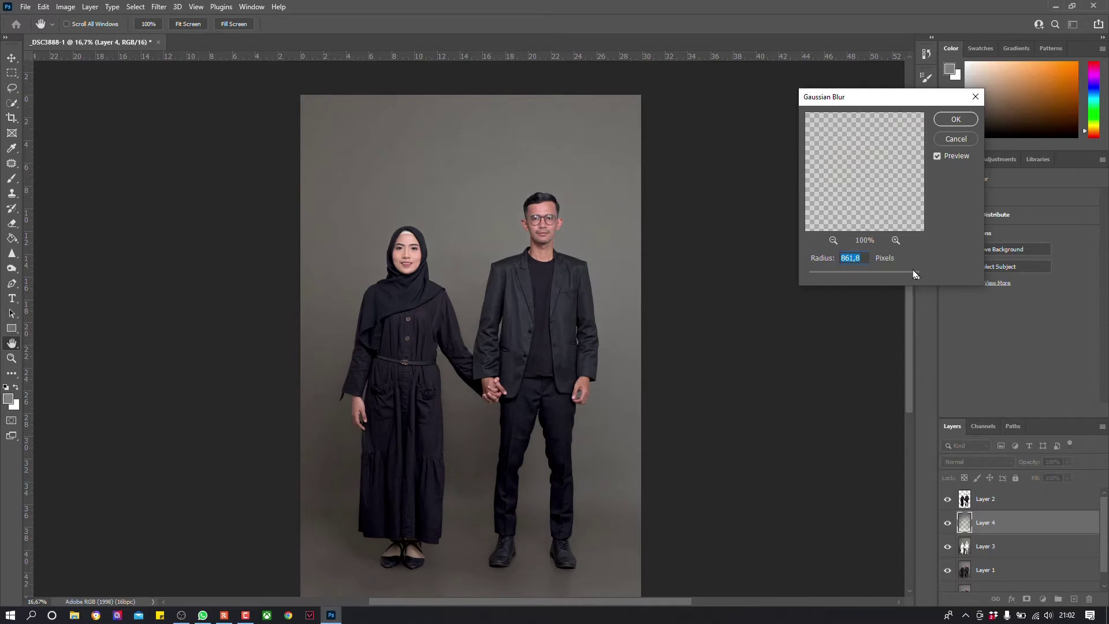
left_click(918, 278)
left_click(956, 120)
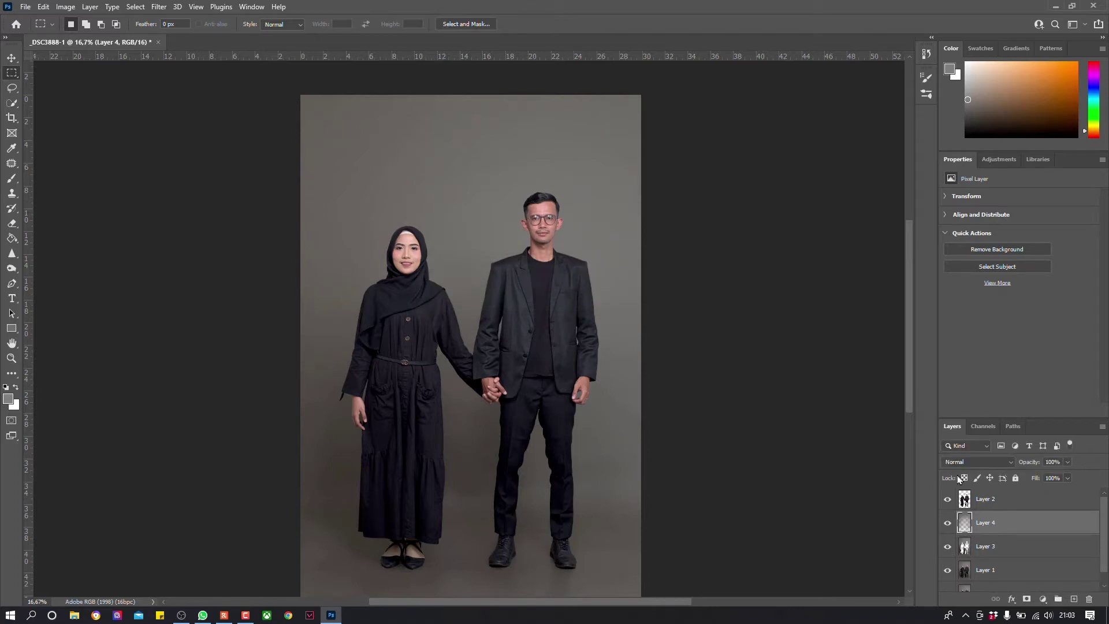
Step: Inspect the blurred backdrop, then stamp all visible layers into a new Layer 5 above Layer 2
key("ctrl+plus")
key("ctrl+plus")
key("ctrl+plus")
mouse_move(481, 431)
left_mouse_down()
mouse_move(490, 248)
mouse_move(430, 475)
left_mouse_up()
scroll(521, 235, "down", 5)
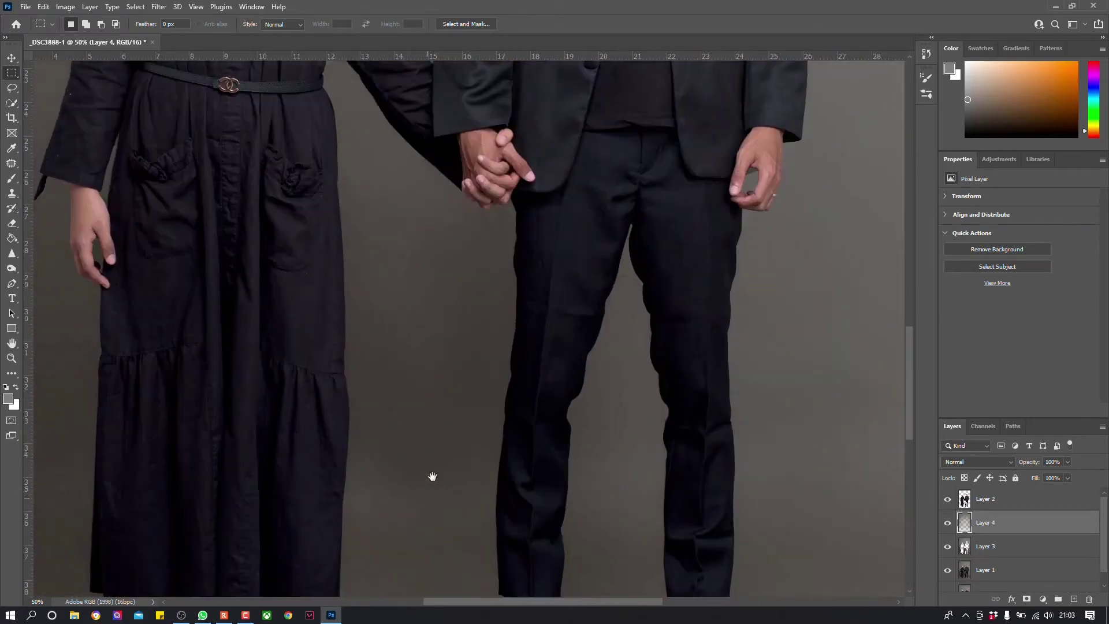
mouse_move(480, 366)
left_mouse_down()
mouse_move(440, 426)
mouse_move(557, 433)
mouse_move(631, 392)
left_mouse_up()
key("ctrl+minus")
key("ctrl+minus")
key("ctrl+minus")
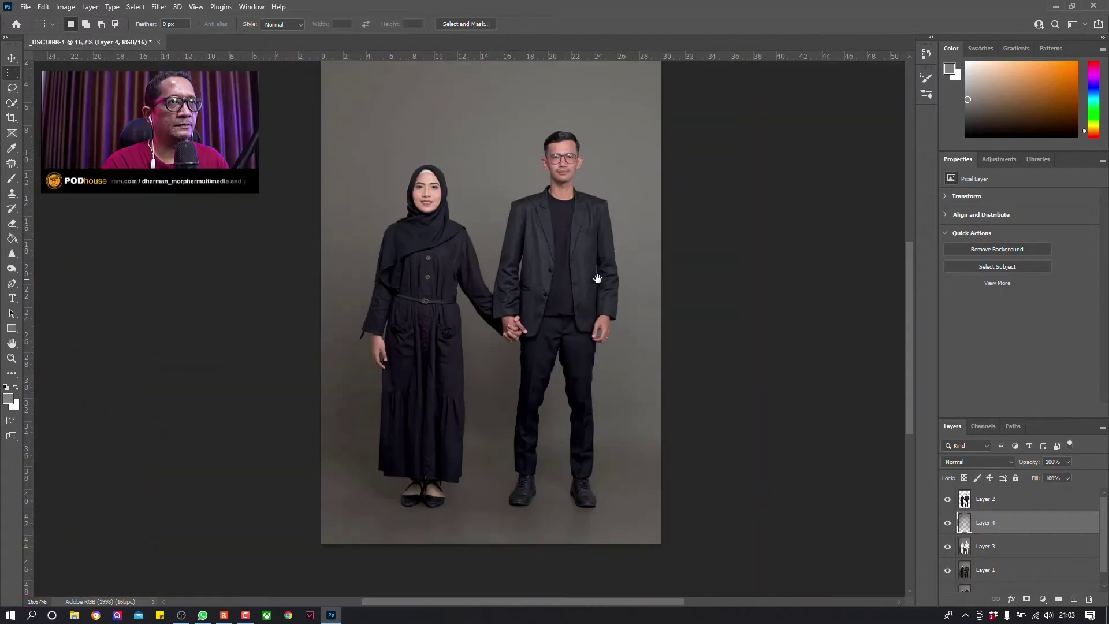
left_click(1007, 504)
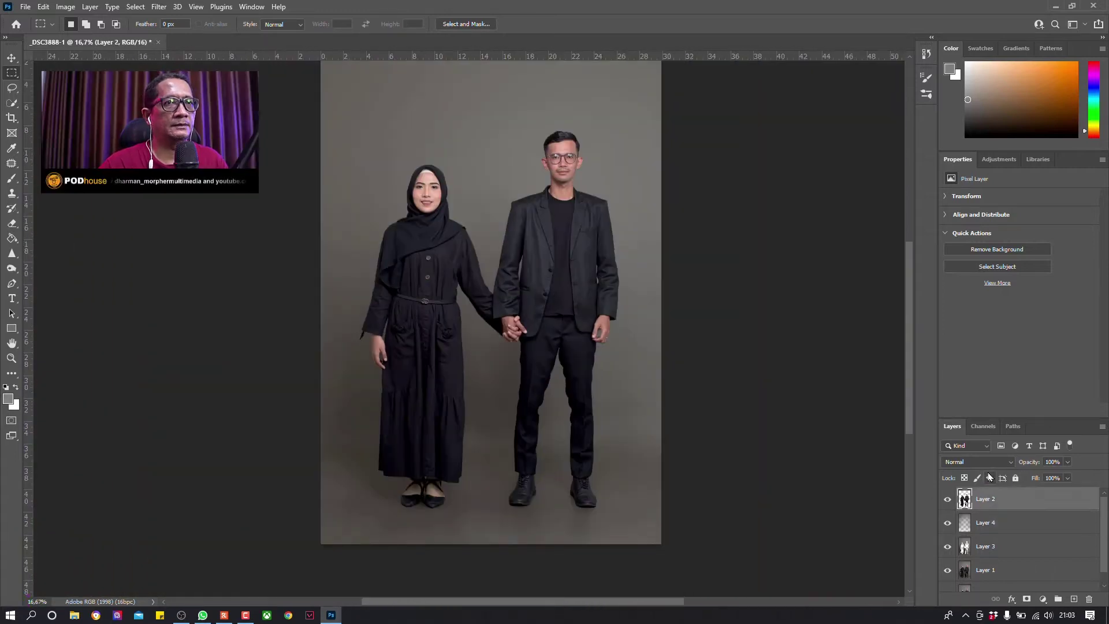
key("ctrl+alt+shift+e")
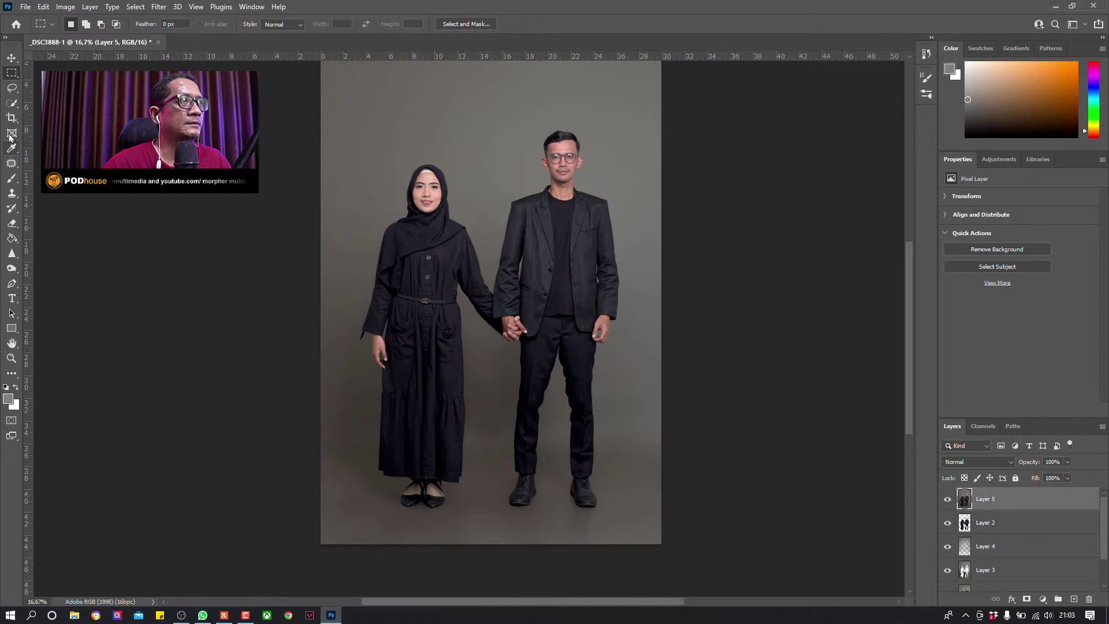
Step: Patch the backdrop beside the woman's hem and at lower right with cleaner backdrop above
key("j")
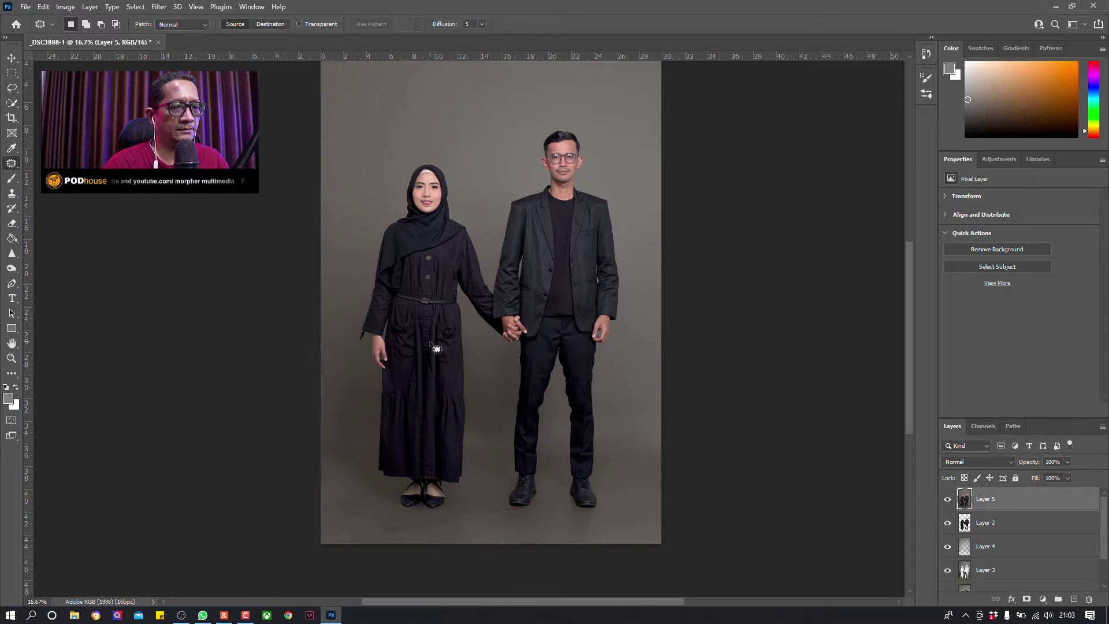
key("ctrl+plus")
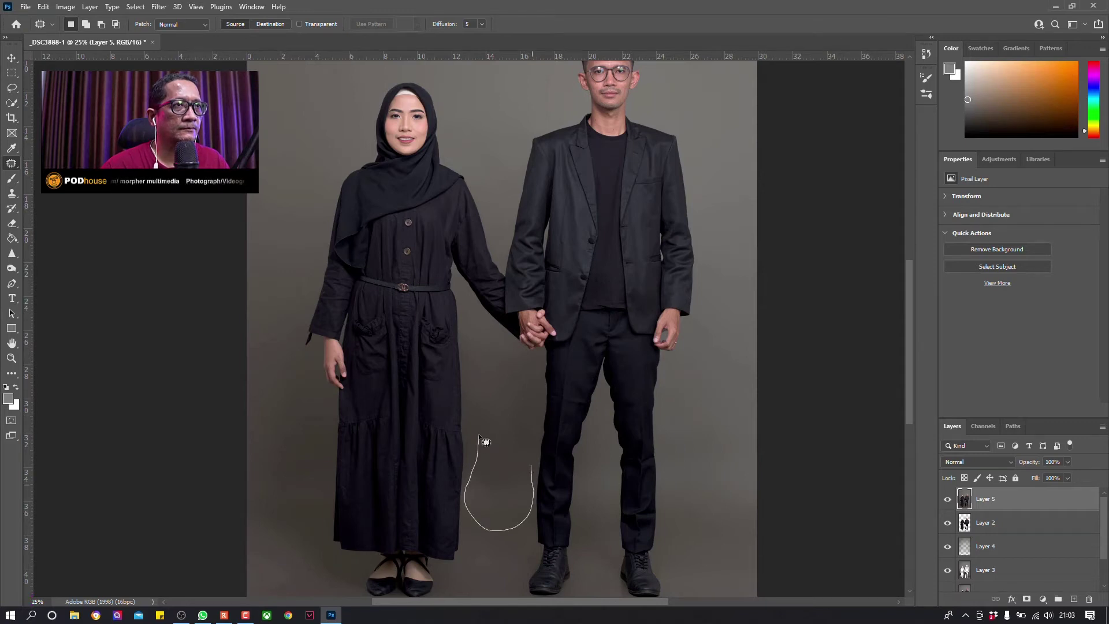
left_click_drag(485, 442, 502, 391)
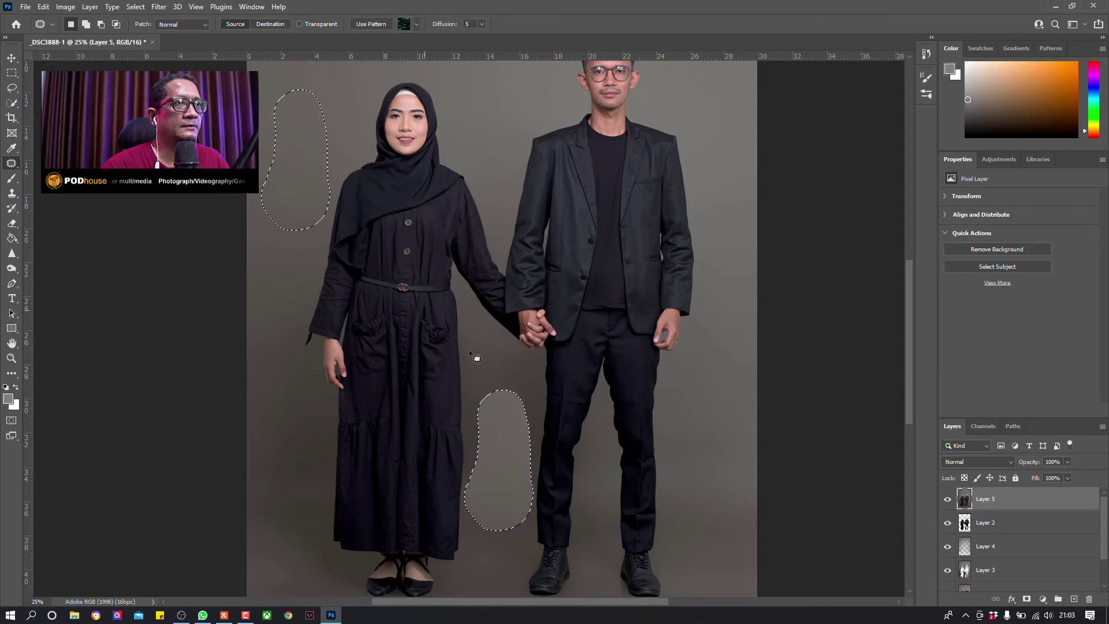
left_click(505, 368)
left_click_drag(498, 460, 725, 141)
mouse_move(716, 416)
left_mouse_down()
mouse_move(718, 435)
mouse_move(495, 88)
mouse_move(740, 427)
left_mouse_up()
left_click_drag(730, 485, 735, 300)
scroll(735, 300, "down", 3)
scroll(648, 325, "right", 2)
Step: Outline patch areas on the floor near the man's right foot and left of the woman
left_click_drag(632, 231, 680, 367)
left_click(696, 377)
mouse_move(630, 409)
left_mouse_down()
mouse_move(637, 416)
mouse_move(672, 277)
left_mouse_up()
left_click(631, 400)
scroll(586, 329, "left", 4)
mouse_move(445, 371)
left_mouse_down()
mouse_move(467, 352)
mouse_move(470, 403)
left_mouse_up()
key("ctrl+minus")
key("ctrl+d")
Step: Patch the backdrop along the woman's left side with clean texture
mouse_move(492, 269)
left_mouse_down()
mouse_move(475, 109)
mouse_move(453, 391)
left_mouse_up()
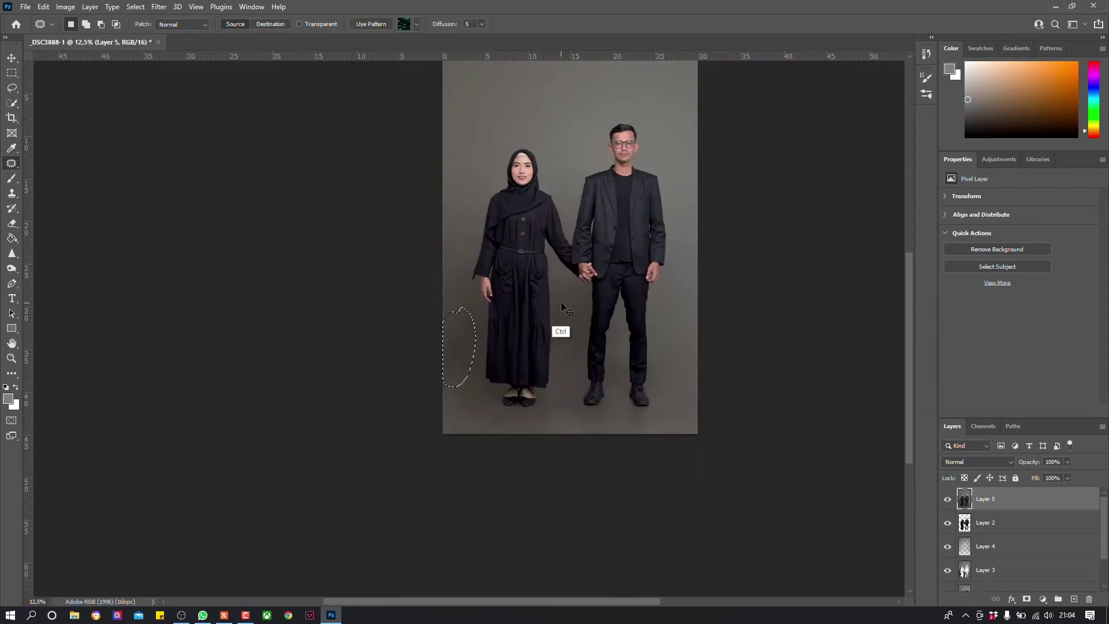
key("ctrl+plus")
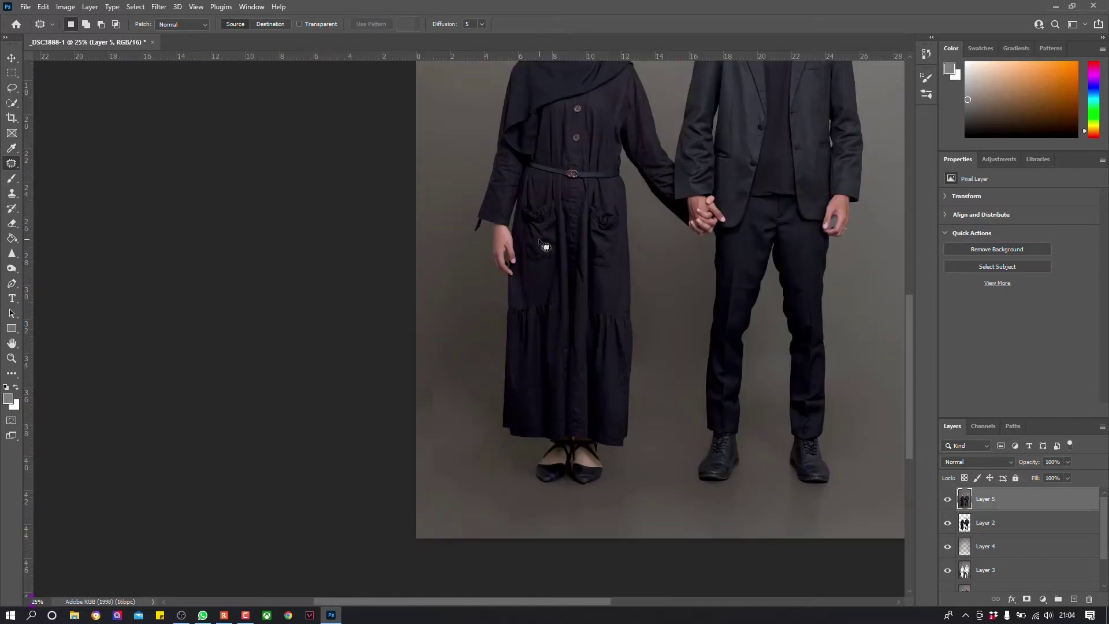
mouse_move(439, 370)
left_mouse_down()
mouse_move(453, 396)
mouse_move(487, 107)
left_mouse_up()
key("ctrl+minus")
mouse_move(456, 309)
left_mouse_down()
mouse_move(468, 381)
mouse_move(498, 227)
mouse_move(448, 267)
mouse_move(470, 364)
left_mouse_up()
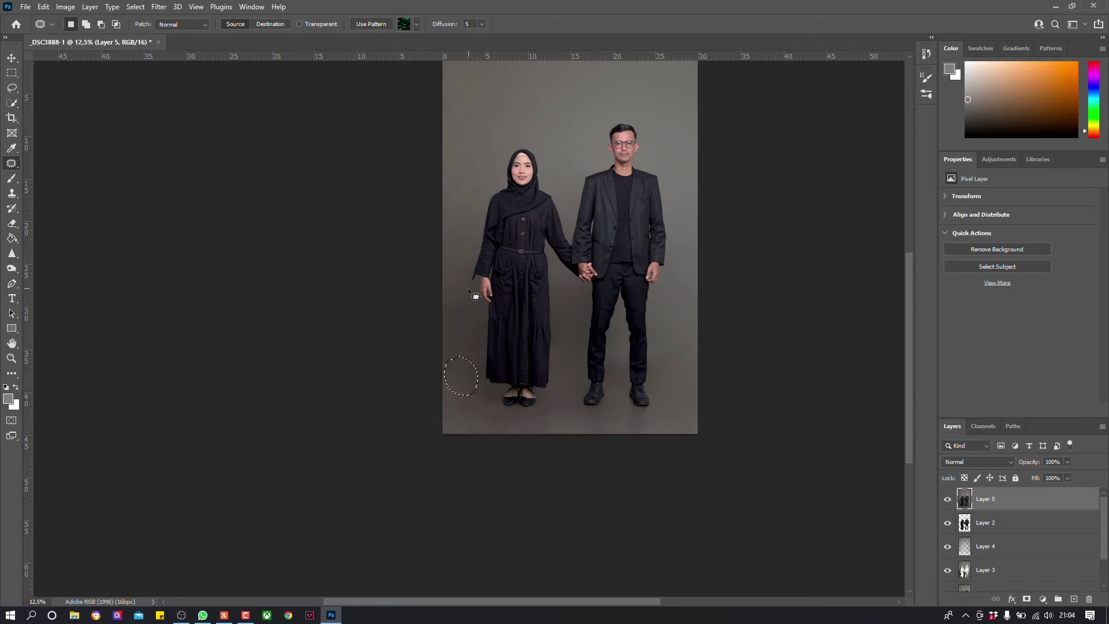
key("ctrl+d")
Step: Patch lower-left backdrop spots using clean backdrop areas above them
key("ctrl+plus")
key("ctrl+plus")
mouse_move(490, 464)
left_mouse_down()
mouse_move(453, 396)
mouse_move(438, 267)
mouse_move(480, 323)
left_mouse_up()
mouse_move(443, 440)
left_mouse_down()
mouse_move(472, 304)
mouse_move(467, 438)
left_mouse_up()
mouse_move(482, 388)
left_mouse_down()
mouse_move(416, 458)
mouse_move(397, 245)
mouse_move(369, 133)
left_mouse_up()
scroll(370, 231, "up", 2)
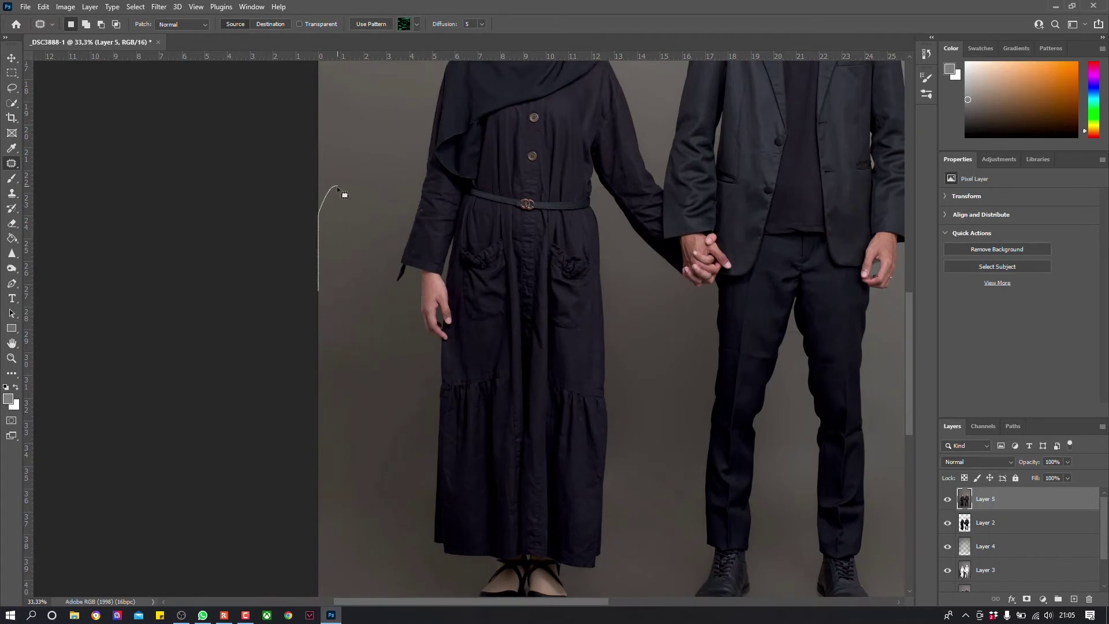
left_click_drag(432, 335, 358, 519)
mouse_move(369, 404)
left_mouse_down()
mouse_move(384, 190)
mouse_move(370, 393)
left_mouse_up()
left_click_drag(369, 462, 372, 173)
mouse_move(381, 536)
left_mouse_down()
mouse_move(381, 404)
mouse_move(381, 536)
left_mouse_up()
Step: Patch the remaining uneven backdrop in the bottom-left corner
left_click_drag(369, 439, 370, 242)
left_click_drag(354, 305, 372, 494)
left_click_drag(352, 393, 358, 191)
left_click_drag(323, 474, 375, 595)
left_click(387, 362)
Step: Patch the floor between the legs, then rotate the canvas view sideways
left_click_drag(635, 398, 632, 404)
mouse_move(652, 462)
left_mouse_down()
mouse_move(787, 424)
mouse_move(791, 526)
left_mouse_up()
left_click_drag(800, 457, 374, 173)
scroll(651, 230, "down", 2)
scroll(664, 205, "up", 2)
scroll(516, 292, "down", 1)
key("r")
mouse_move(516, 292)
left_mouse_down()
mouse_move(685, 339)
mouse_move(599, 233)
mouse_move(542, 383)
left_mouse_up()
key("j")
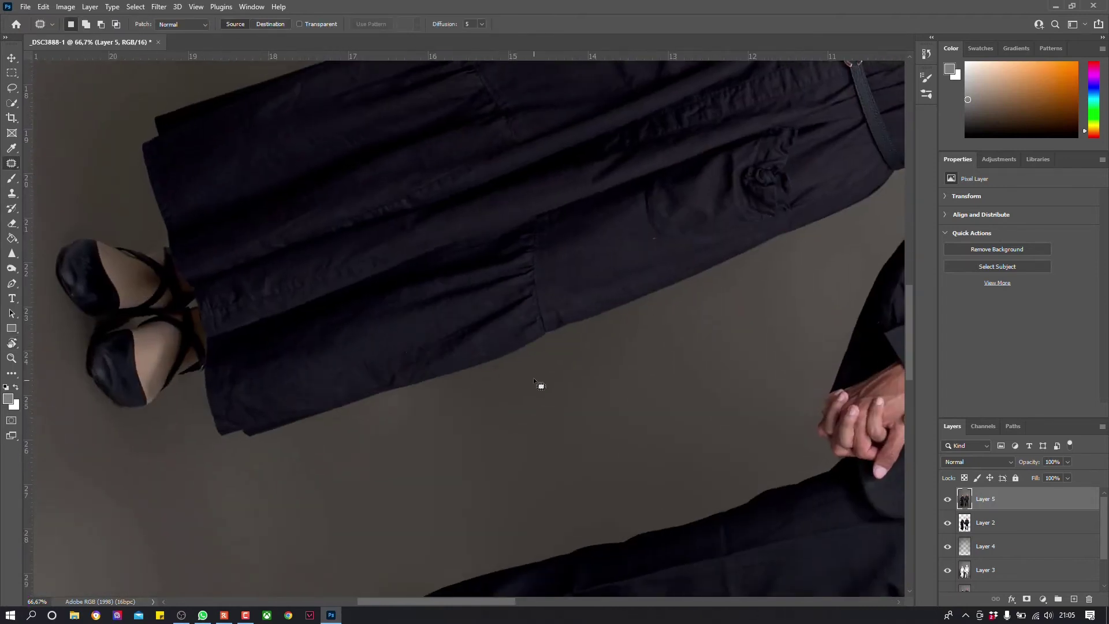
key("s")
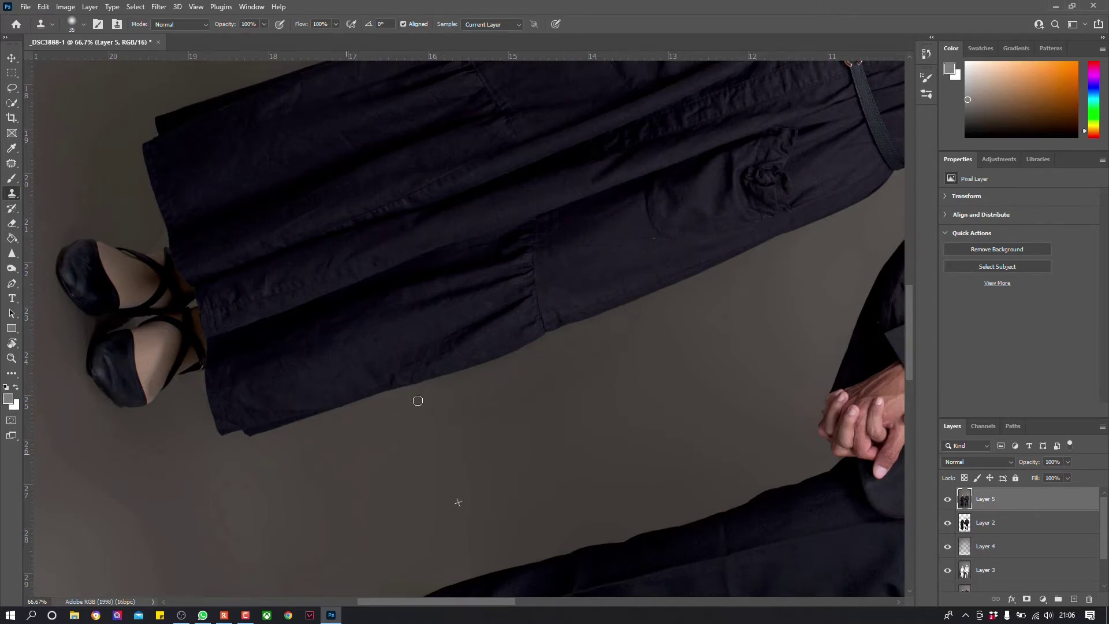
Step: Turn the view along the man's legs and sample clean floor as the clone source
key("j")
mouse_move(416, 425)
left_mouse_down()
mouse_move(556, 346)
mouse_move(624, 406)
left_mouse_up()
key("ctrl+d")
key("s")
mouse_move(583, 250)
left_mouse_down()
mouse_move(354, 397)
mouse_move(487, 438)
left_mouse_up()
left_click(630, 291, "alt")
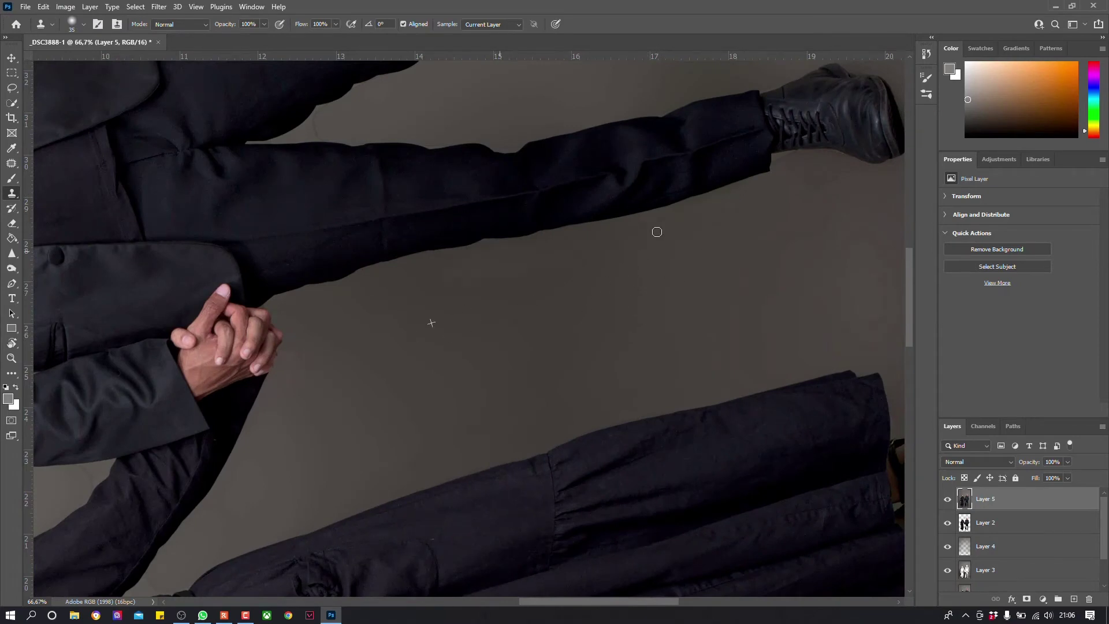
Step: Patch uneven floor between the man's legs with clean backdrop
key("j")
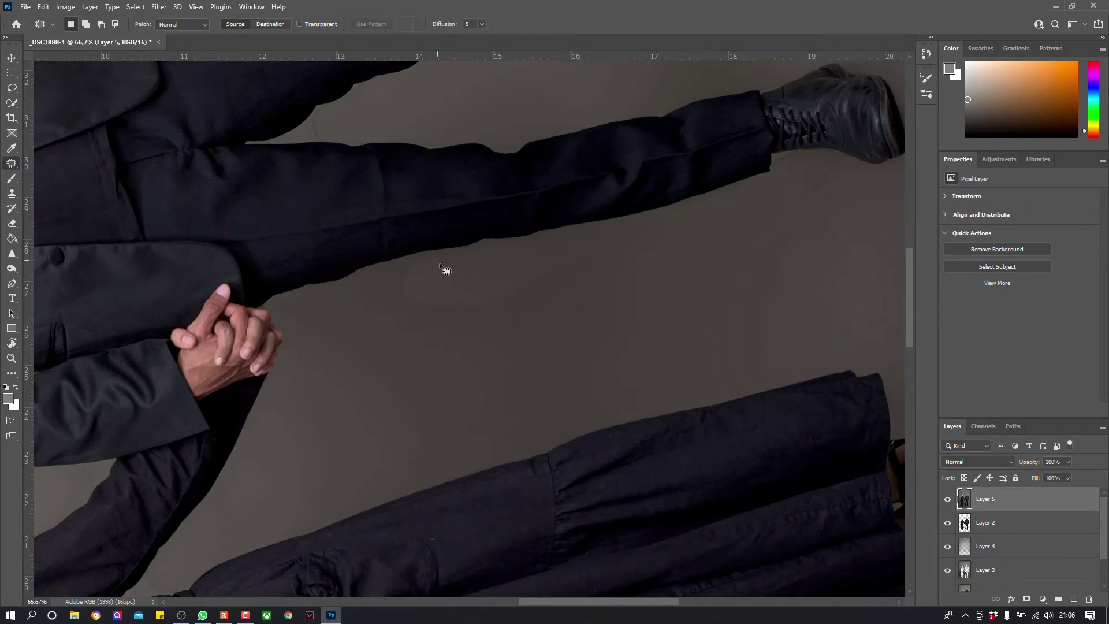
left_click_drag(489, 250, 601, 255)
left_click_drag(522, 271, 631, 302)
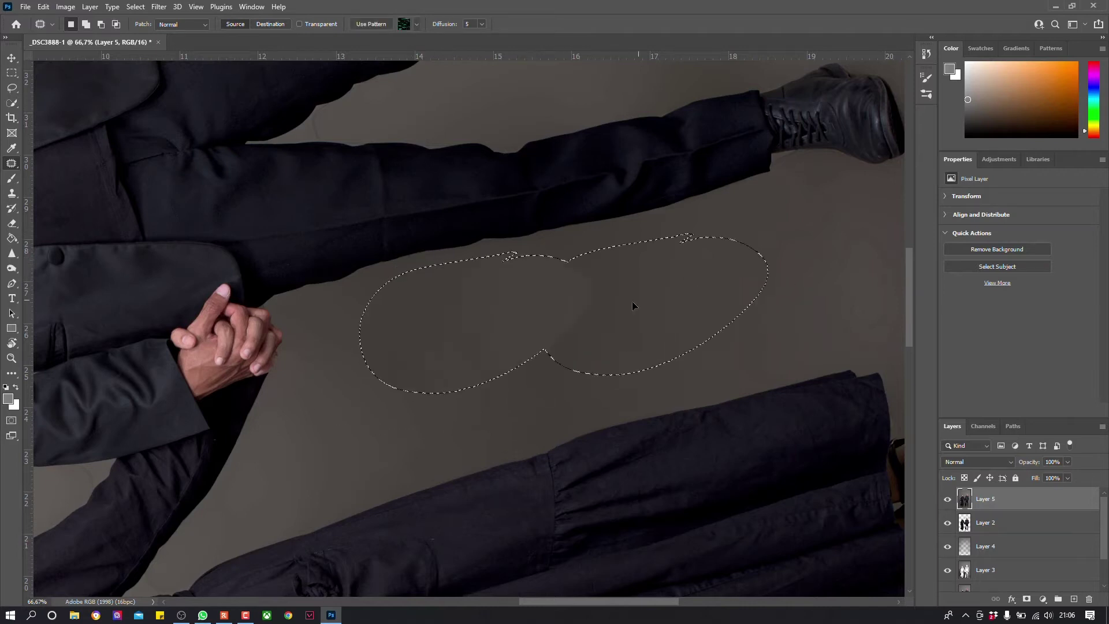
mouse_move(791, 206)
left_mouse_down()
mouse_move(721, 319)
mouse_move(602, 333)
left_mouse_up()
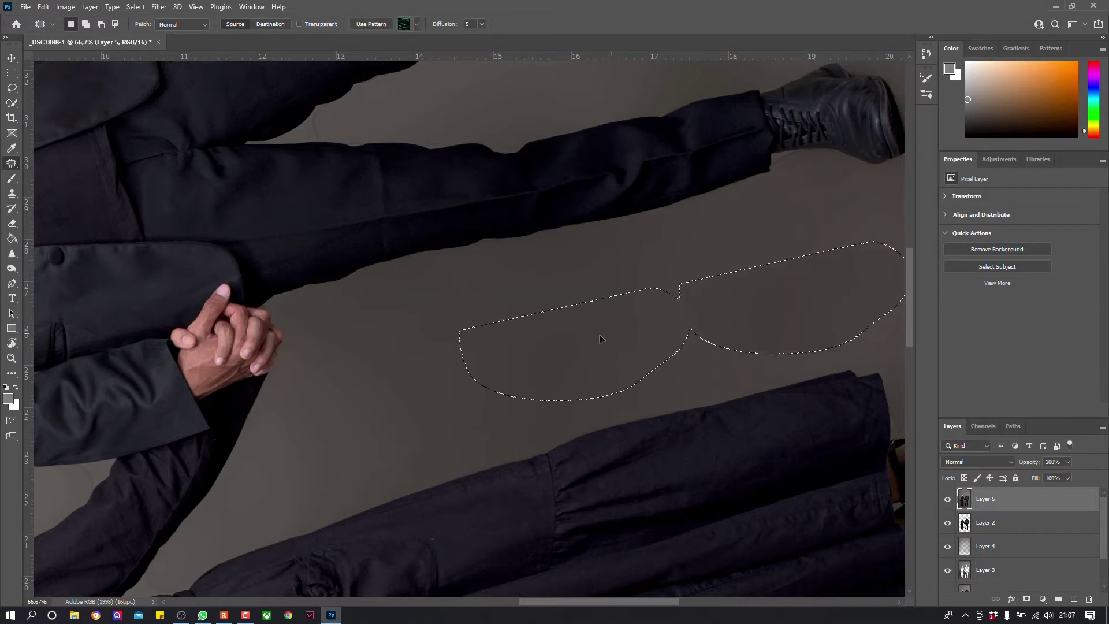
key("ctrl+d")
scroll(513, 191, "up", 5)
left_click_drag(514, 192, 562, 353)
mouse_move(485, 324)
left_mouse_down()
mouse_move(532, 402)
mouse_move(506, 374)
left_mouse_up()
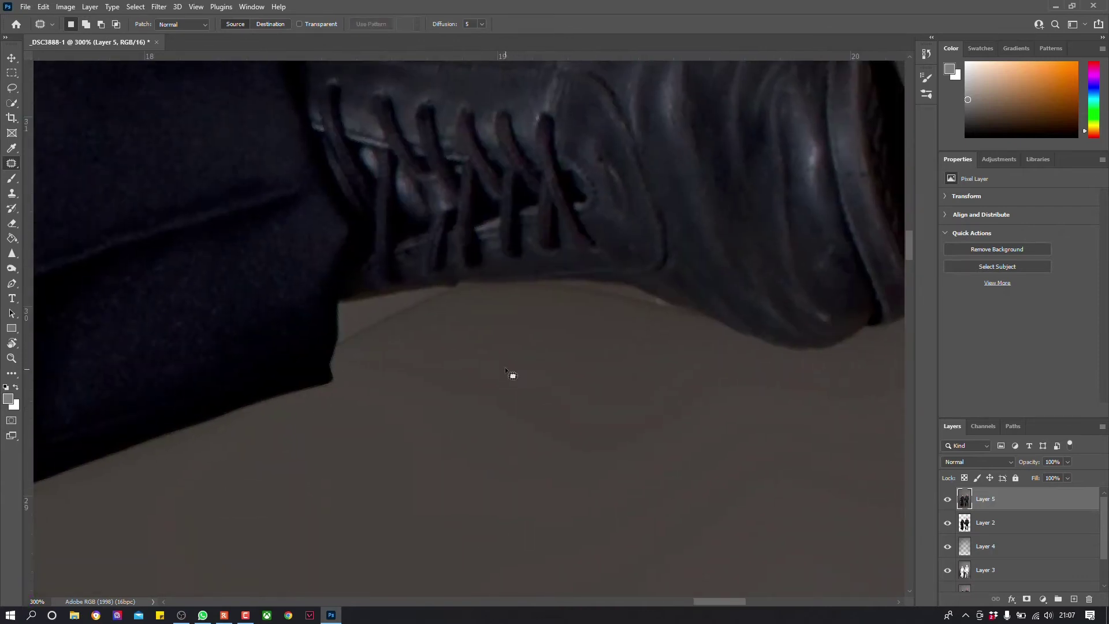
Step: Patch a mark on the floor under the man's boot
key("s")
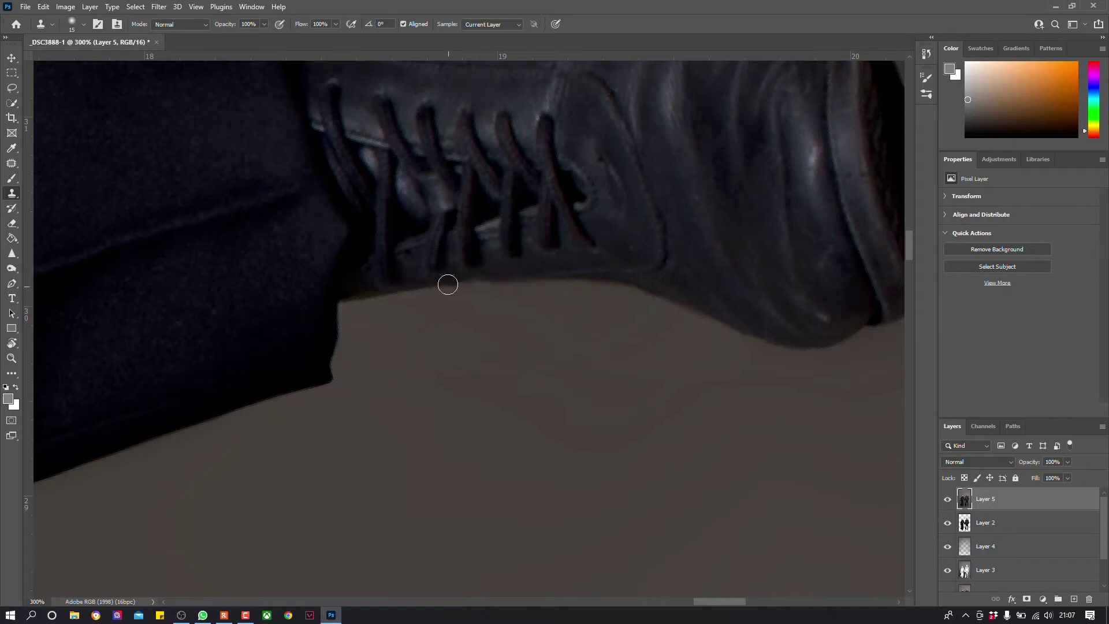
key("j")
left_click_drag(648, 329, 650, 332)
left_click_drag(710, 393, 426, 543)
key("ctrl+d")
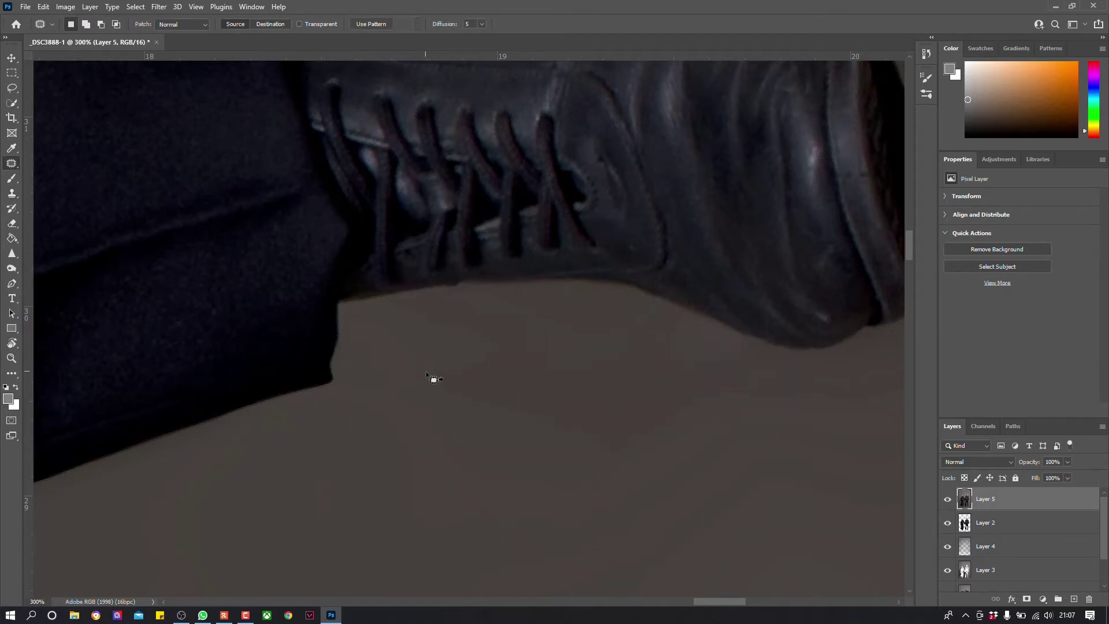
Step: Rotate the view and patch two more floor blemishes near the boot with clean floor
key("ctrl+minus")
key("ctrl+minus")
key("ctrl+minus")
key("ctrl+minus")
key("ctrl+minus")
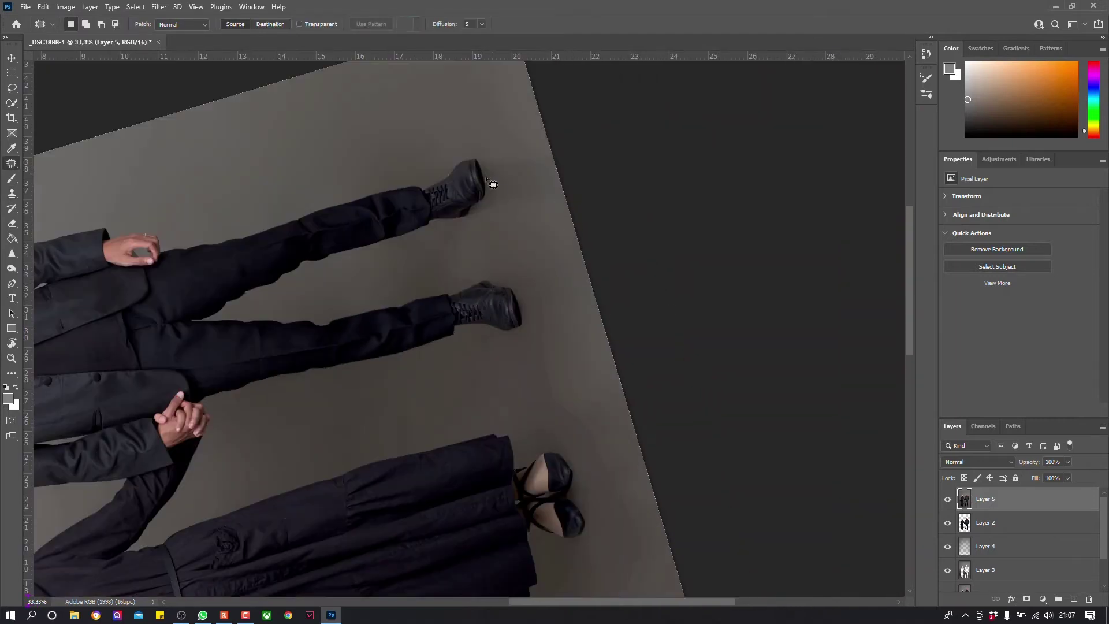
left_click_drag(493, 184, 613, 341)
mouse_move(495, 283)
left_mouse_down()
mouse_move(549, 294)
mouse_move(678, 396)
left_mouse_up()
left_click_drag(555, 288, 664, 402)
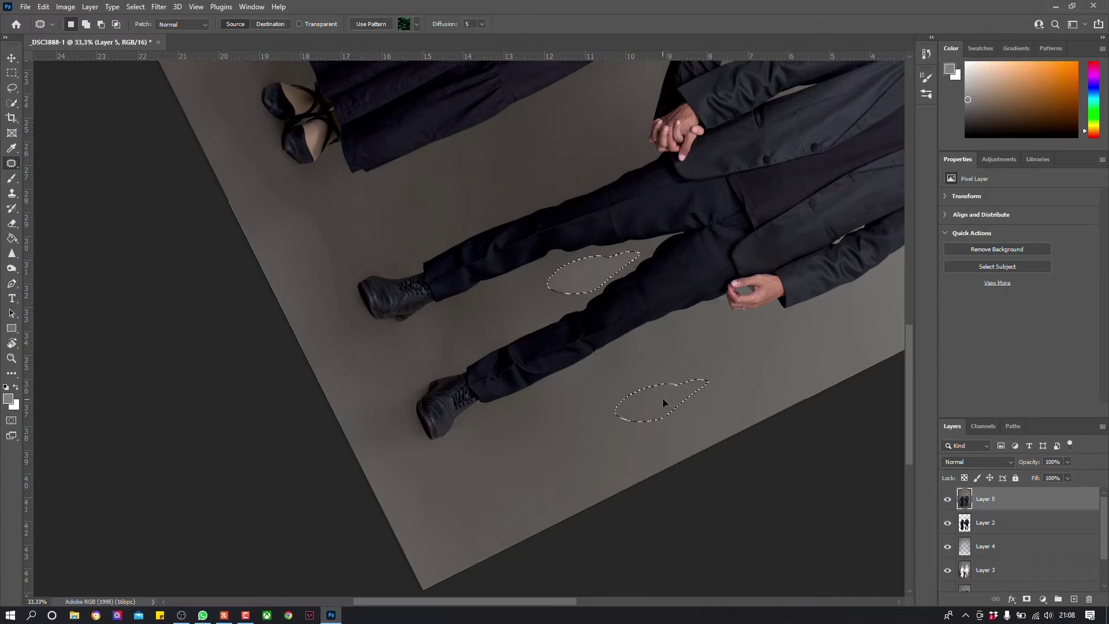
left_click_drag(540, 279, 569, 278)
key("ctrl+d")
key("ctrl+plus")
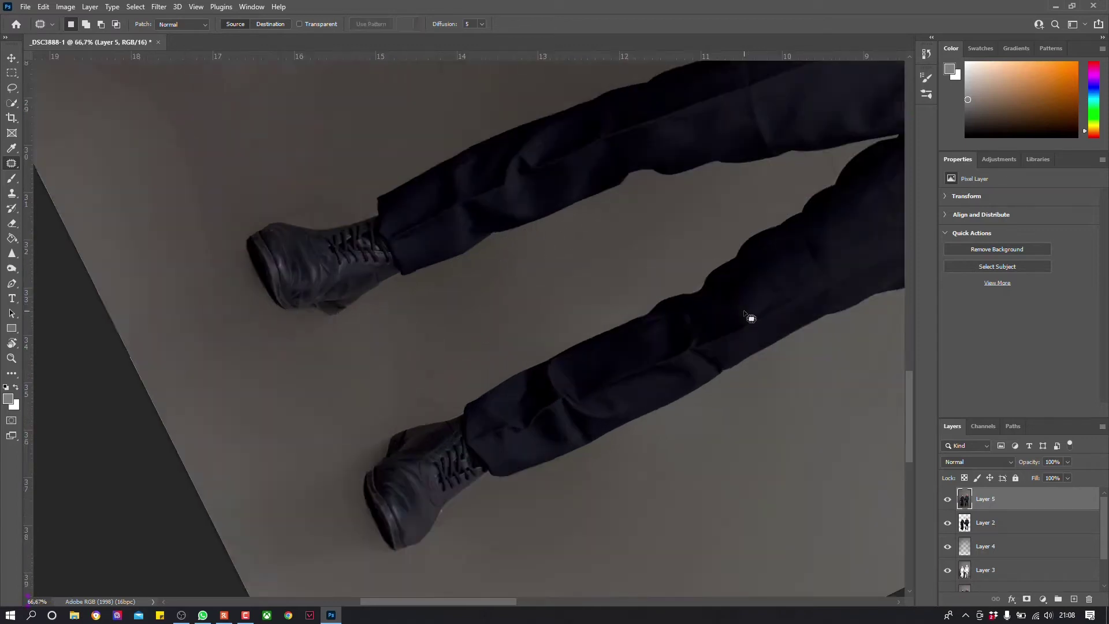
key("ctrl+plus")
key("s")
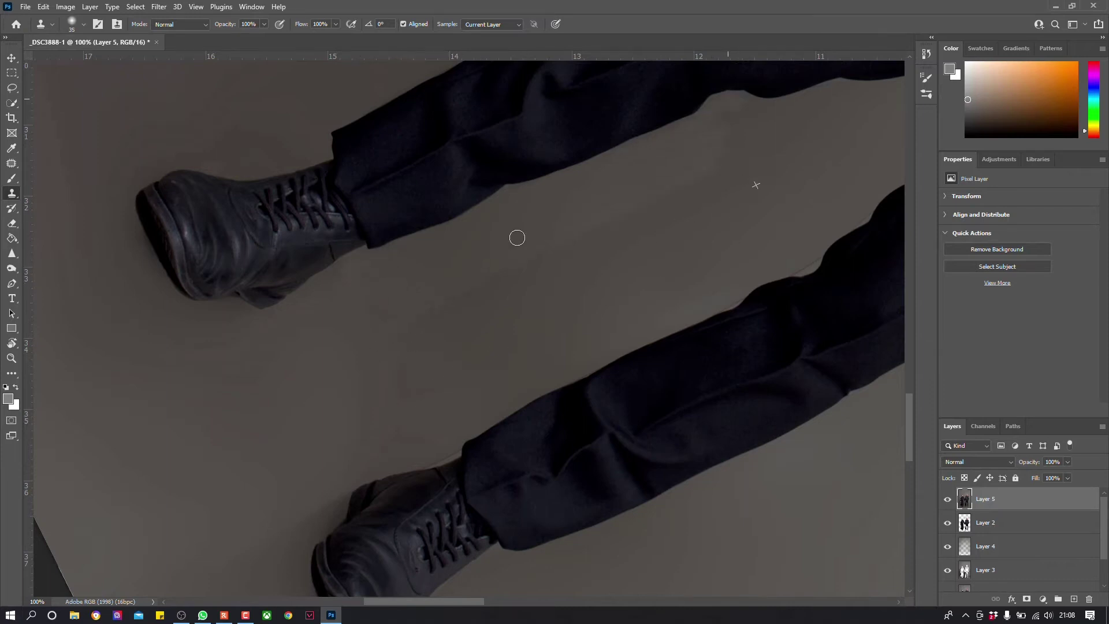
Step: Patch a floor area beside the boot and rotate the canvas view
key("j")
mouse_move(471, 292)
left_mouse_down()
mouse_move(711, 123)
mouse_move(737, 161)
left_mouse_up()
mouse_move(656, 259)
left_mouse_down()
mouse_move(603, 188)
mouse_move(733, 198)
left_mouse_up()
left_click(600, 118)
key("r")
left_click_drag(604, 118, 391, 453)
key("s")
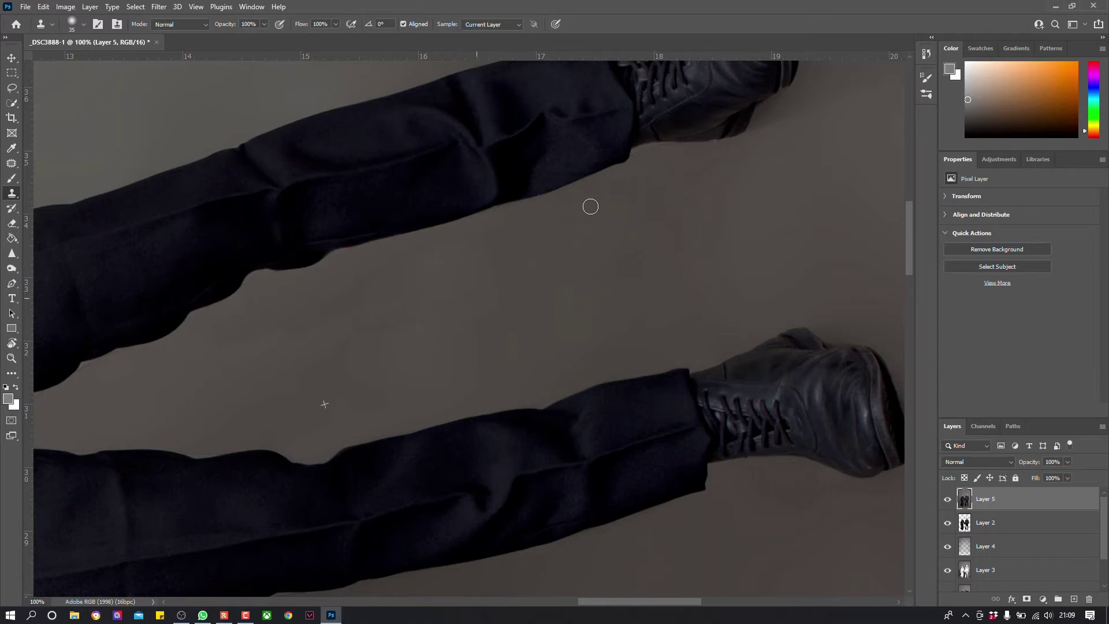
Step: Patch two uneven backdrop spots with clean backdrop
key("j")
left_click_drag(349, 290, 346, 291)
left_click_drag(335, 318, 577, 285)
left_click_drag(416, 353, 411, 347)
key("ctrl+d")
Step: Patch backdrop between the legs, then reset the view upright and zoom out
left_click_drag(632, 176, 698, 166)
key("ctrl+d")
left_click_drag(396, 347, 280, 305)
key("r")
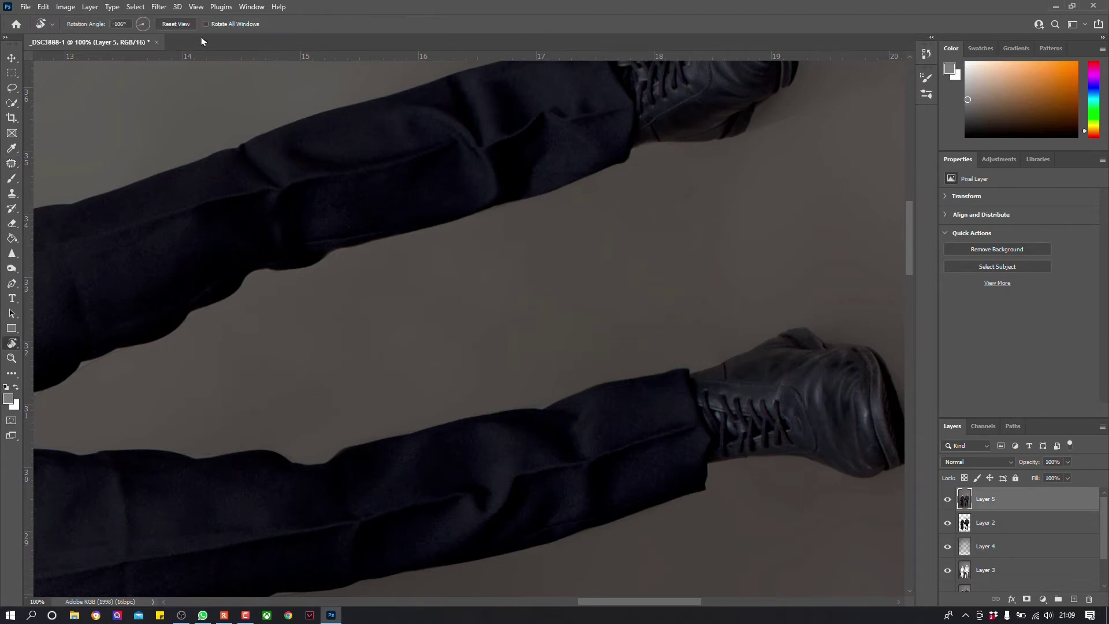
key("Escape")
key("ctrl+minus")
key("ctrl+minus")
key("ctrl+minus")
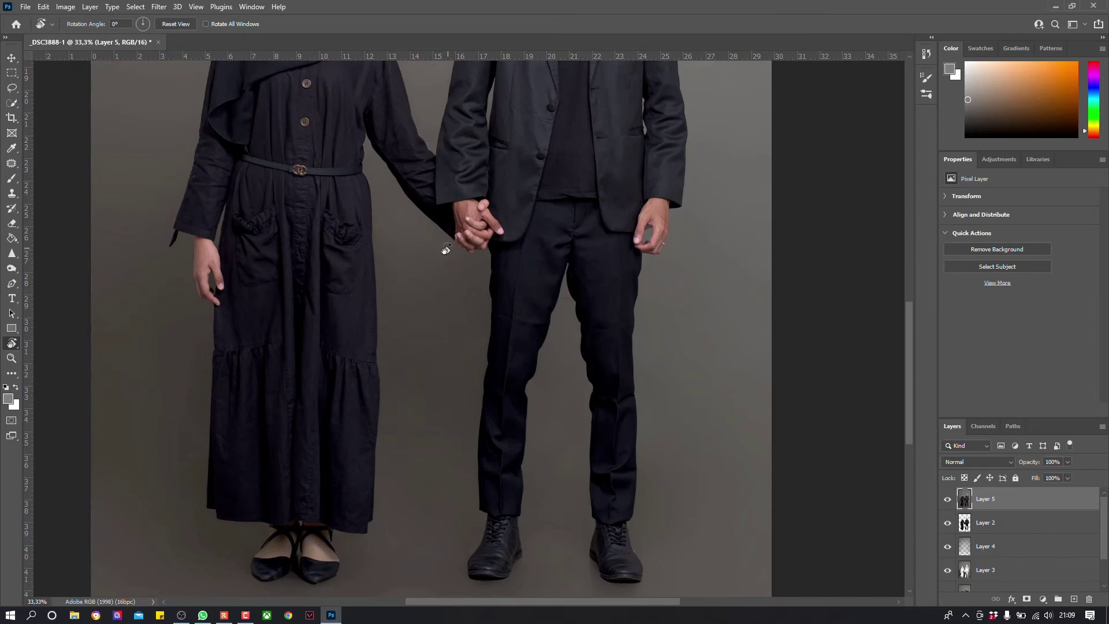
Step: Patch the backdrop beside the joined hands and the man's legs with clean backdrop
key("j")
left_click_drag(442, 243, 442, 243)
left_click_drag(449, 290, 721, 331)
left_click_drag(404, 265, 413, 268)
left_click_drag(438, 346, 708, 327)
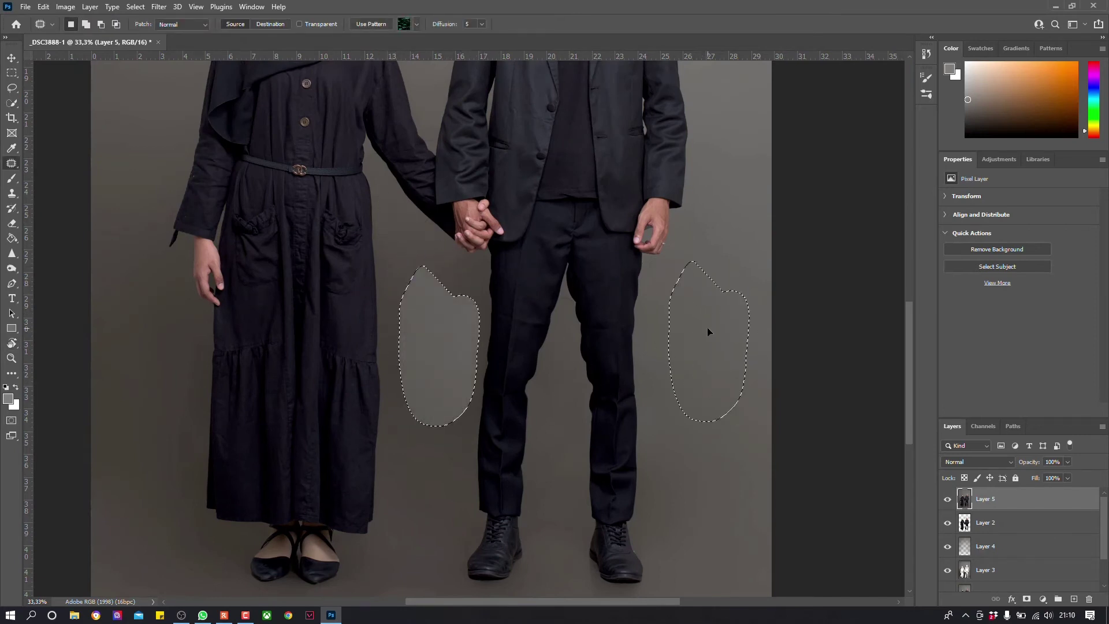
left_click_drag(583, 236, 791, 272)
left_click_drag(539, 240, 537, 243)
left_click_drag(566, 294, 826, 288)
left_click_drag(571, 364, 569, 365)
left_click_drag(612, 364, 677, 317)
Step: Patch the uneven backdrop beside and left of the woman's dress
scroll(792, 278, "up", 3)
left_click_drag(320, 68, 316, 72)
left_click_drag(341, 303, 335, 306)
left_click(329, 264)
scroll(357, 450, "down", 2)
left_click_drag(399, 252, 346, 280)
left_click_drag(416, 372, 365, 398)
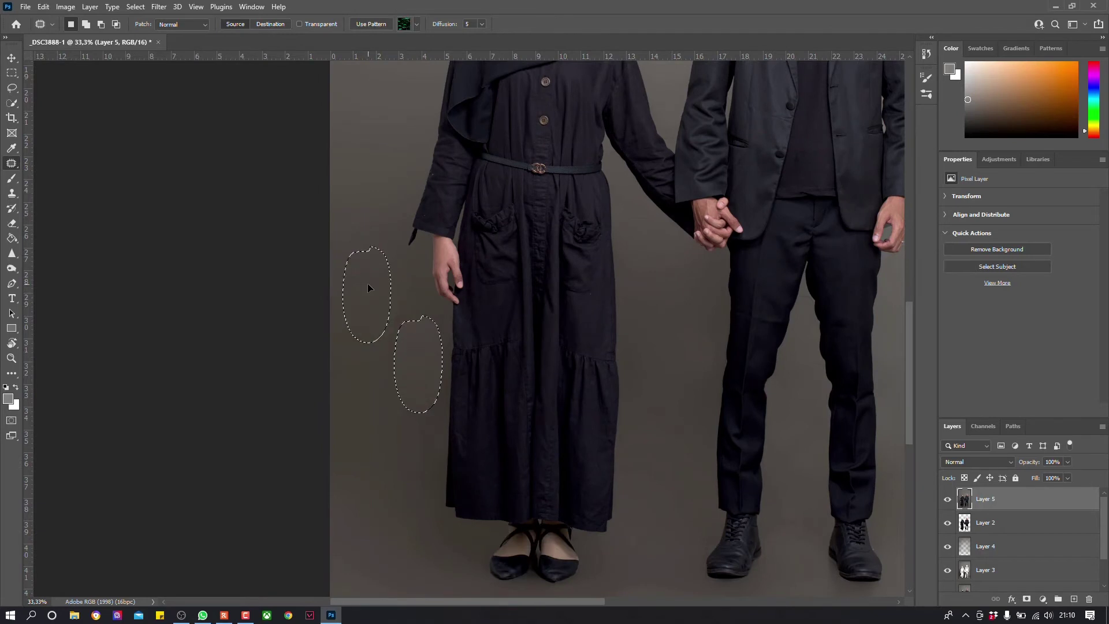
left_click_drag(404, 552, 428, 396)
Step: Rotate the view sideways and bring the floor below the feet into view
scroll(428, 396, "down", 2)
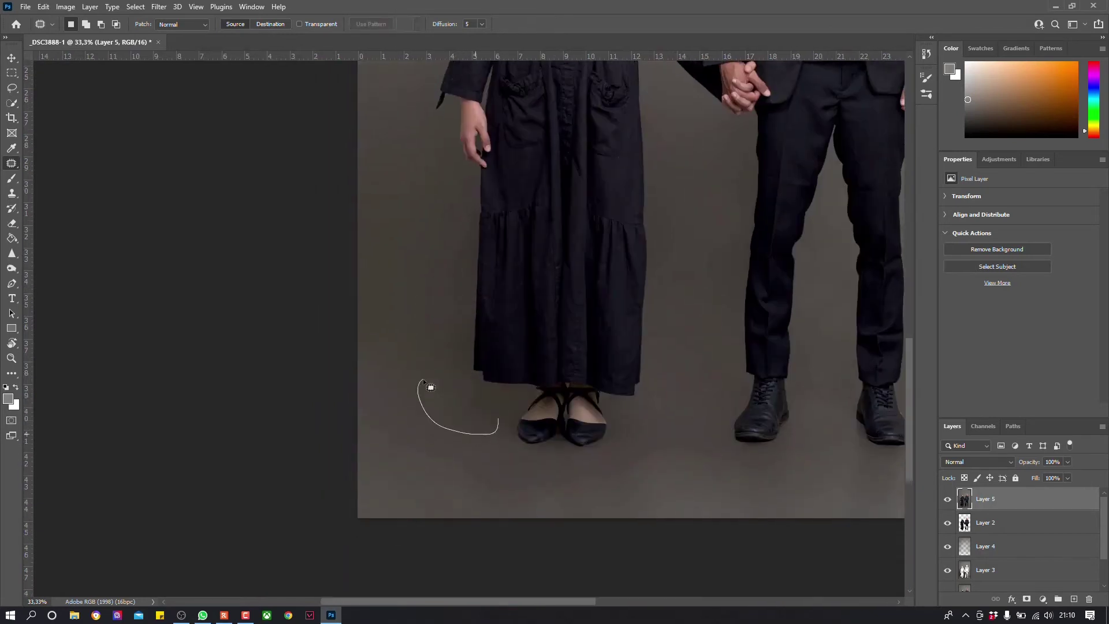
key("ctrl+z")
key("ctrl+shift+z")
scroll(704, 280, "down", 4)
scroll(703, 279, "up", 1)
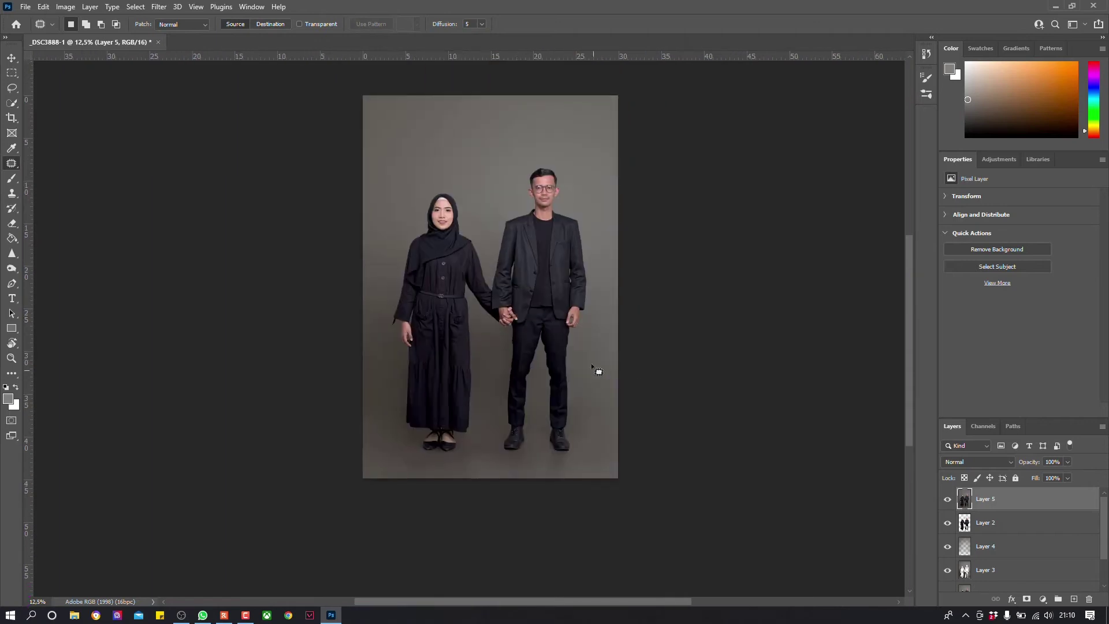
key("r")
mouse_move(631, 245)
left_mouse_down()
mouse_move(683, 228)
mouse_move(656, 485)
left_mouse_up()
scroll(656, 485, "up", 3)
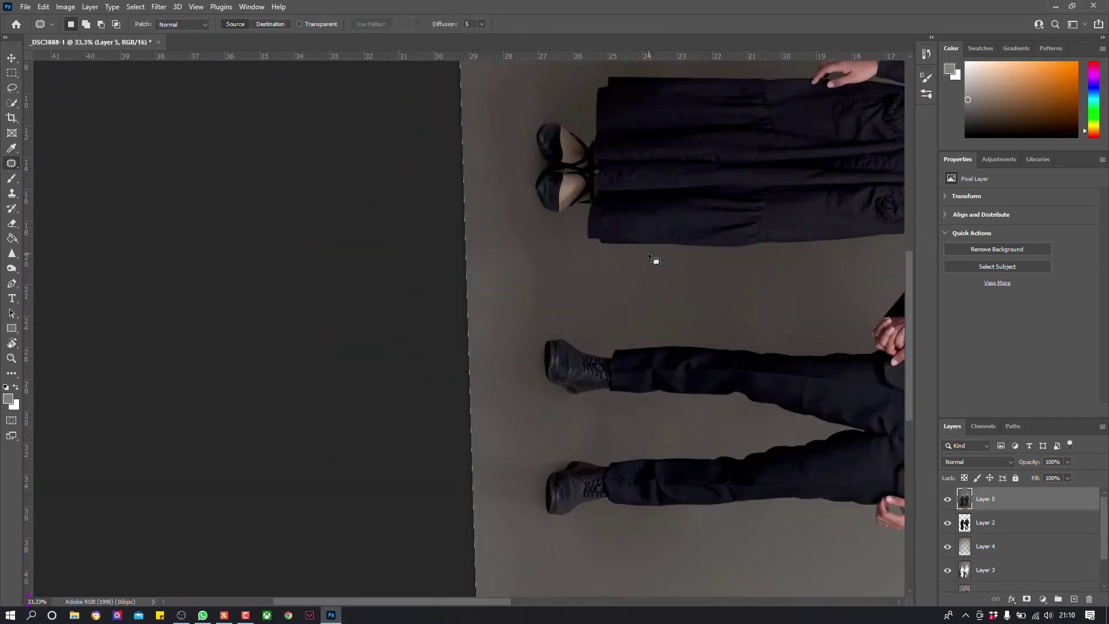
key("j")
left_click_drag(470, 218, 400, 82)
key("s")
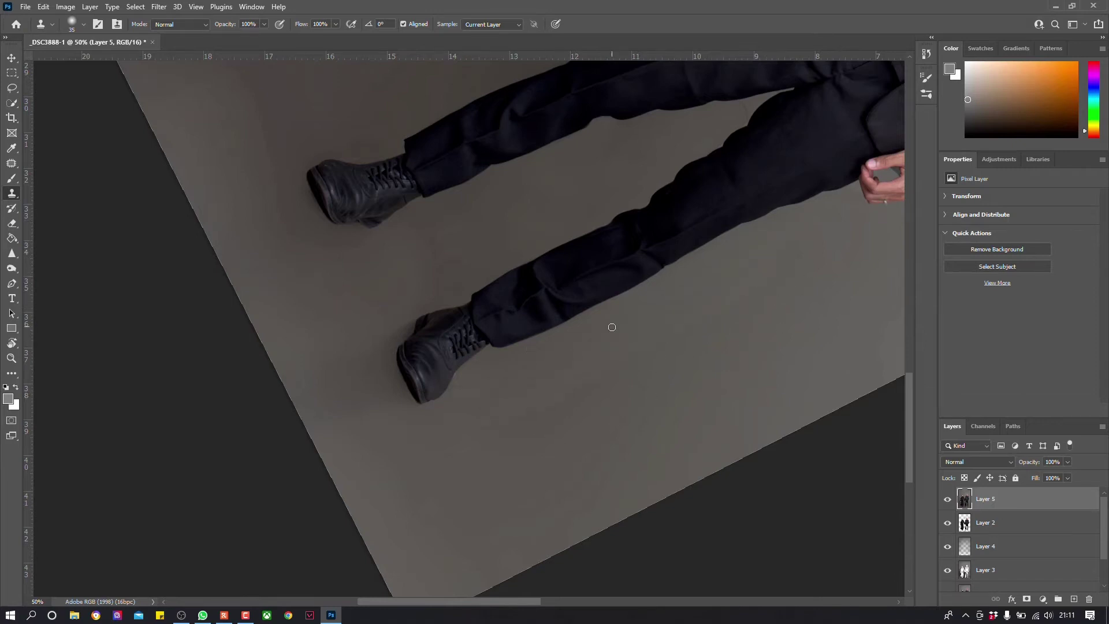
Step: Patch the floor below the man's shoe with clean floor
key("j")
left_click_drag(488, 376, 460, 532)
left_click_drag(495, 404, 572, 409)
mouse_move(851, 240)
left_mouse_down()
mouse_move(781, 248)
mouse_move(836, 215)
left_mouse_up()
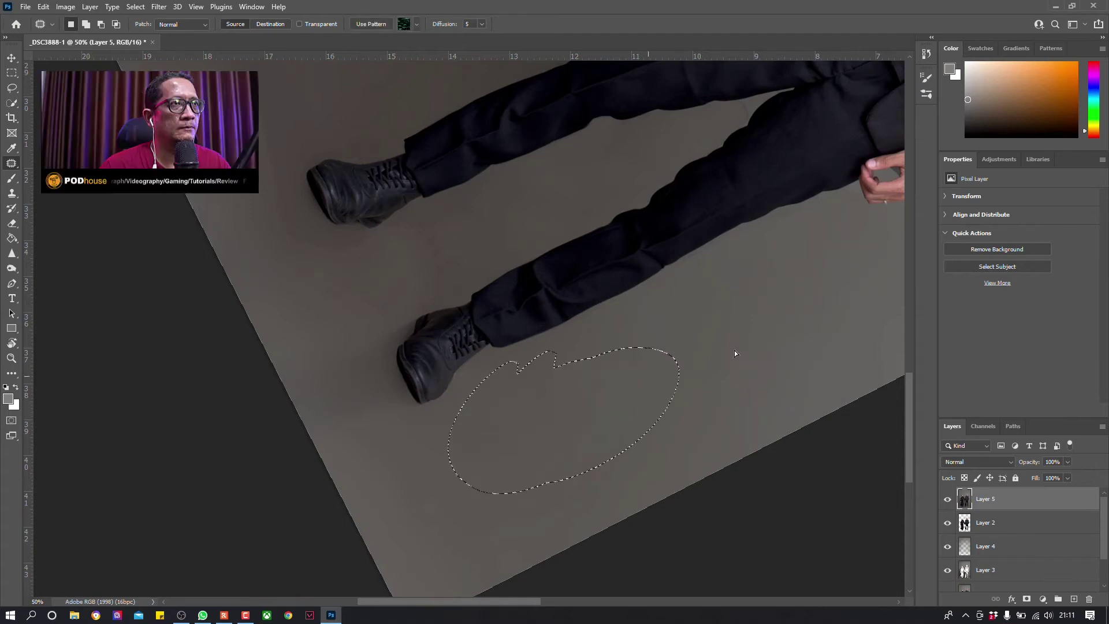
left_click(735, 349)
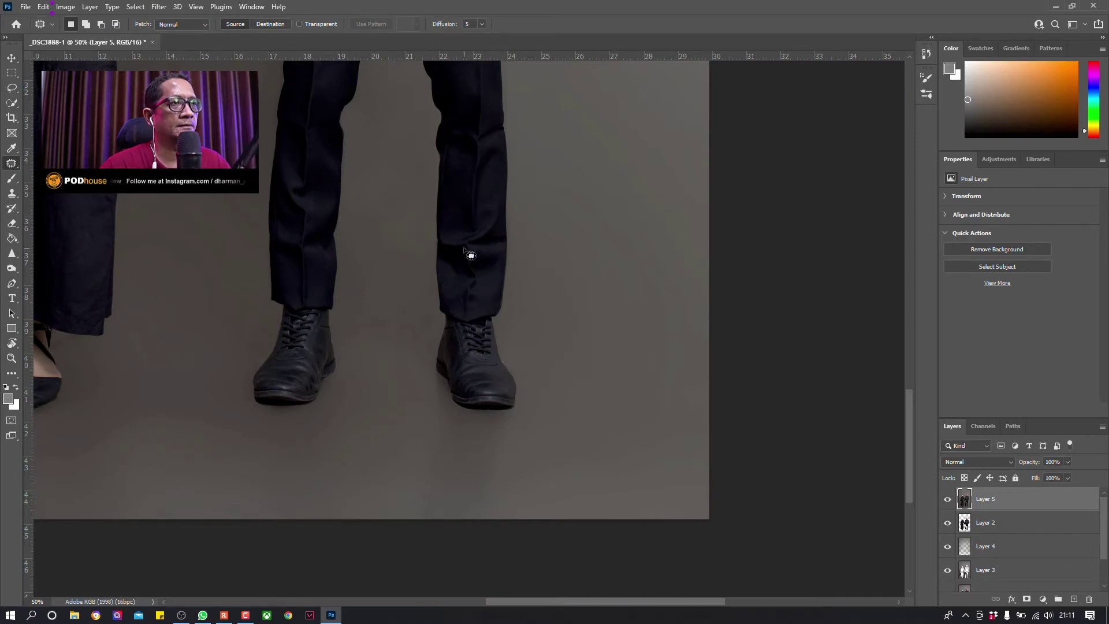
Step: Zoom out so both full figures are in view
scroll(470, 255, "down", 1)
scroll(470, 255, "down", 2)
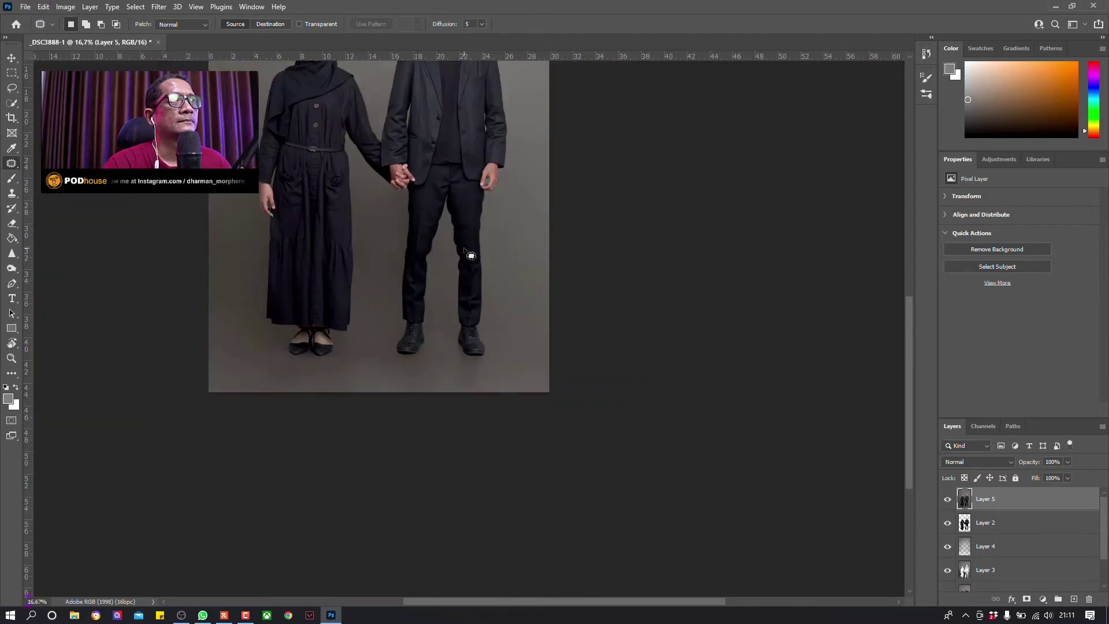
mouse_move(487, 205)
left_mouse_down()
mouse_move(549, 314)
mouse_move(591, 278)
mouse_move(552, 322)
left_mouse_up()
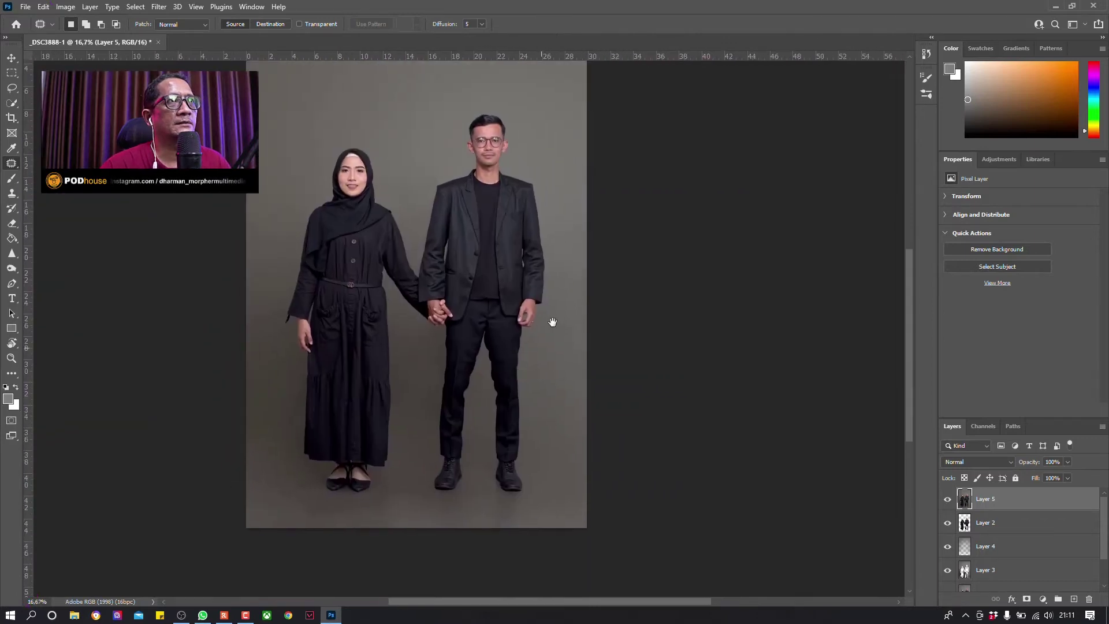
Step: Duplicate the photo layer, flip the copy vertically, and move it below the feet
key("ctrl+j")
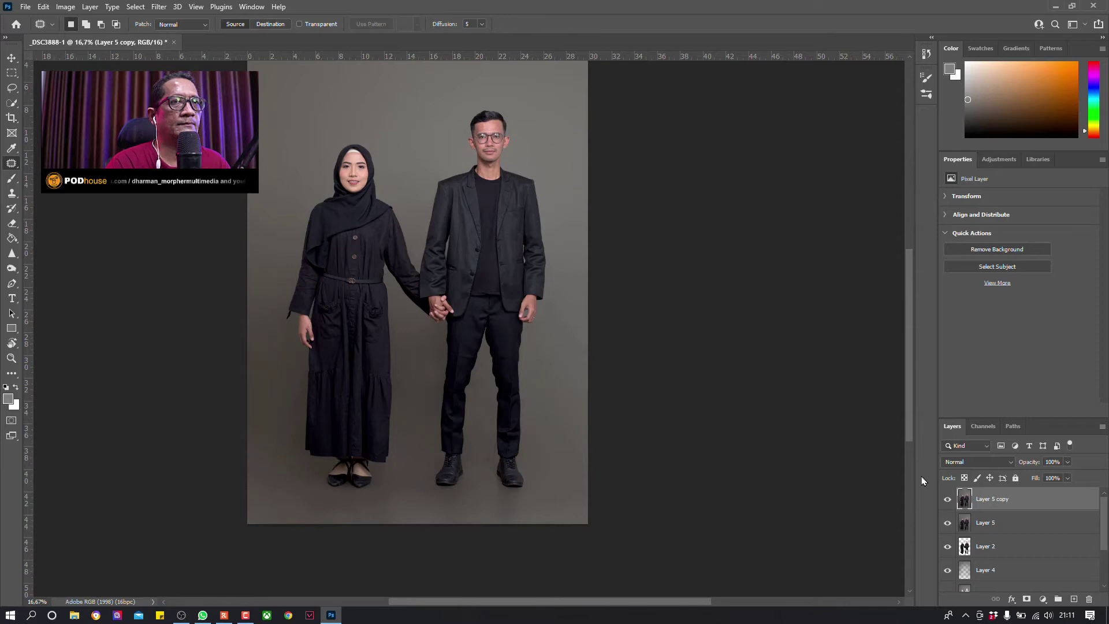
key("v")
left_click(43, 6)
mouse_move(61, 270)
left_click(207, 476)
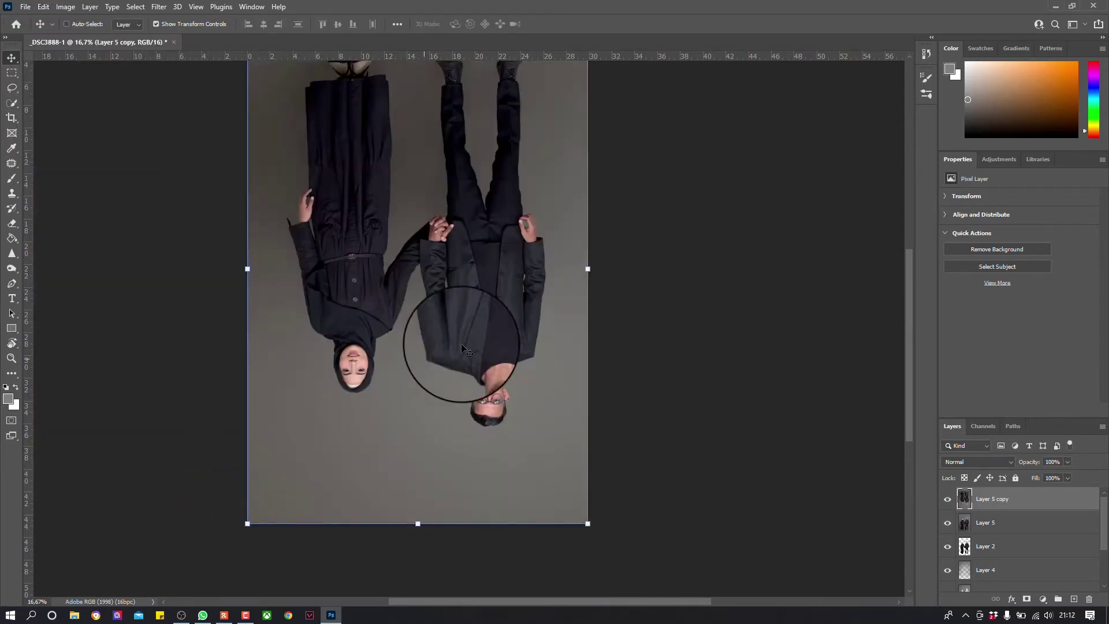
mouse_move(414, 206)
left_mouse_down()
mouse_move(469, 449)
mouse_move(466, 500)
left_mouse_up()
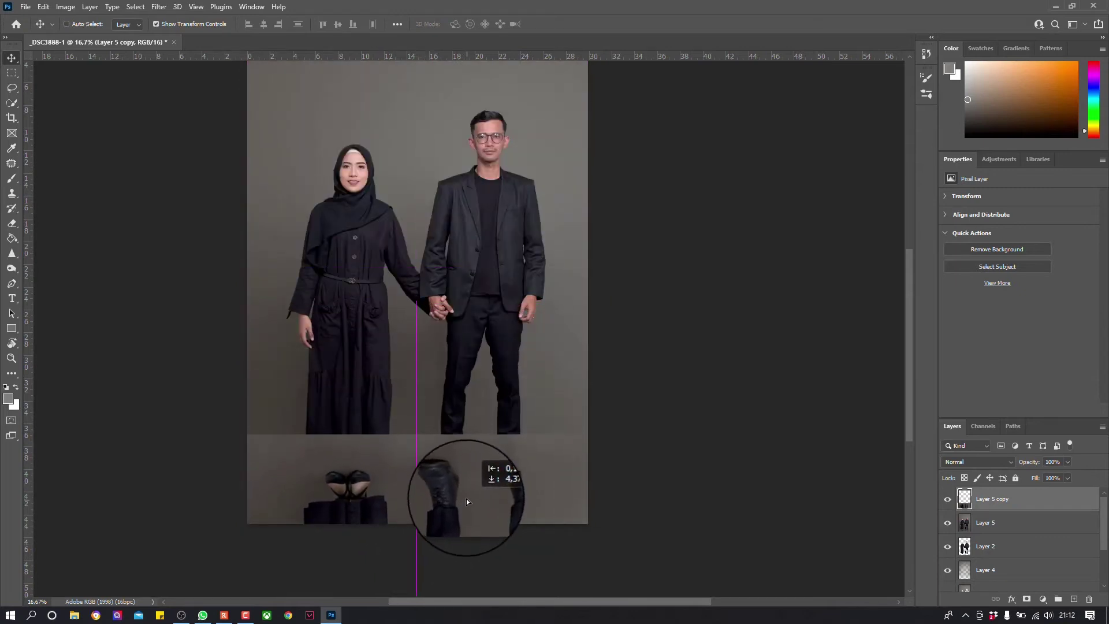
Step: Set the flipped copy to 52% opacity, align it under the feet, and add a layer mask
left_click_drag(1067, 461, 1066, 479)
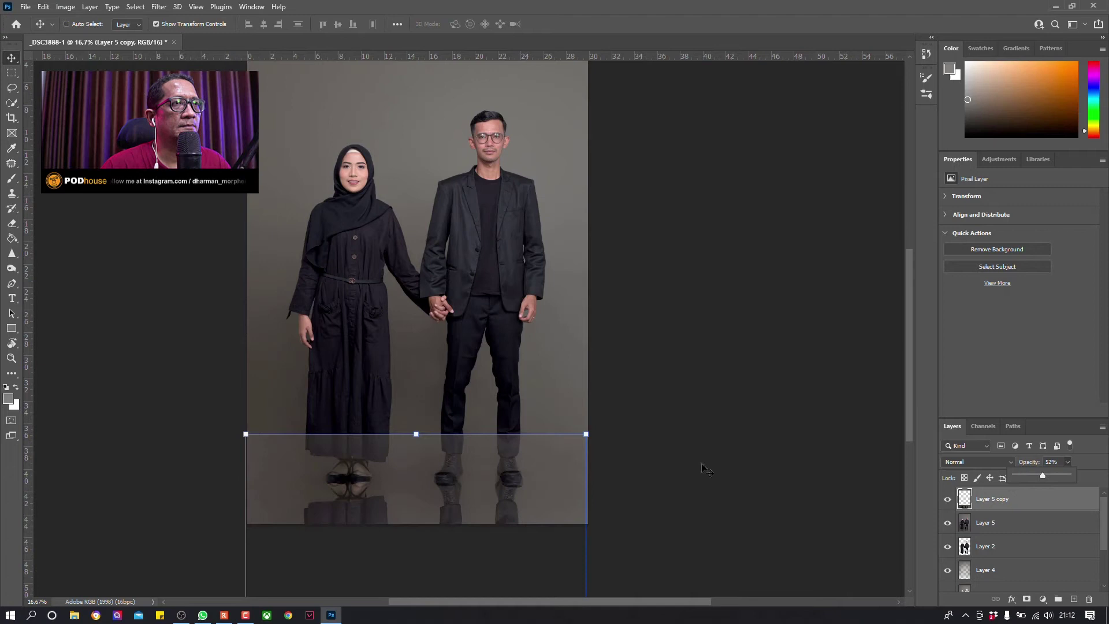
left_click_drag(542, 488, 542, 497)
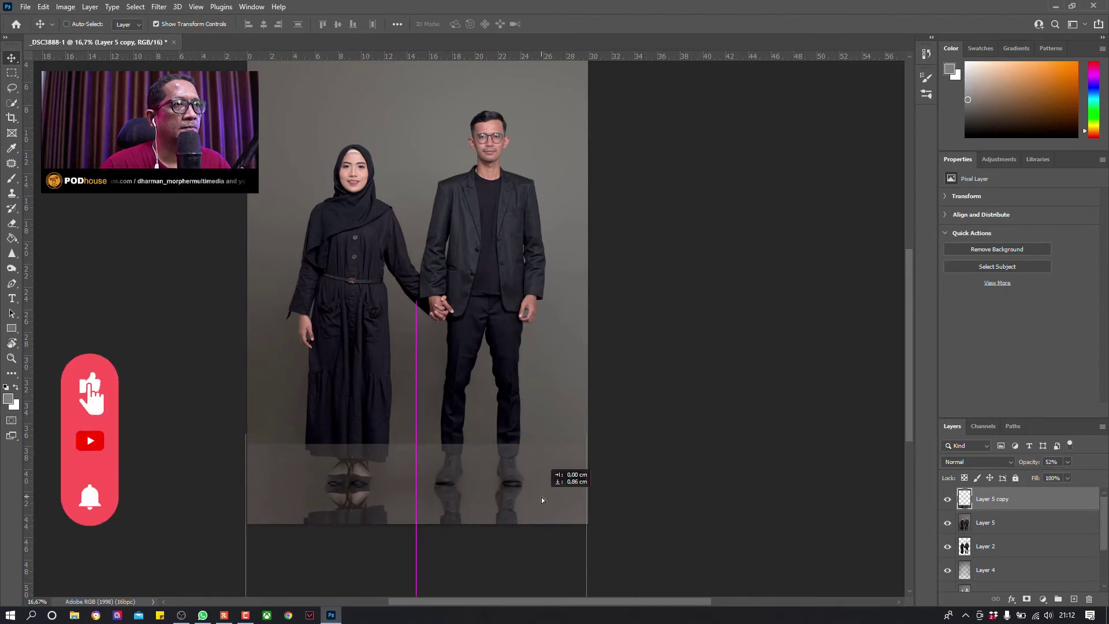
left_click_drag(541, 496, 544, 476)
key("ctrl+plus")
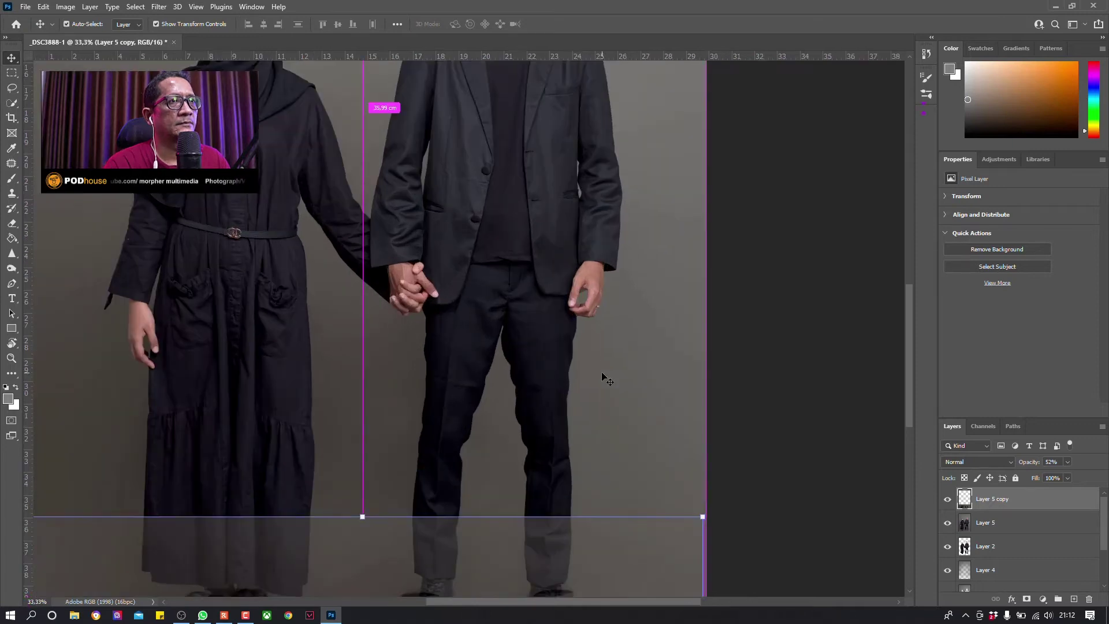
key("ctrl+plus")
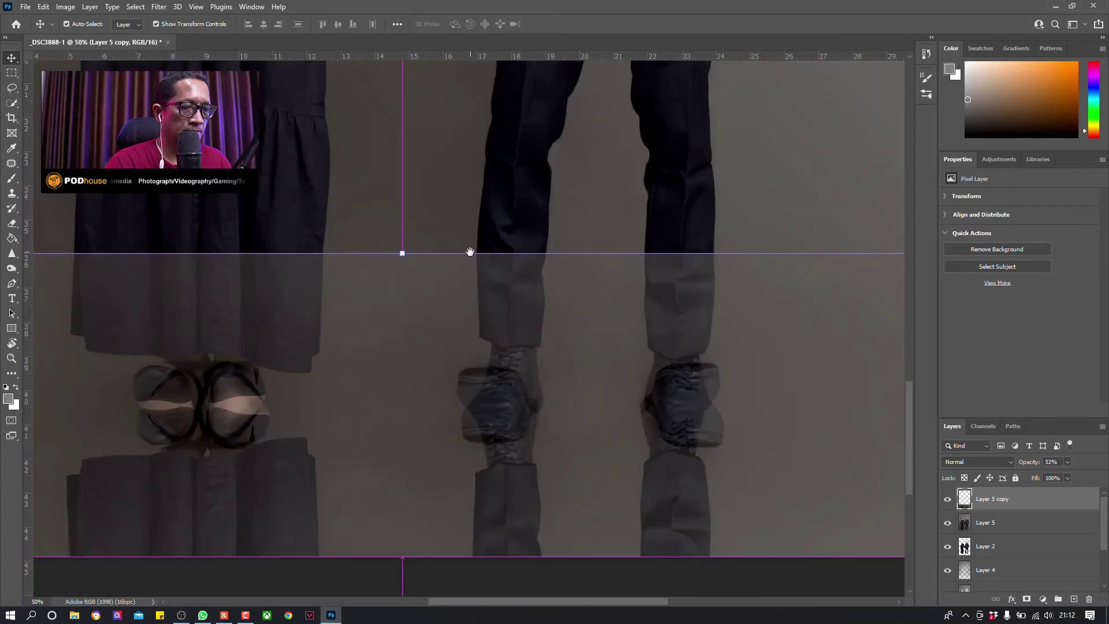
key("ctrl+minus")
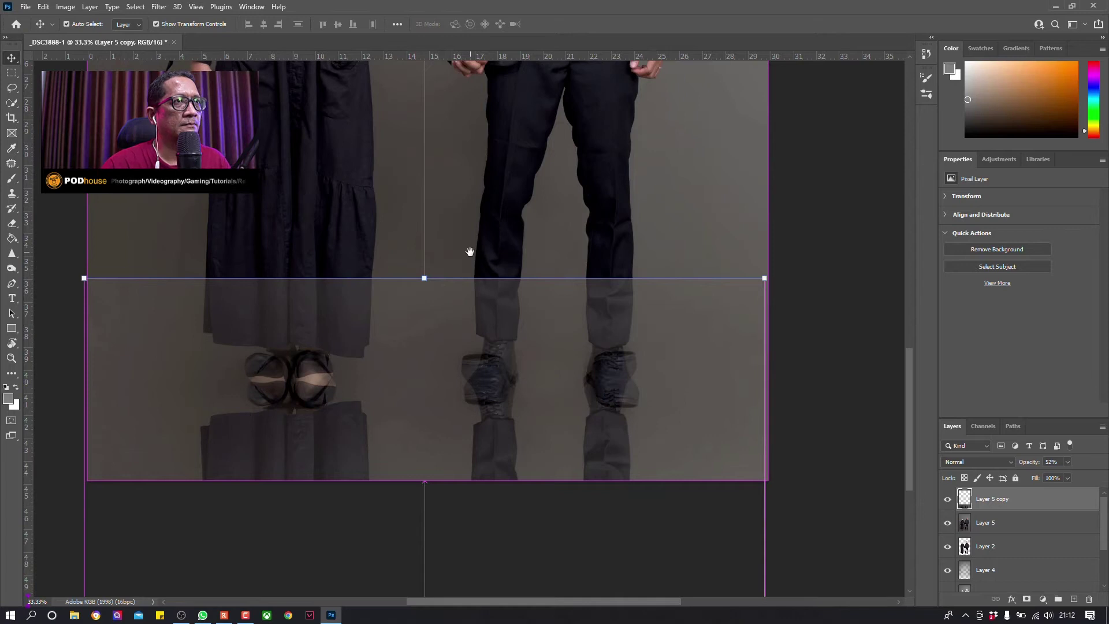
left_click_drag(418, 389, 428, 392)
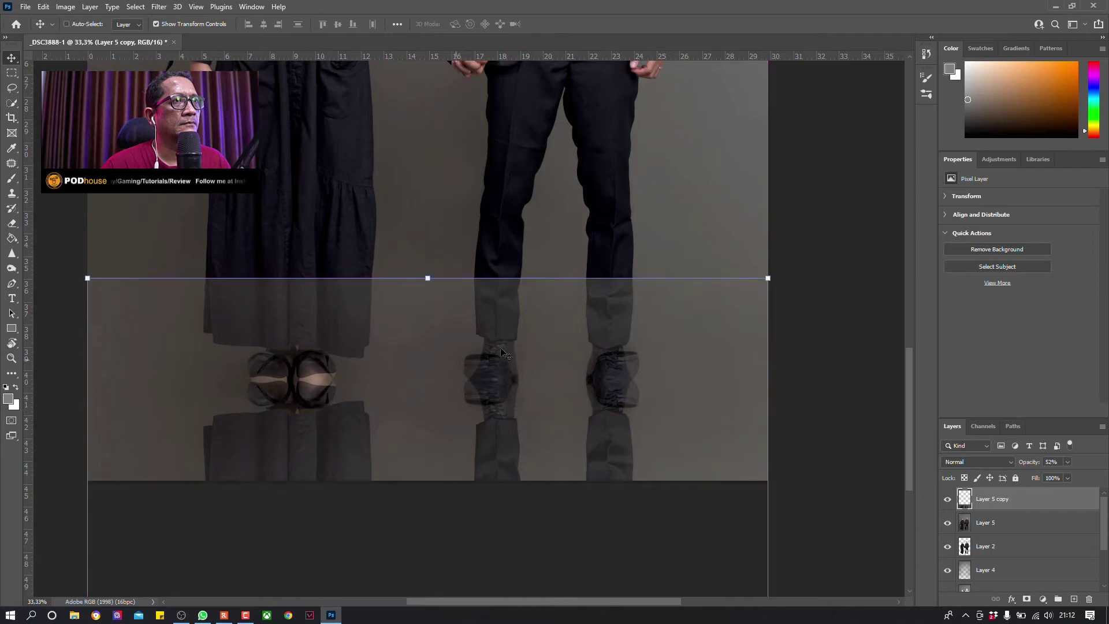
left_click(1026, 599)
key("b")
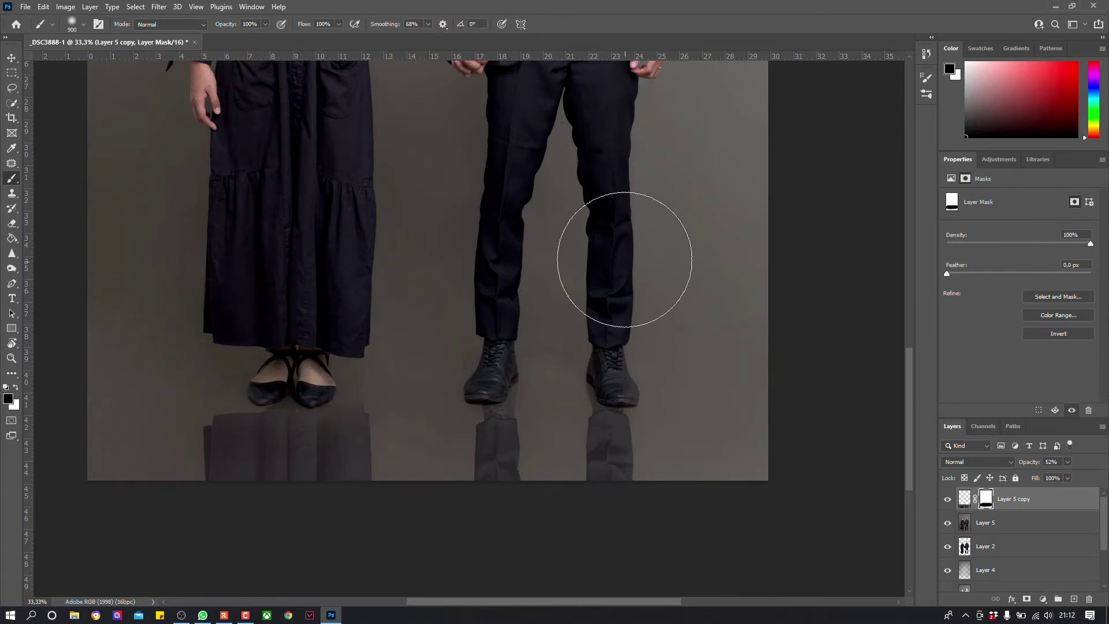
Step: Paint out the reflection over the shoes and hem, fade it to 5%, then stamp visible
key("ctrl+z")
left_click_drag(642, 286, 492, 292)
key("bracketleft")
key("bracketleft")
key("bracketleft")
mouse_move(389, 300)
left_mouse_down()
mouse_move(356, 347)
mouse_move(292, 329)
mouse_move(302, 334)
left_mouse_up()
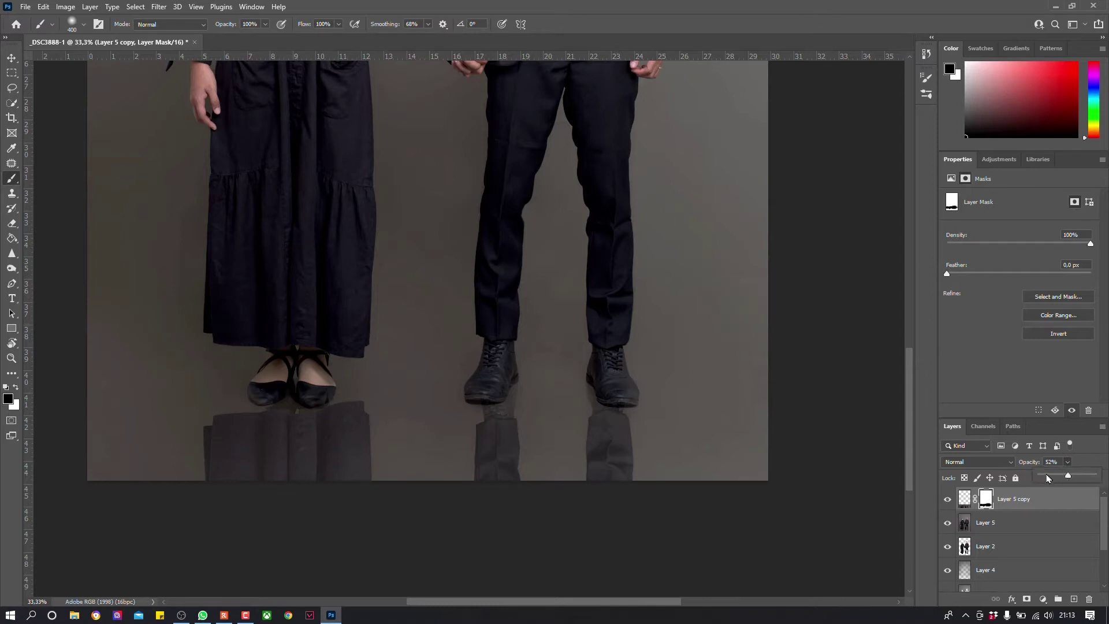
left_click_drag(1048, 478, 1047, 477)
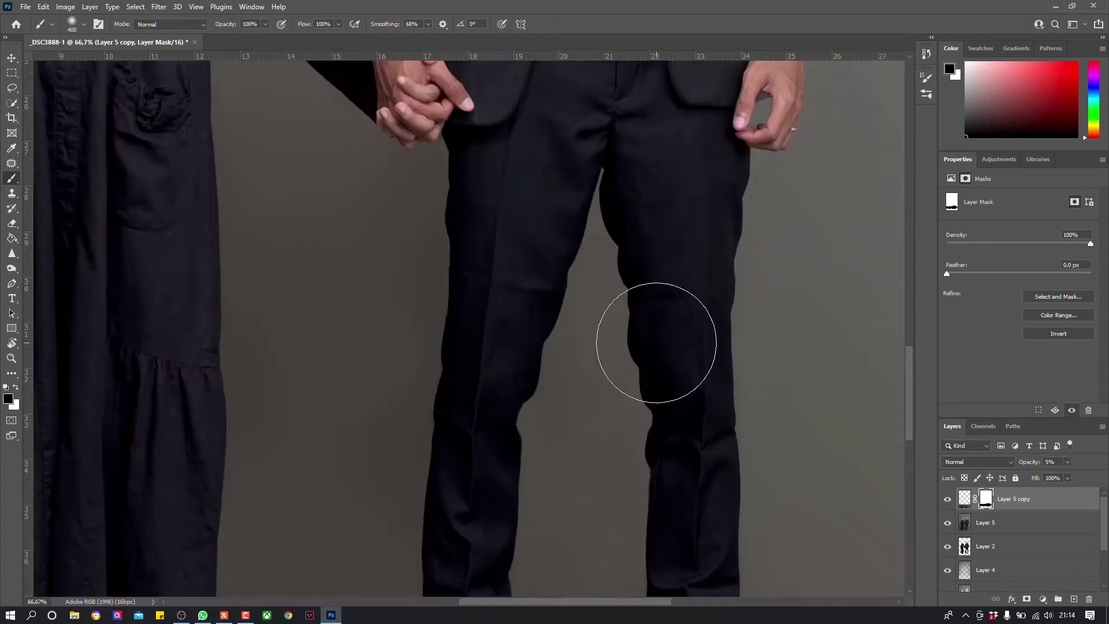
key("ctrl+shift+alt+e")
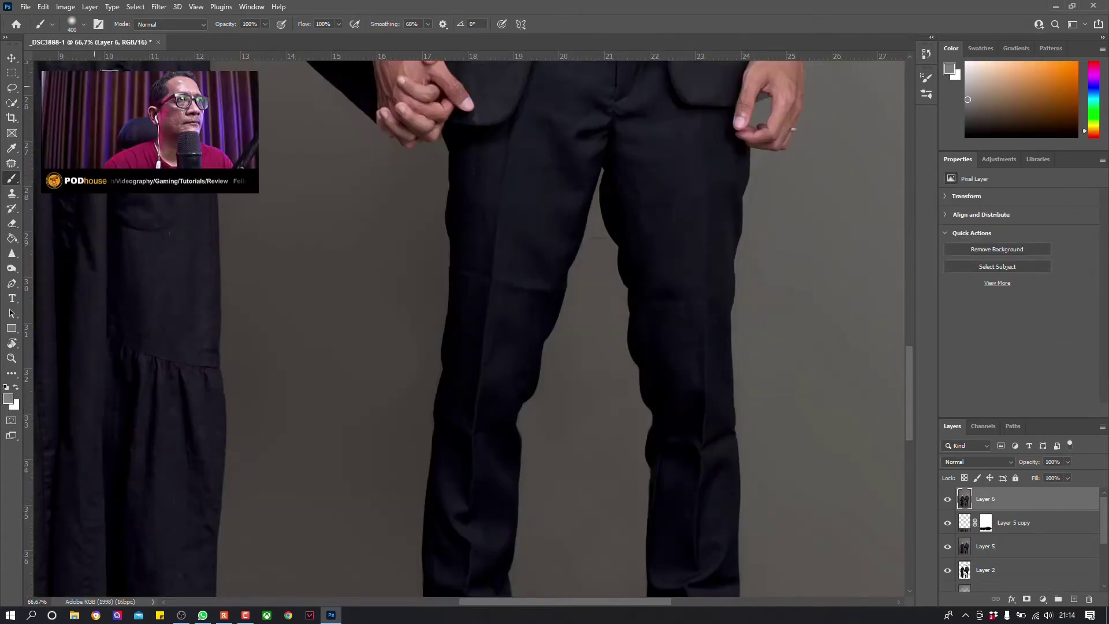
Step: Patch the backdrop left of the man's leg with clean backdrop from the right
key("j")
left_click_drag(406, 173, 405, 170)
left_click_drag(445, 286, 744, 283)
left_click_drag(408, 470, 425, 444)
left_click_drag(370, 376, 768, 314)
left_click_drag(645, 272, 778, 293)
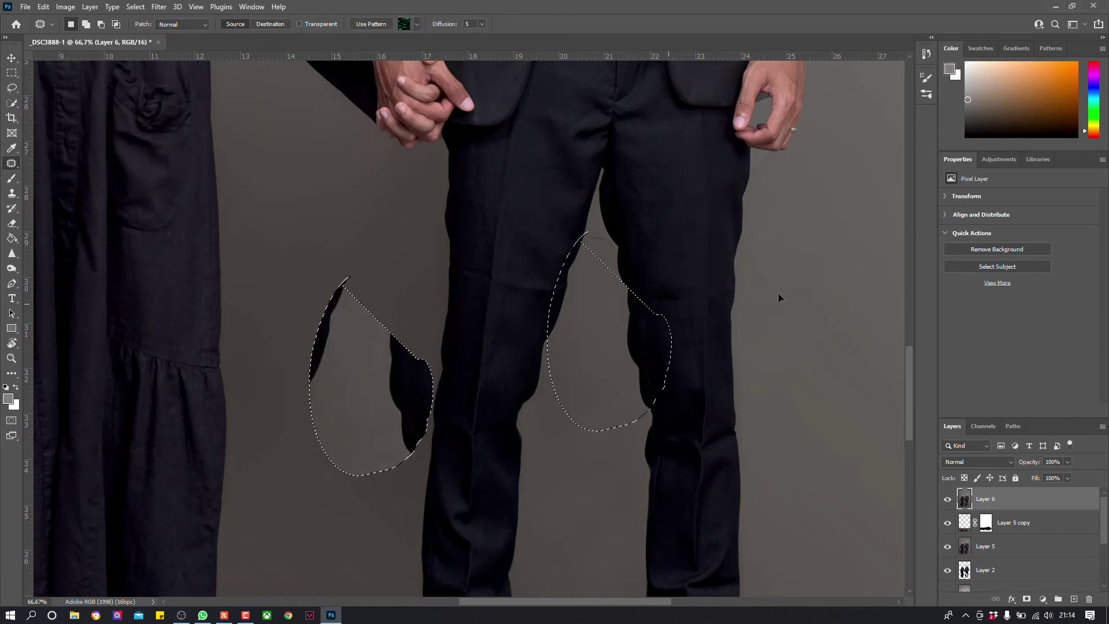
Step: Patch the backdrop beside the other leg and the blotches in the gap between the legs
left_click_drag(370, 393, 376, 398)
left_click_drag(347, 300, 847, 269)
left_click_drag(410, 174, 258, 138)
left_click_drag(335, 243, 867, 213)
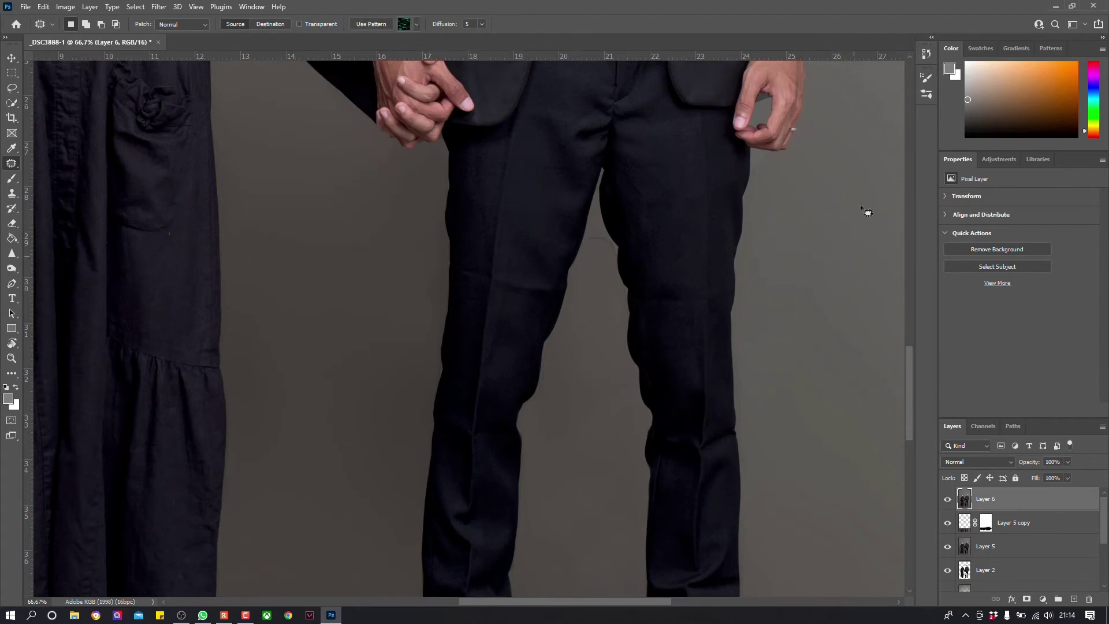
left_click_drag(594, 227, 594, 271)
left_click_drag(601, 248, 810, 257)
mouse_move(597, 235)
left_mouse_down()
mouse_move(594, 278)
mouse_move(833, 296)
left_mouse_up()
key("ctrl+d")
Step: Patch the remaining blemishes between the legs and along the left leg edge
left_click_drag(574, 281, 587, 276)
left_click_drag(600, 370, 577, 333)
left_click_drag(720, 372, 690, 251)
left_click_drag(498, 294, 584, 291)
key("ctrl+d")
left_click_drag(582, 433, 539, 329)
left_click_drag(791, 176, 791, 341)
key("ctrl+d")
Step: Rotate the canvas view and zoom out to center the whole couple
mouse_move(711, 120)
left_mouse_down()
mouse_move(595, 213)
mouse_move(667, 159)
left_mouse_up()
key("r")
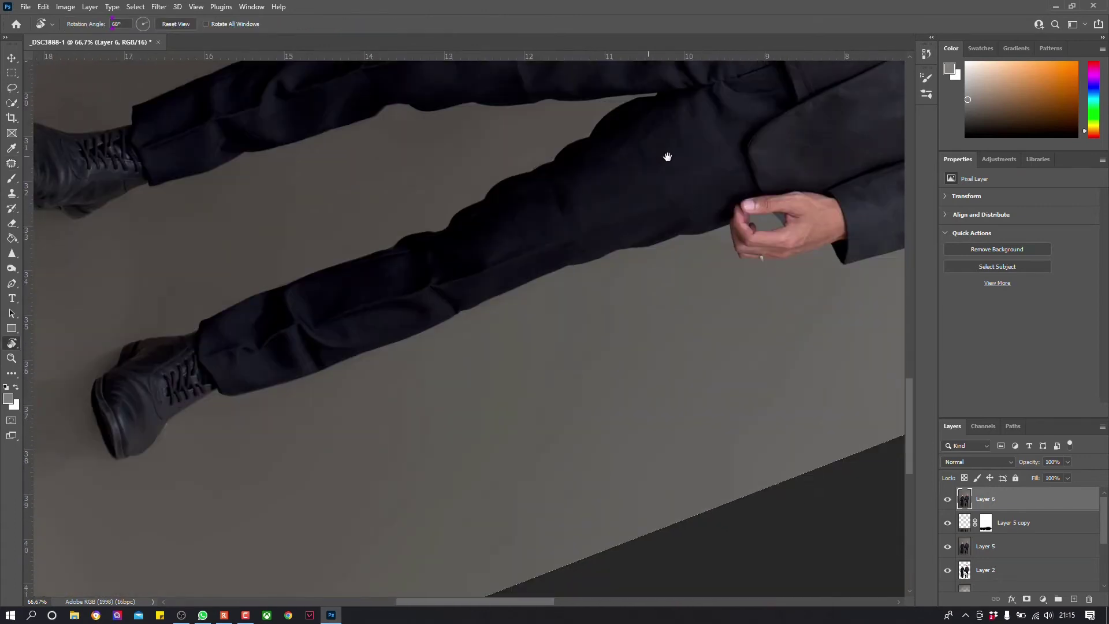
key("s")
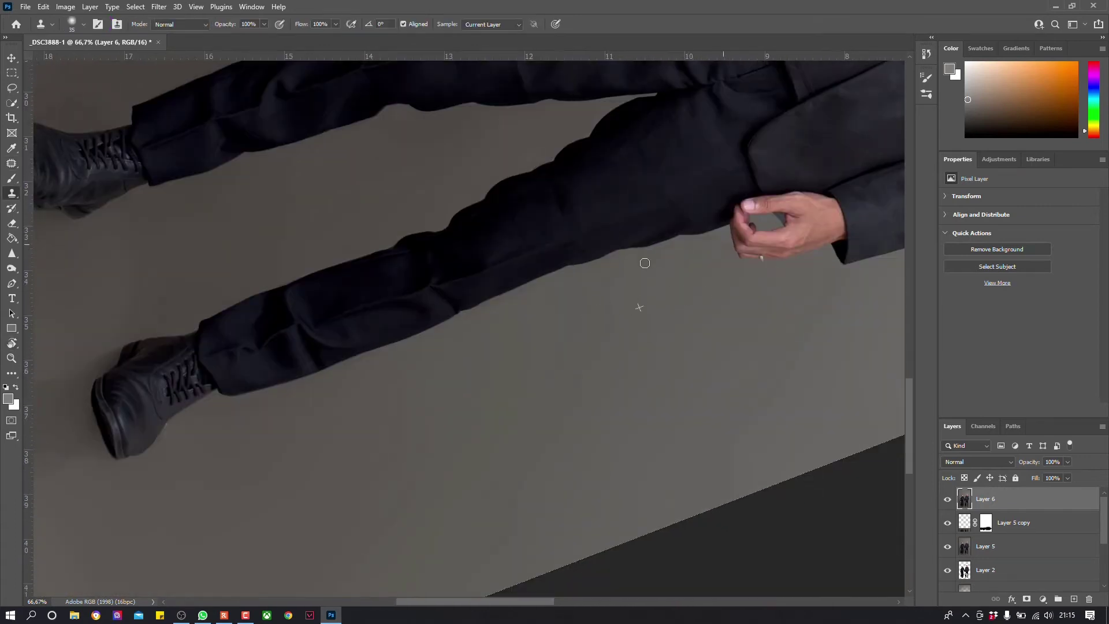
key("r")
left_click_drag(645, 263, 559, 353)
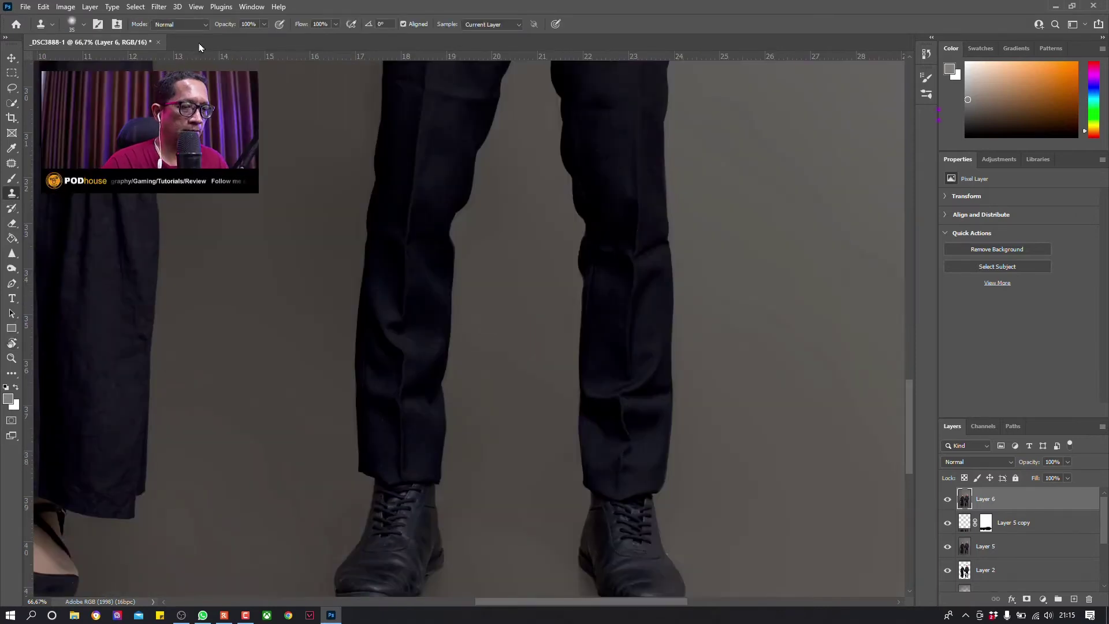
key("ctrl+minus")
key("ctrl+minus")
key("ctrl+minus")
key("ctrl+minus")
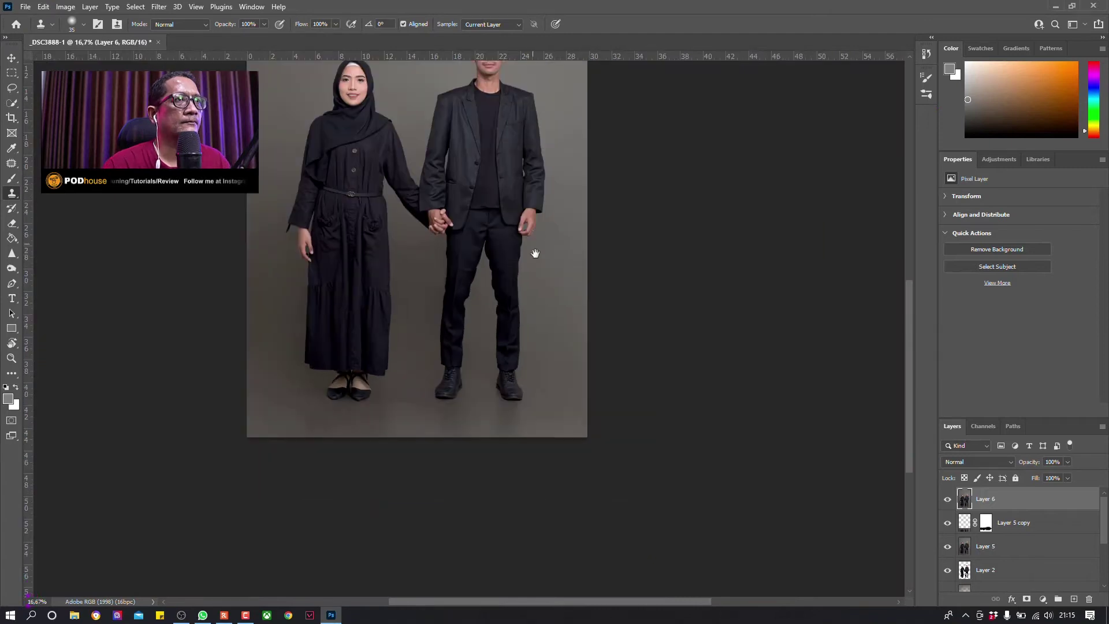
left_click_drag(535, 254, 614, 373)
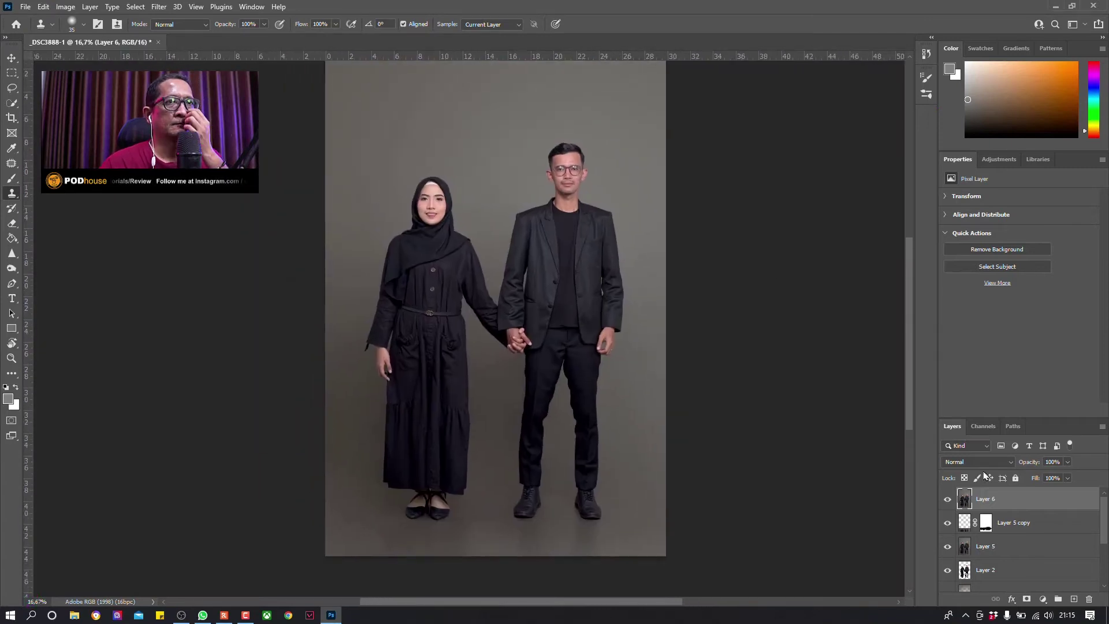
Step: Compare before and after by toggling the original _DSC3888 layer on its own
scroll(933, 572, "down", 5)
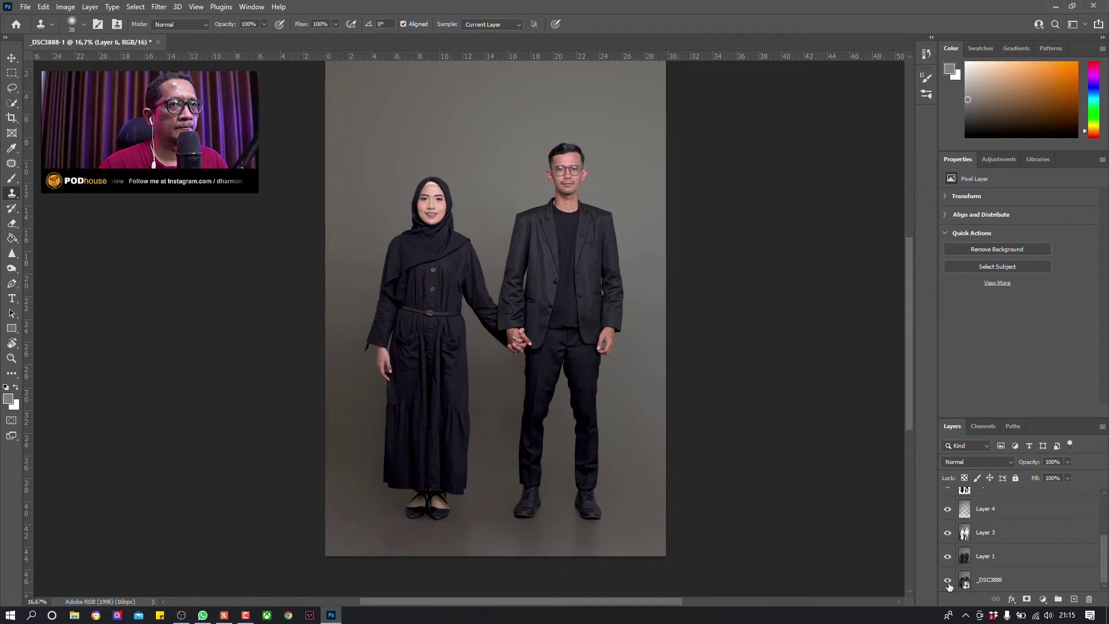
left_click(946, 580, "alt")
left_click(945, 579, "alt")
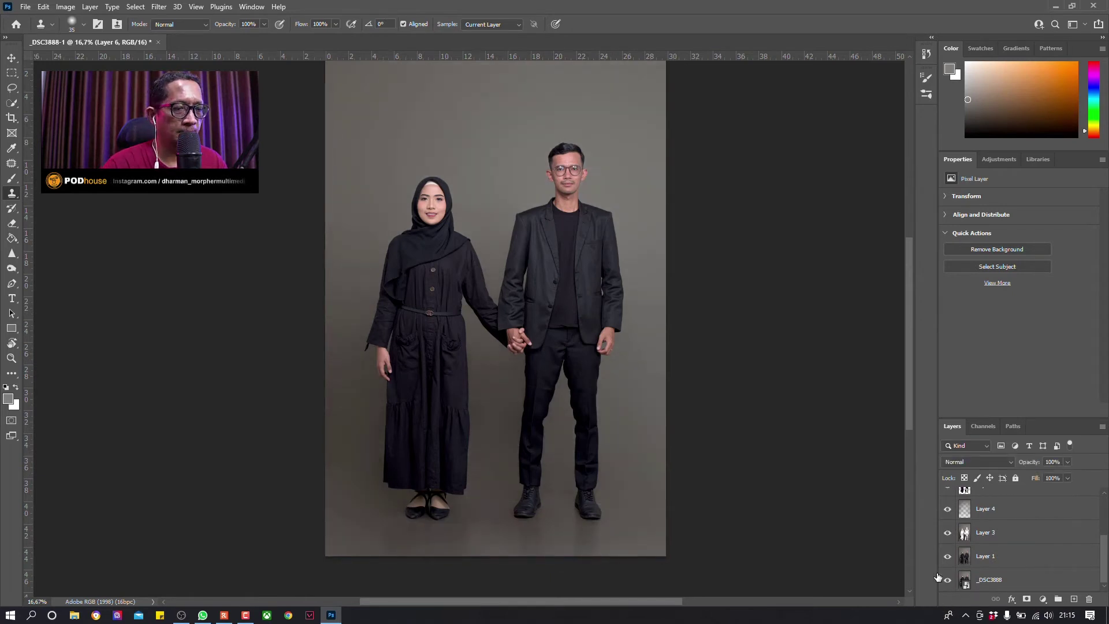
Step: Zoom to the feet and patch the floor near the shoes with cleaner floor
key("ctrl+plus")
key("ctrl+plus")
key("ctrl+plus")
scroll(453, 341, "down", 8)
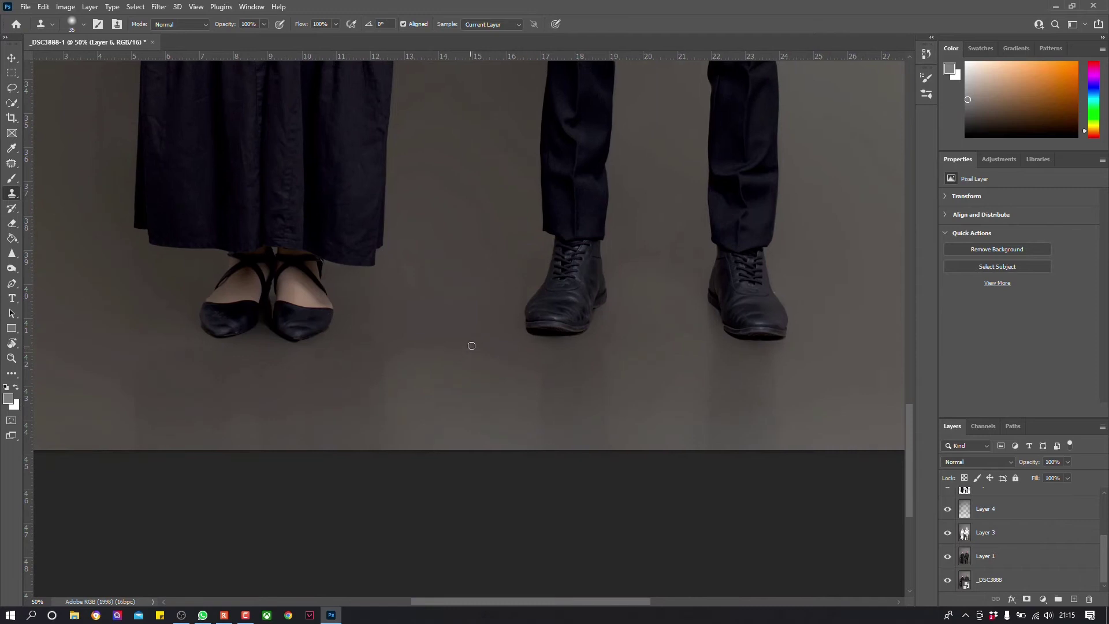
key("j")
mouse_move(405, 334)
left_mouse_down()
mouse_move(477, 359)
mouse_move(480, 234)
left_mouse_up()
key("ctrl+d")
left_click_drag(411, 348, 466, 340)
left_click_drag(433, 399, 472, 189)
key("ctrl+d")
Step: Cancel the partial outline and move the view to the couple's joined hands
left_click_drag(654, 232, 648, 225)
key("ctrl+d")
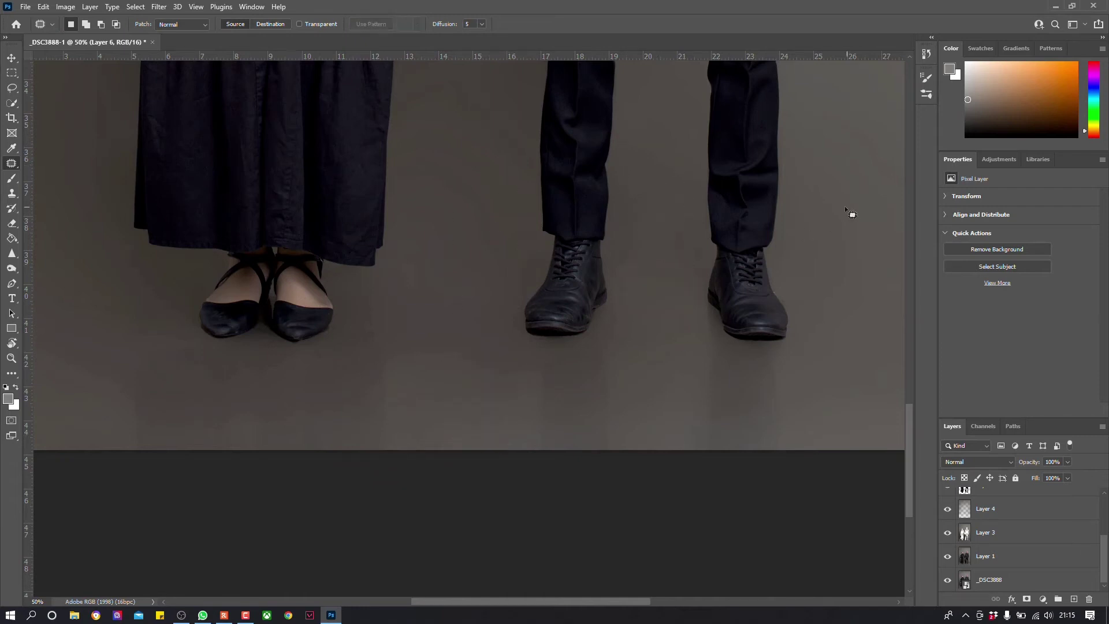
key("h")
mouse_move(756, 179)
left_mouse_down()
mouse_move(531, 304)
mouse_move(482, 359)
mouse_move(538, 336)
mouse_move(394, 294)
mouse_move(518, 242)
left_mouse_up()
Step: With Clone Stamp selected, rotate and zoom the view onto the couple's torsos and belt area
key("r")
key("s")
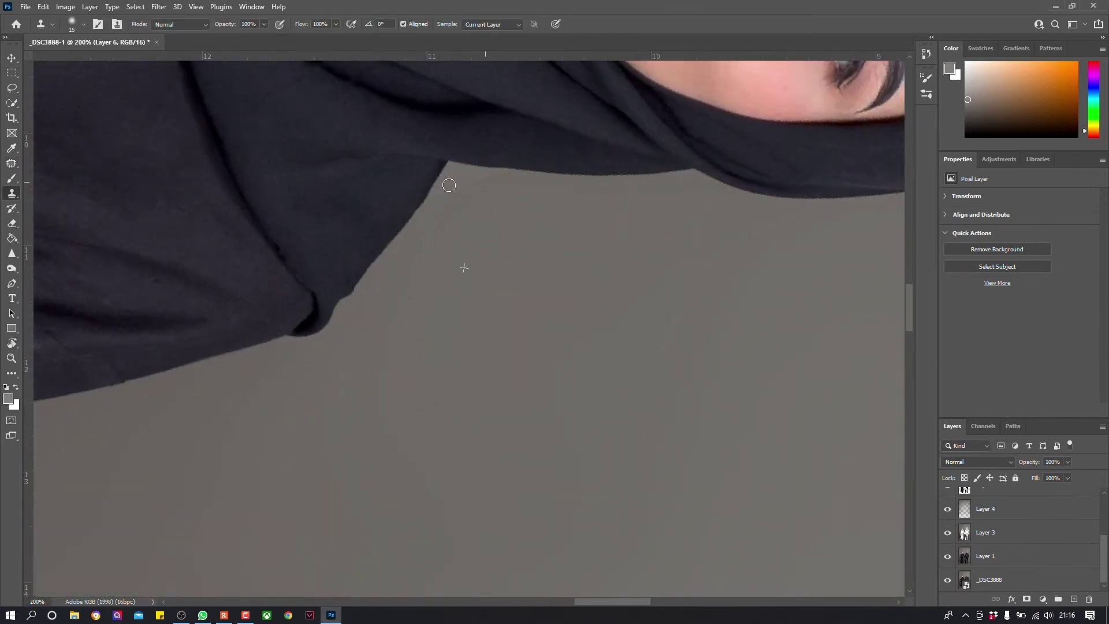
key("ctrl+minus")
key("ctrl+minus")
key("ctrl+minus")
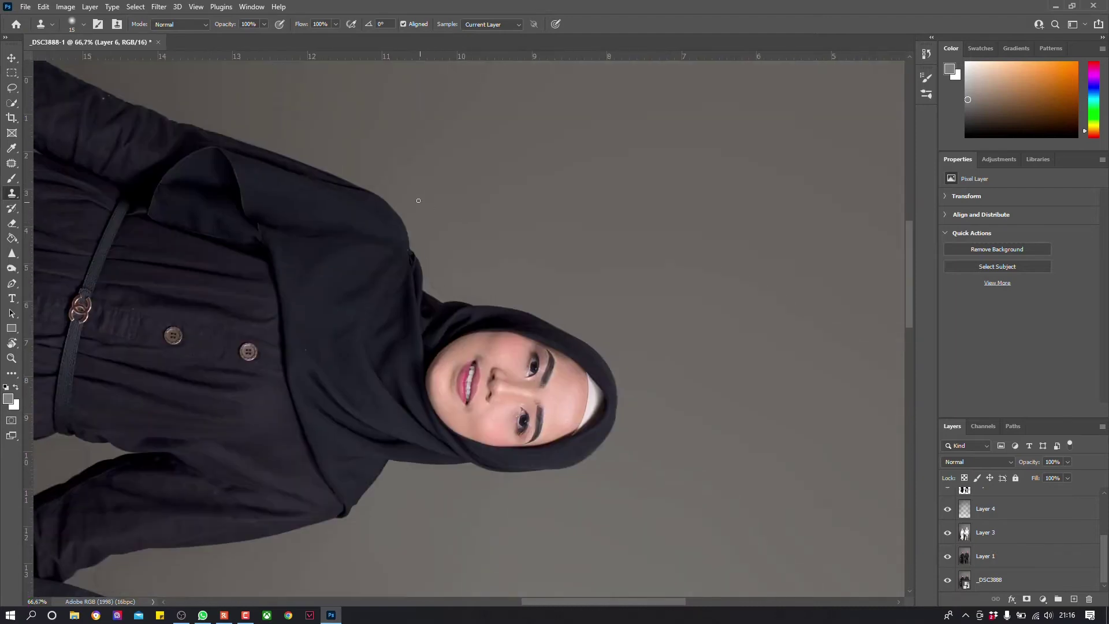
left_click_drag(569, 150, 466, 214)
key("ctrl+plus")
key("ctrl+plus")
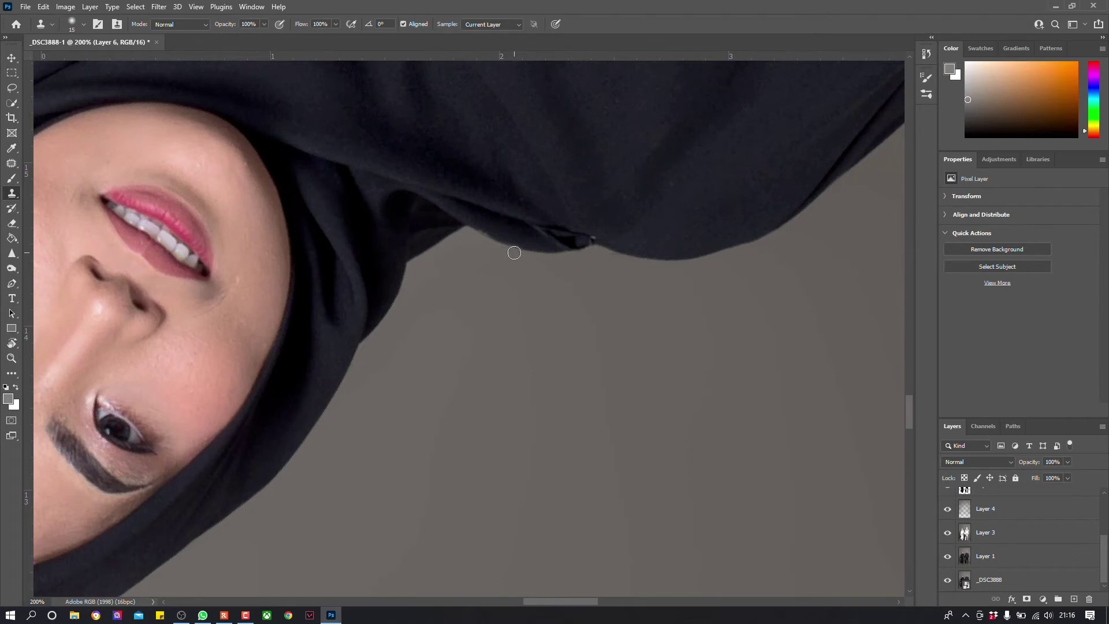
key("ctrl+minus")
key("ctrl+minus")
key("ctrl+minus")
key("ctrl+plus")
left_click_drag(514, 253, 582, 310)
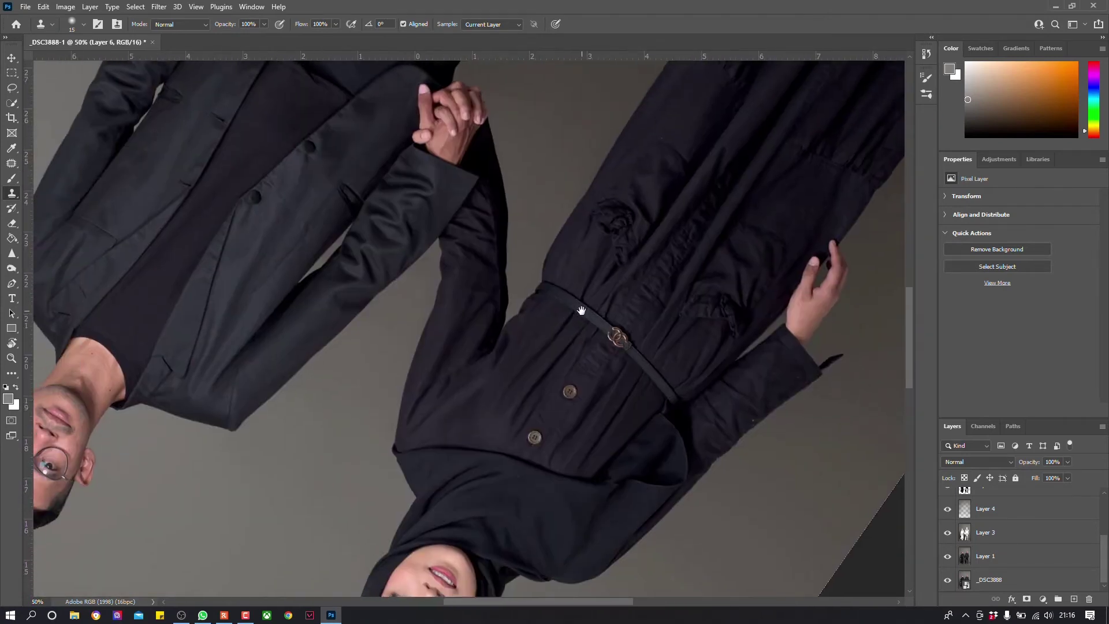
key("ctrl+plus")
key("ctrl+plus")
key("ctrl+plus")
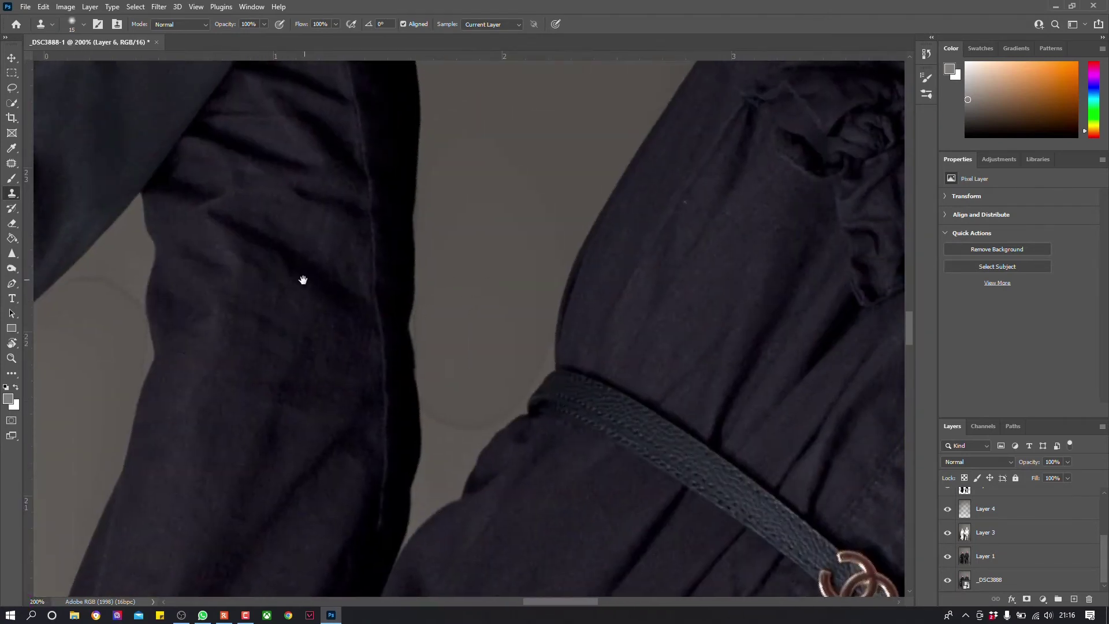
scroll(304, 281, "left", 4)
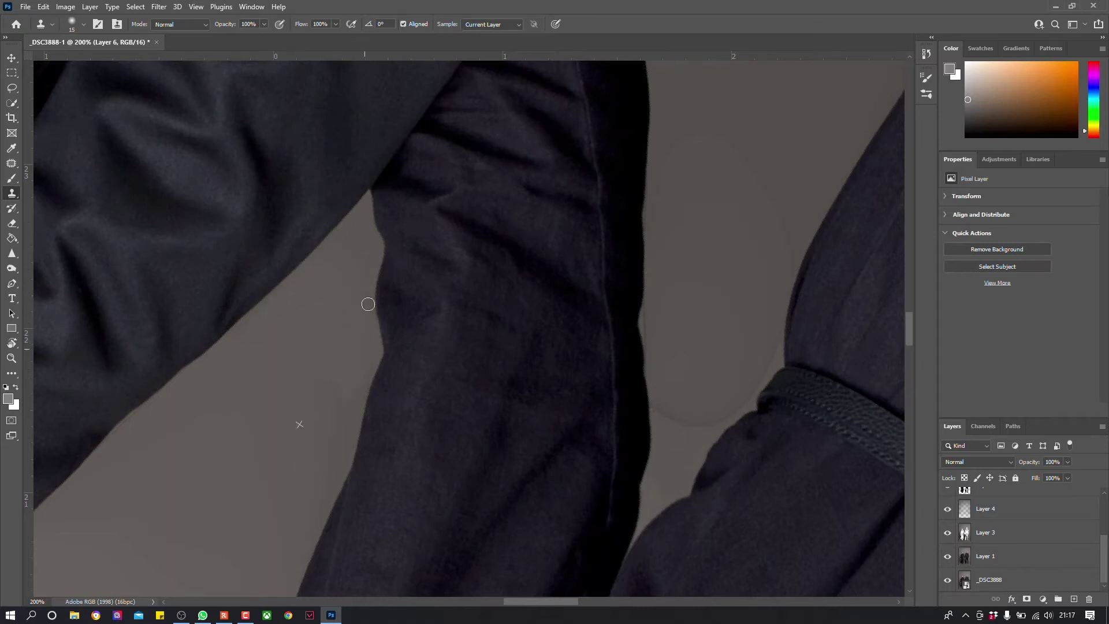
Step: Patch a backdrop gap beside the belt area with the Patch tool and deselect
key("j")
mouse_move(271, 301)
left_mouse_down()
mouse_move(315, 268)
mouse_move(365, 281)
left_mouse_up()
left_click_drag(235, 396, 185, 555)
key("ctrl+d")
scroll(396, 347, "right", 4)
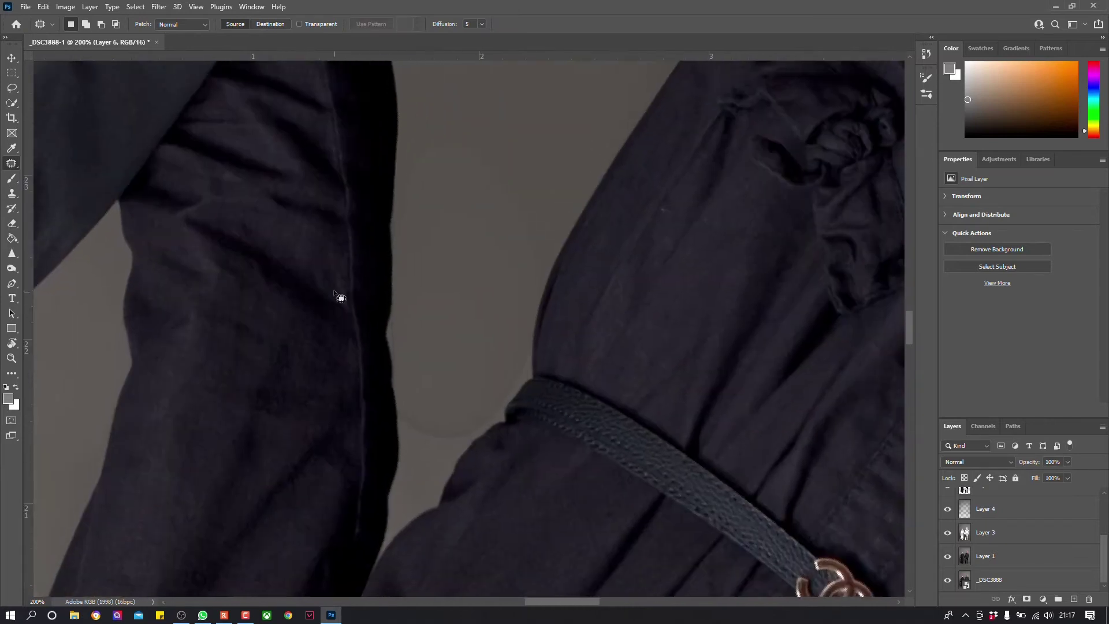
Step: Rotate the view diagonally along the arm and bring the clasped hands into view
key("r")
left_click_drag(310, 213, 445, 247)
key("s")
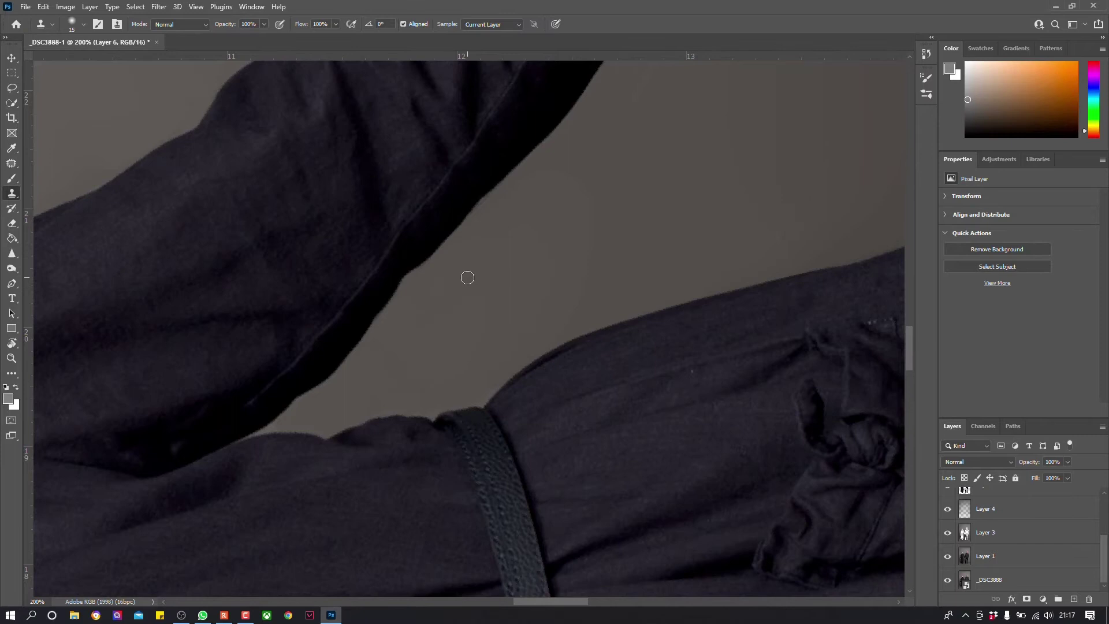
scroll(467, 277, "down", 3)
scroll(347, 289, "up", 5)
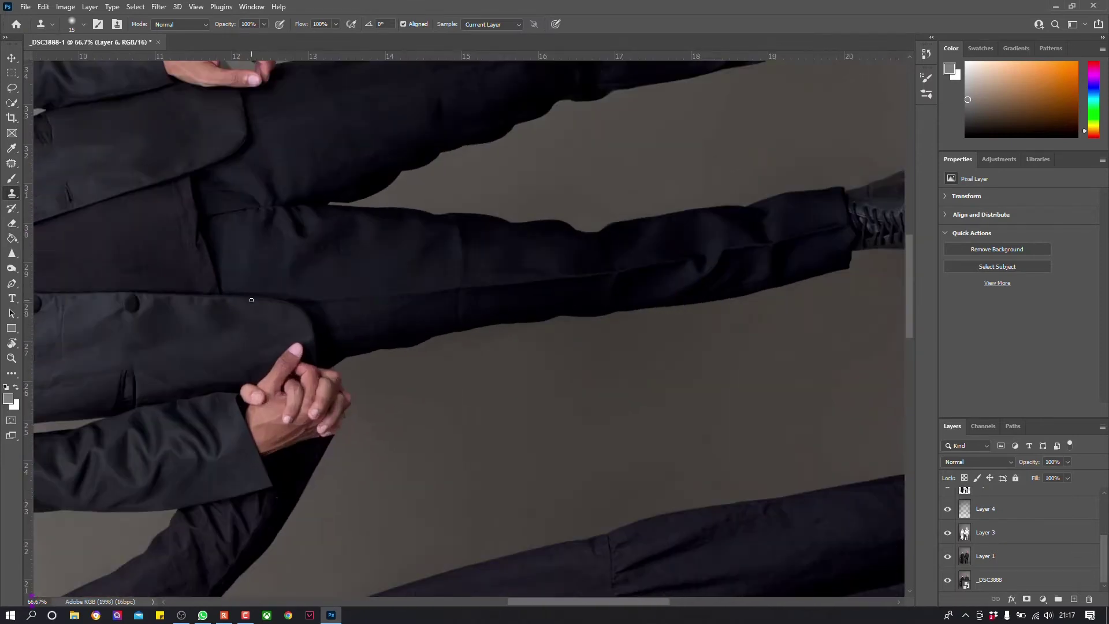
scroll(251, 299, "up", 5)
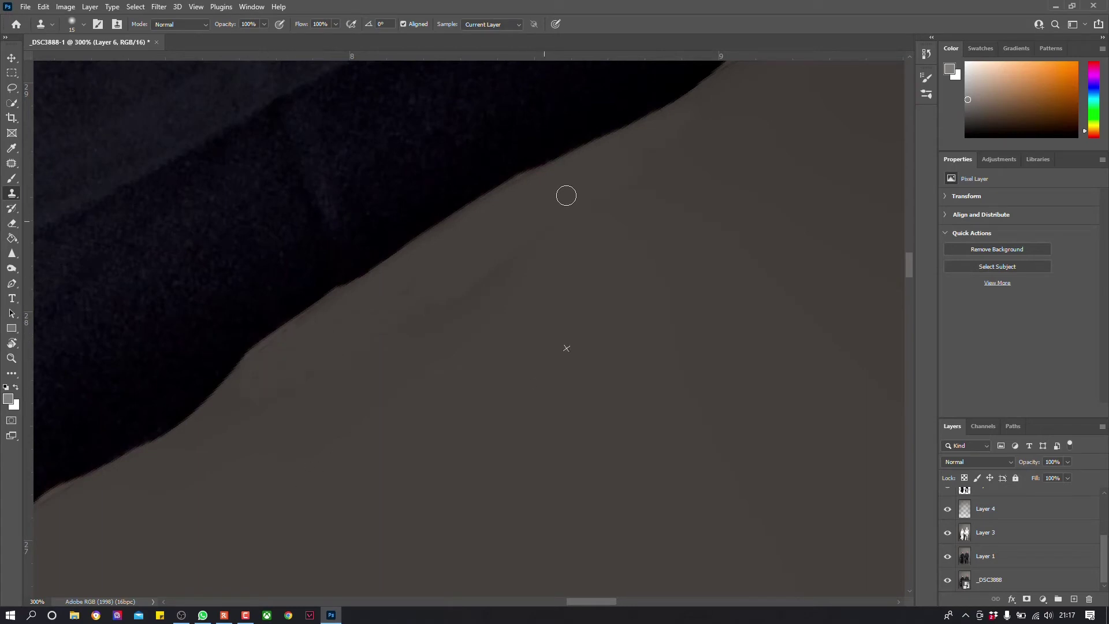
left_click_drag(484, 331, 518, 121)
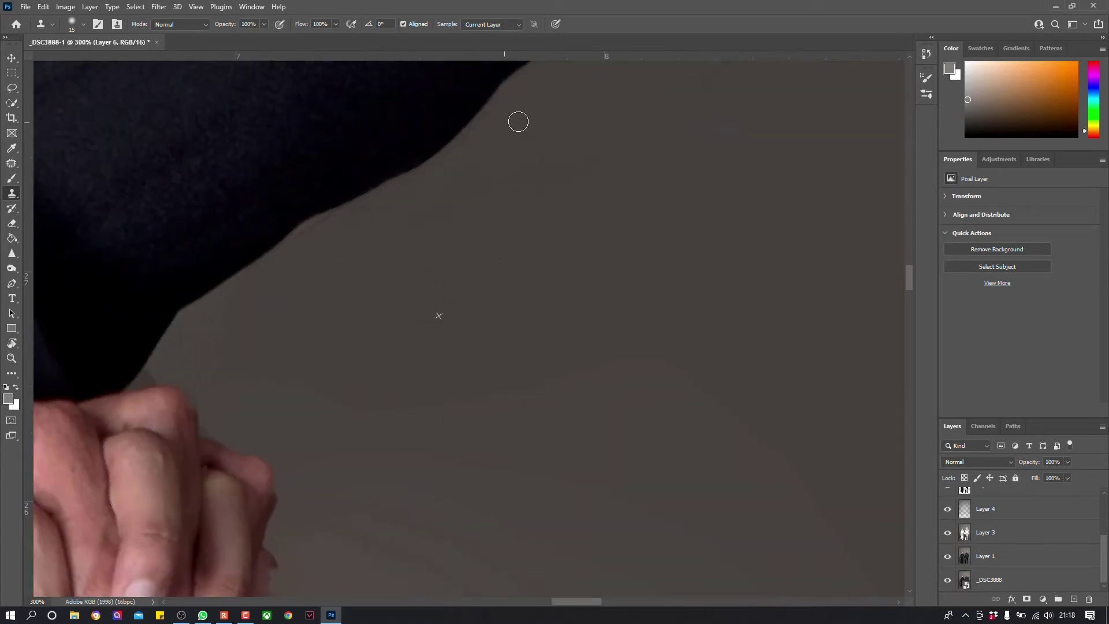
scroll(445, 401, "down", 1)
scroll(445, 401, "down", 1)
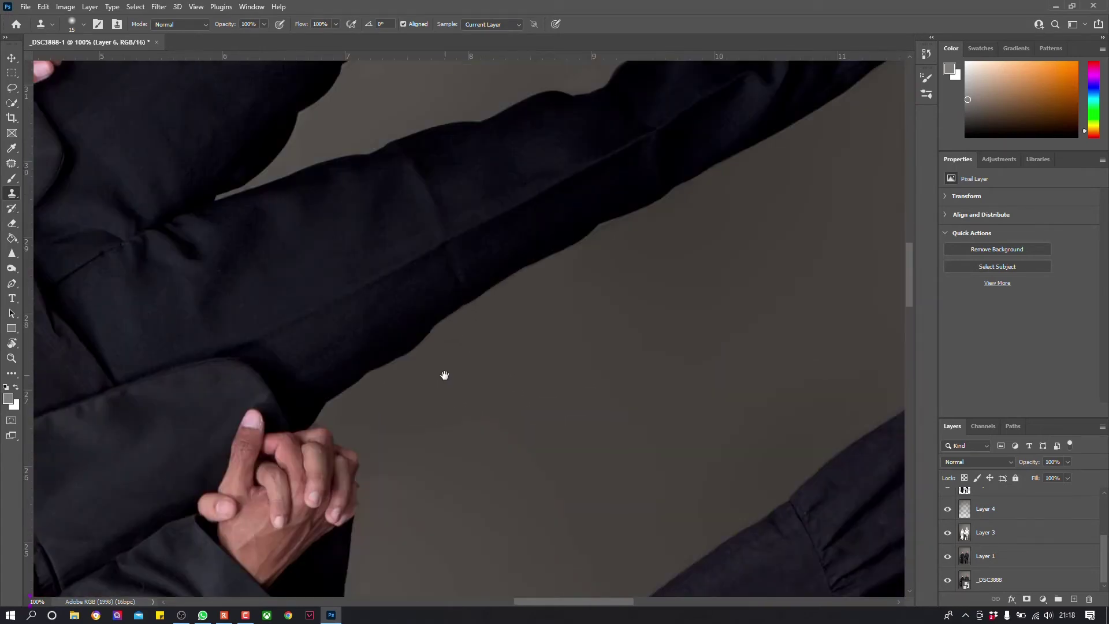
Step: Patch the backdrop beside the clasped hands and clear the selection
left_click(12, 164)
left_click_drag(451, 359, 649, 323)
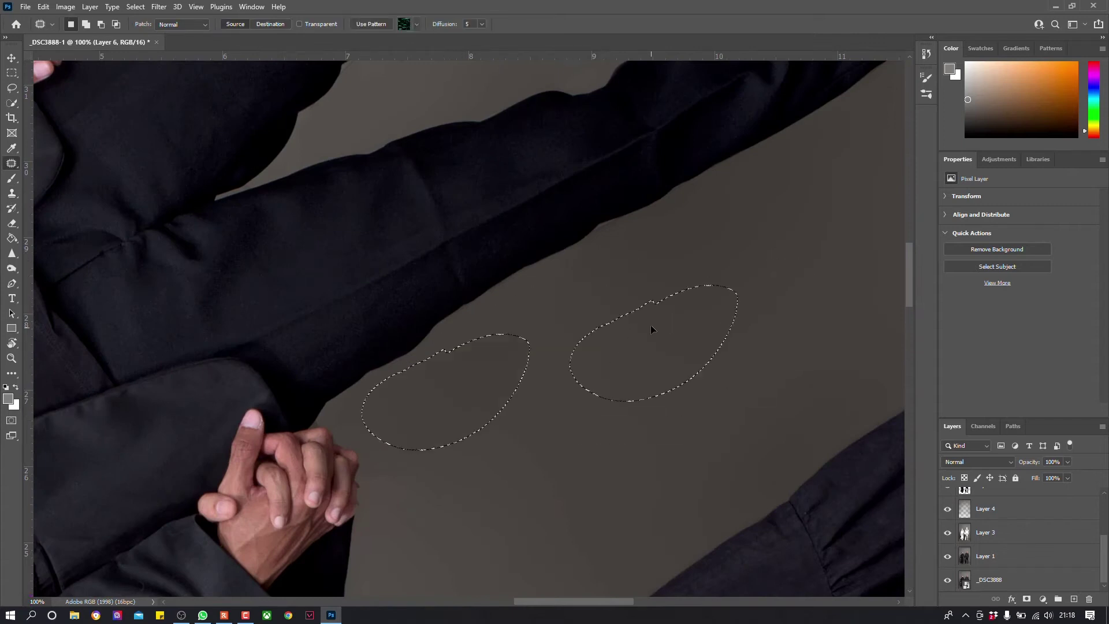
key("ctrl+d")
scroll(621, 365, "up", 5)
left_click_drag(535, 178, 578, 169)
key("s")
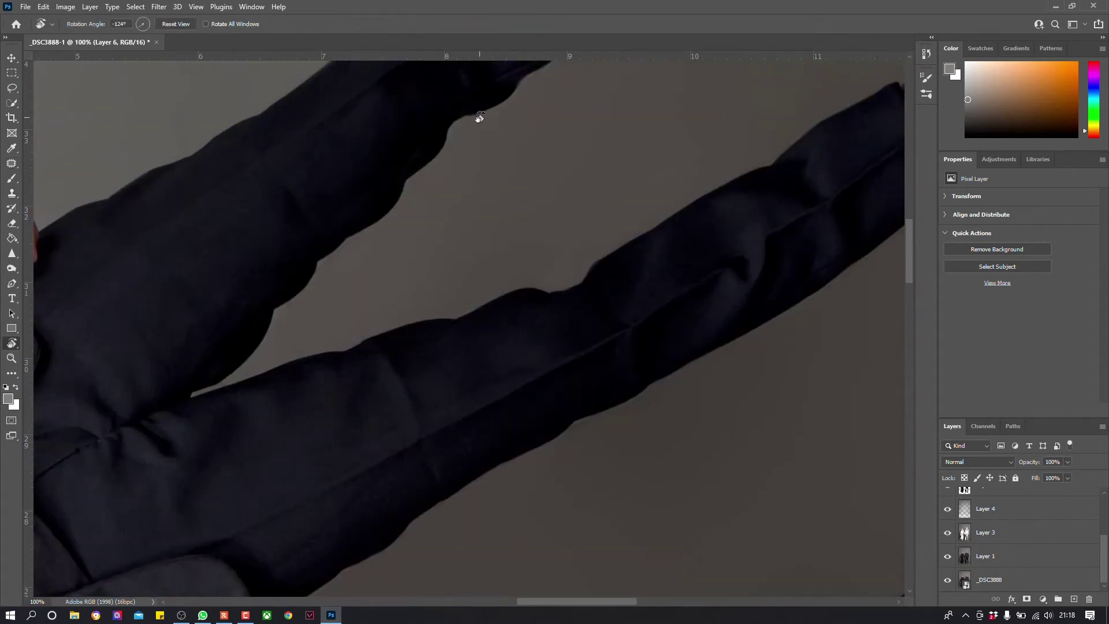
scroll(523, 367, "down", 10)
scroll(522, 366, "down", 5)
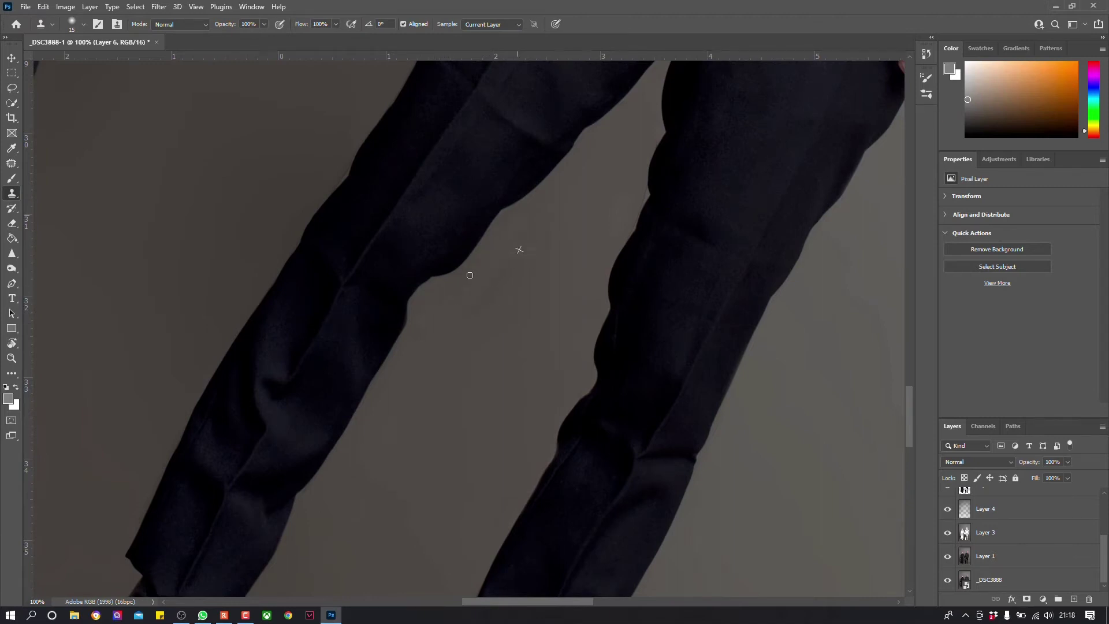
Step: Outline the backdrop gap between the legs for patching, then return to Clone Stamp
key("j")
left_click_drag(563, 198, 462, 329)
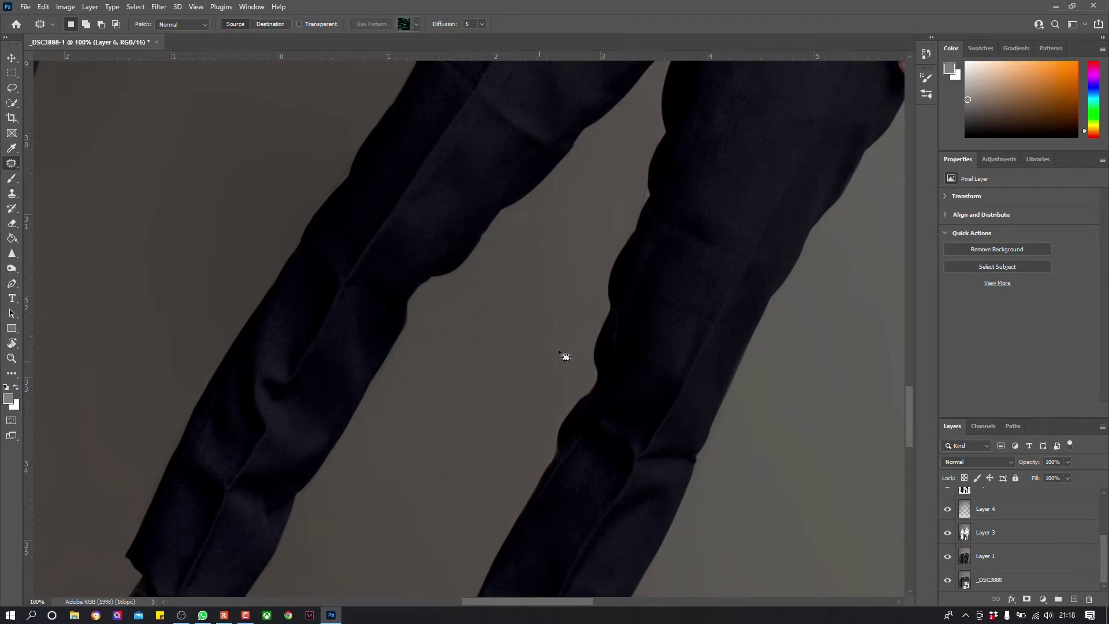
scroll(535, 149, "down", 5)
scroll(425, 294, "up", 3, "alt")
left_click_drag(426, 295, 517, 329)
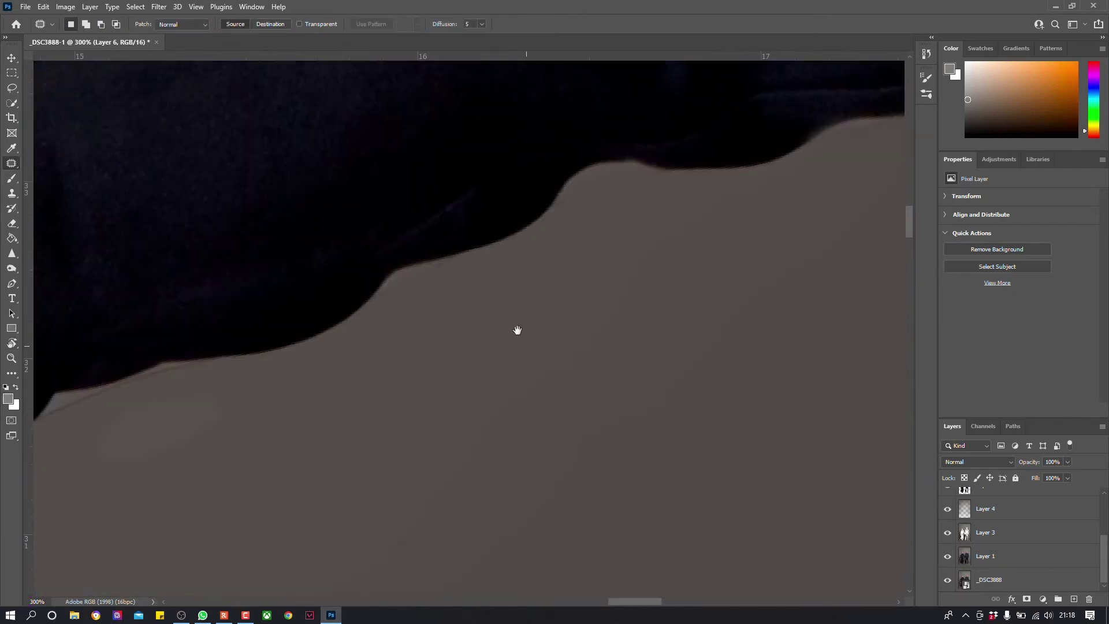
key("s")
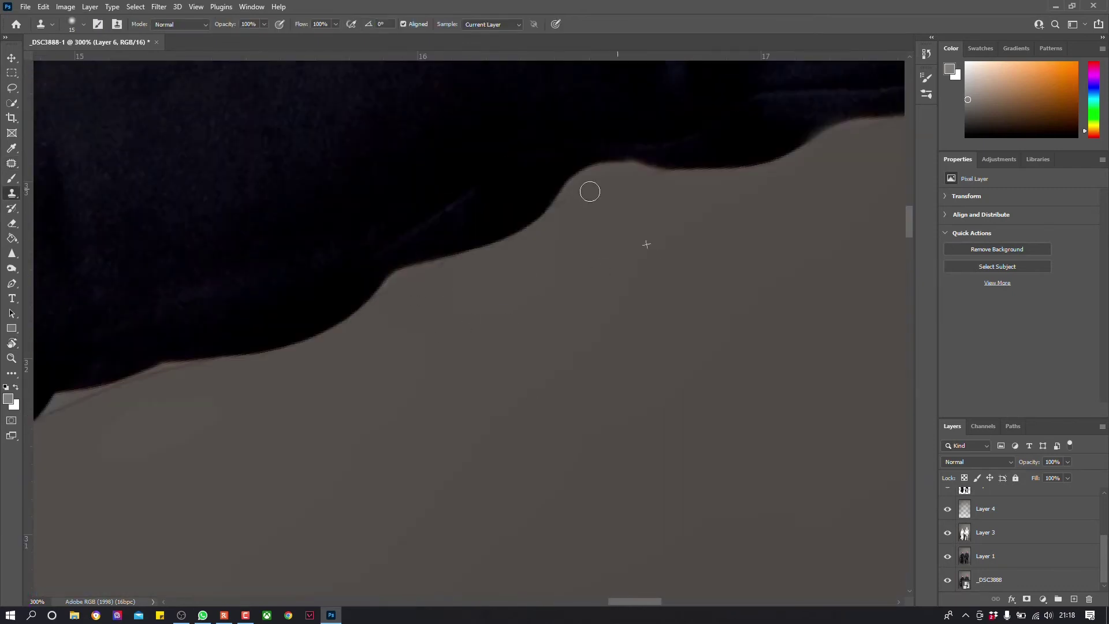
Step: Pan and rotate the view along the dark clothing edge to reach more blotches
scroll(590, 192, "up", 2)
scroll(603, 276, "right", 5)
scroll(584, 246, "down", 4)
scroll(585, 246, "left", 10)
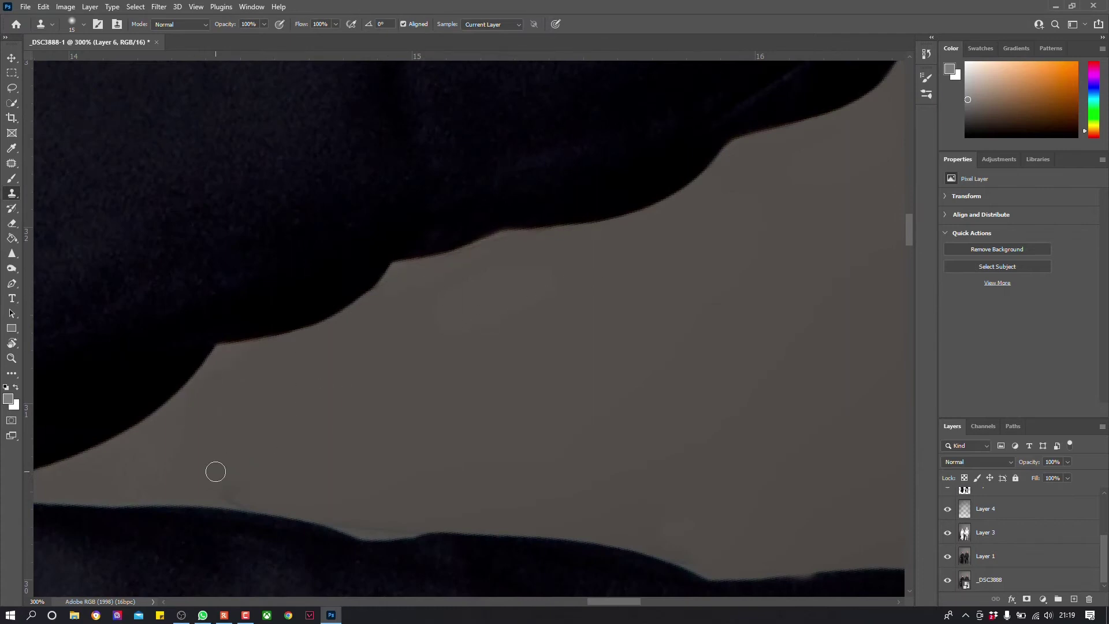
left_click_drag(377, 401, 636, 316)
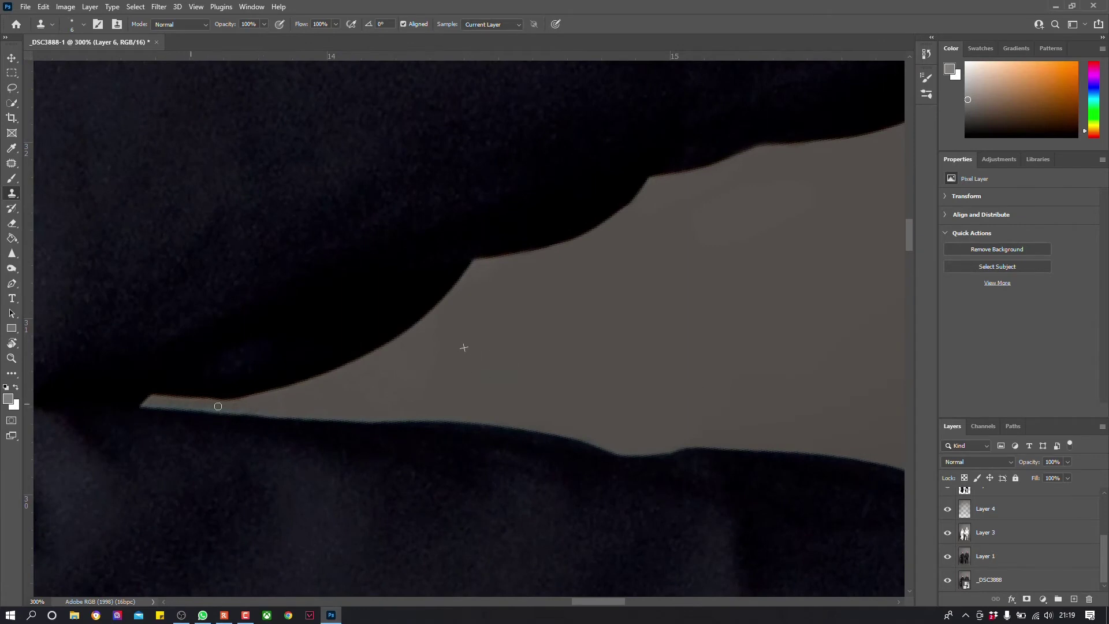
scroll(217, 406, "down", 1)
left_click_drag(412, 240, 540, 342)
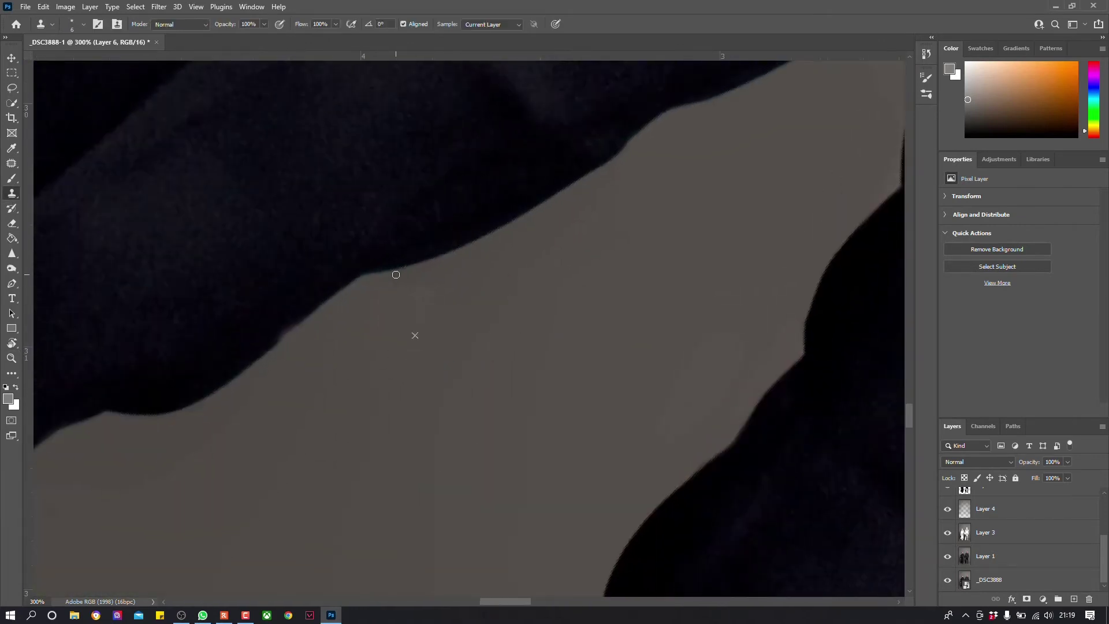
mouse_move(395, 275)
left_mouse_down()
mouse_move(645, 234)
mouse_move(580, 255)
left_mouse_up()
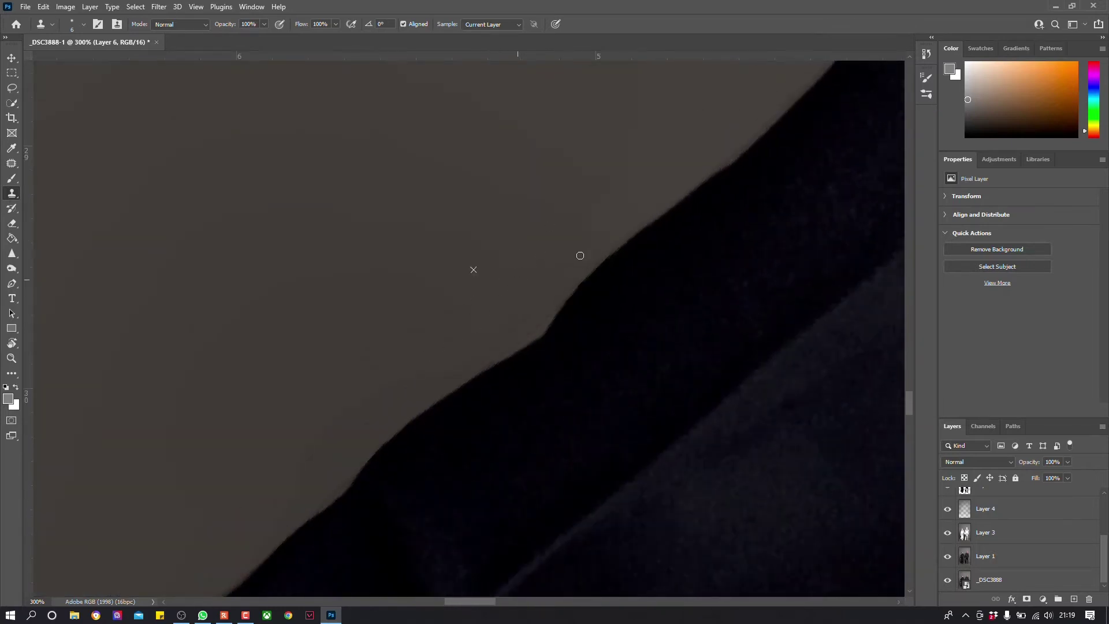
mouse_move(478, 178)
left_mouse_down()
mouse_move(435, 448)
mouse_move(396, 379)
mouse_move(647, 214)
left_mouse_up()
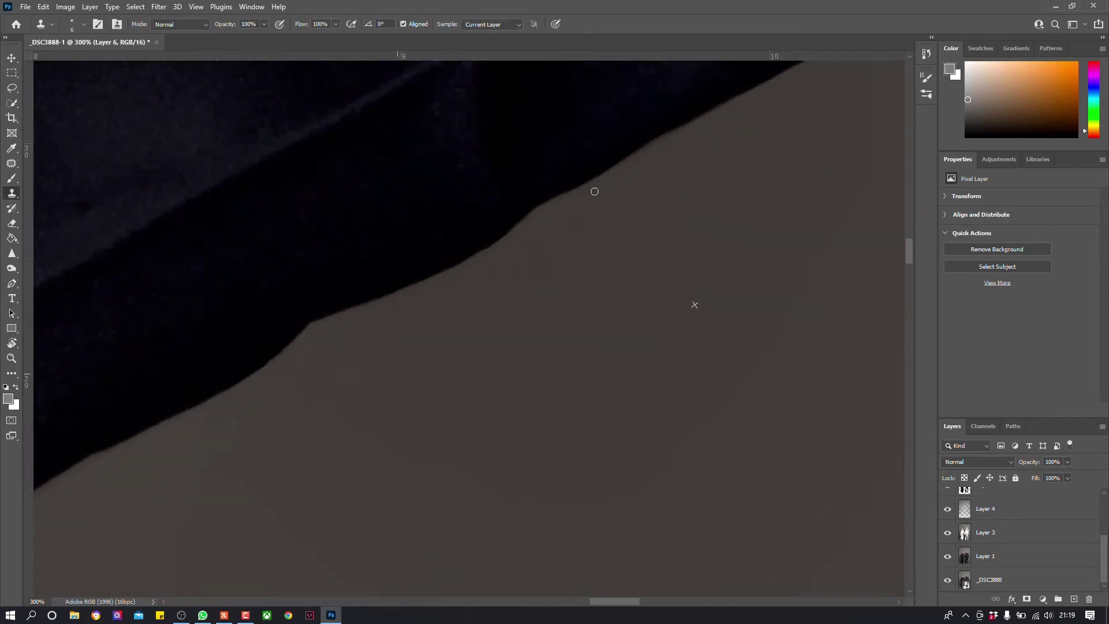
Step: Patch a backdrop blotch with clean backdrop using the Patch tool
key("j")
left_click_drag(634, 185, 646, 186)
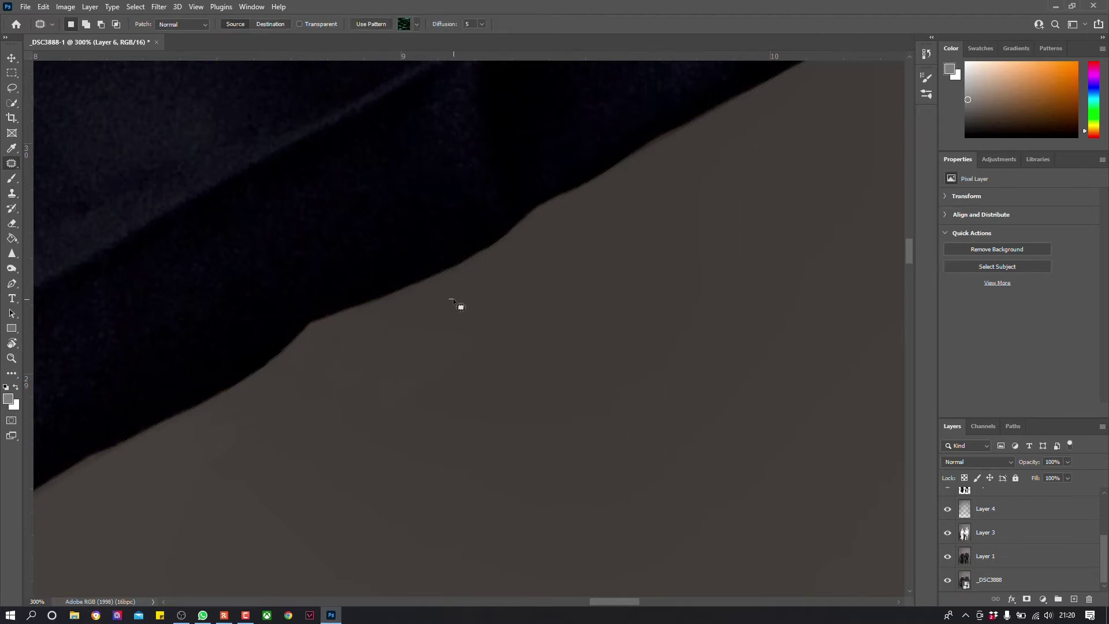
left_click_drag(514, 346, 688, 255)
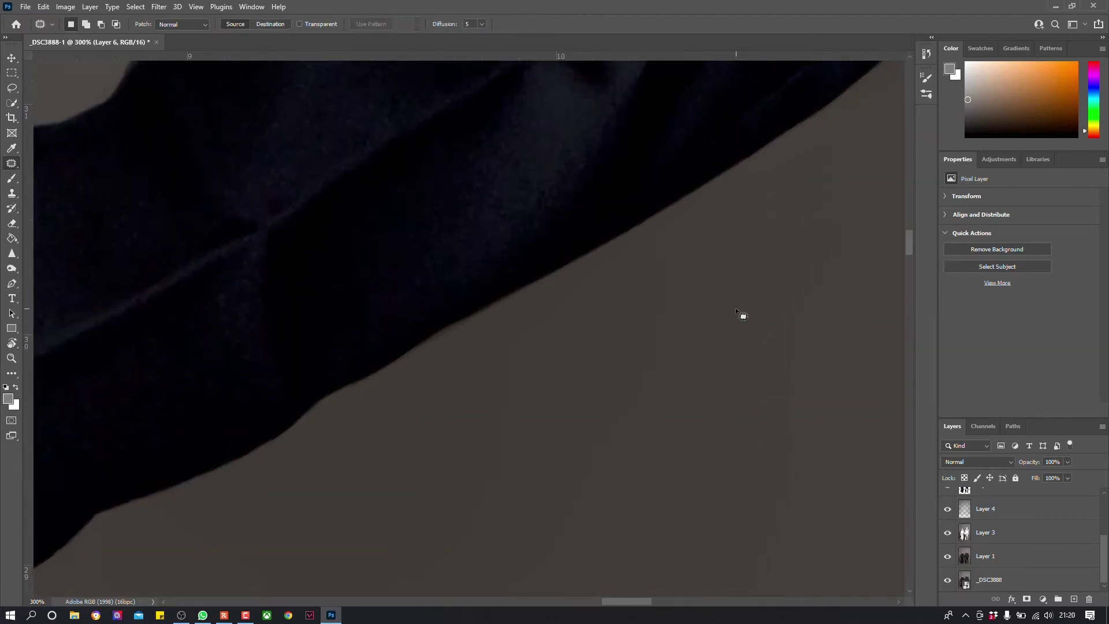
key("ctrl+minus")
key("ctrl+minus")
key("ctrl+minus")
Step: Patch the blotch beside the legs with nearby clean backdrop
left_click_drag(658, 113, 664, 116)
left_click_drag(643, 260, 755, 123)
left_click_drag(534, 176, 594, 143)
left_click(676, 182)
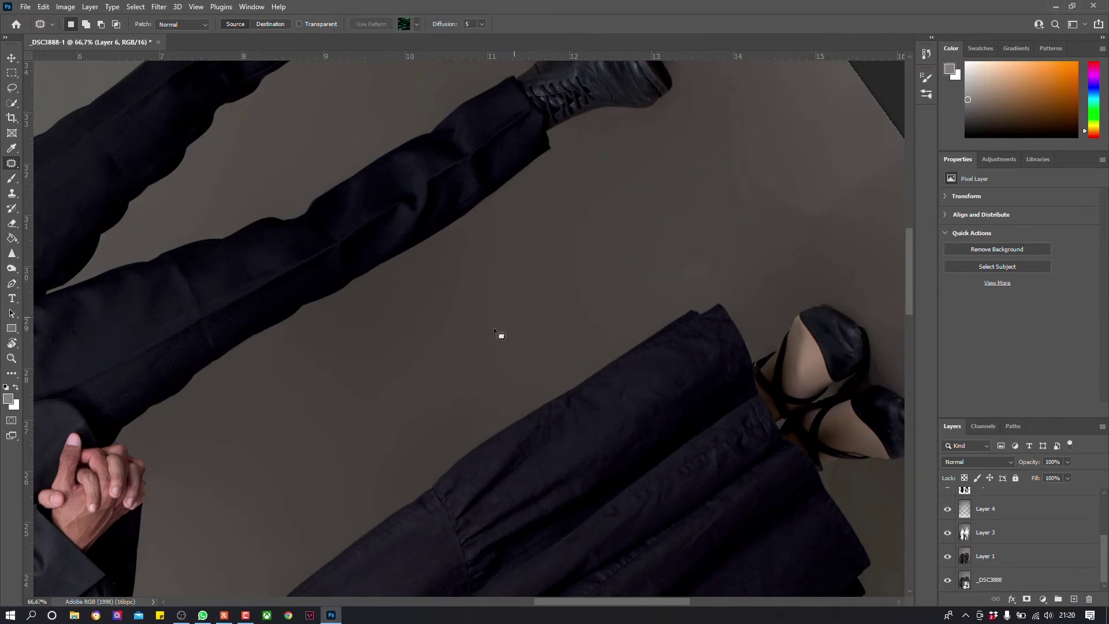
left_click_drag(627, 223, 752, 166)
mouse_move(563, 283)
left_mouse_down()
mouse_move(623, 252)
mouse_move(658, 191)
left_mouse_up()
Step: Patch the blotch beside the woman's arm with clean backdrop and deselect
mouse_move(341, 445)
left_mouse_down()
mouse_move(496, 339)
mouse_move(503, 277)
left_mouse_up()
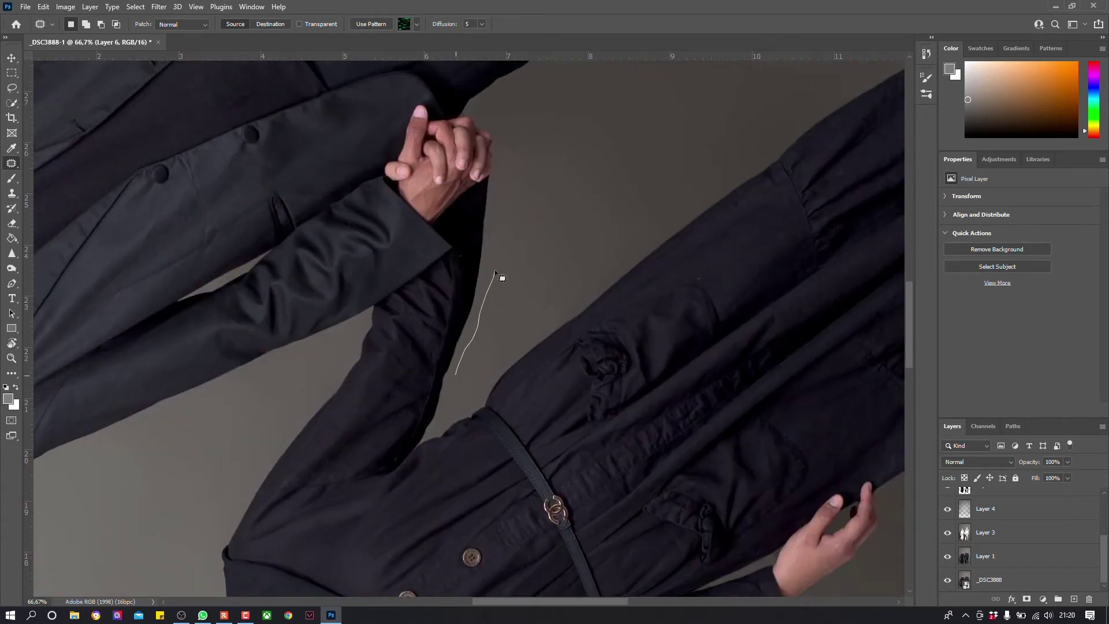
left_click_drag(254, 397, 513, 173)
left_click_drag(586, 151, 549, 148)
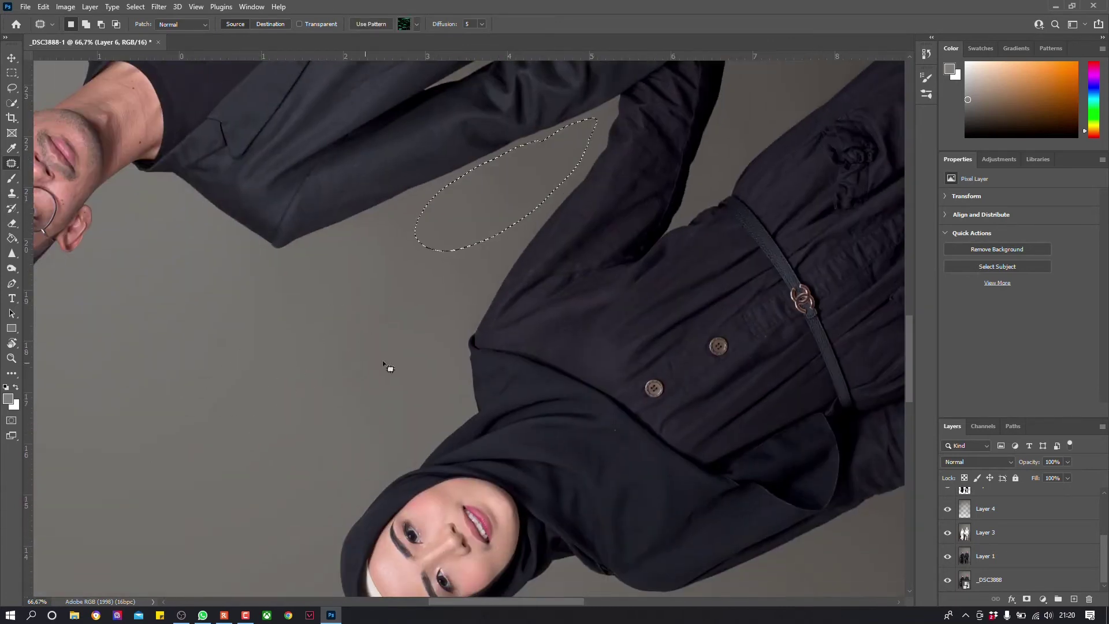
scroll(386, 366, "down", 3)
scroll(559, 312, "right", 8)
left_click_drag(419, 400, 301, 500)
key("ctrl+d")
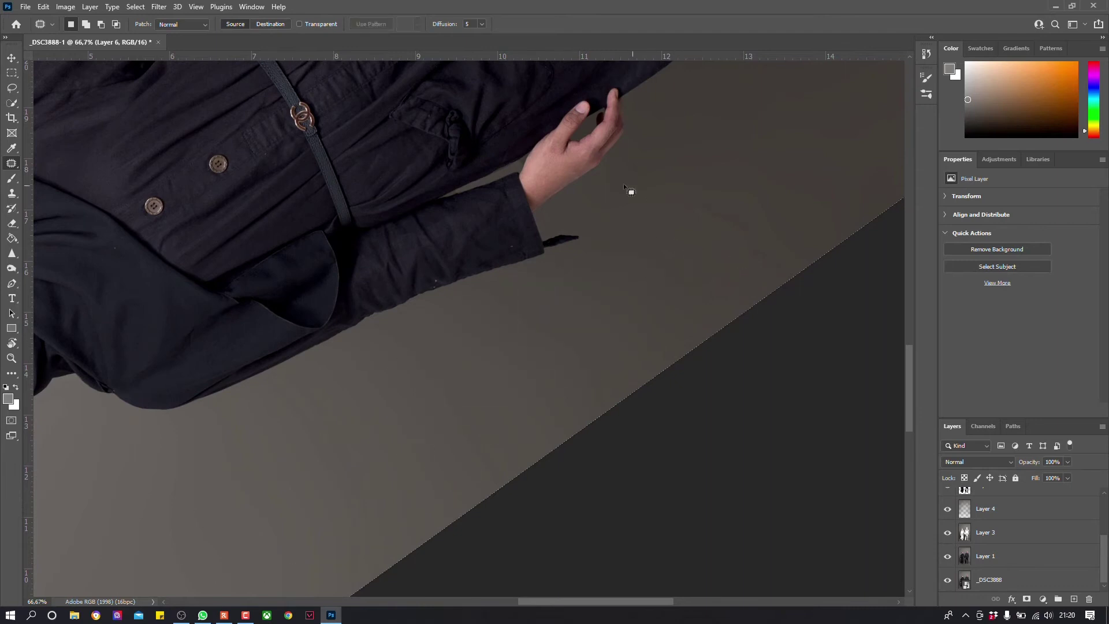
Step: Fit the whole photo on screen to check the backdrop, then return to the joined hands
key("ctrl+0")
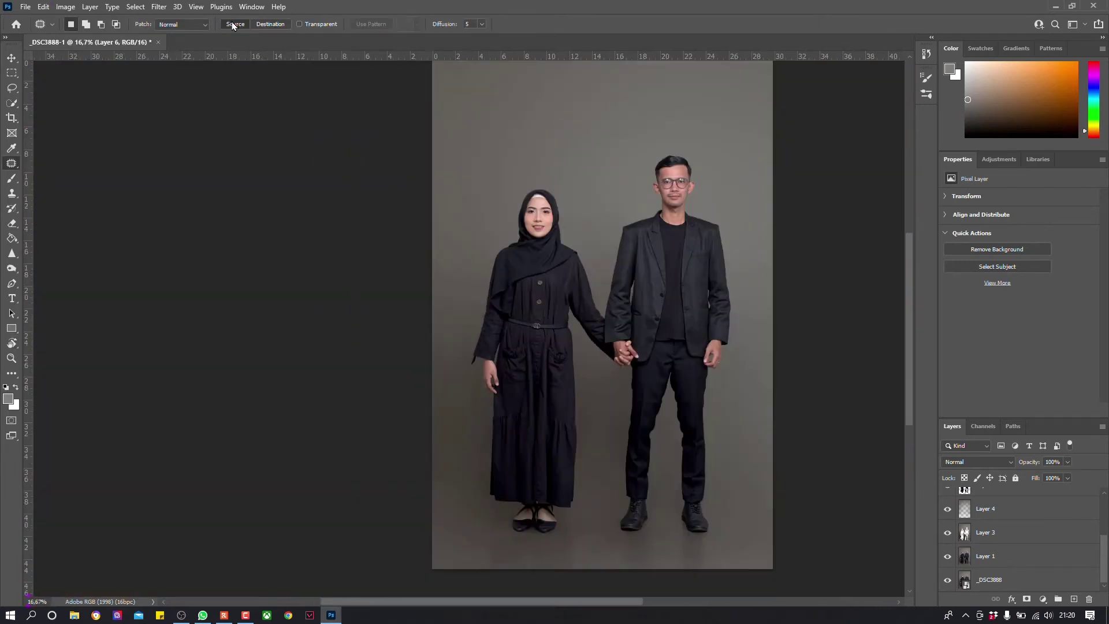
scroll(1016, 537, "up", 5)
mouse_move(635, 335)
left_mouse_down()
mouse_move(562, 378)
mouse_move(531, 318)
left_mouse_up()
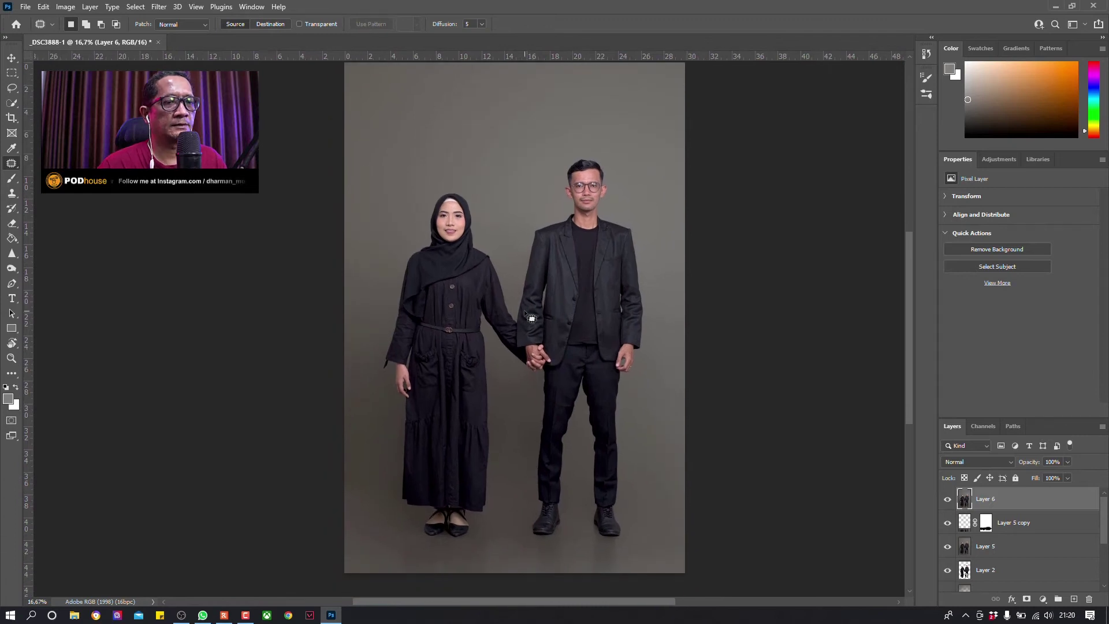
scroll(526, 313, "up", 4)
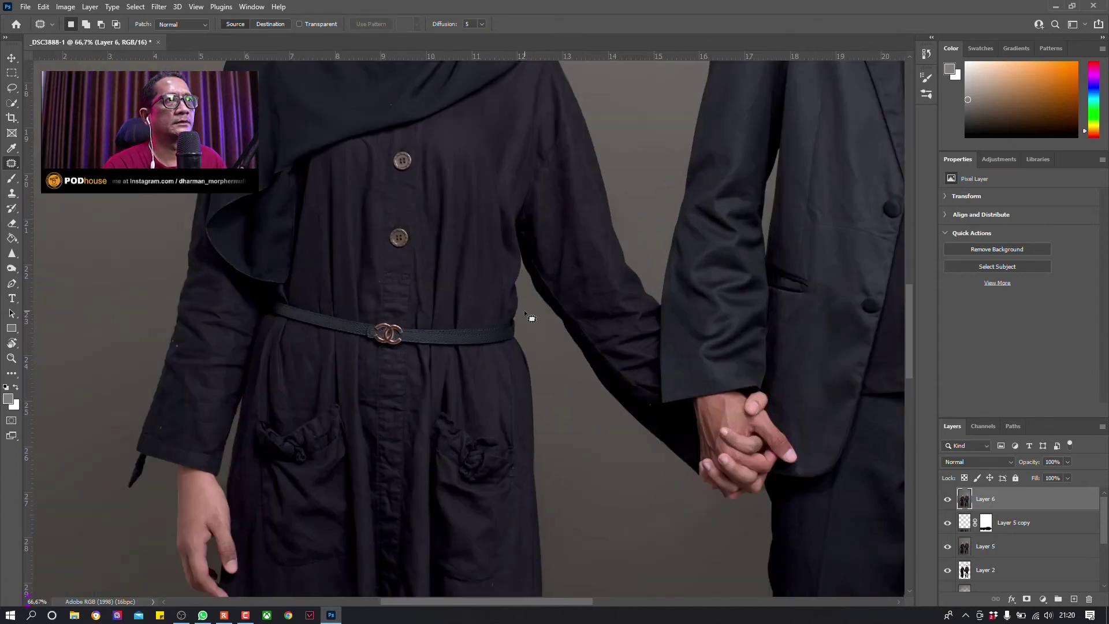
left_click_drag(556, 216, 352, 286)
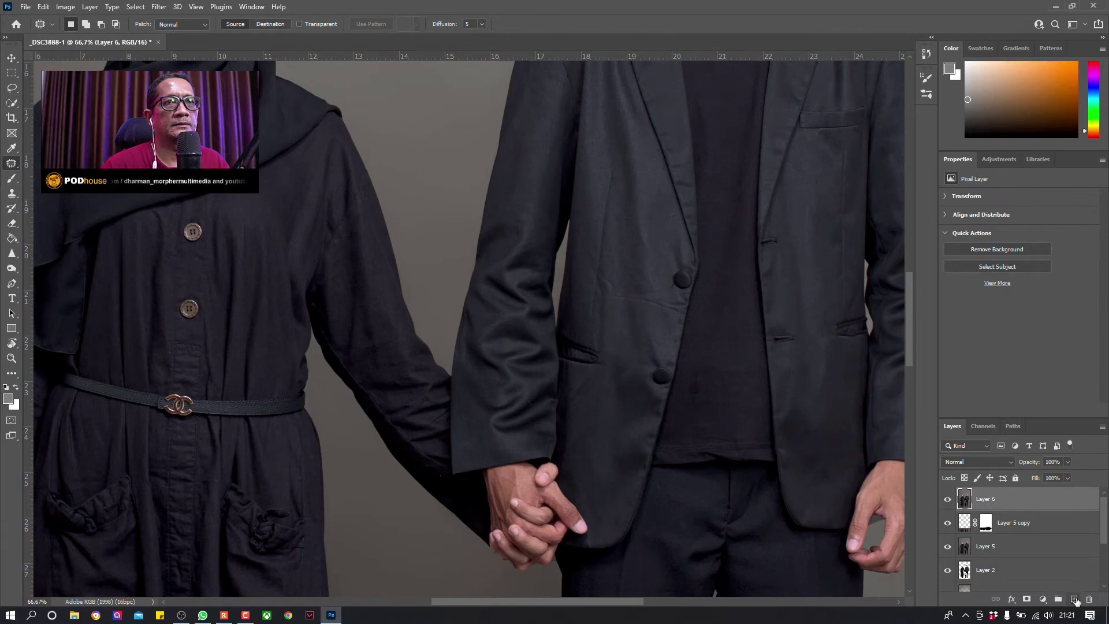
Step: Add empty Layer 7 and set the Healing Brush to sample Current & Below
left_click(1074, 599)
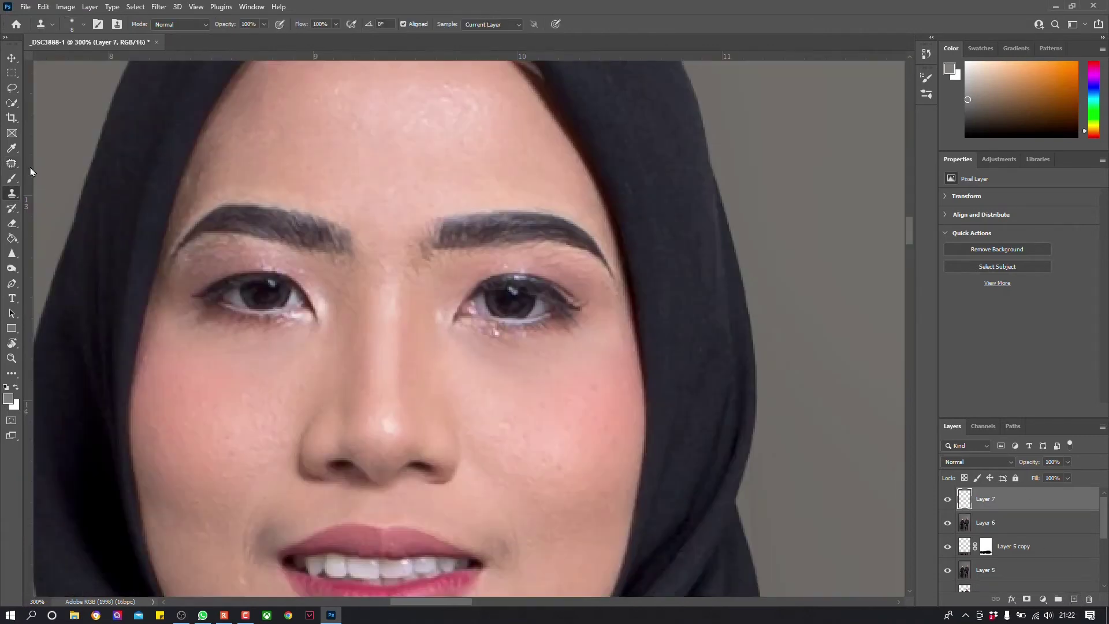
left_click(17, 163)
left_click(37, 167)
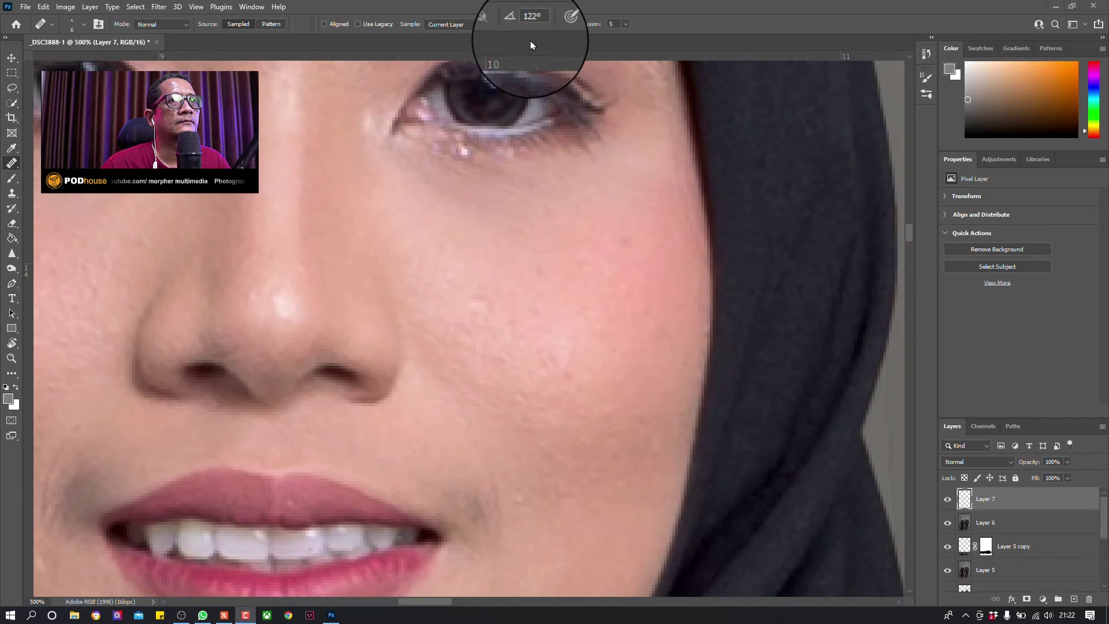
left_click(456, 22)
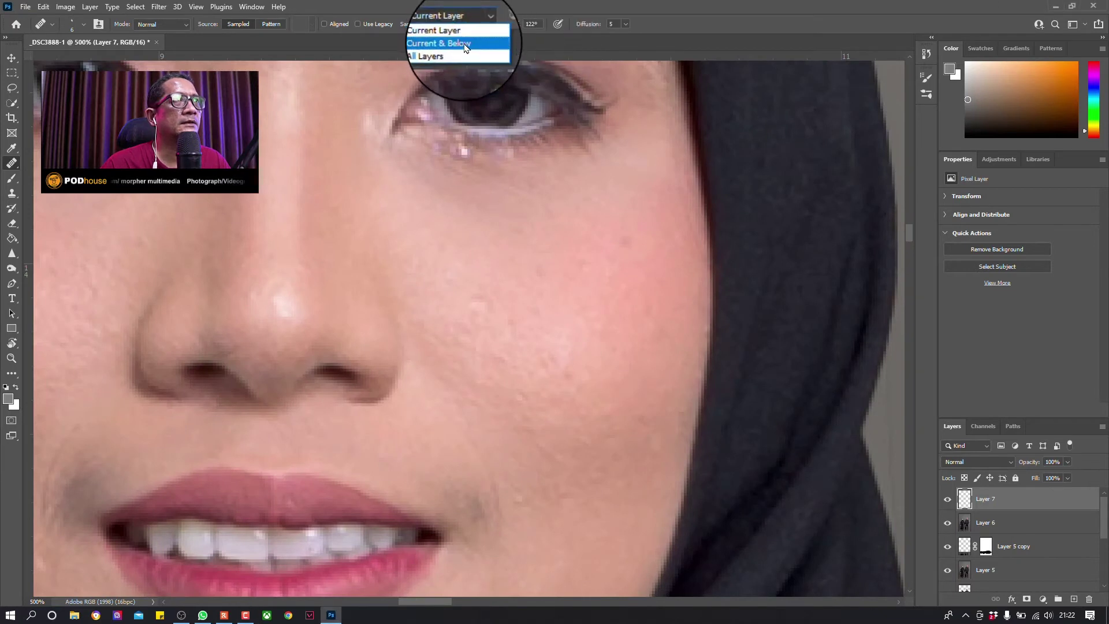
left_click(477, 46)
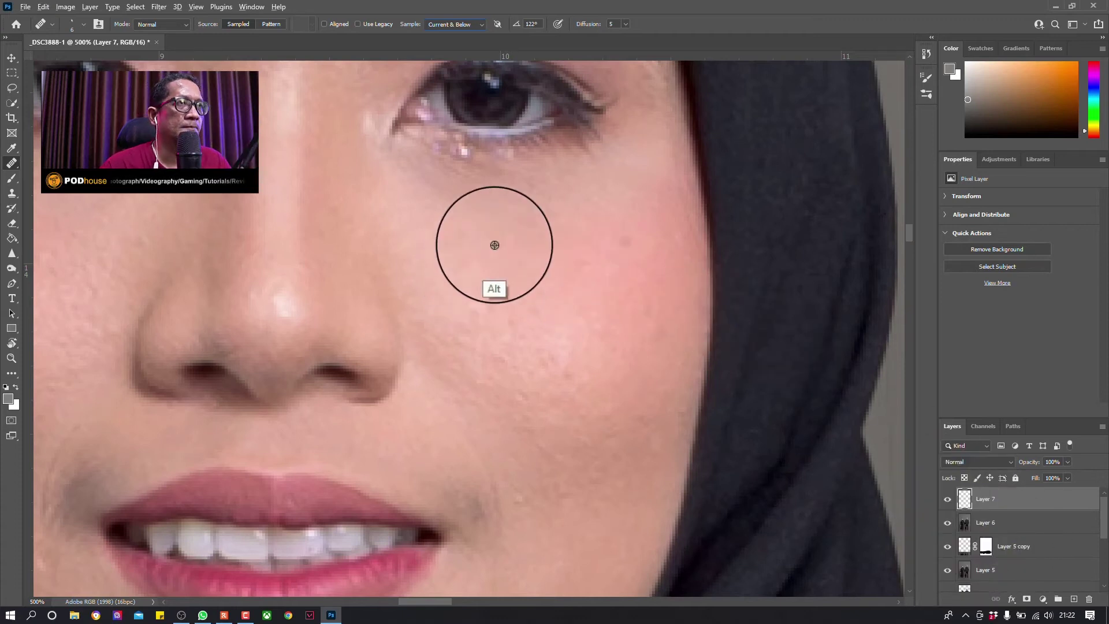
Step: Alt-click clean cheek skin as the healing source, with nose and eyes in view
key("alt")
left_click(640, 220, "alt")
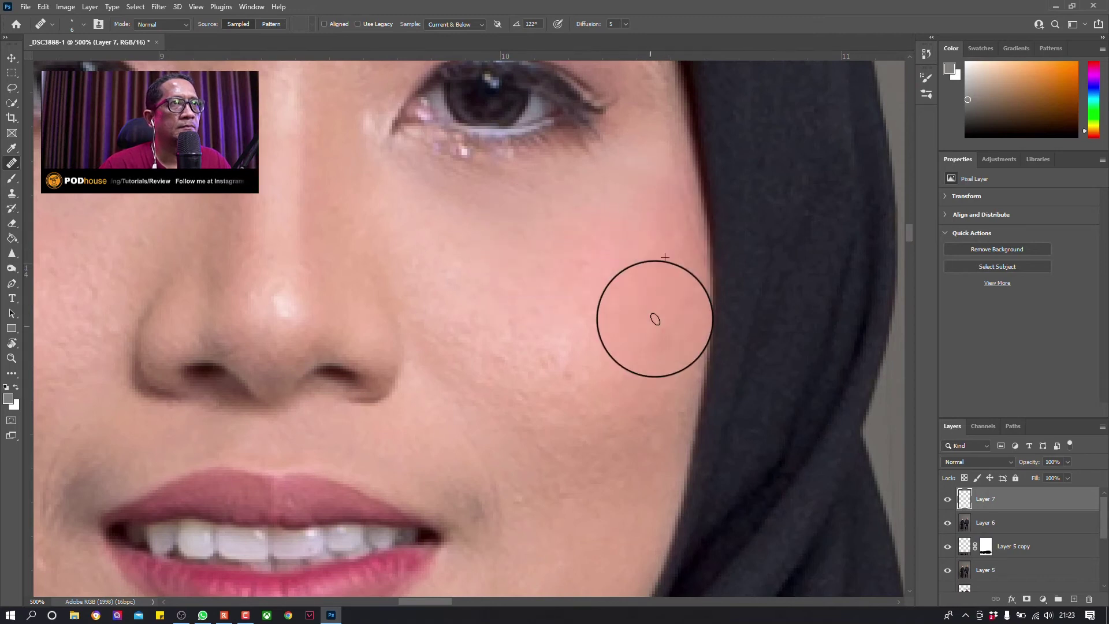
left_click_drag(662, 256, 662, 247)
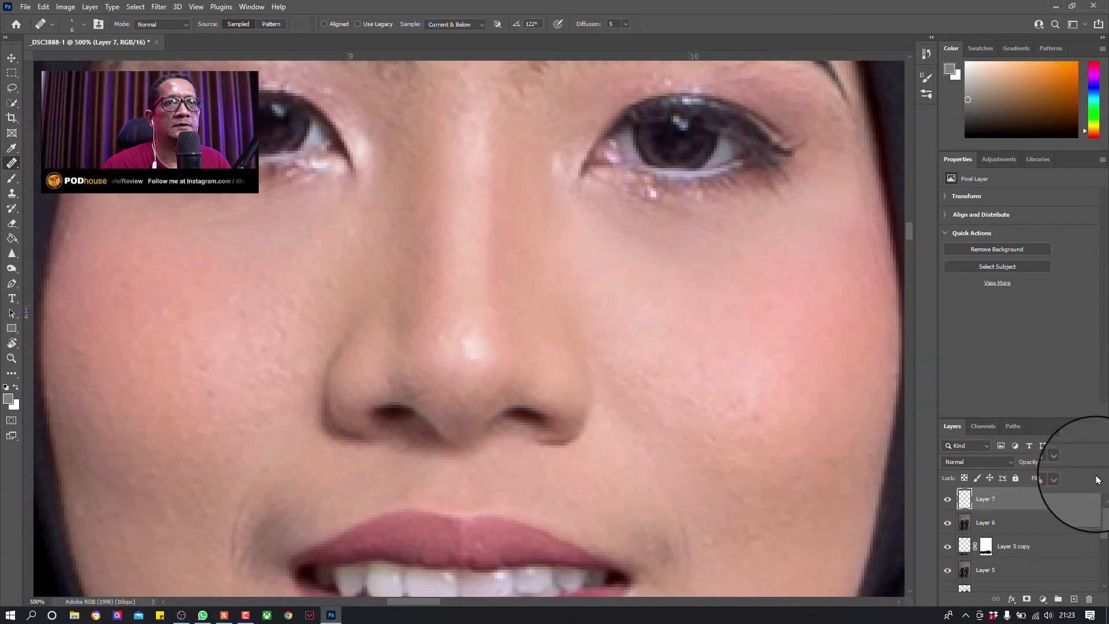
left_click(1043, 600)
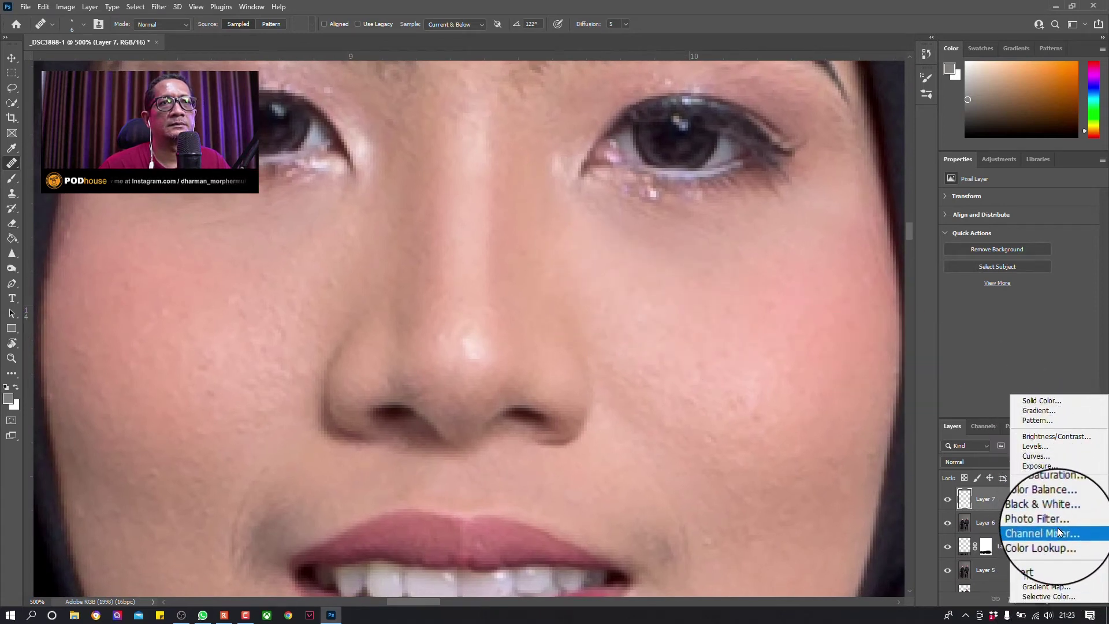
Step: Add a Black & White adjustment layer followed by a Curves adjustment layer
left_click(1057, 507)
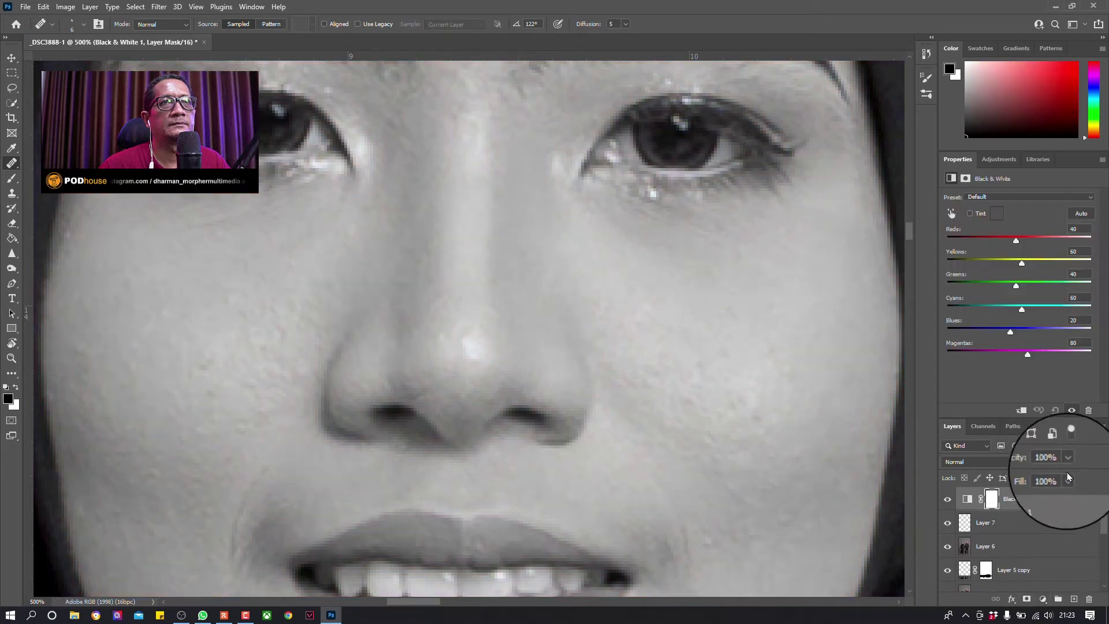
left_click(1043, 599)
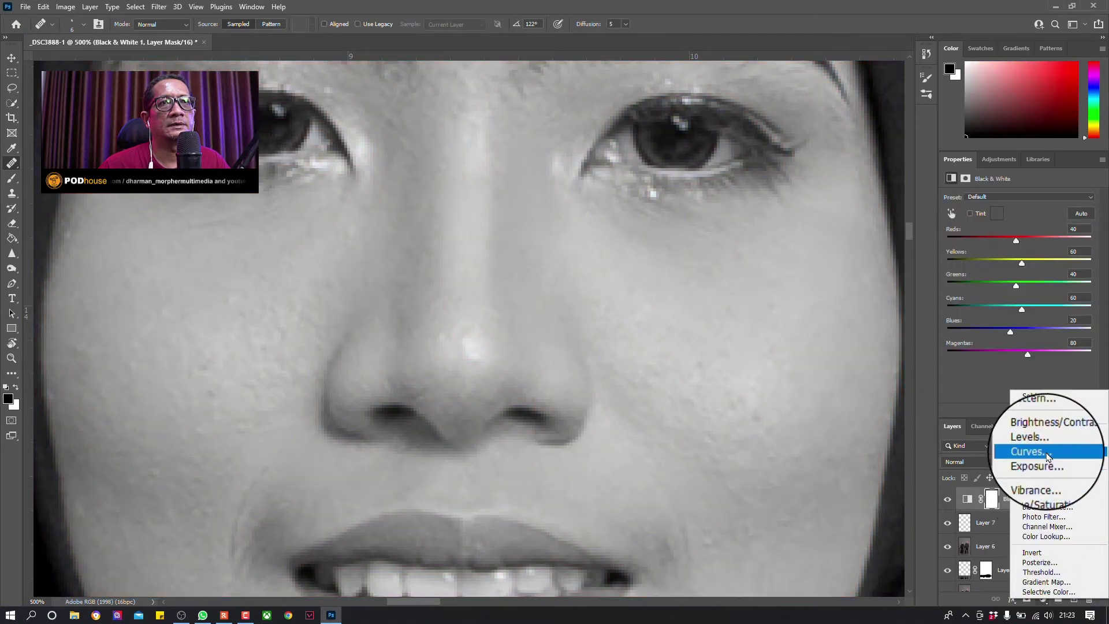
left_click(1045, 455)
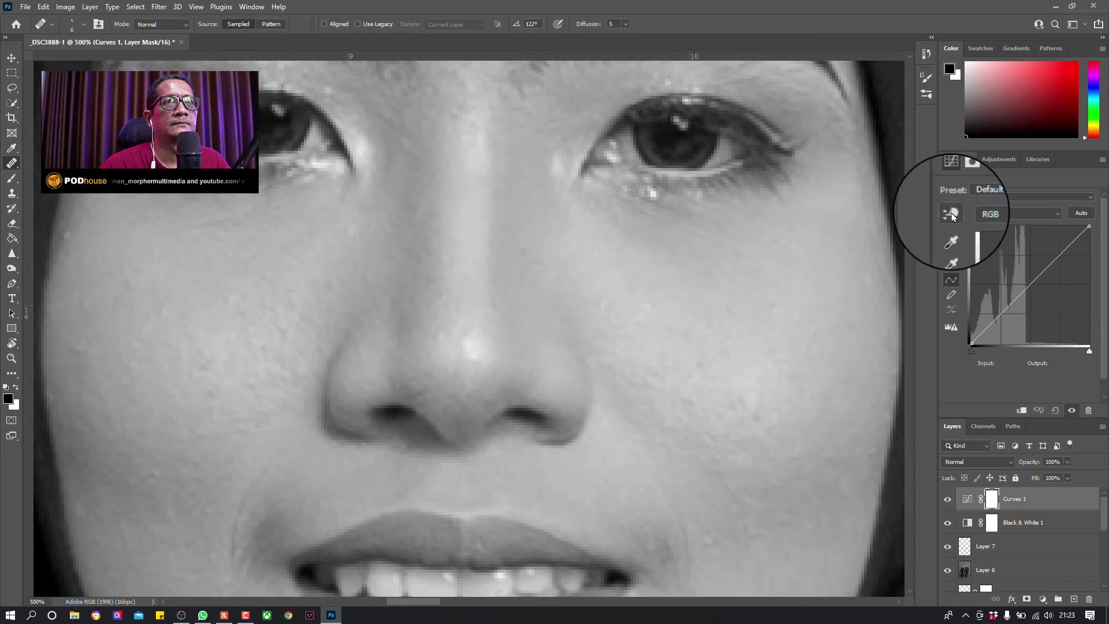
Step: Steepen the Curves contrast by dragging on the face's shadows, cheek and nose highlight
left_click_drag(527, 404, 532, 448)
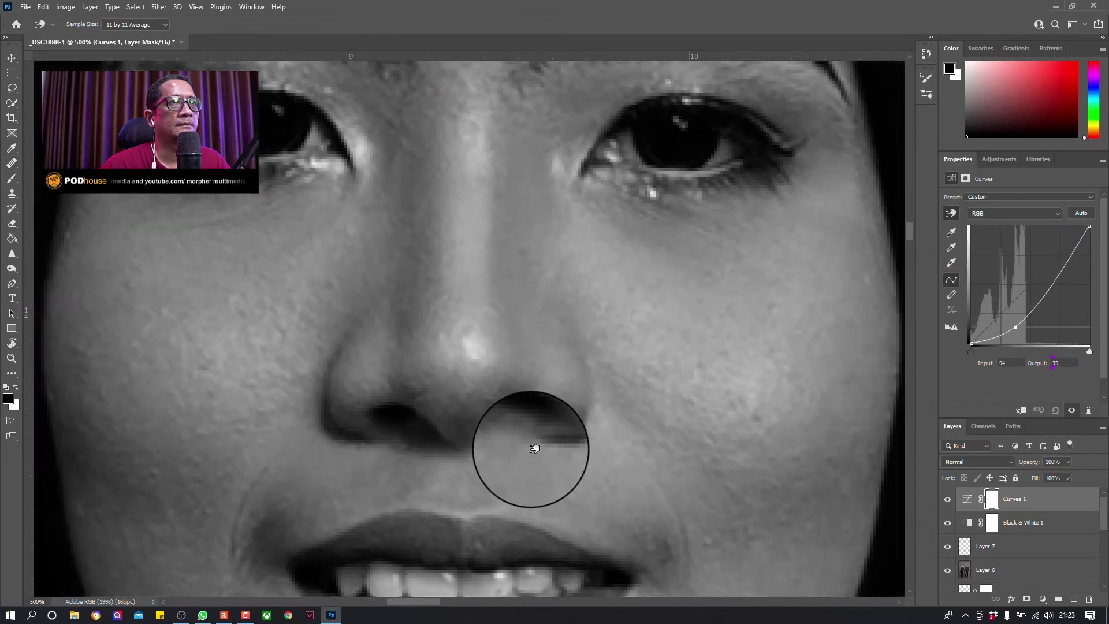
left_click(652, 352)
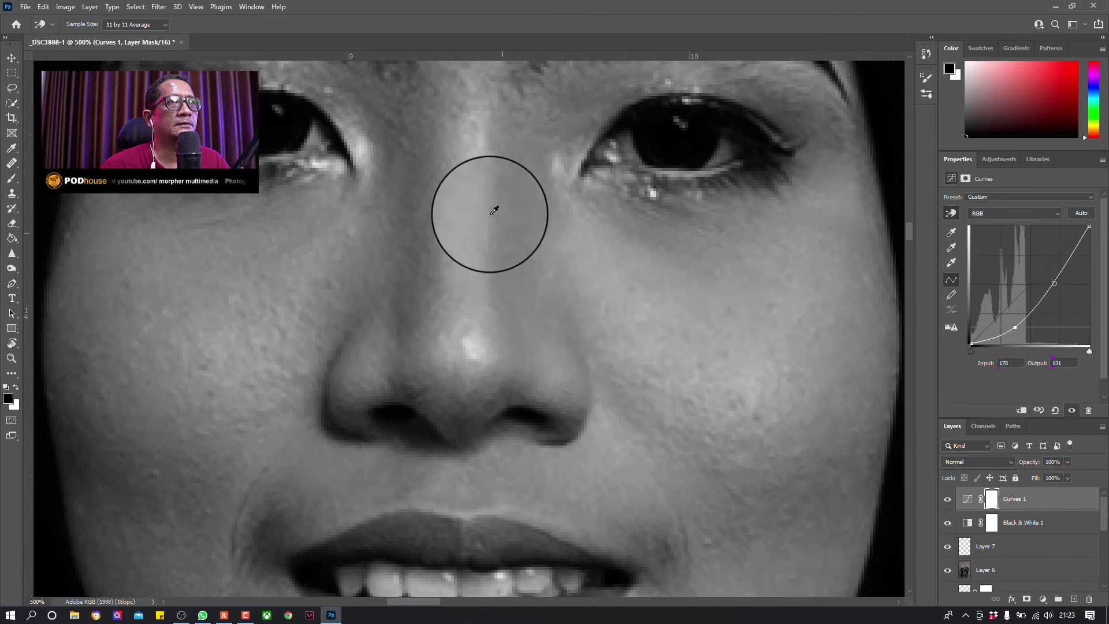
left_click_drag(474, 341, 479, 345)
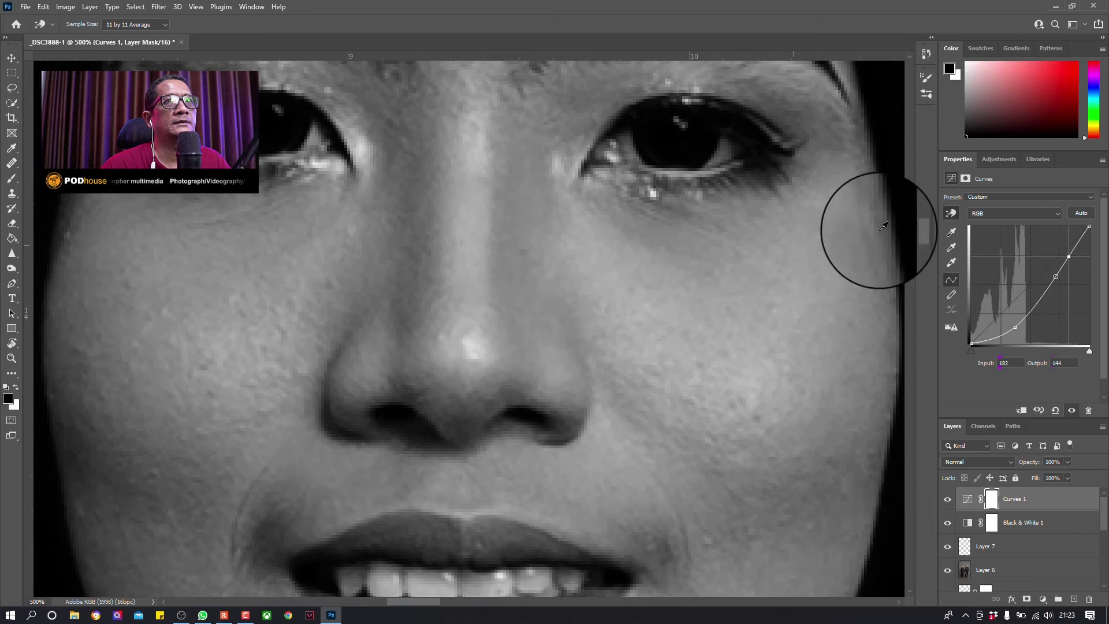
left_click_drag(841, 277, 601, 262)
left_click_drag(804, 280, 912, 485)
left_click(993, 545)
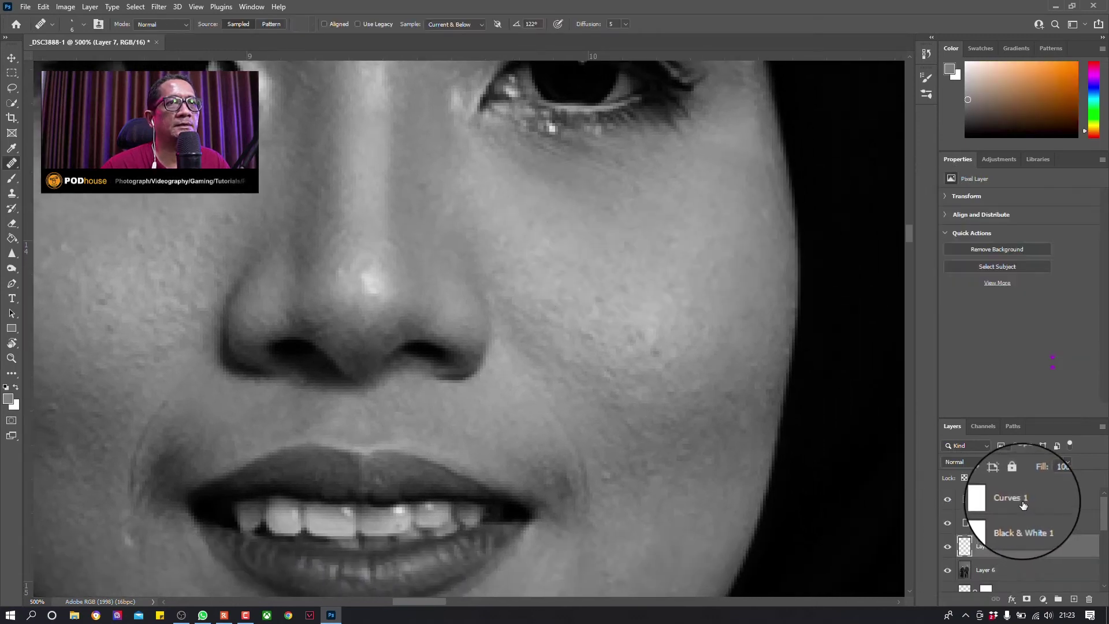
Step: Group the Black & White and Curves layers and target Layer 7 for healing
key("j")
left_click(1033, 522, "ctrl")
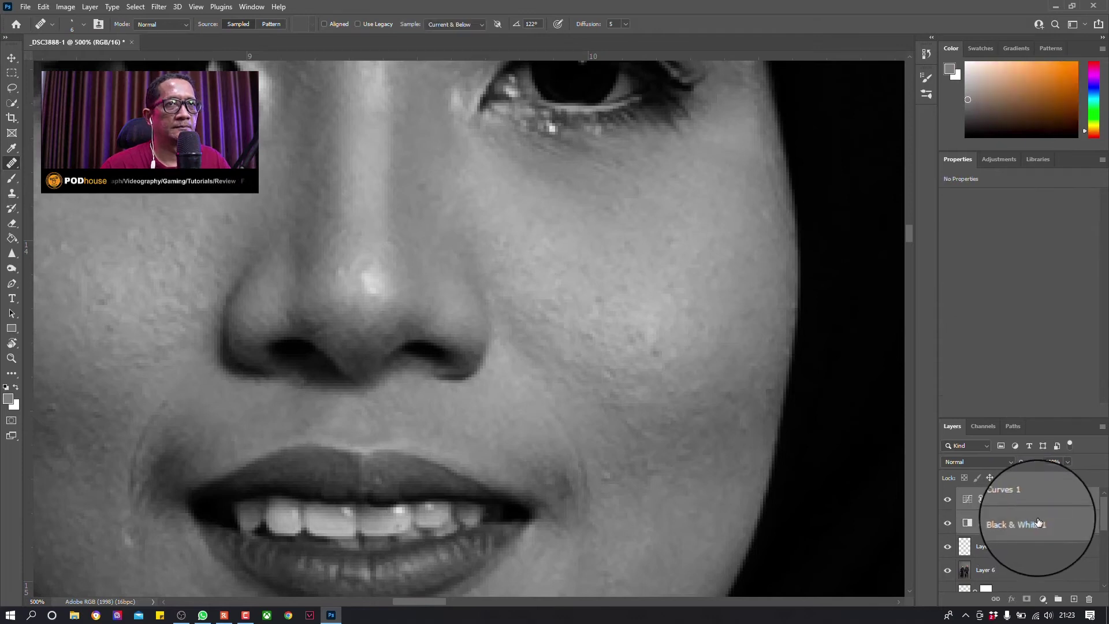
key("ctrl+g")
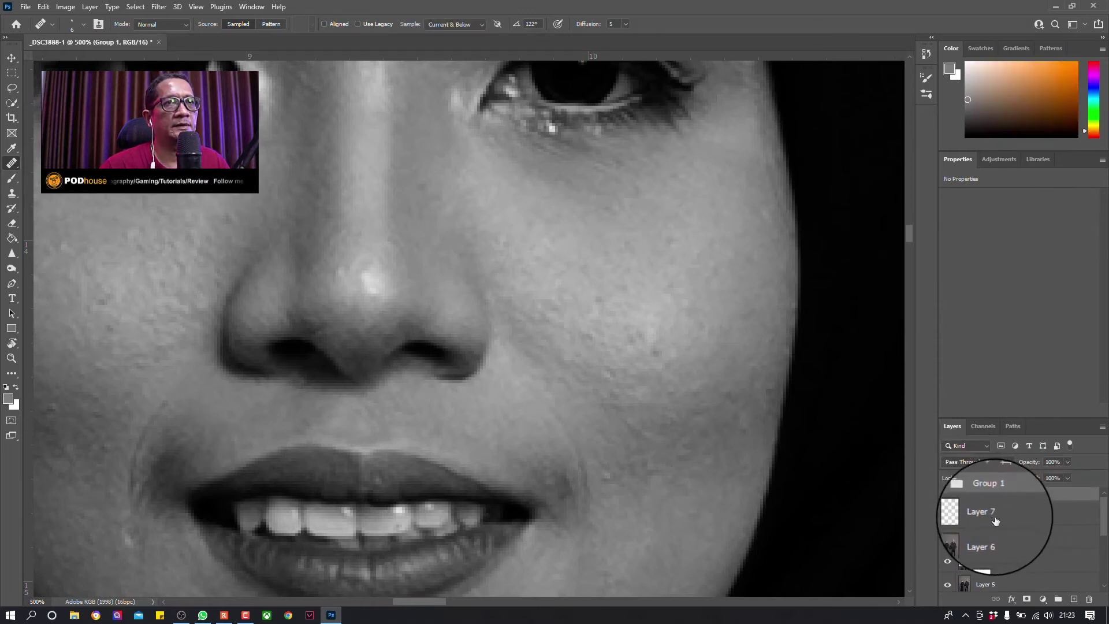
left_click(975, 513)
Step: Heal several blemishes on the woman's cheek from clean cheek skin
left_click(666, 324, "alt")
left_click(658, 347)
left_click(645, 293, "alt")
left_click(647, 333)
left_click(638, 296, "alt")
left_click(634, 324)
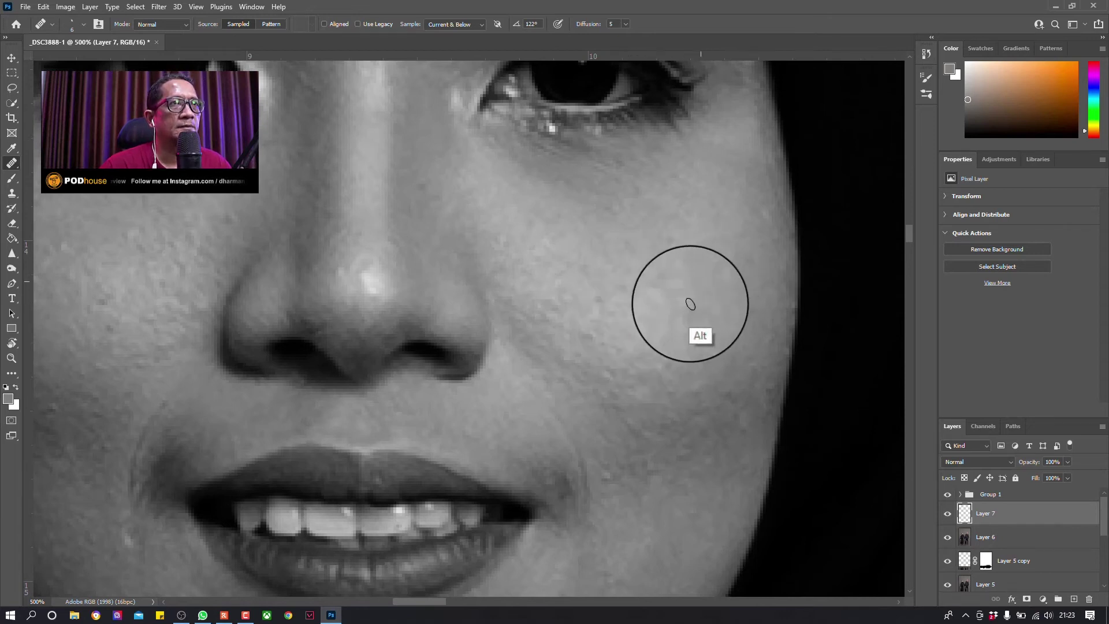
left_click(638, 255, "alt")
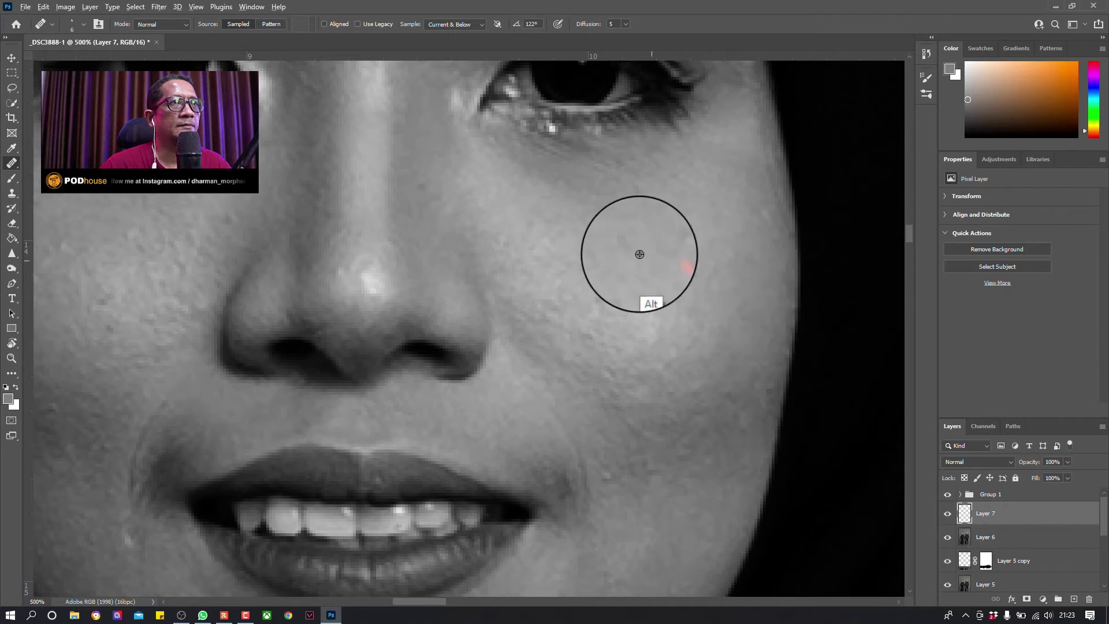
Step: Heal spots higher and further right on the cheek, inspecting the skin up close
left_click(608, 235, "alt")
left_click(634, 275)
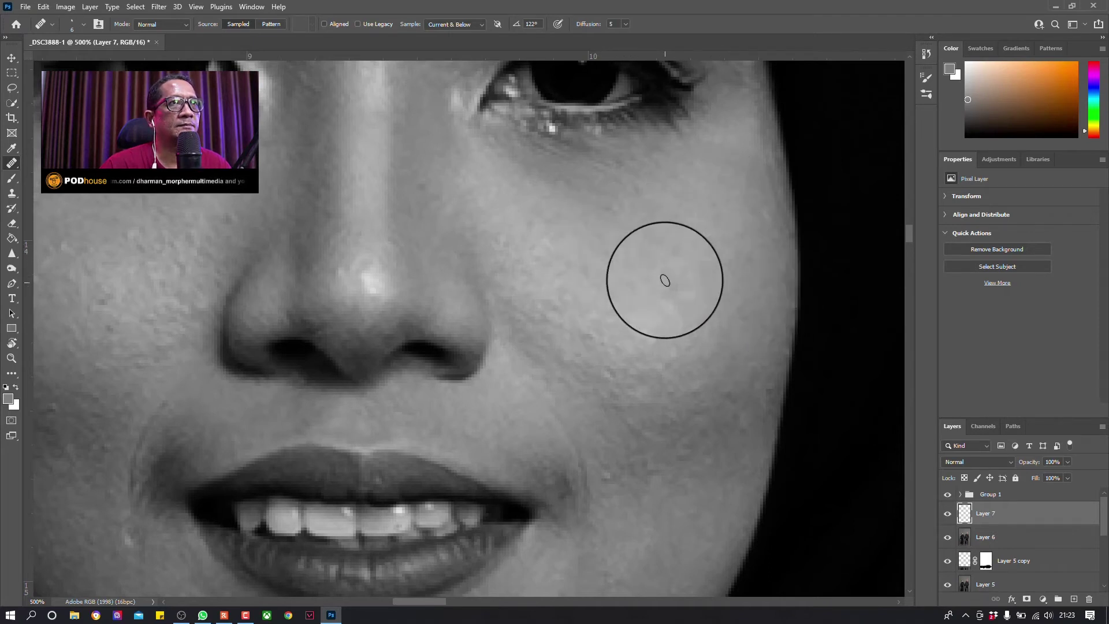
left_click(694, 219, "alt")
left_click(718, 255)
left_click(736, 232, "alt")
left_click_drag(685, 240, 709, 181)
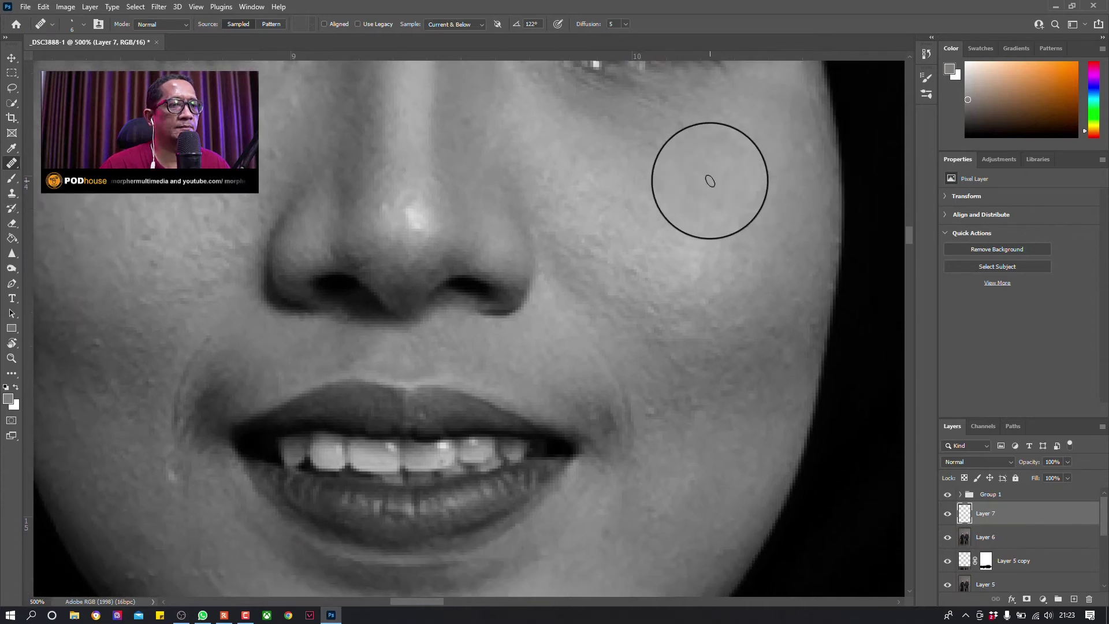
key("ctrl+plus")
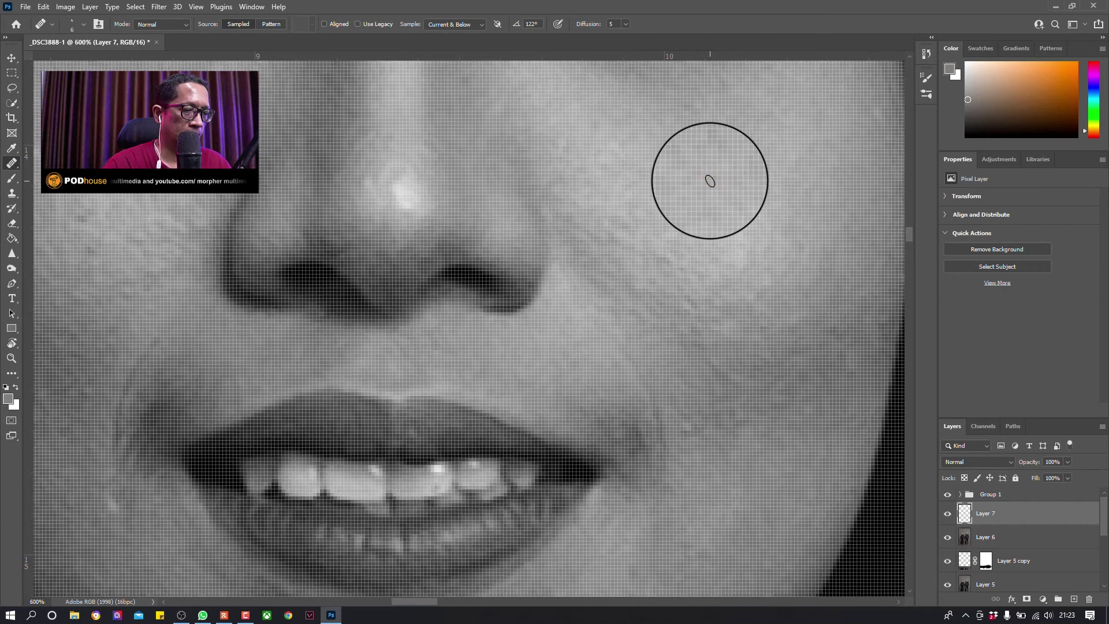
key("ctrl+minus")
Step: Heal spots on the cheek beside the mouth, then bring the eyes and nose into view
left_click(634, 294, "alt")
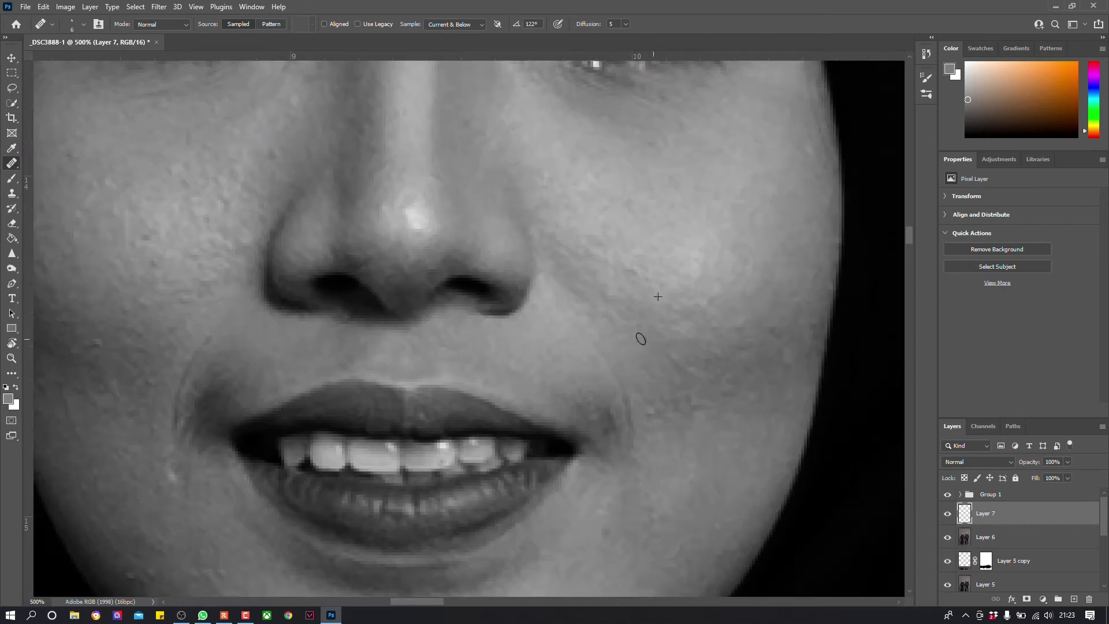
left_click(733, 409, "alt")
left_click(748, 285, "alt")
scroll(387, 456, "left", 3)
scroll(387, 457, "down", 1)
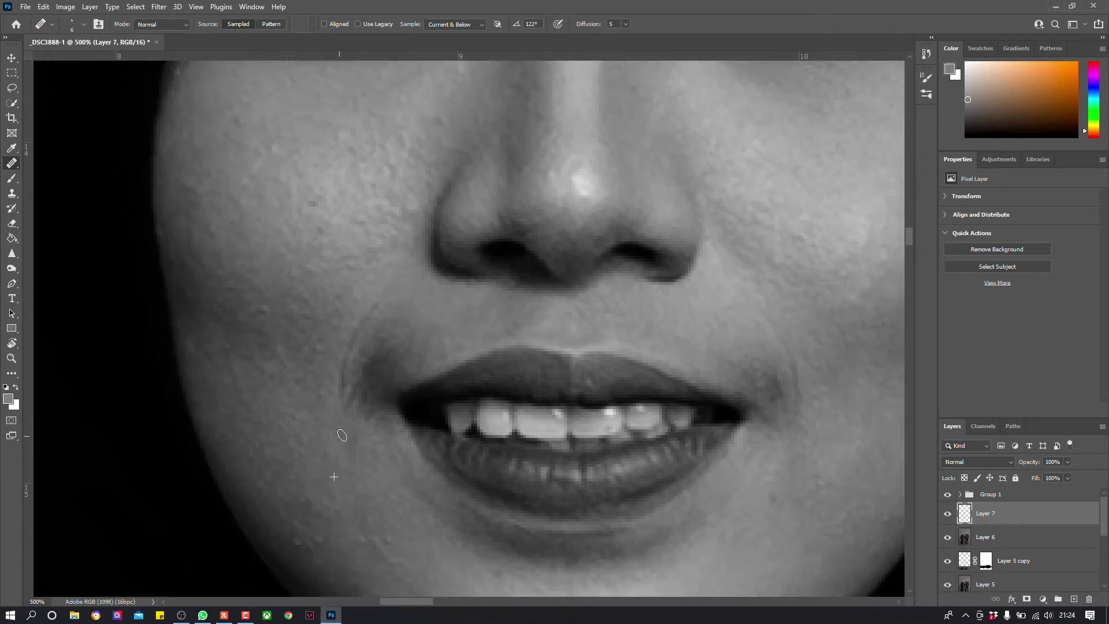
left_click_drag(379, 251, 469, 401)
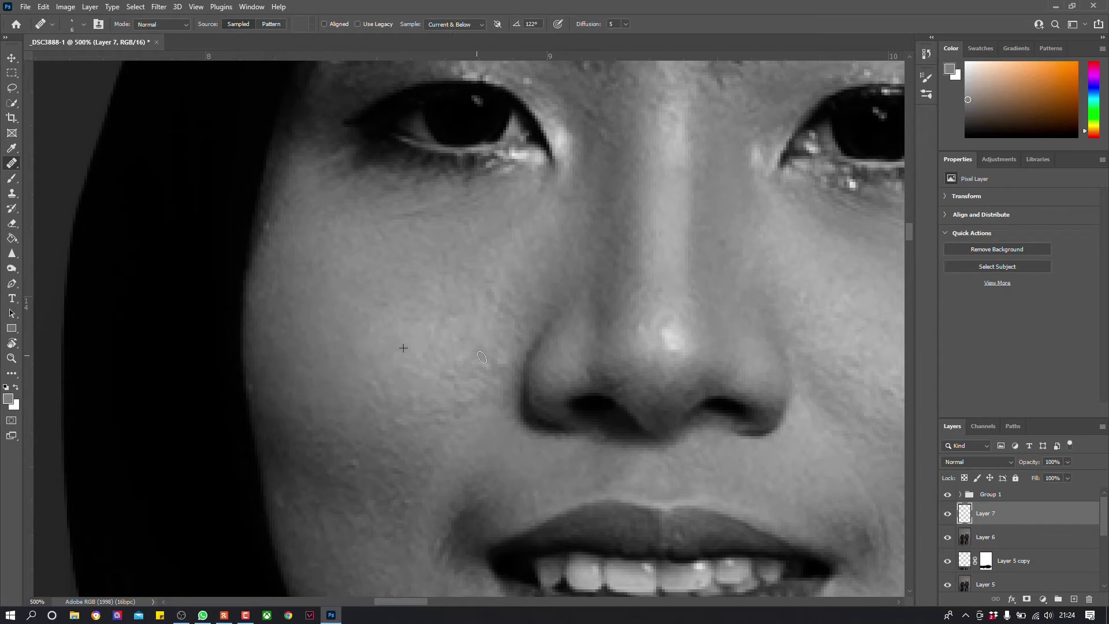
scroll(491, 311, "down", 3)
scroll(491, 312, "left", 2)
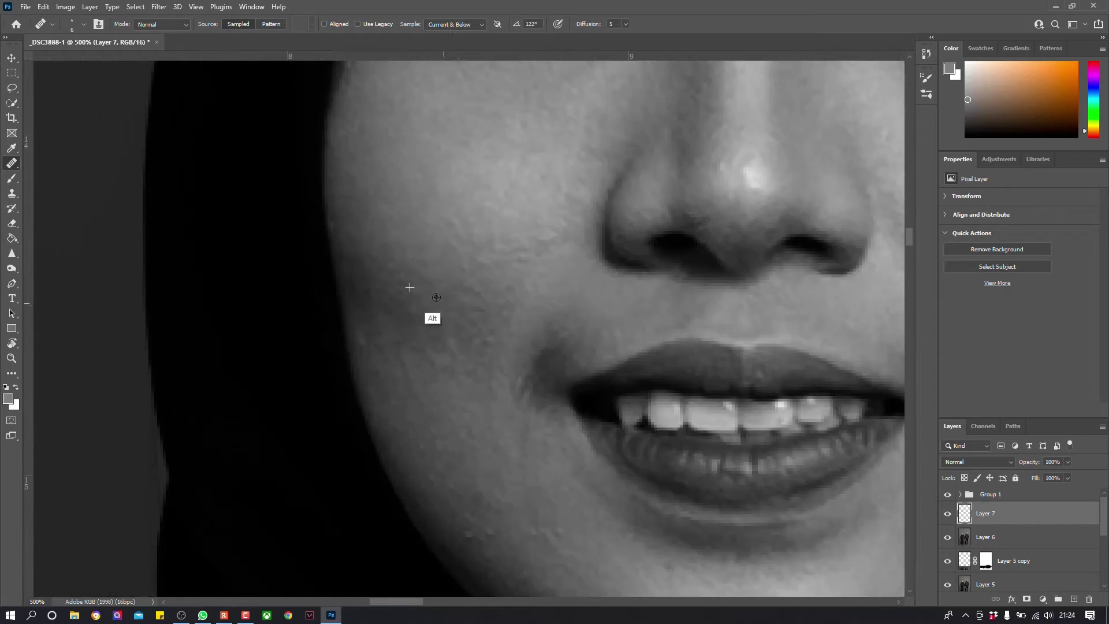
Step: Sample clean cheek skin and navigate up toward the brows
left_click(402, 273, "alt")
scroll(458, 348, "down", 2)
scroll(459, 348, "right", 1)
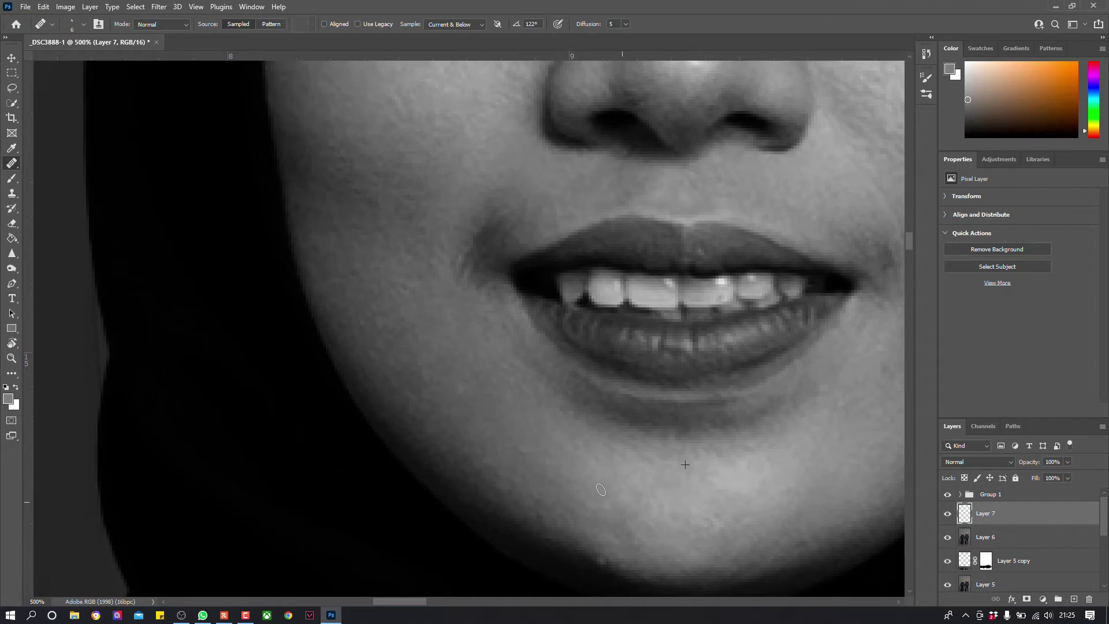
scroll(601, 489, "down", 2)
scroll(601, 489, "right", 2)
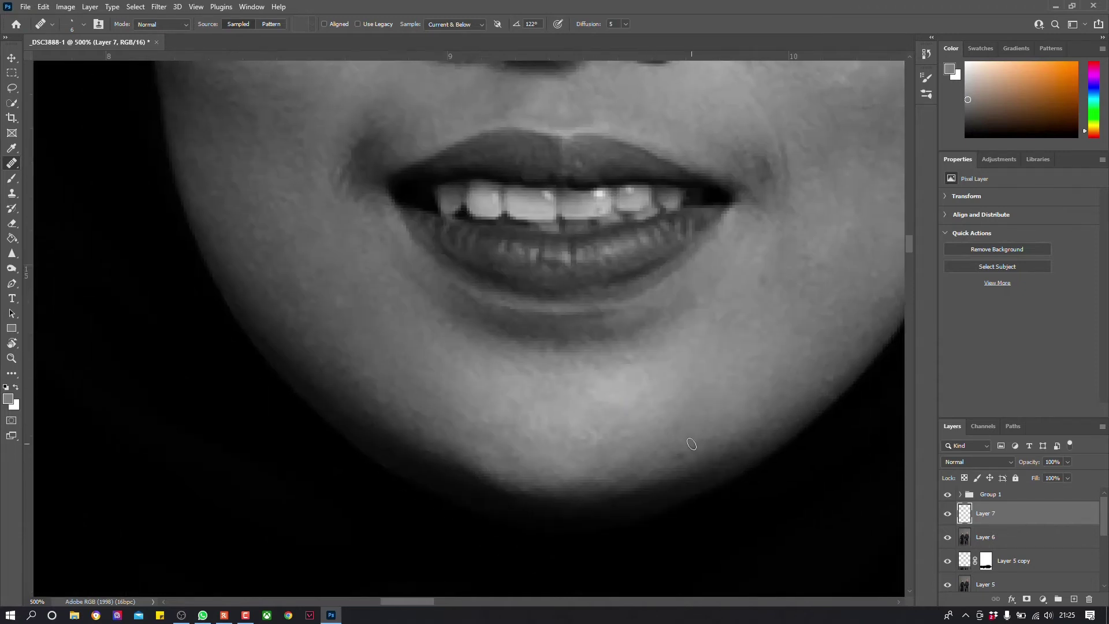
scroll(692, 444, "up", 2)
scroll(691, 444, "right", 2)
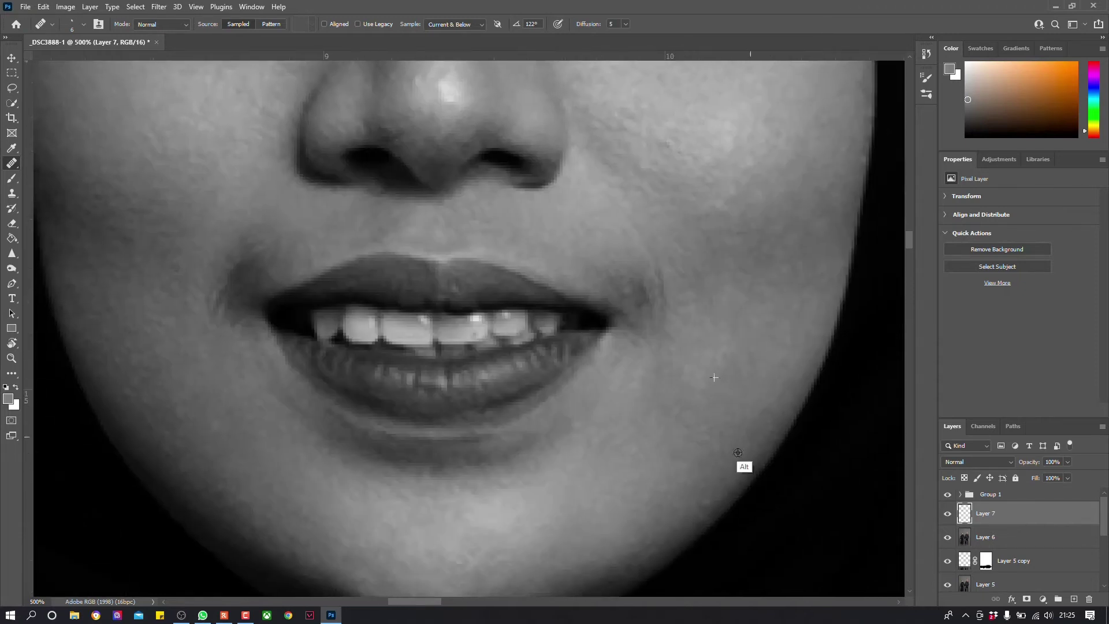
scroll(737, 452, "up", 4)
scroll(634, 488, "up", 2)
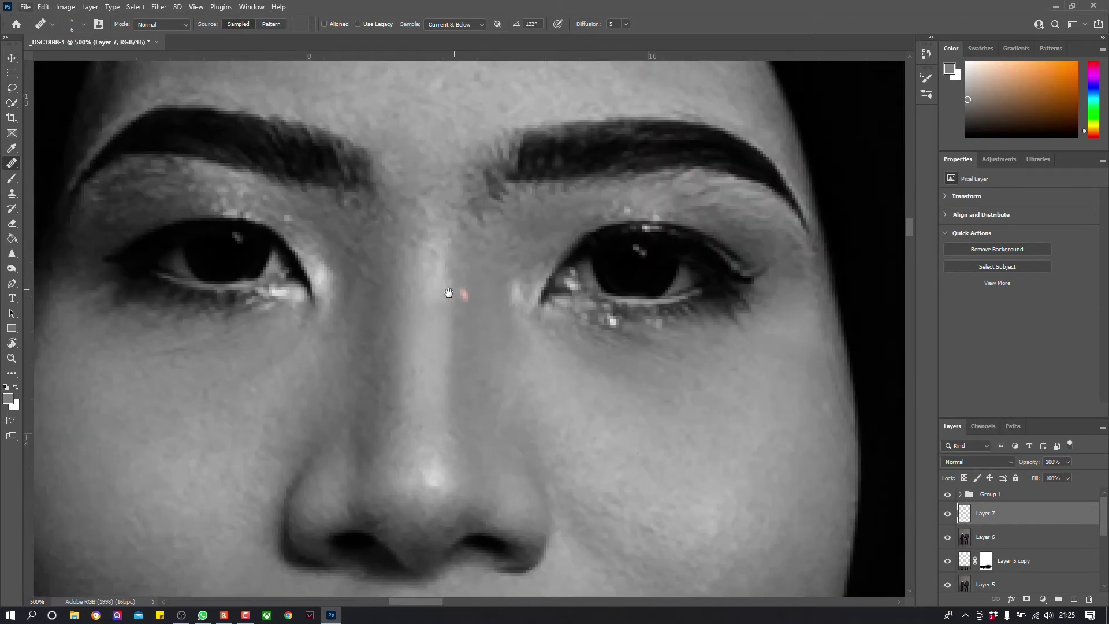
Step: Sample clean skin near the eye and on the forehead to heal the brow area
left_click_drag(449, 292, 474, 413)
key("alt")
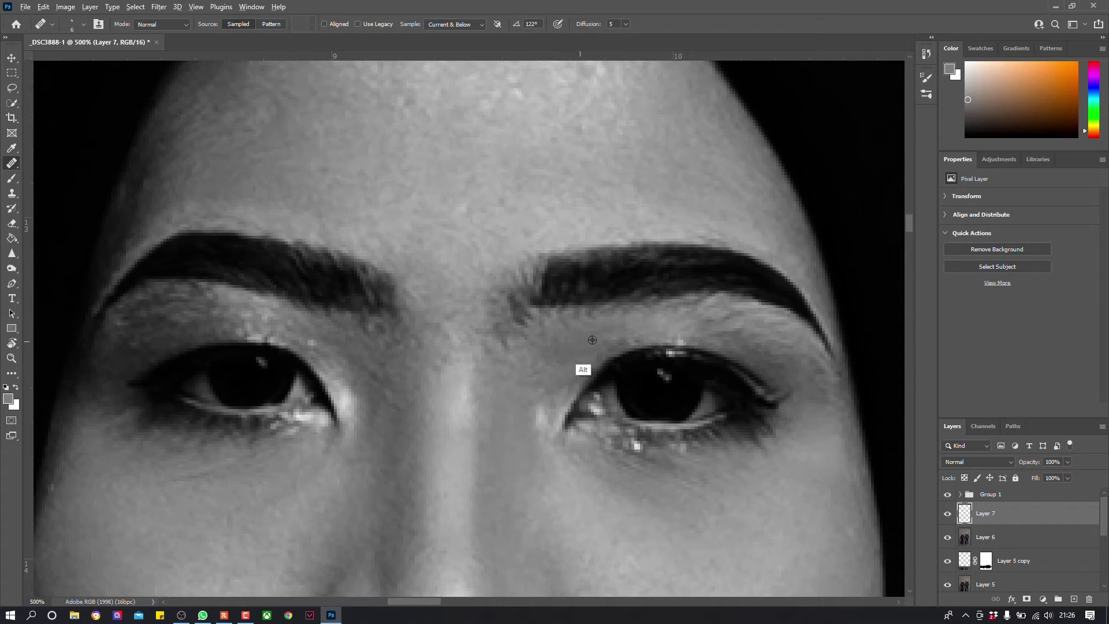
left_click_drag(459, 282, 432, 501)
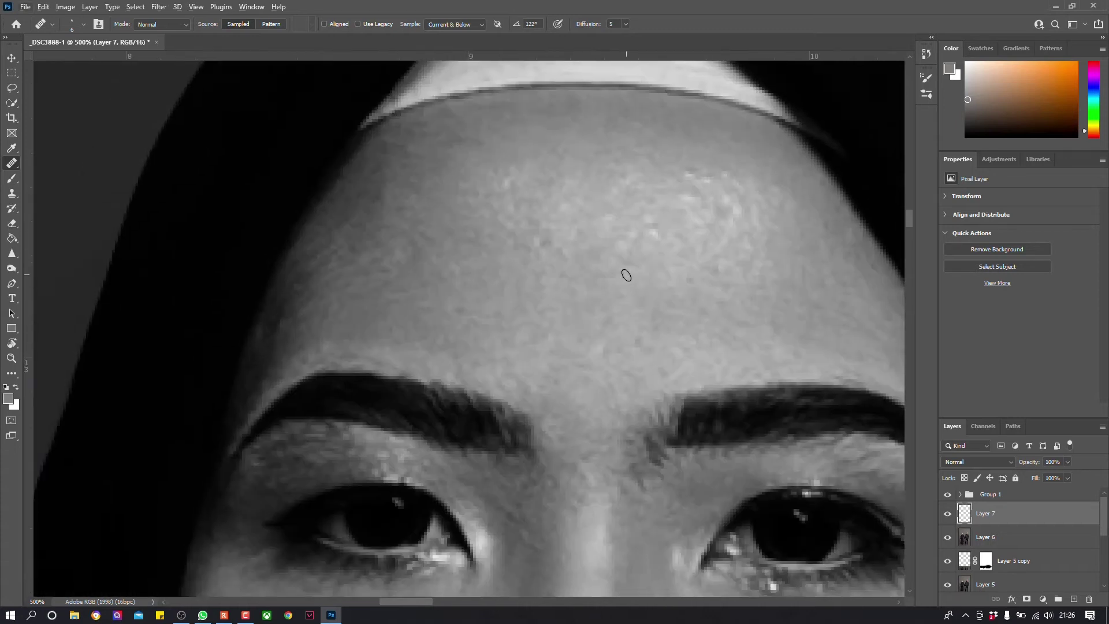
key("alt")
scroll(340, 208, "down", 5, "alt")
scroll(340, 208, "up", 4, "alt")
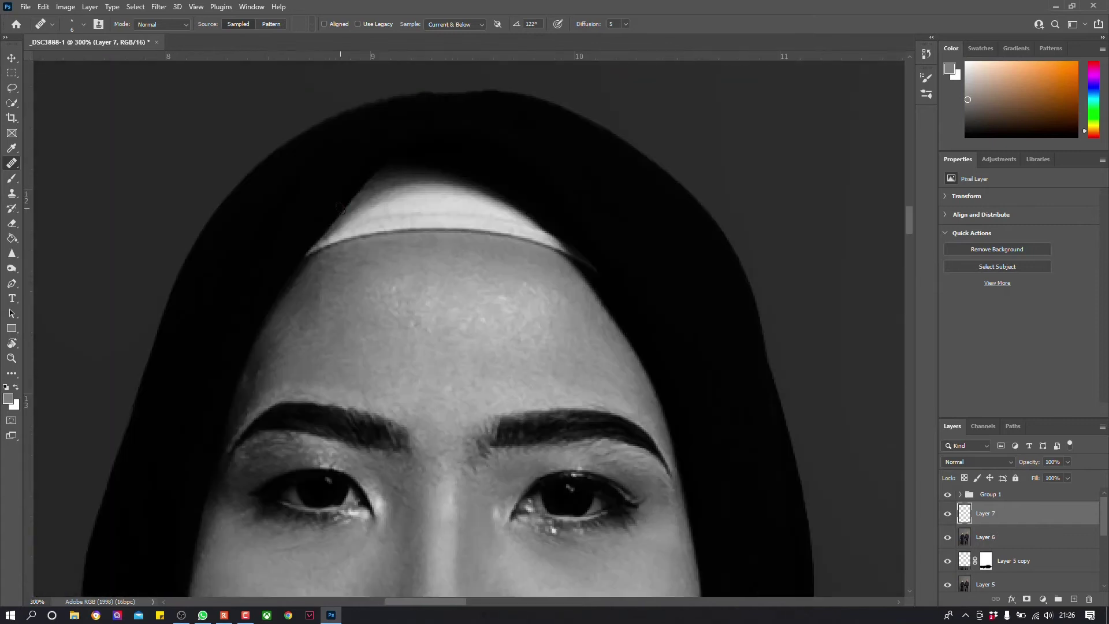
left_click_drag(285, 346, 183, 441)
scroll(183, 441, "down", 4, "alt")
Step: Hide Group 1 so the couple photo shows in colour
scroll(719, 287, "up", 4, "alt")
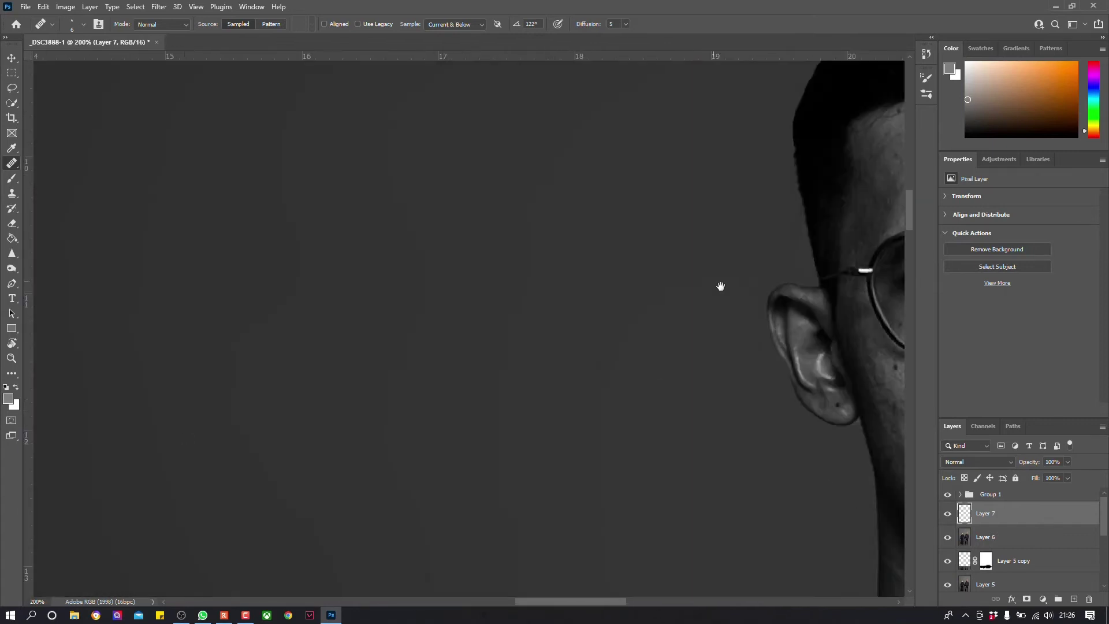
scroll(329, 339, "down", 2, "alt")
scroll(649, 323, "up", 2, "alt")
scroll(648, 324, "down", 2, "alt")
left_click(946, 494)
Step: Inspect the man's face and jacket at 100%, then zoom out to the whole photo
scroll(372, 256, "up", 2, "alt")
left_click_drag(638, 253, 584, 180)
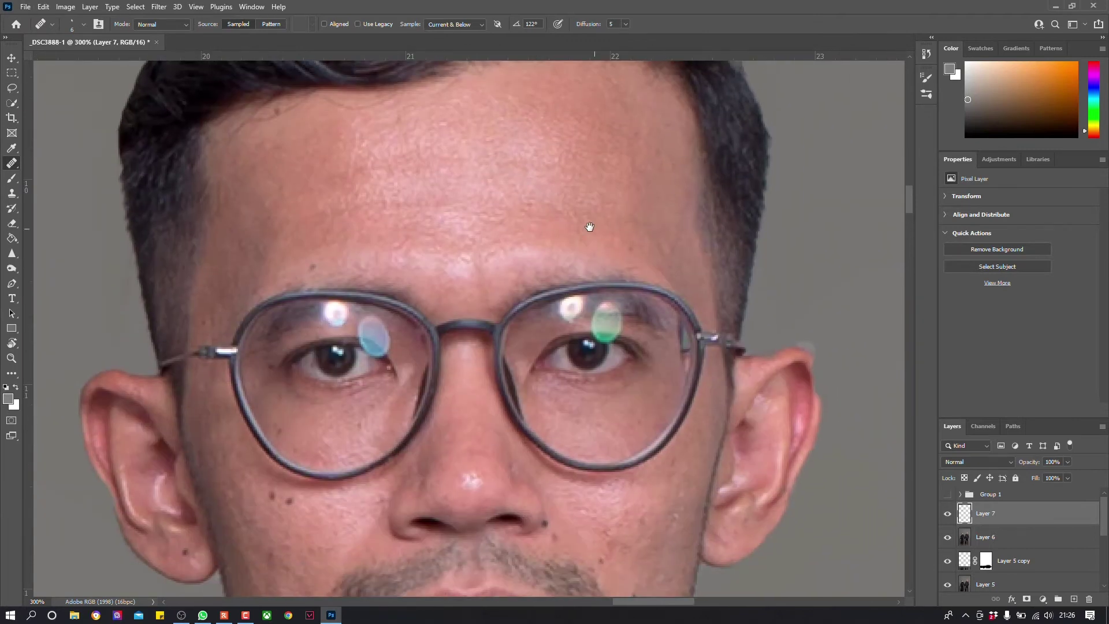
left_click_drag(403, 534, 431, 362)
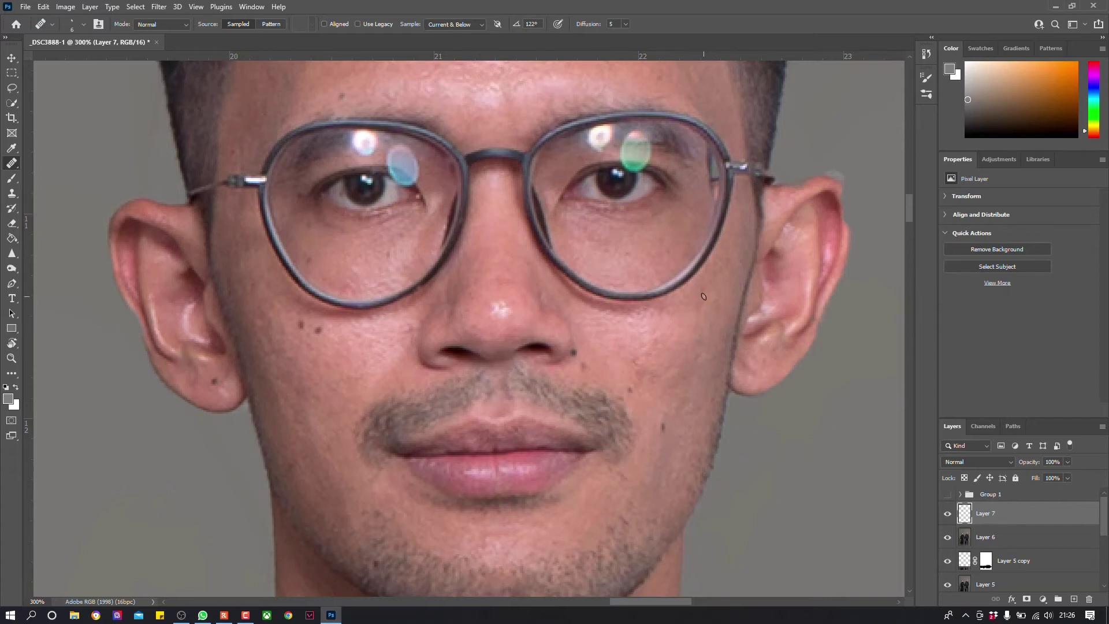
scroll(703, 297, "down", 7, "alt")
key("ctrl+1")
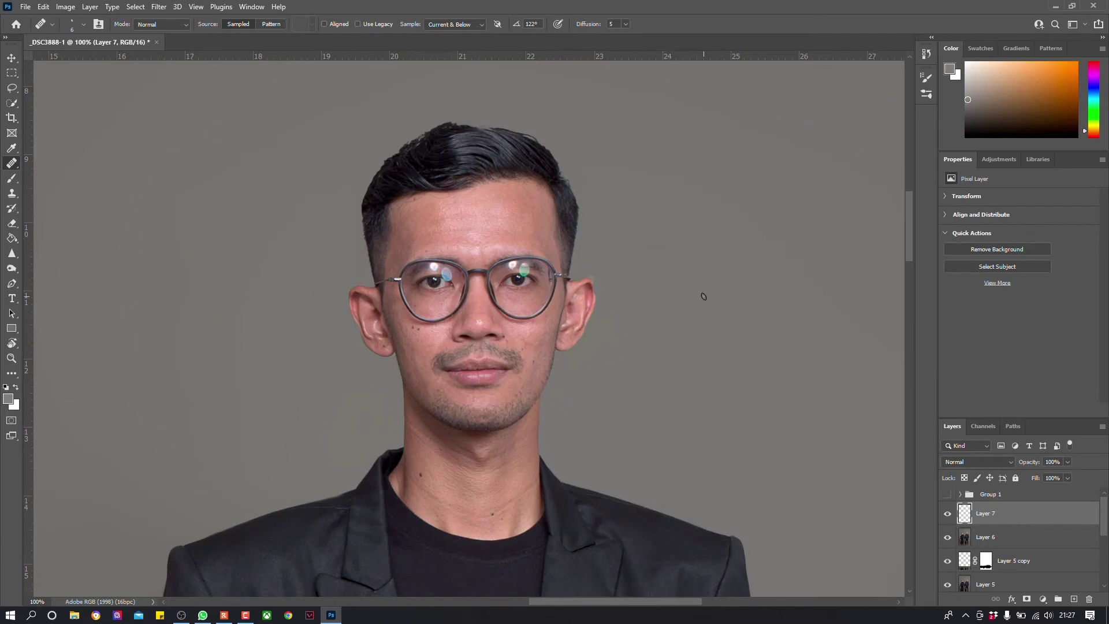
left_click_drag(471, 581, 499, 241)
key("ctrl+minus")
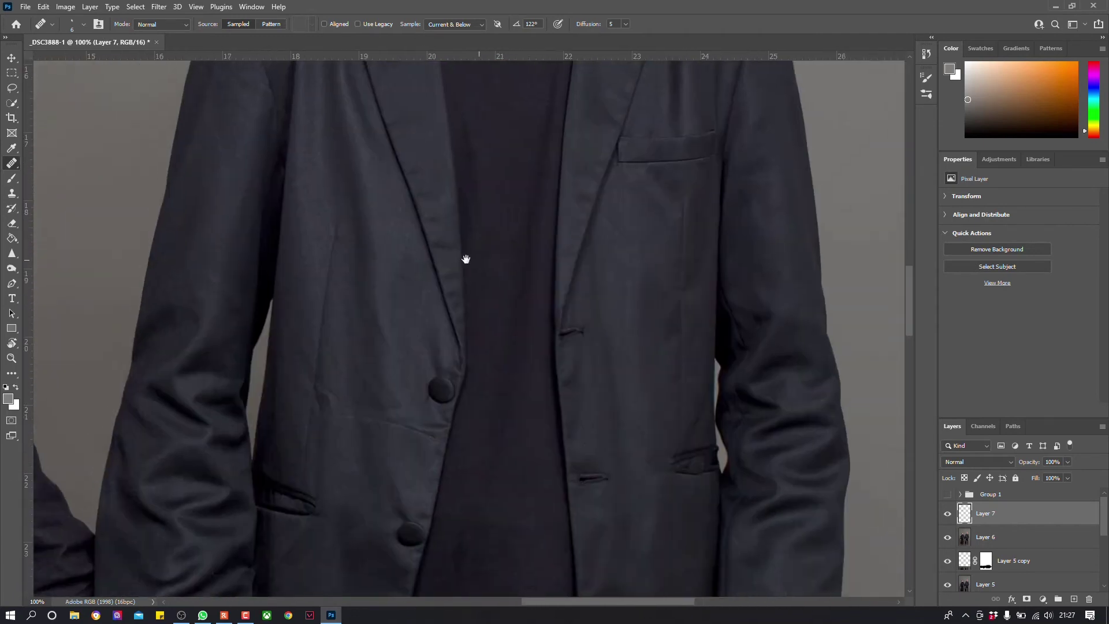
key("ctrl+minus")
key("ctrl+minus")
key("ctrl+minus")
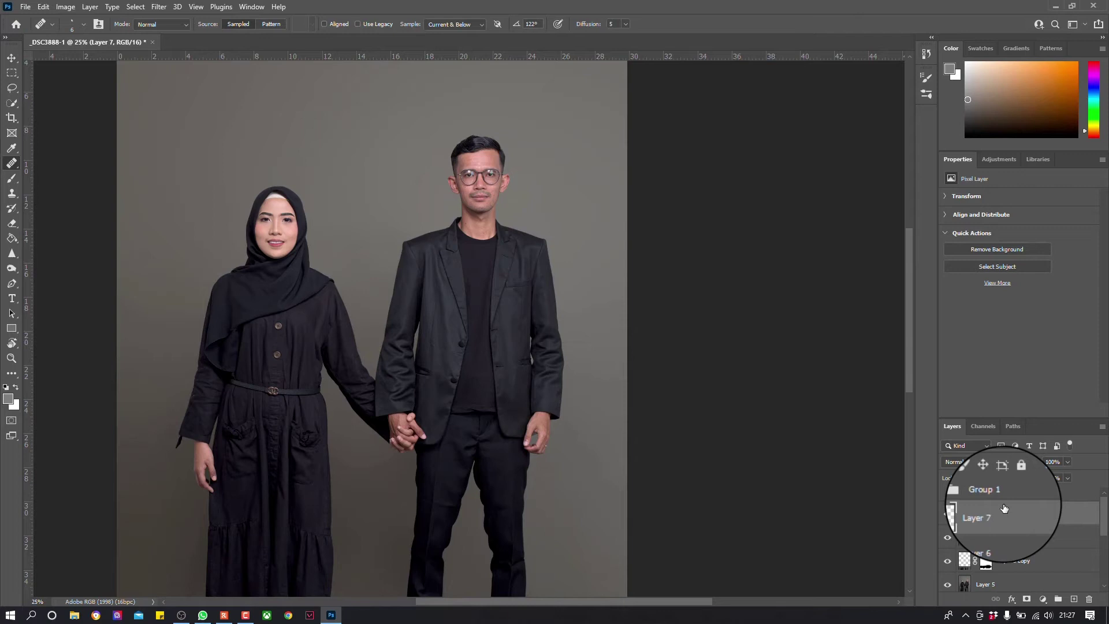
Step: Stamp the visible layers, duplicate the stamp as 'low' and 'high', hide high, and select low
key("ctrl+shift+alt+e")
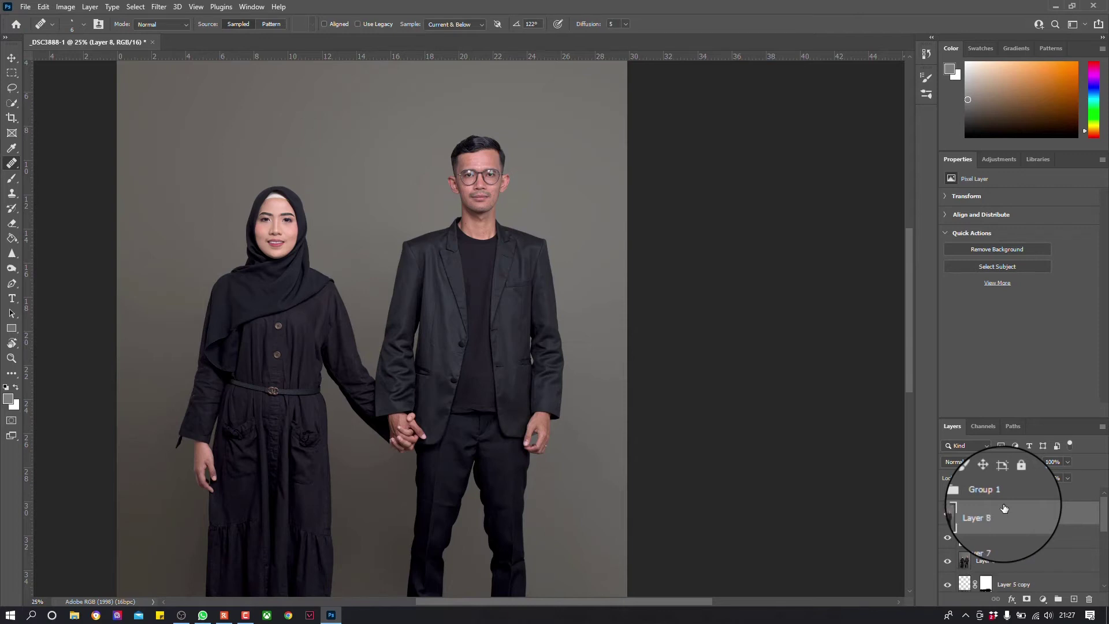
key("ctrl+j")
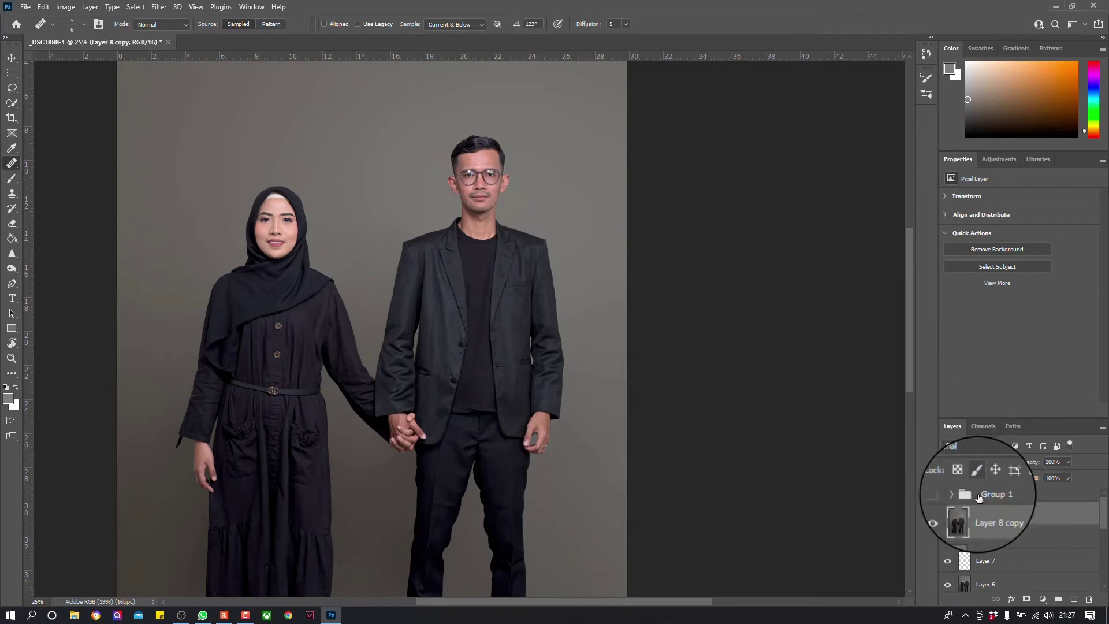
double_click(989, 537)
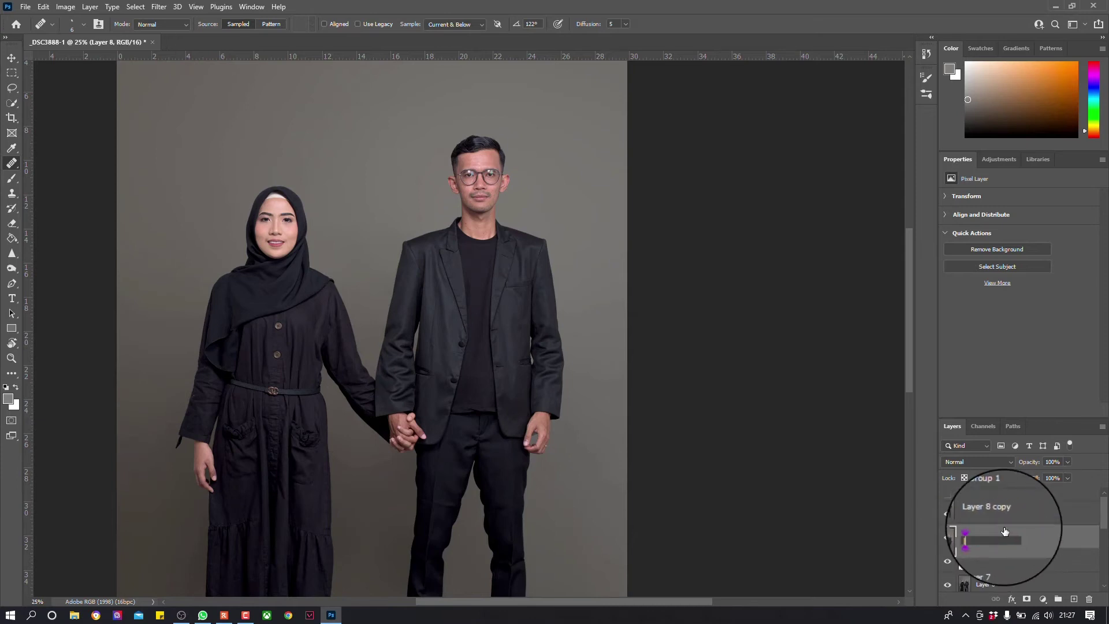
type("low")
key("Tab")
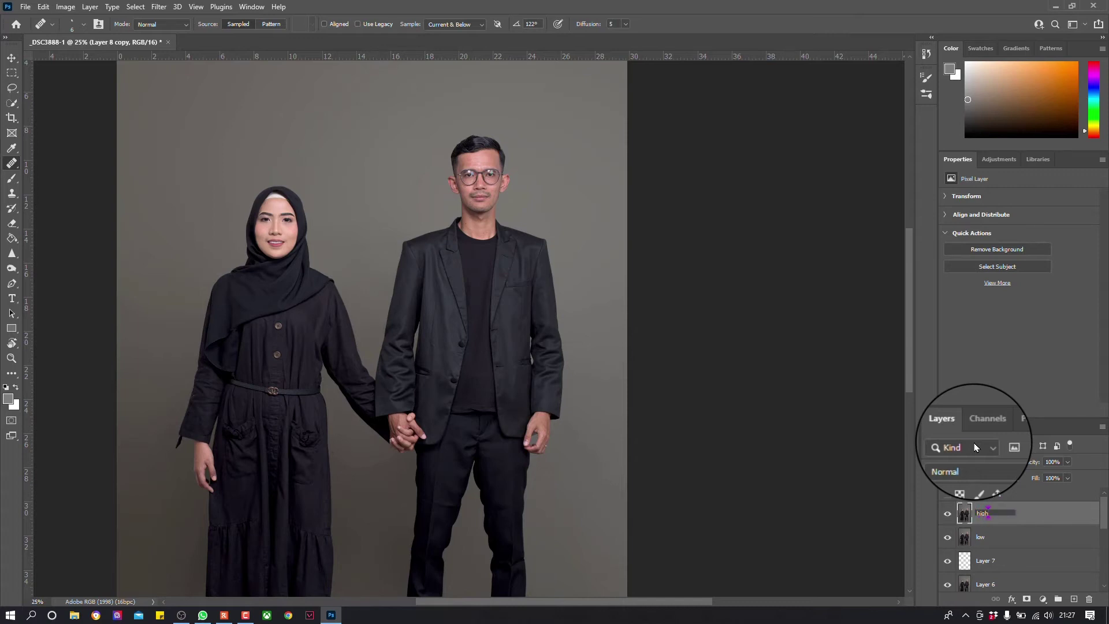
left_click(947, 513)
left_click(991, 537)
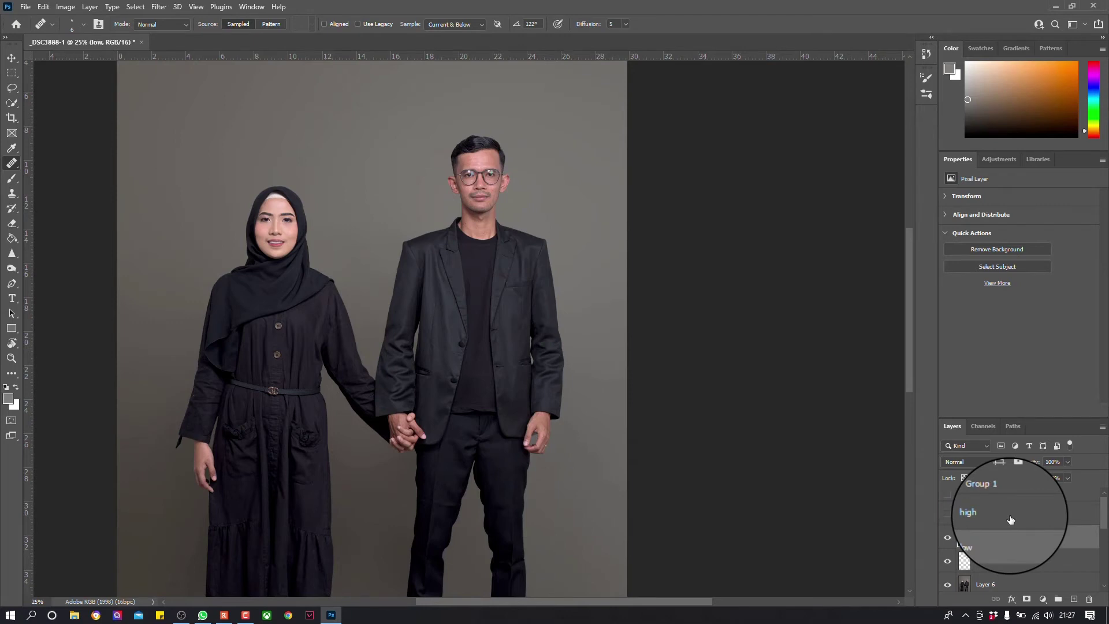
Step: Zoom in to 200% on the man's full face
key("ctrl+plus")
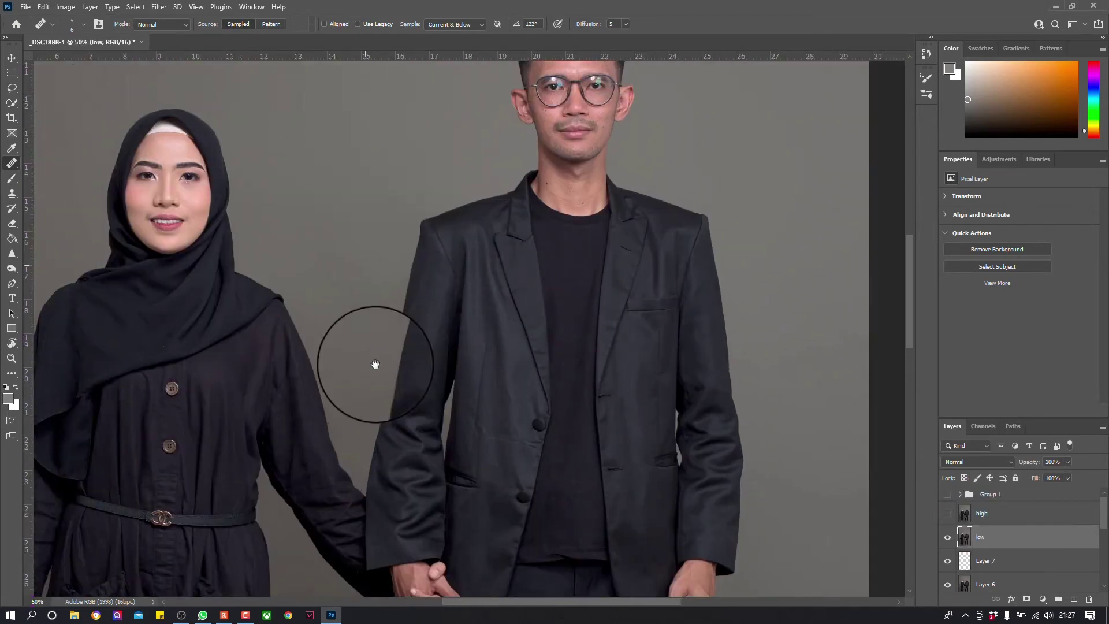
scroll(373, 366, "up", 5)
key("ctrl+plus")
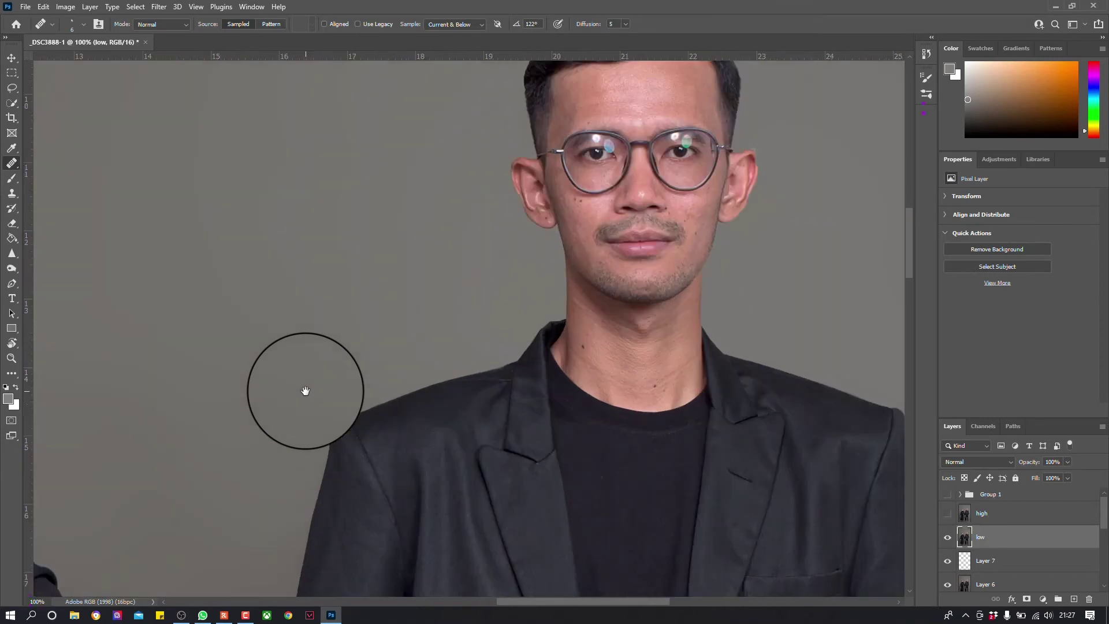
key("ctrl+plus")
mouse_move(565, 307)
left_mouse_down()
mouse_move(411, 458)
mouse_move(349, 452)
left_mouse_up()
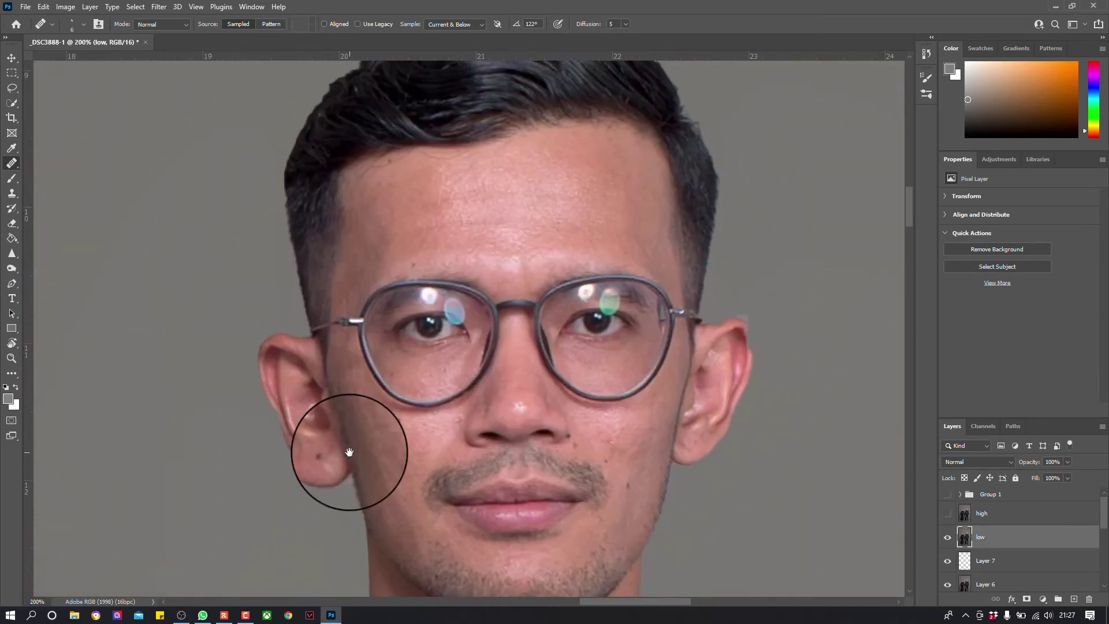
Step: Apply a Gaussian Blur of about 2.9 pixels radius to the low layer
left_click(159, 7)
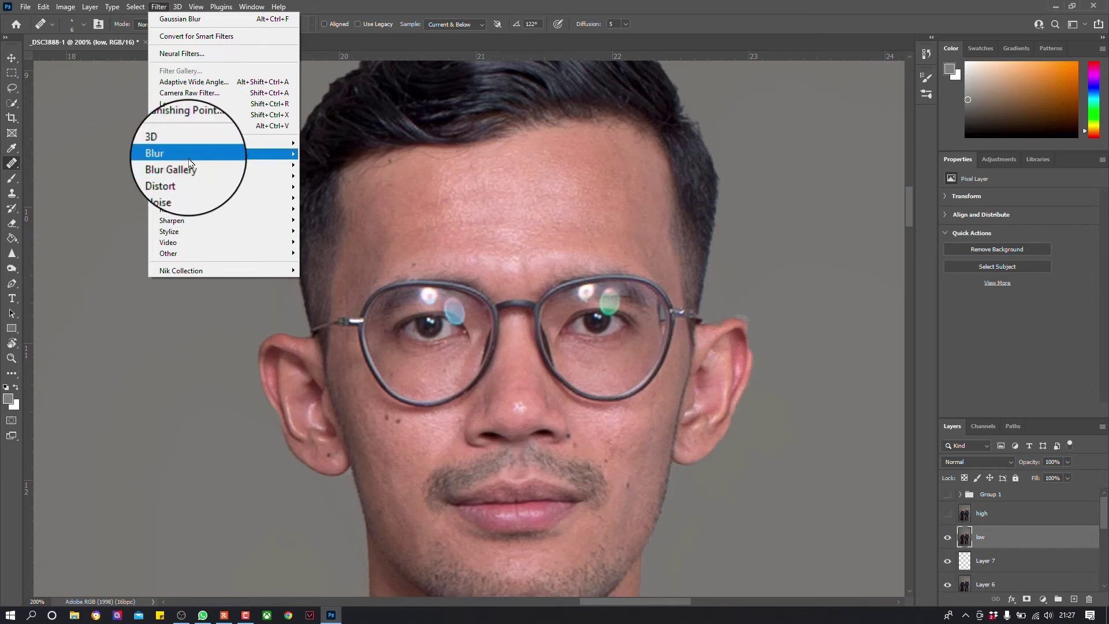
mouse_move(186, 152)
left_click(329, 192)
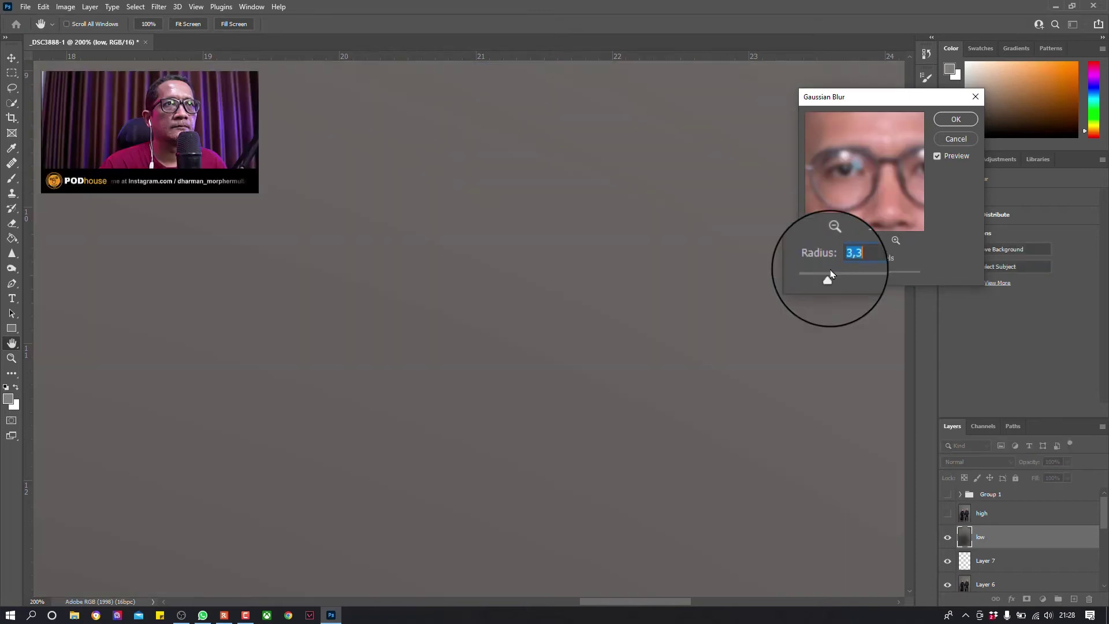
left_click(832, 276)
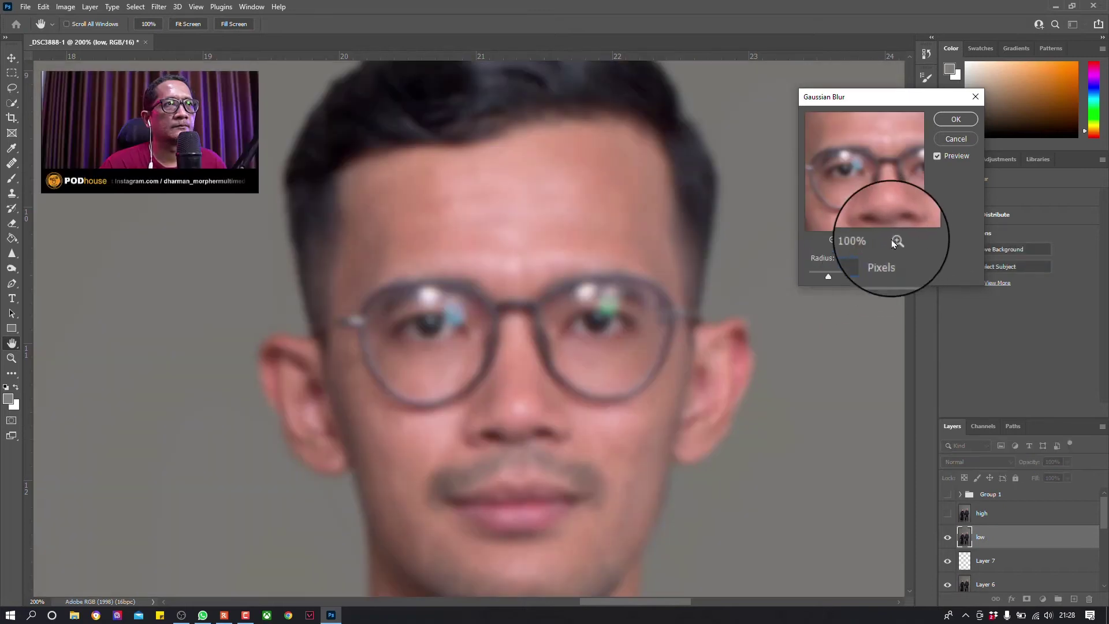
left_click_drag(838, 279, 829, 277)
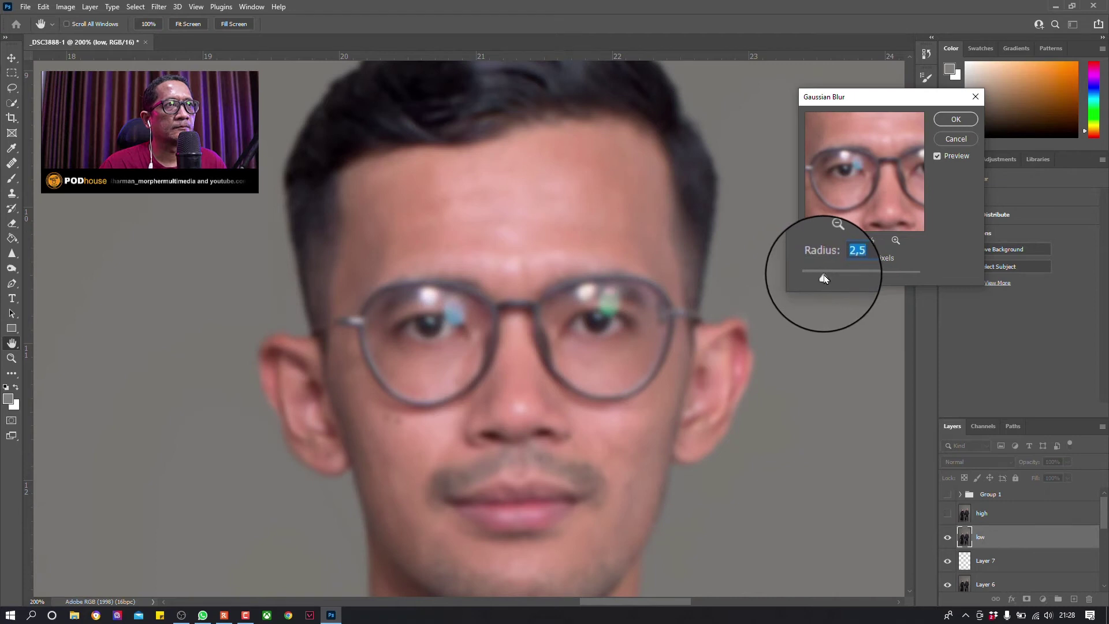
left_click_drag(822, 278, 829, 278)
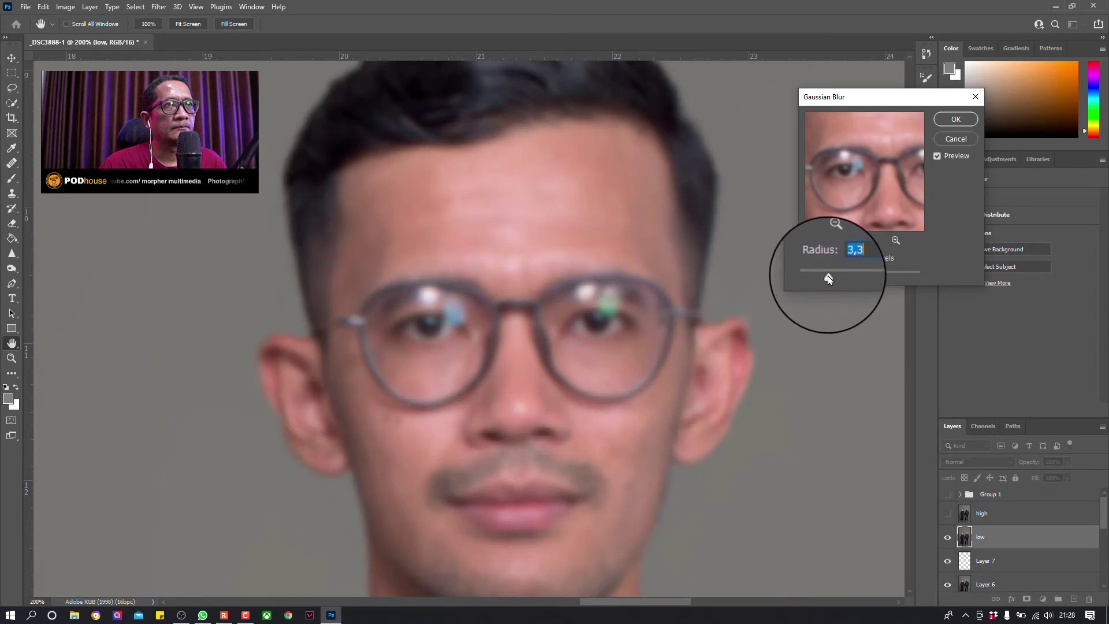
left_click_drag(828, 279, 827, 279)
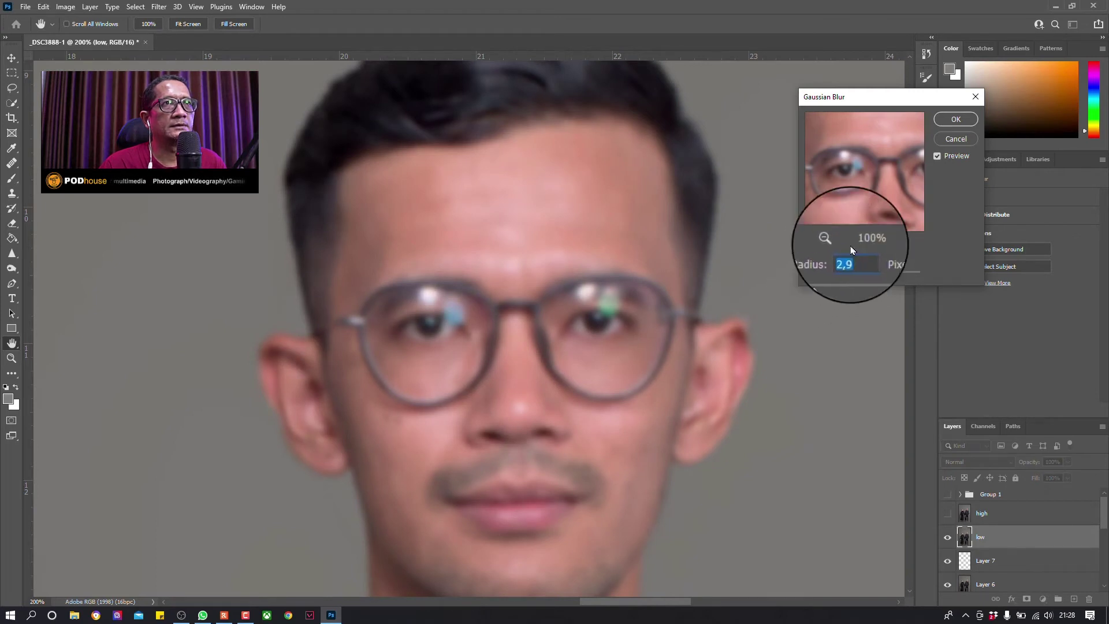
left_click(955, 120)
key("j")
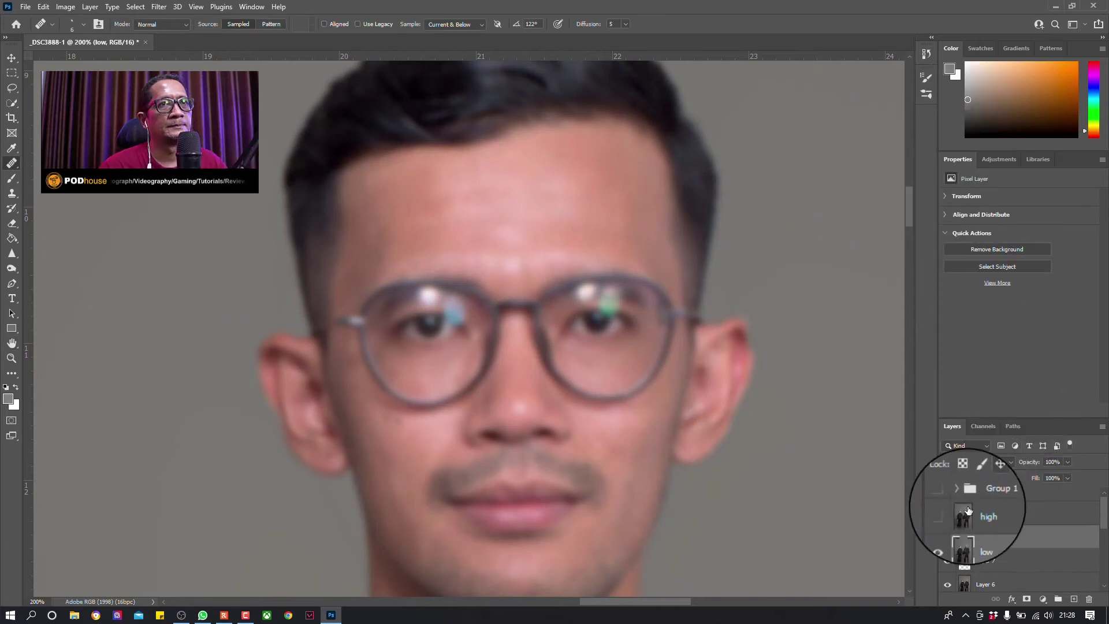
Step: Apply Image onto the high layer from low with Add blending, Invert and Scale 2
left_click(947, 513)
left_click(981, 513)
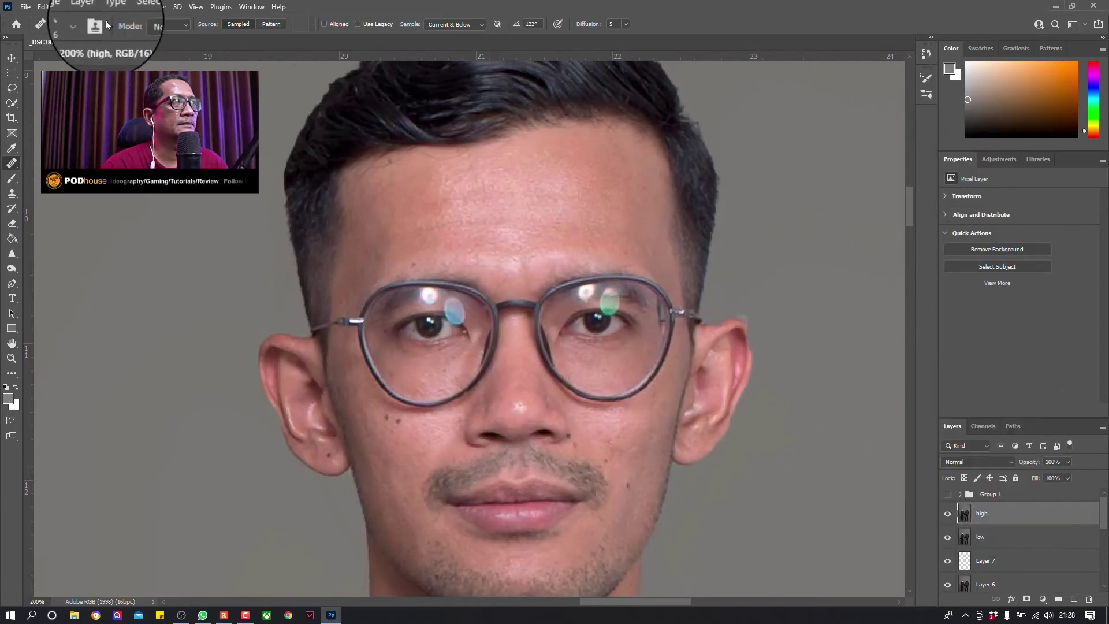
left_click(65, 7)
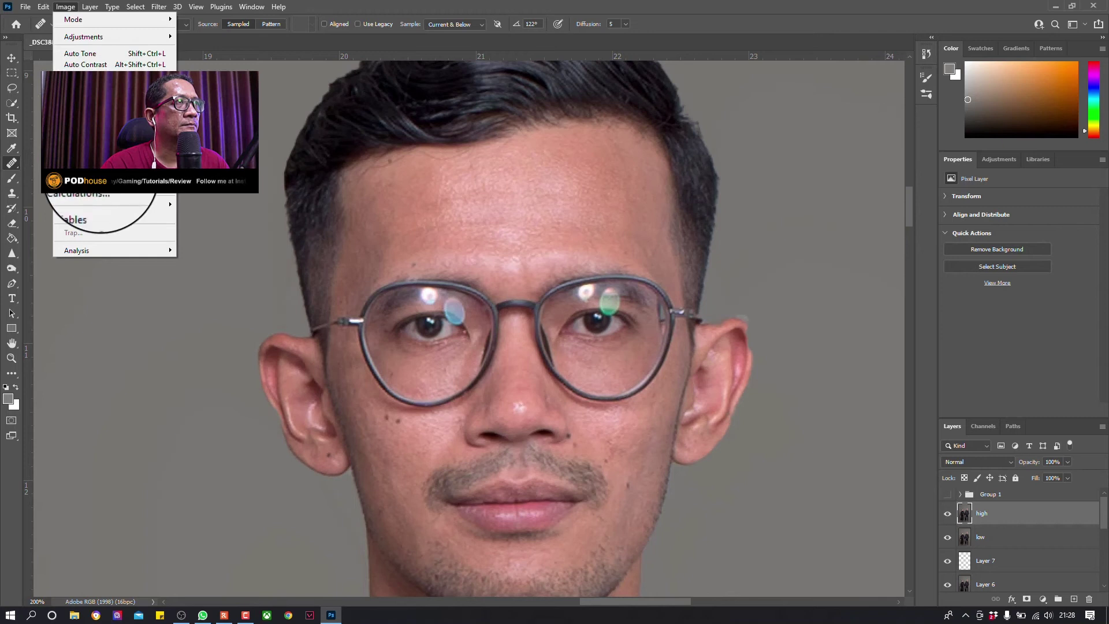
left_click(86, 180)
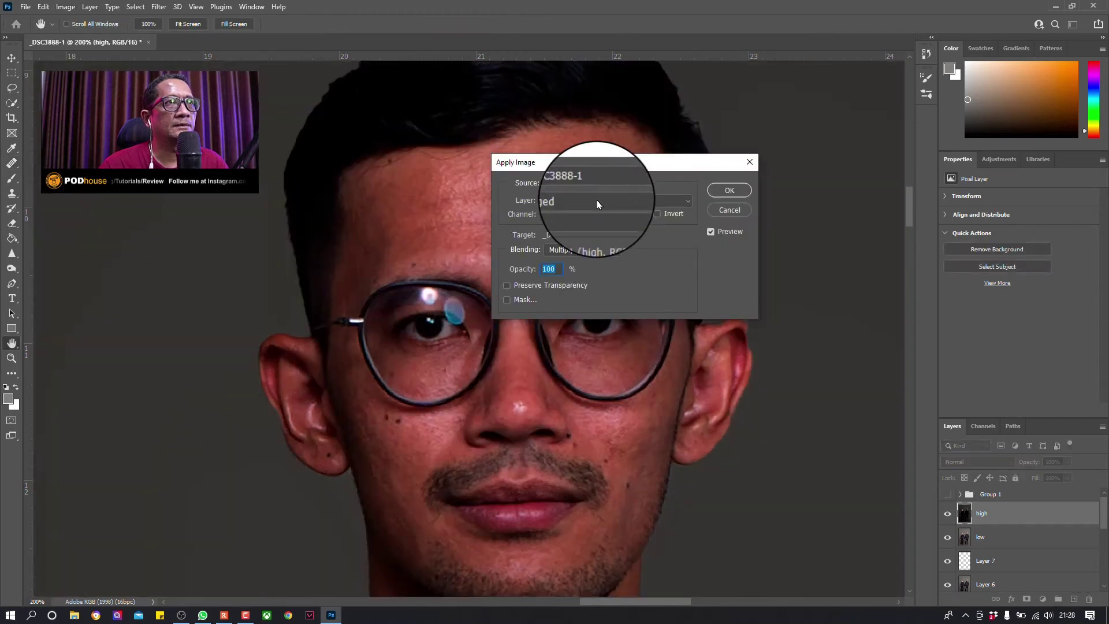
left_click(596, 200)
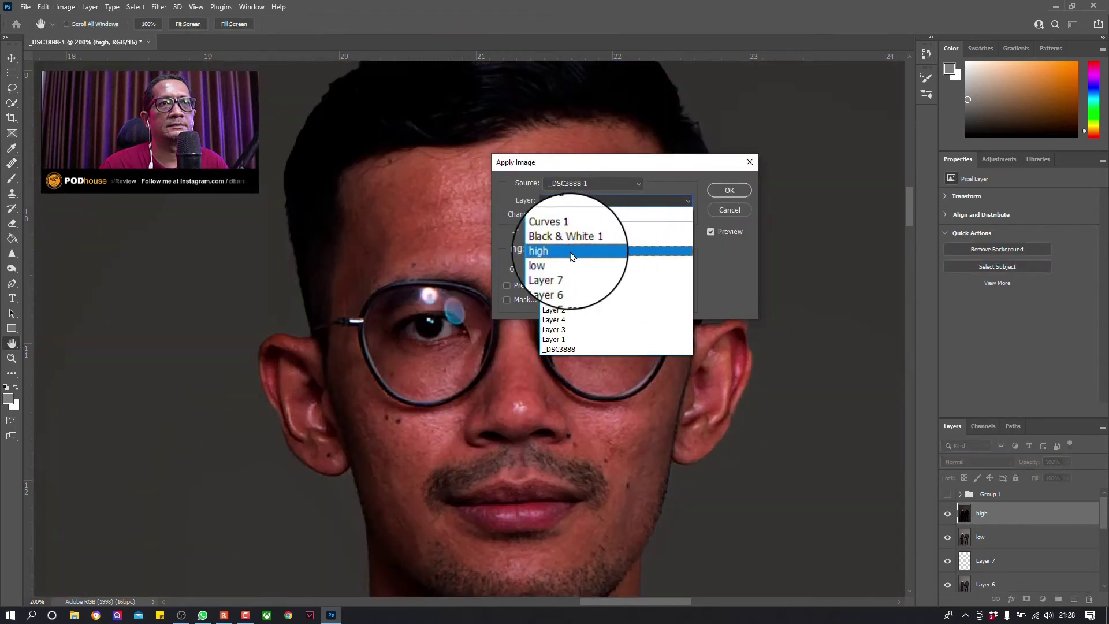
left_click(664, 183)
left_click(577, 202)
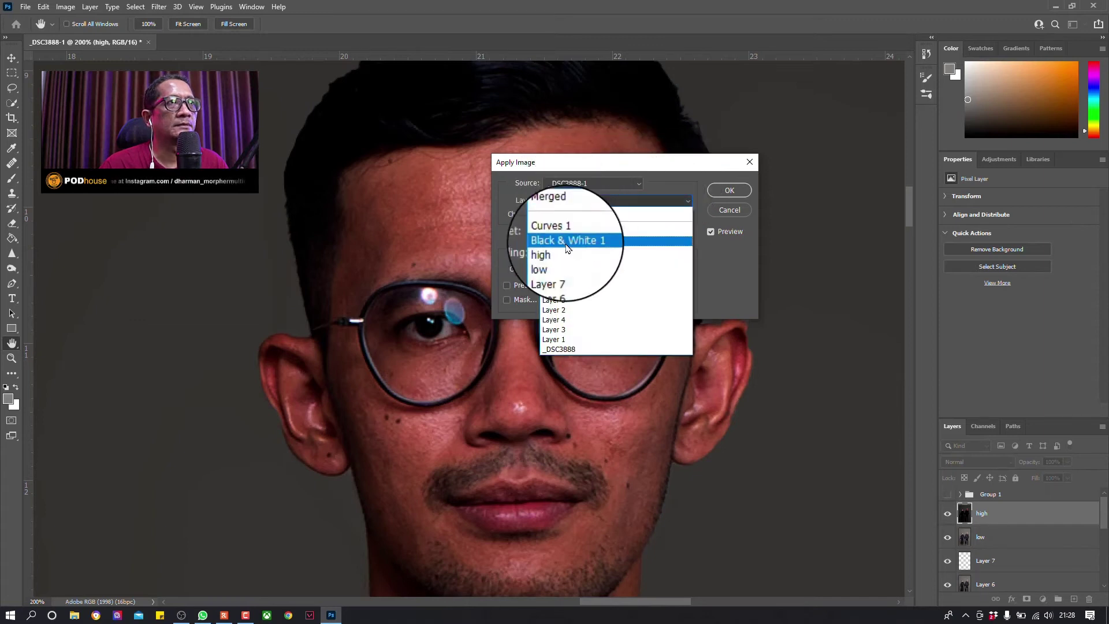
left_click(565, 258)
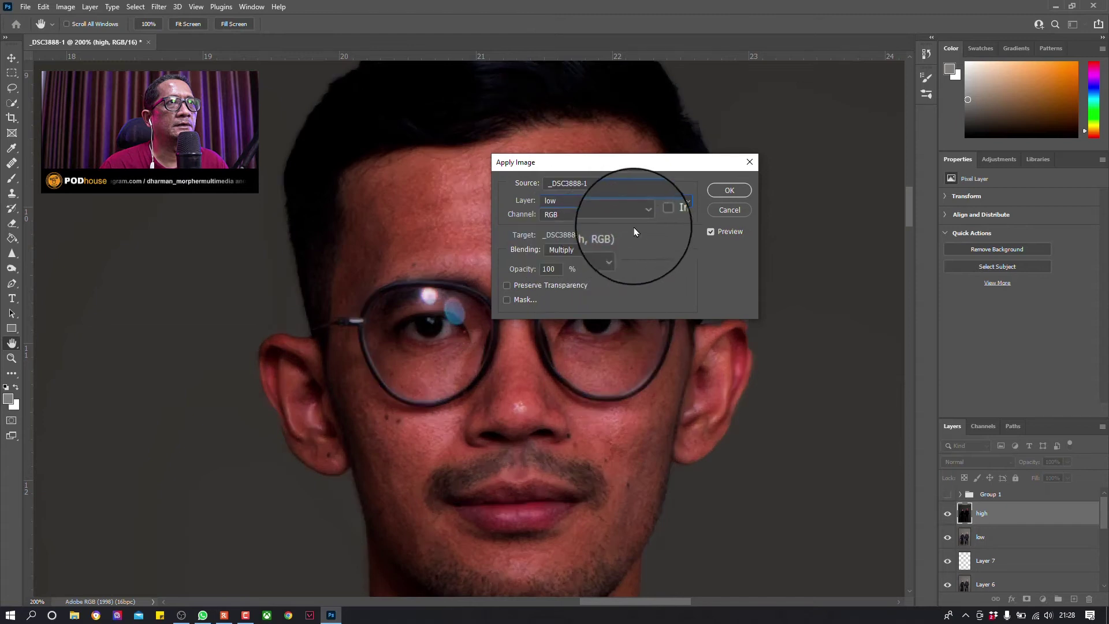
left_click(586, 249)
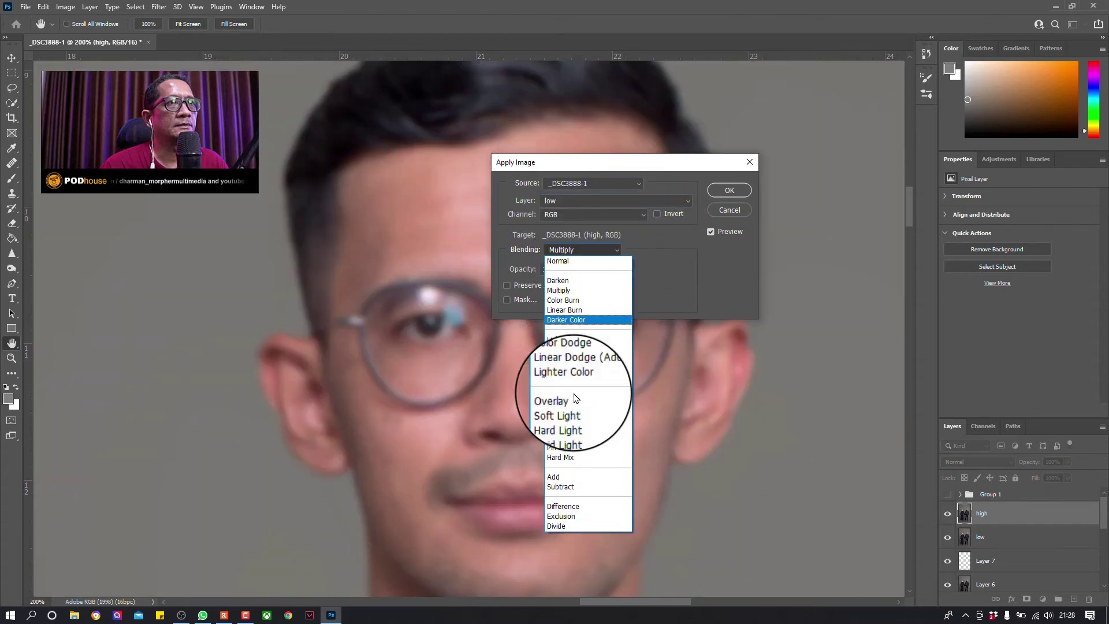
left_click(560, 477)
left_click(657, 214)
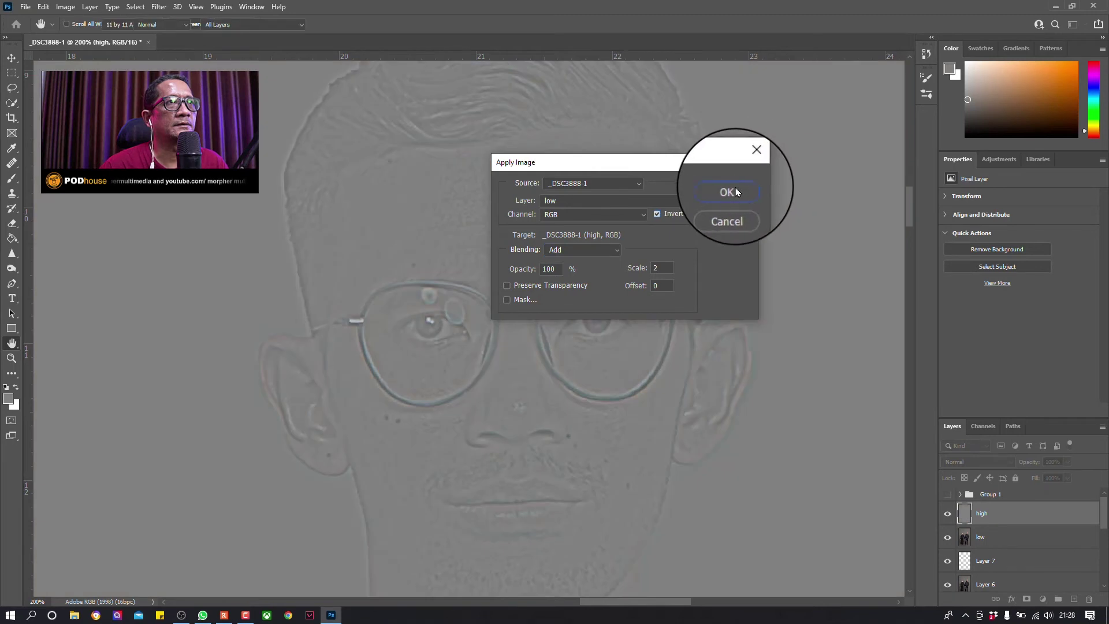
left_click(726, 192)
key("j")
Step: Set high to Linear Light and group it with the low layer
left_click(971, 464)
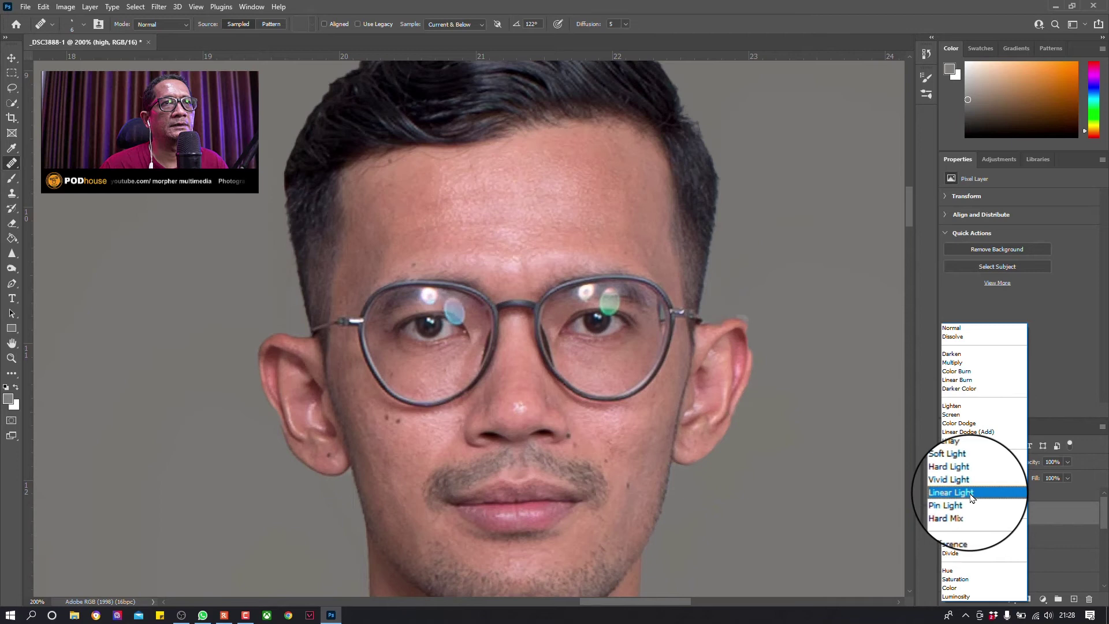
left_click(969, 493)
left_click(991, 538, "ctrl")
key("ctrl+g")
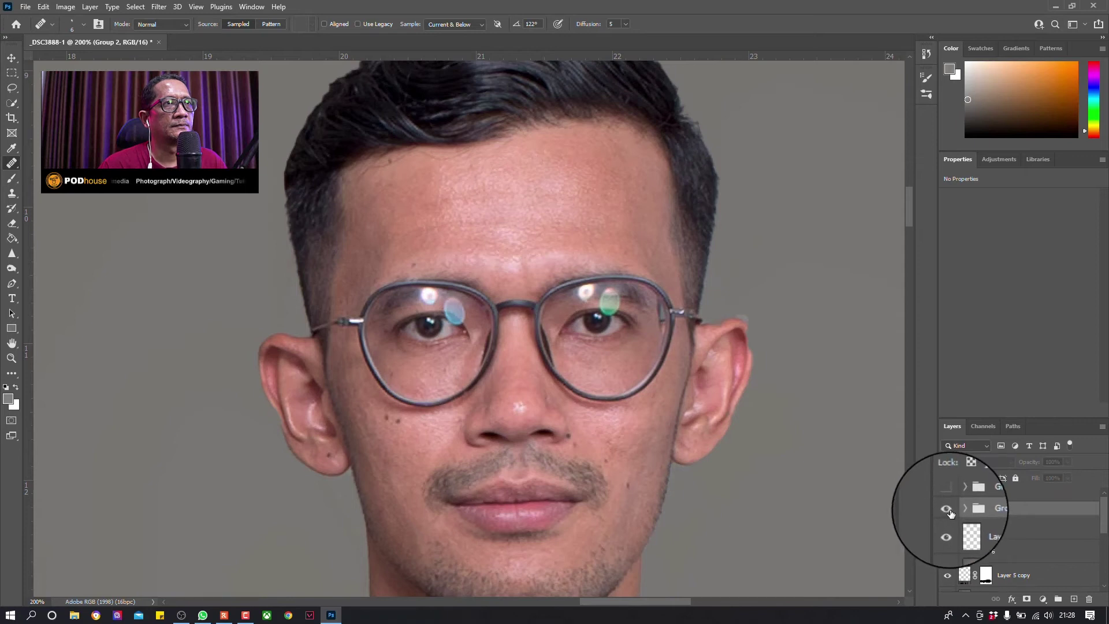
Step: Show the new group and rename it 'fs'
left_click(947, 508)
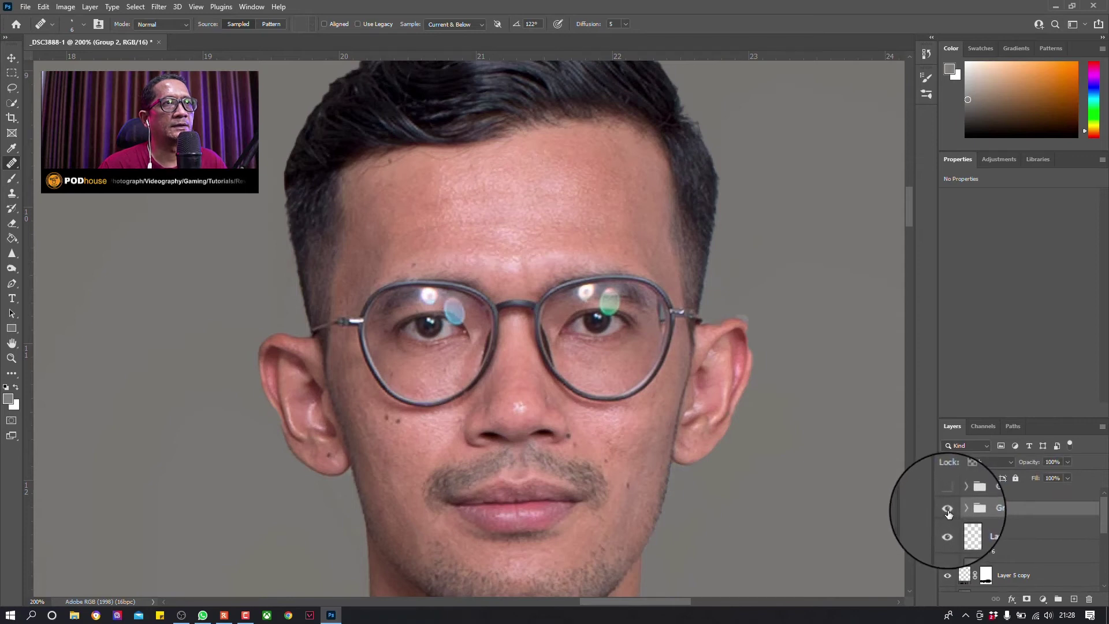
double_click(987, 508)
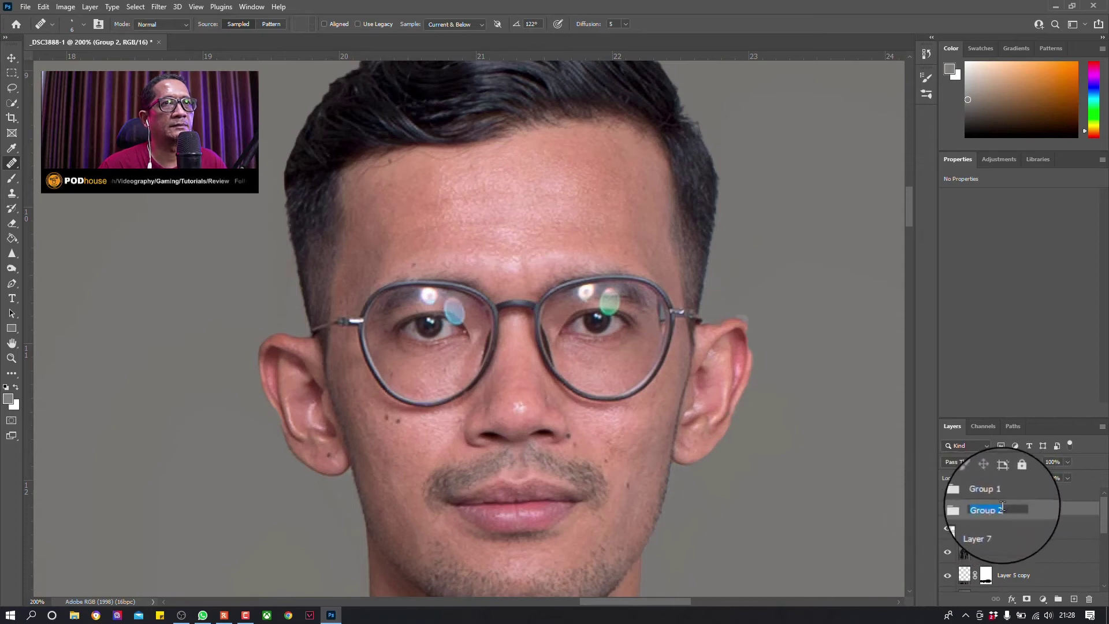
type("fs")
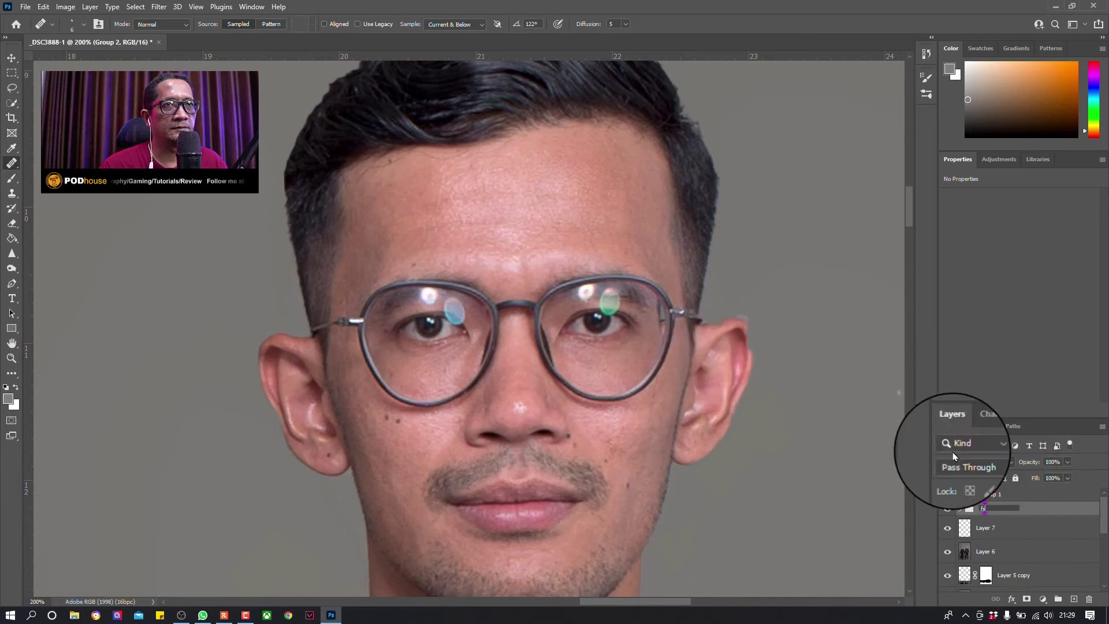
key("Return")
Step: Expand fs, hide high, and add an empty Layer 8 above low
left_click(959, 508)
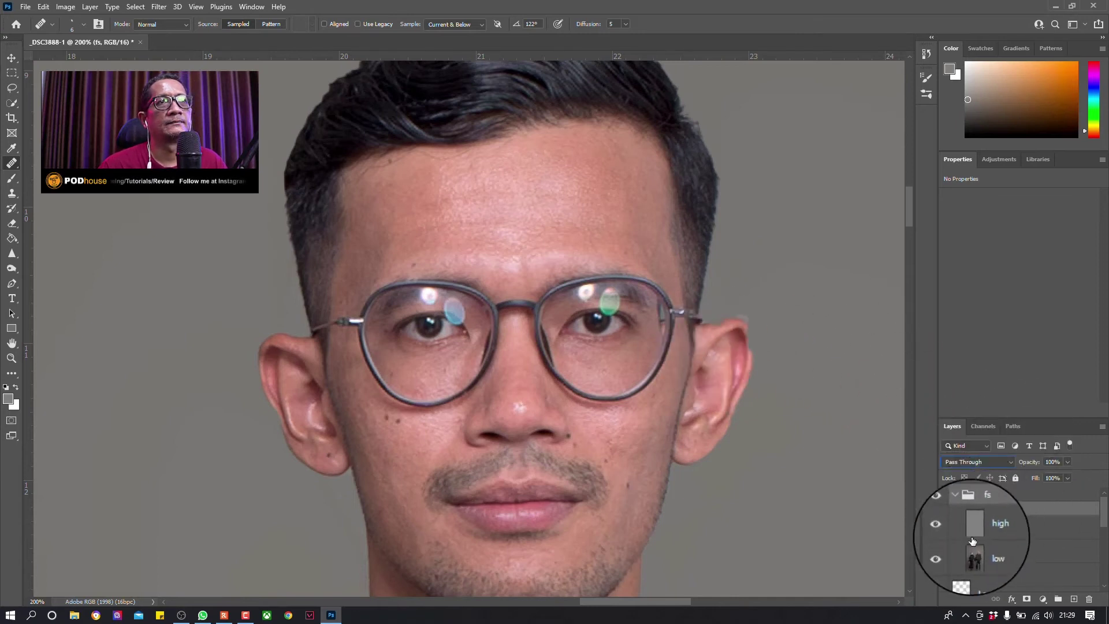
left_click(947, 527)
left_click(1013, 552)
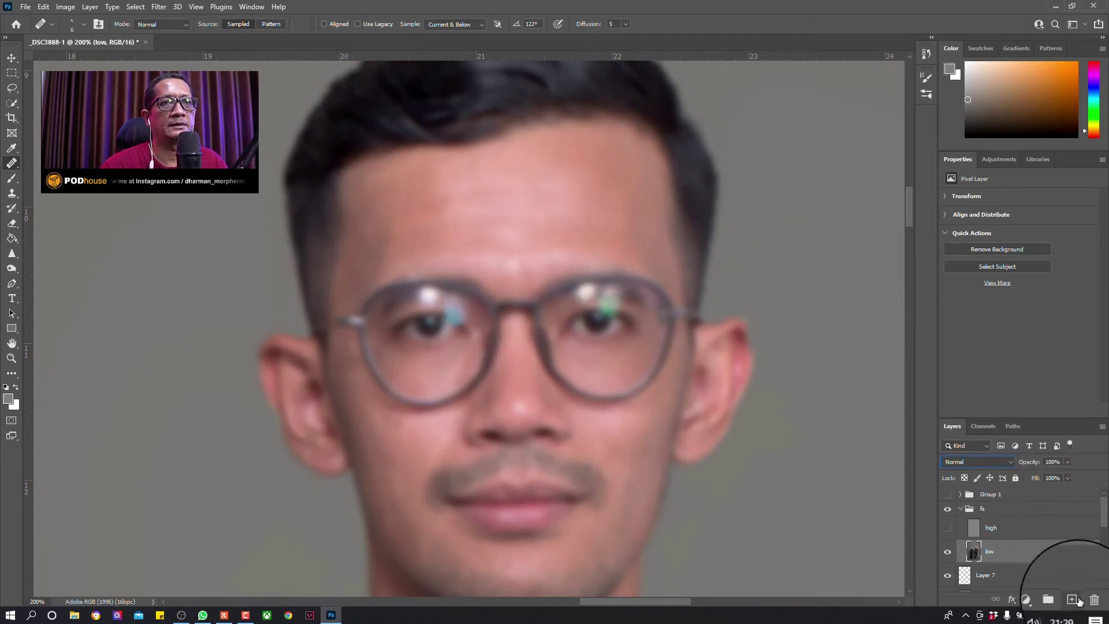
left_click(1077, 600)
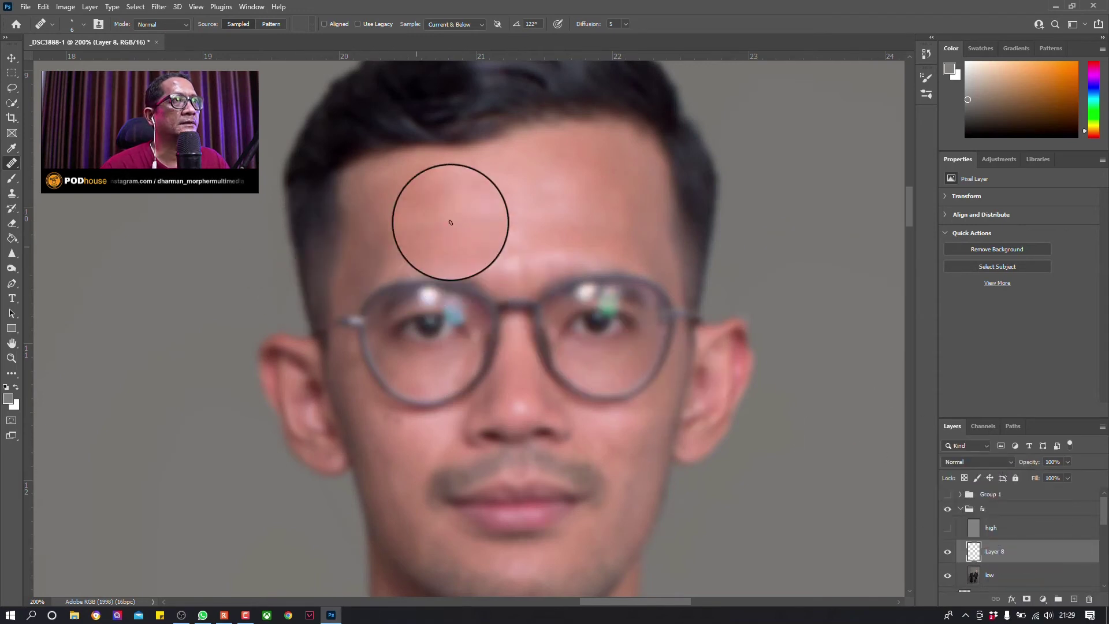
Step: Switch to the Mixer Brush at size 50 and smooth the man's cheek on Layer 8
right_click(13, 165)
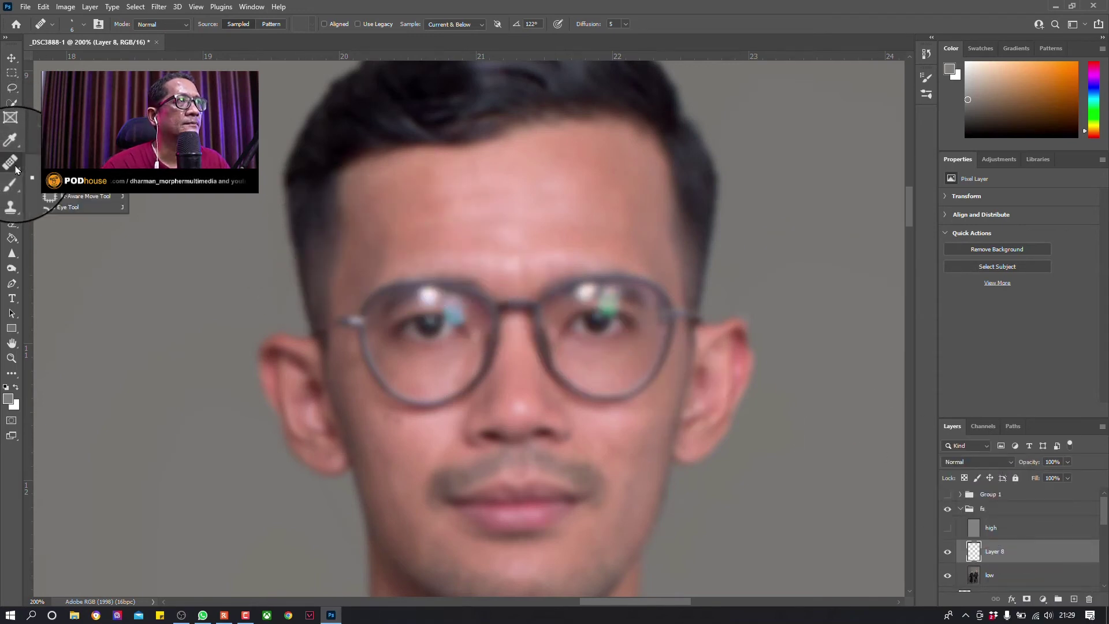
left_click(80, 175)
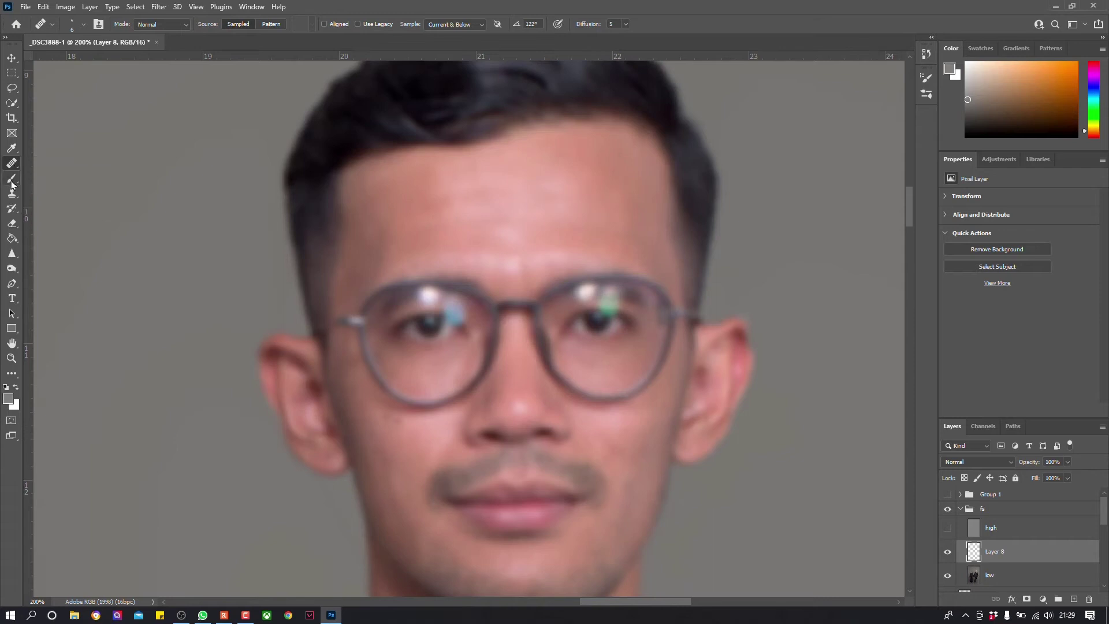
right_click(12, 184)
left_click(64, 211)
key("bracketleft")
key("bracketleft")
key("bracketleft")
key("bracketleft")
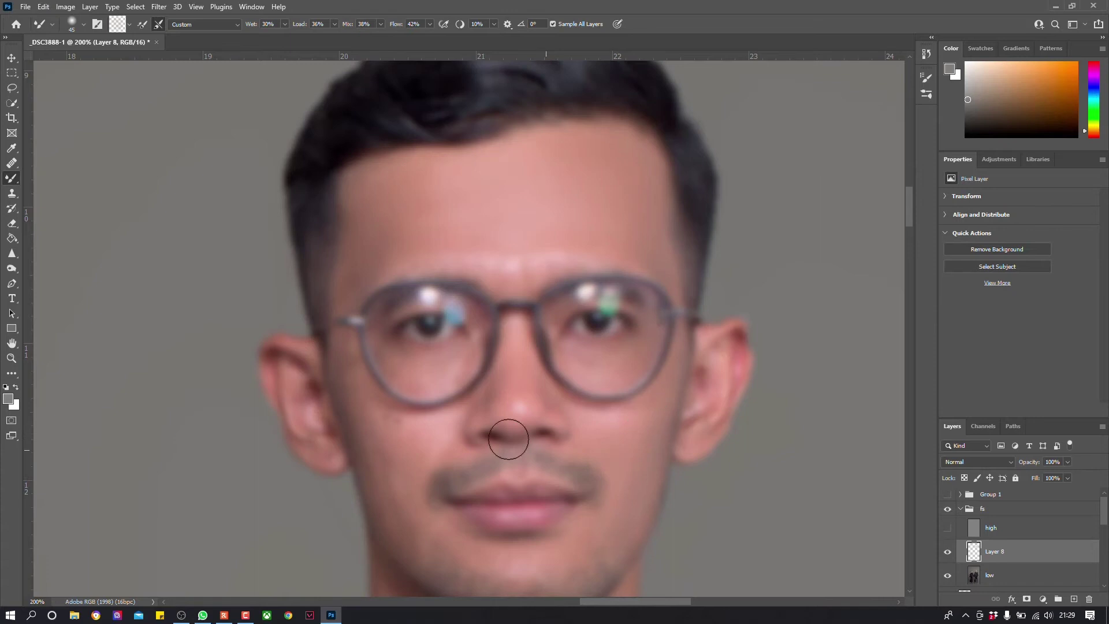
left_click_drag(371, 437, 470, 431)
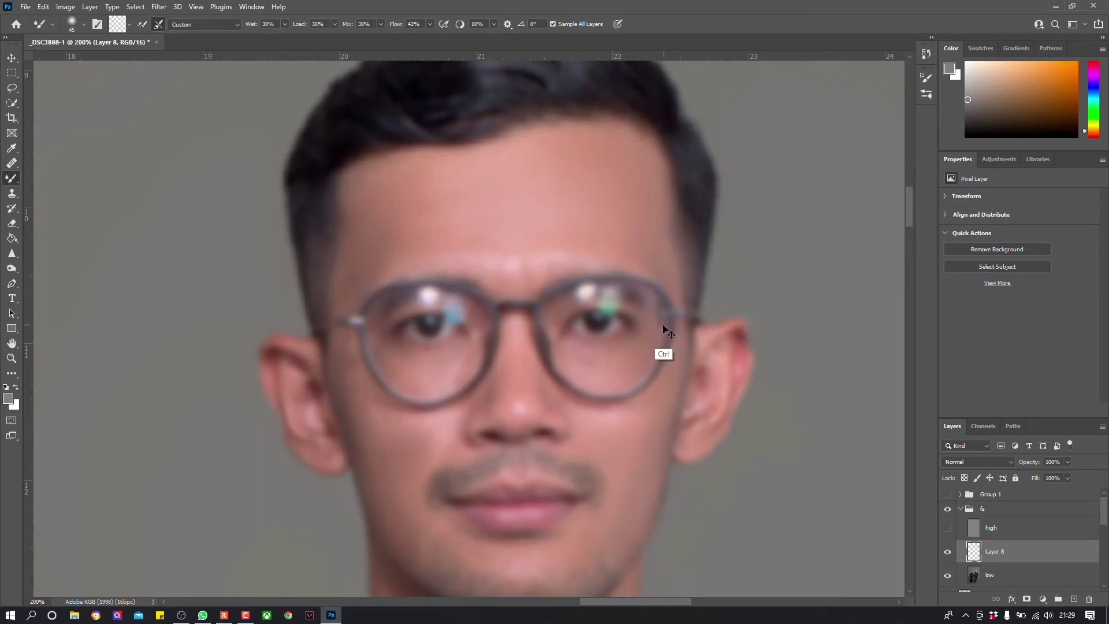
Step: Review the man's chin, neck and eyes, then show the high detail layer again
key("ctrl+plus")
scroll(403, 359, "down", 3)
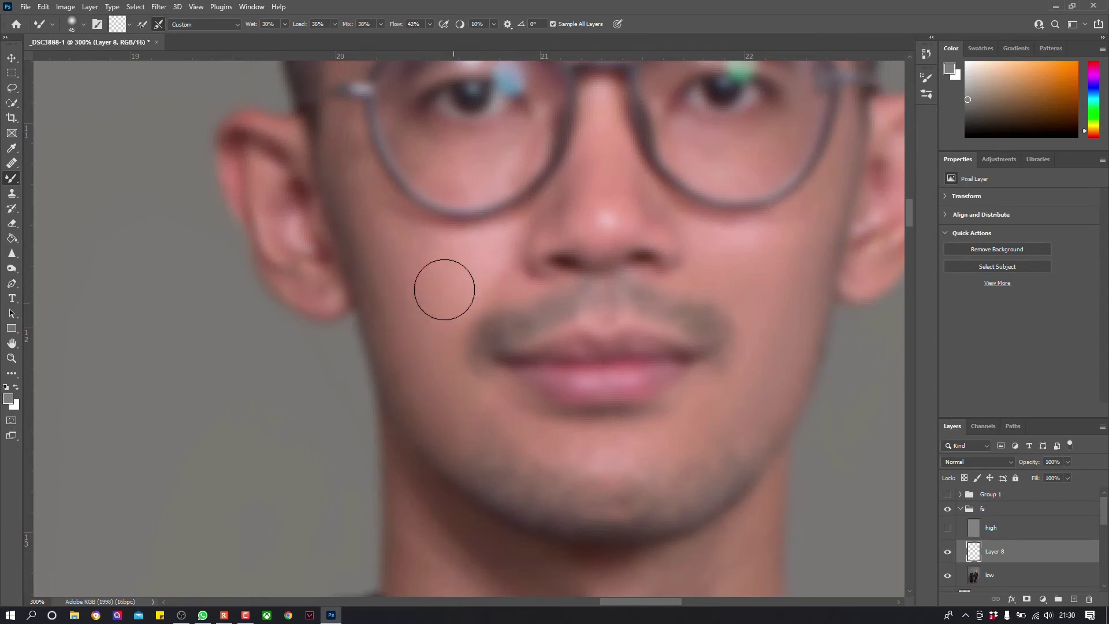
scroll(512, 279, "up", 2)
scroll(706, 322, "up", 3)
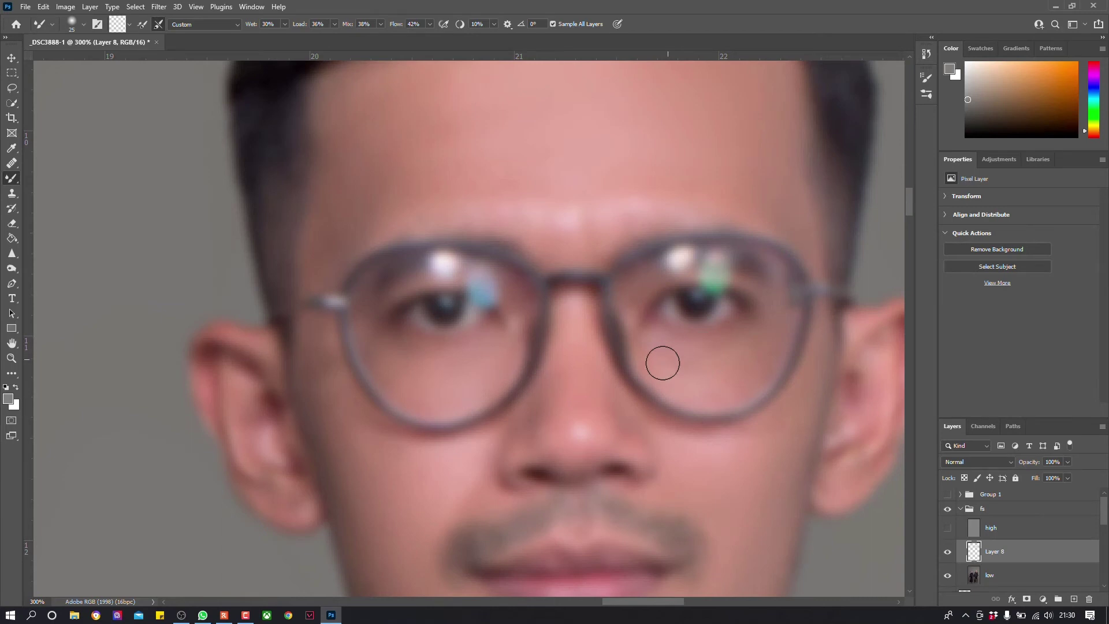
left_click_drag(758, 213, 543, 306)
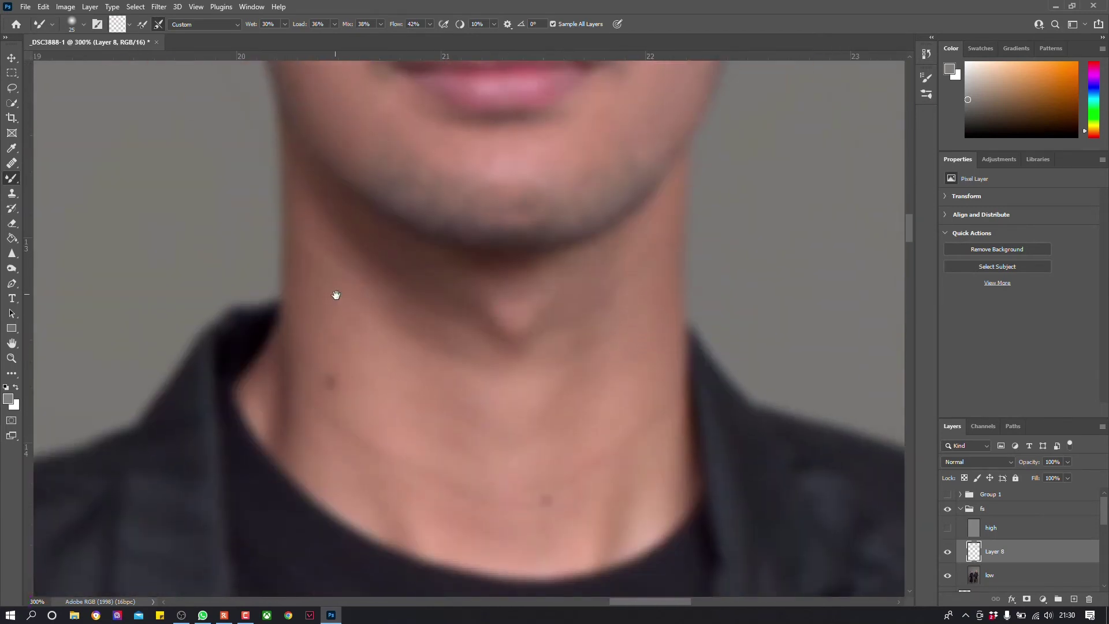
key("ctrl+minus")
key("ctrl+minus")
key("ctrl+minus")
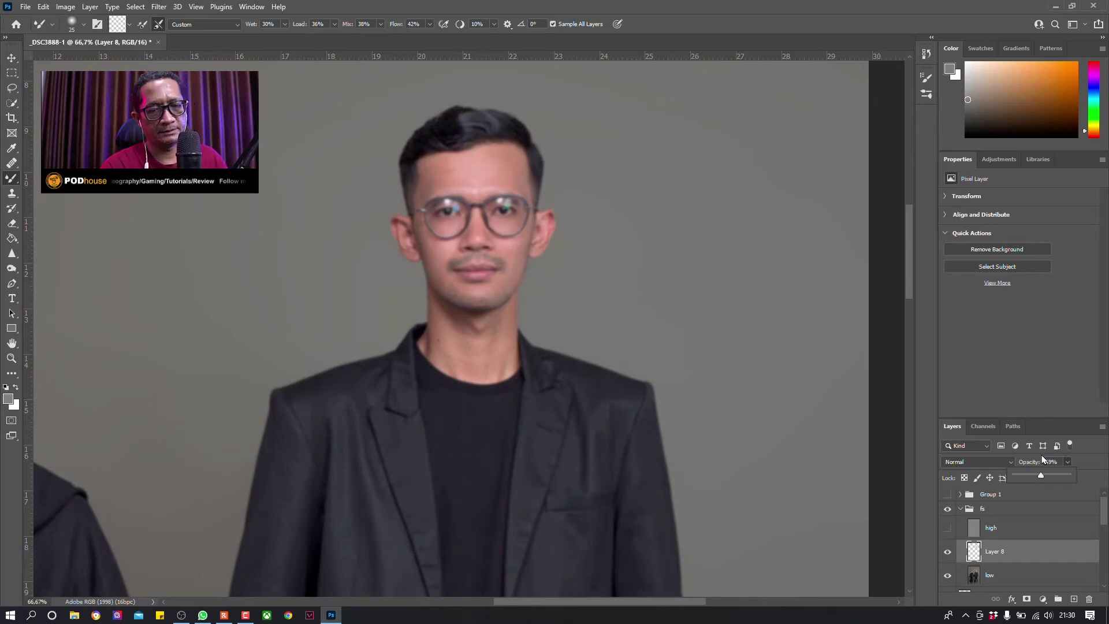
key("ctrl+plus")
key("ctrl+plus")
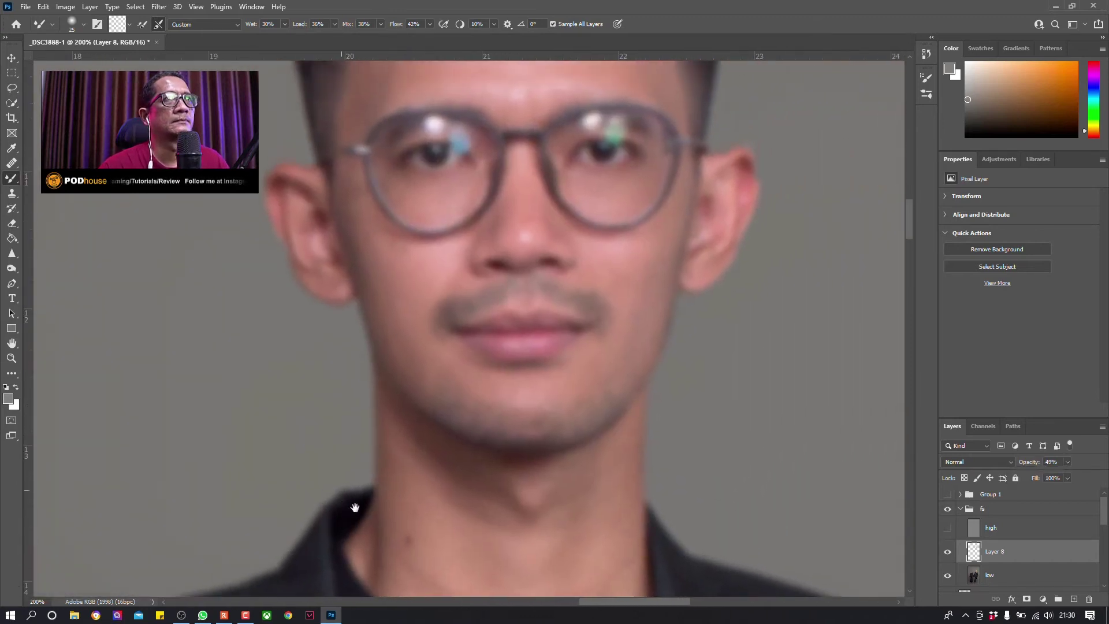
left_click_drag(351, 272, 353, 546)
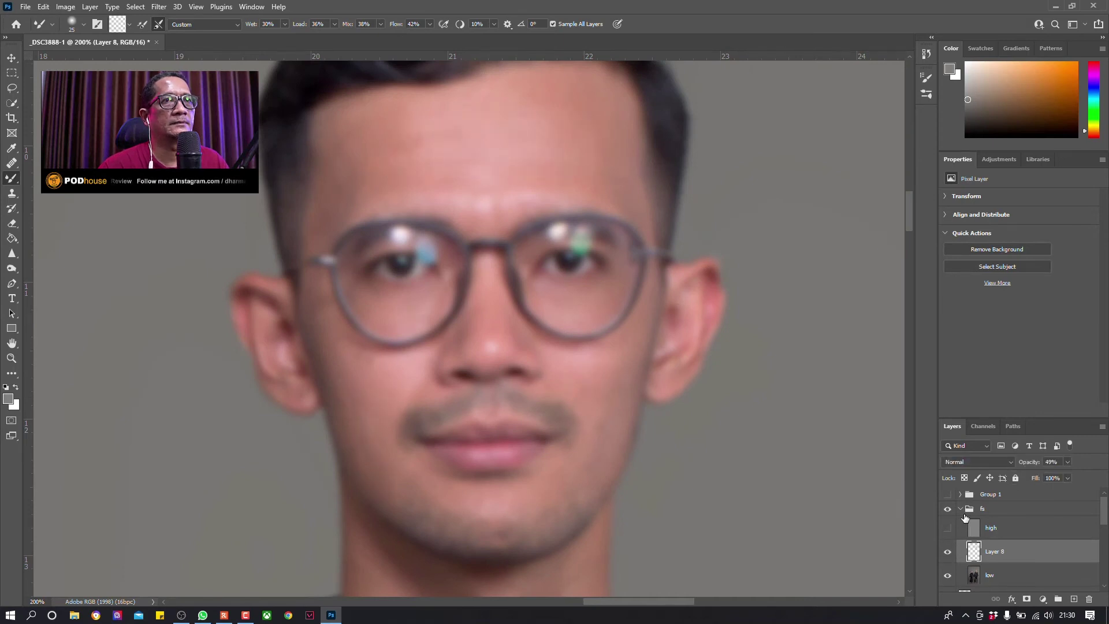
left_click(948, 527)
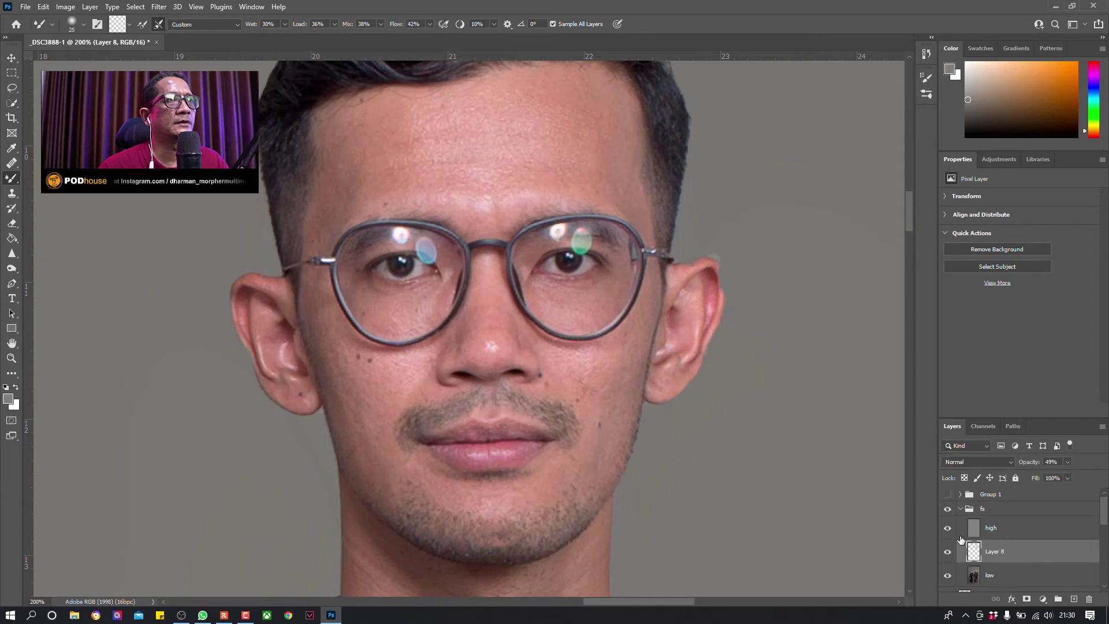
Step: Hide the high layer and frame the woman's face with a smaller brush
left_click(948, 528)
mouse_move(470, 388)
left_mouse_down()
mouse_move(589, 250)
mouse_move(592, 280)
mouse_move(529, 308)
mouse_move(797, 254)
left_mouse_up()
left_click_drag(453, 356, 652, 347)
left_click_drag(522, 329, 721, 271)
mouse_move(468, 278)
left_mouse_down()
mouse_move(612, 294)
mouse_move(647, 401)
mouse_move(629, 411)
left_mouse_up()
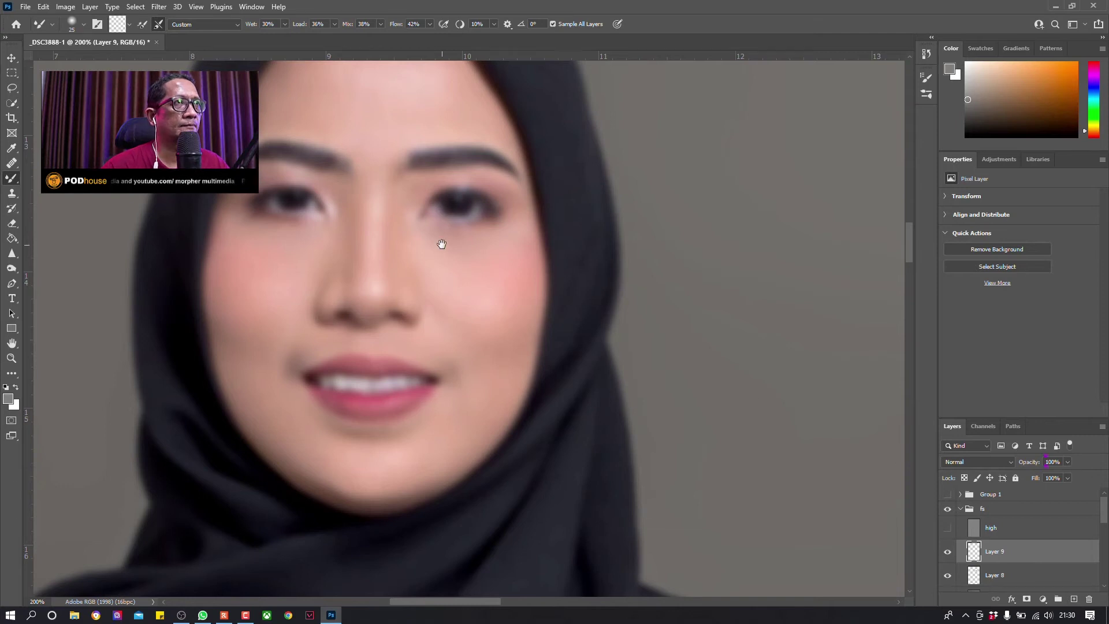
left_click_drag(441, 244, 474, 353)
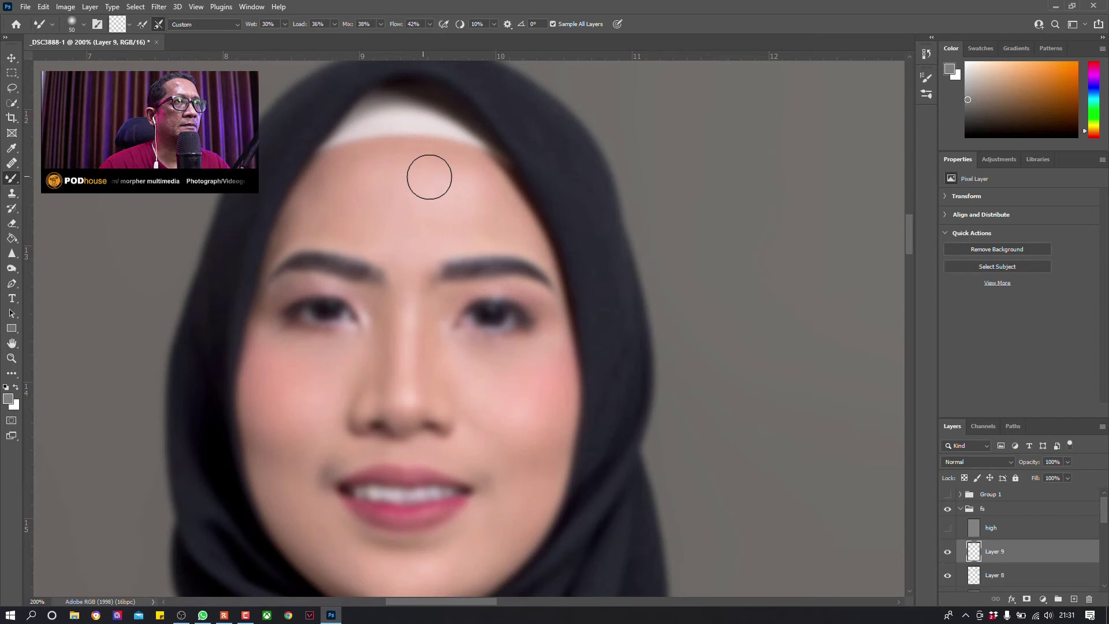
key("bracketleft")
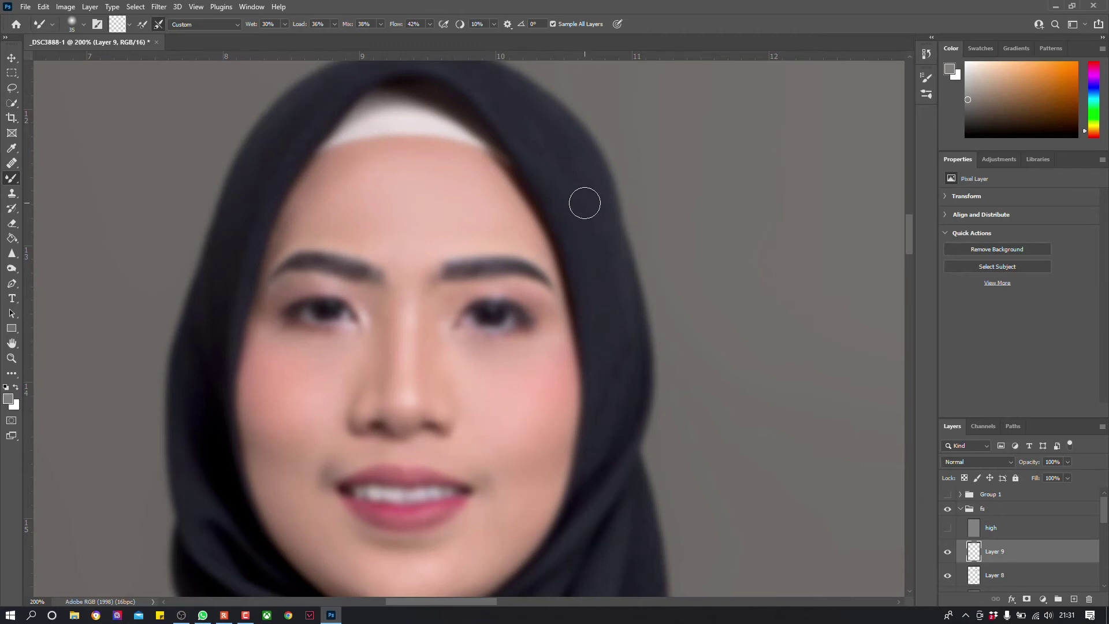
key("ctrl+plus")
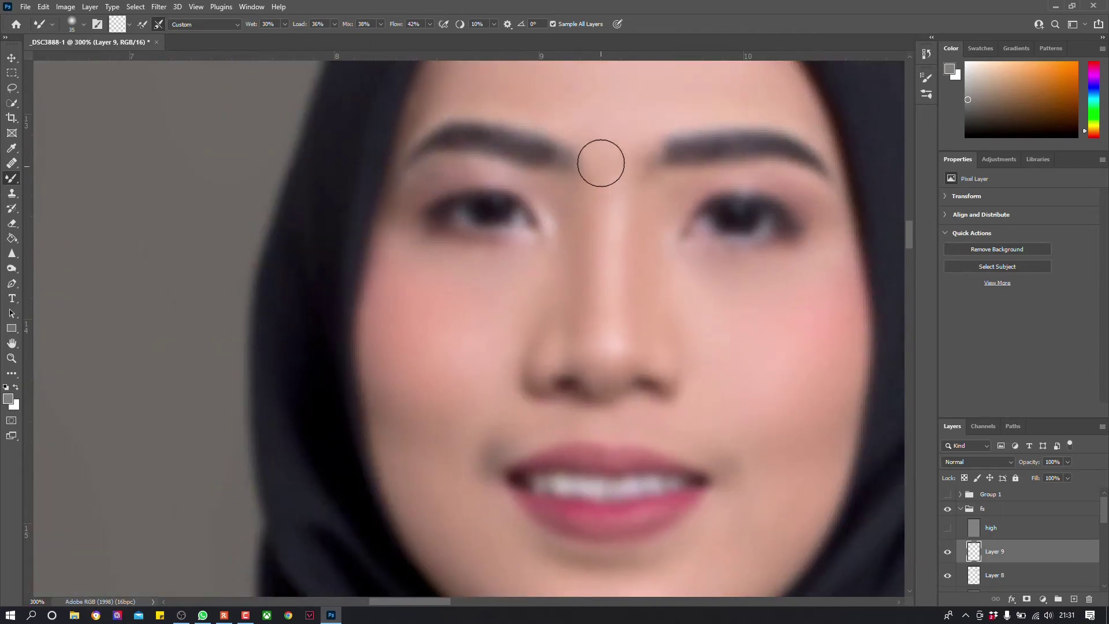
scroll(427, 358, "down", 3)
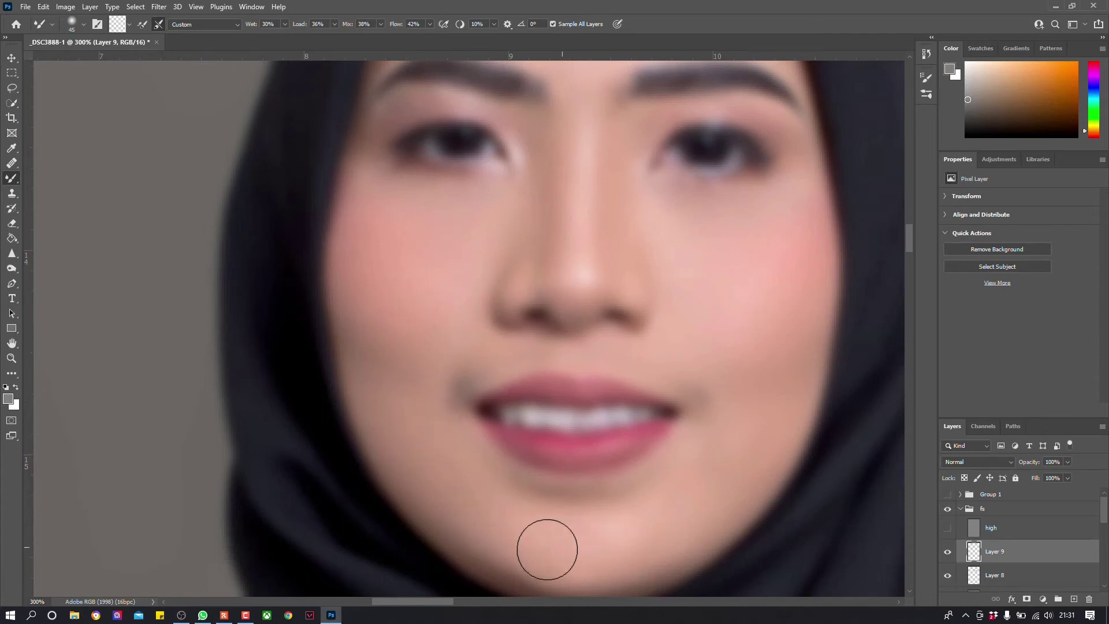
key("bracketleft")
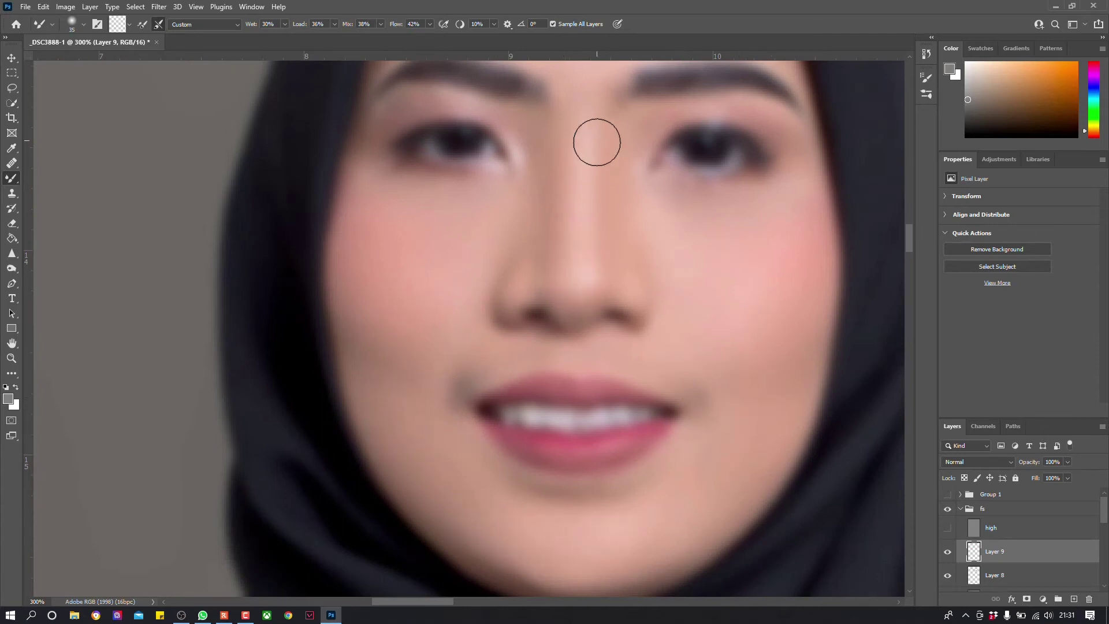
scroll(655, 347, "up", 5)
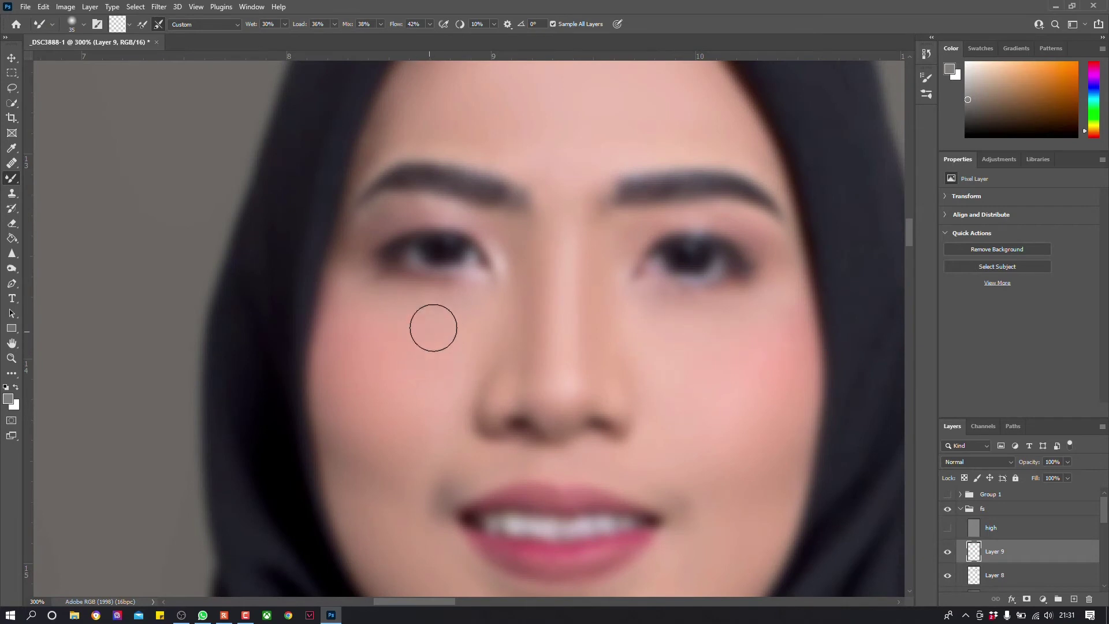
key("ctrl+minus")
key("ctrl+minus")
key("ctrl+minus")
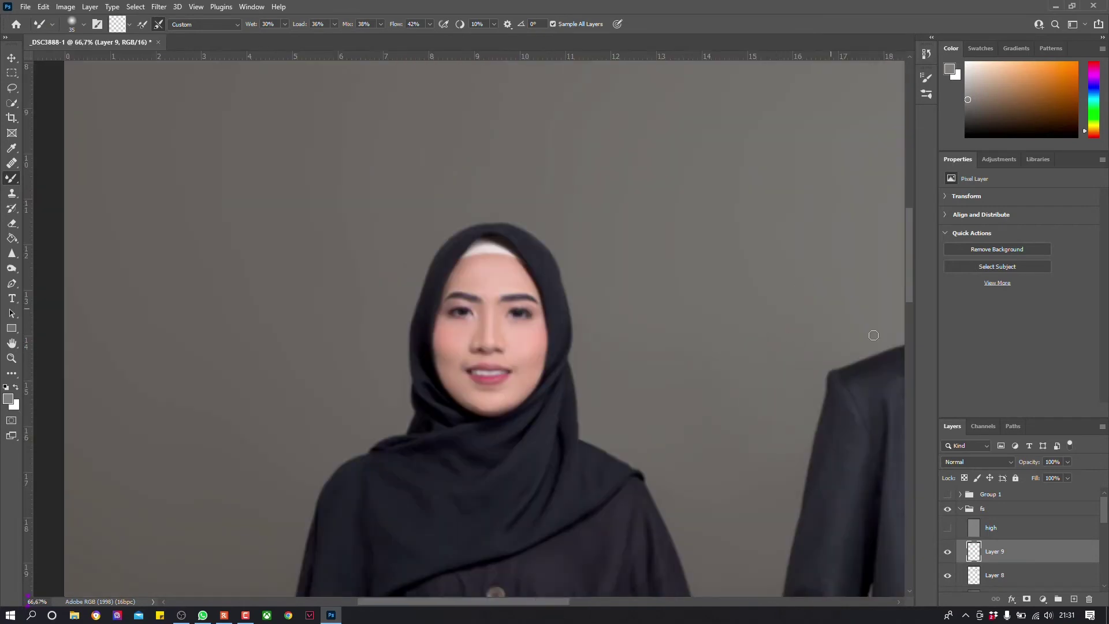
Step: Show the high layer again and set the smoothing layer to 70% opacity
left_click(947, 528)
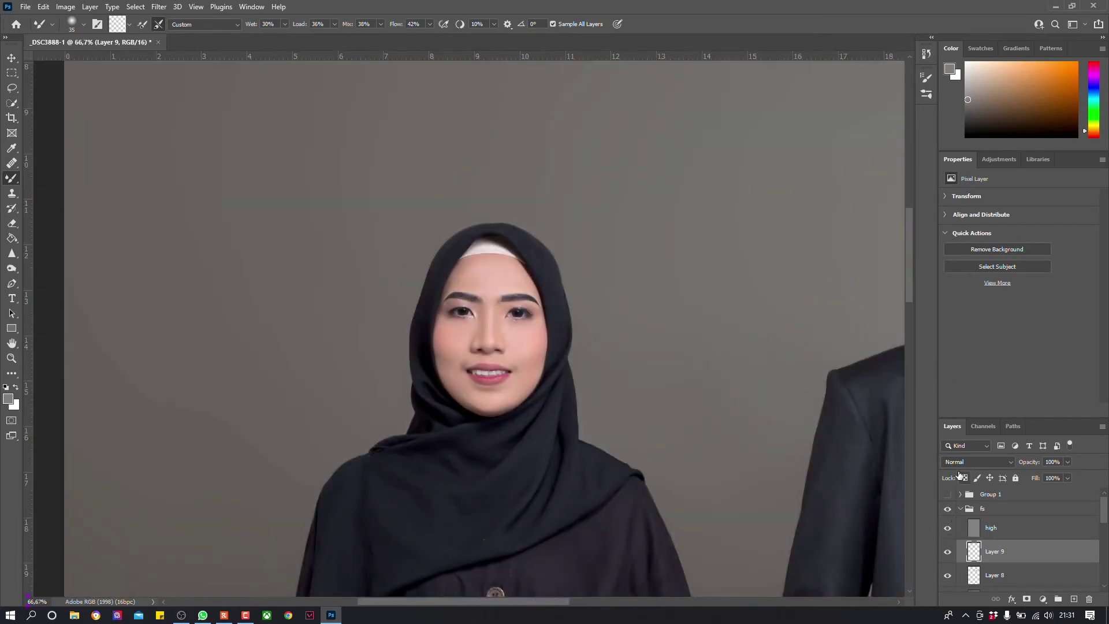
key("ctrl+plus")
key("ctrl+plus")
key("ctrl+plus")
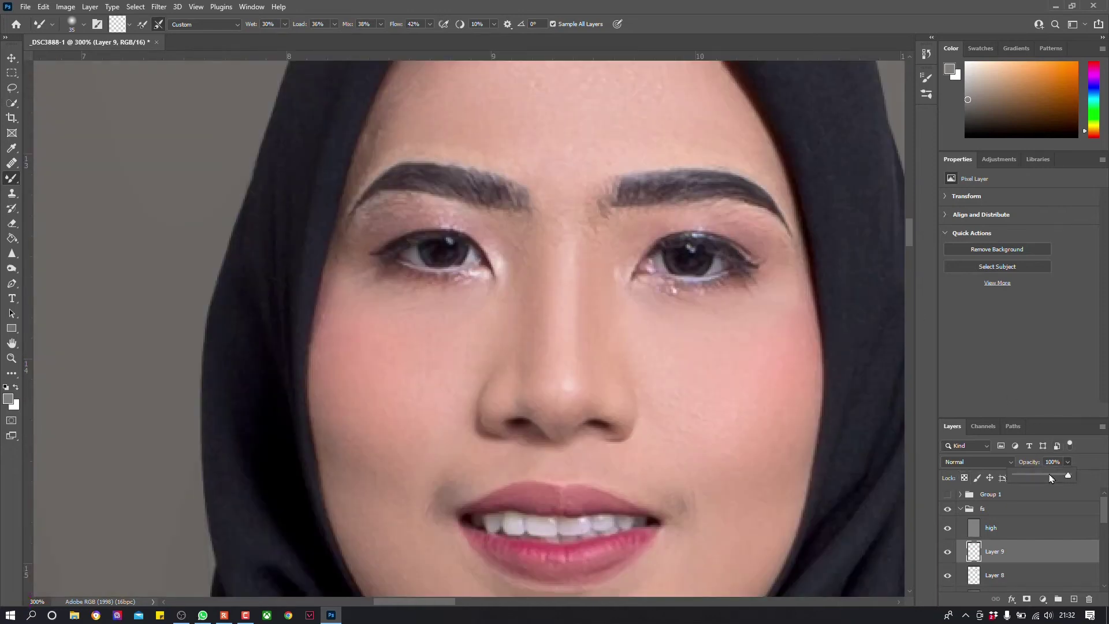
left_click_drag(1049, 483, 1053, 482)
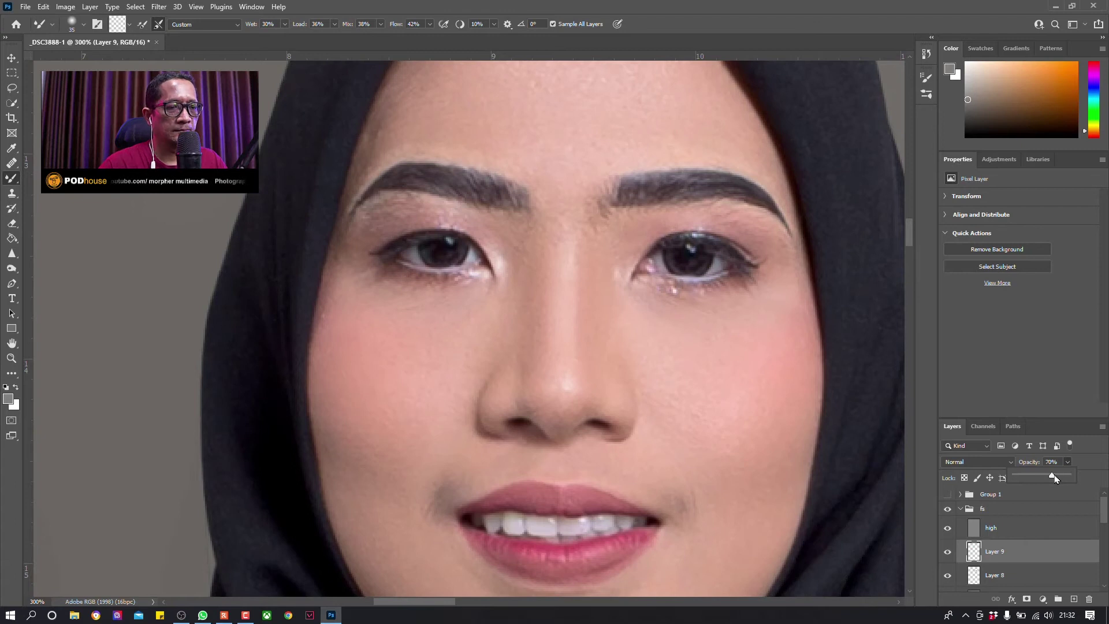
key("ctrl+minus")
key("ctrl+minus")
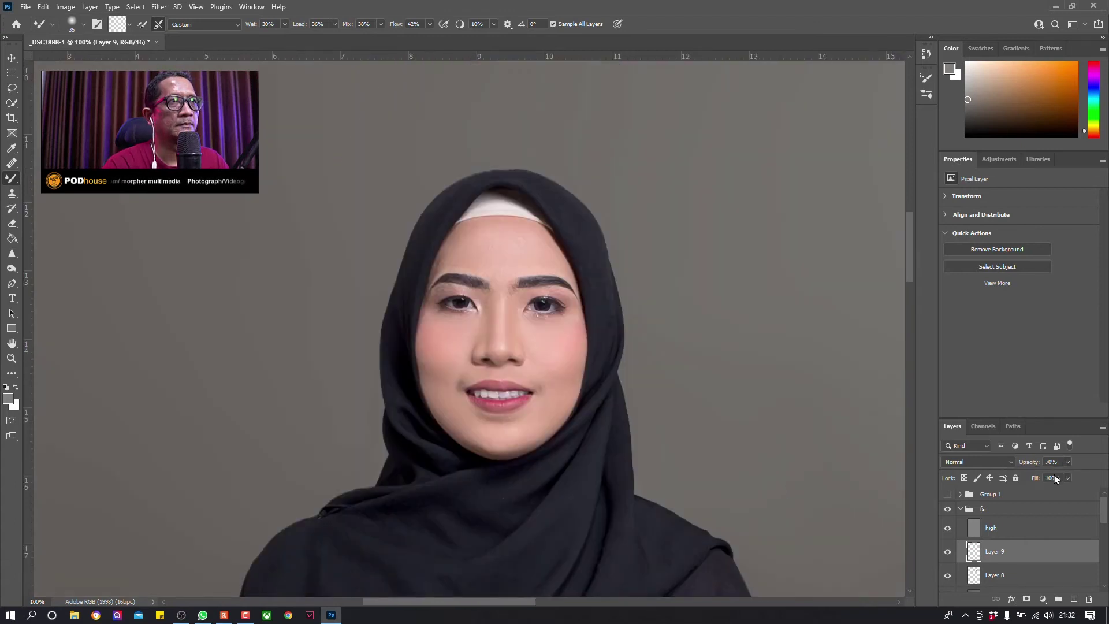
key("ctrl+minus")
key("ctrl+minus")
key("ctrl+minus")
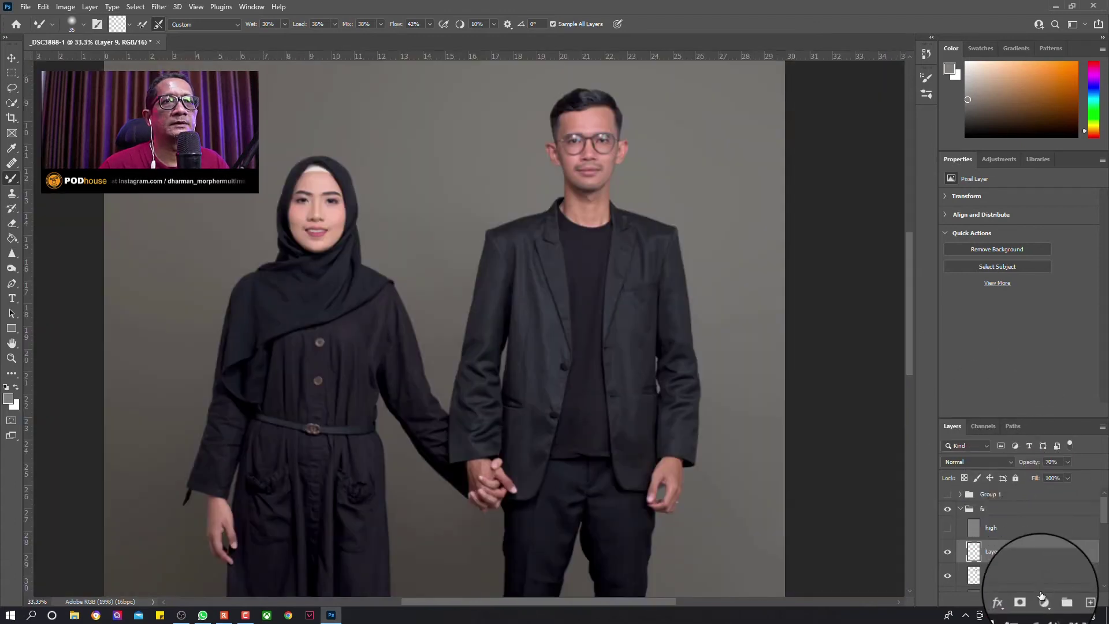
Step: Add a Curves adjustment layer with its midpoint raised to brighten the photo
left_click(1041, 596)
left_click(1047, 453)
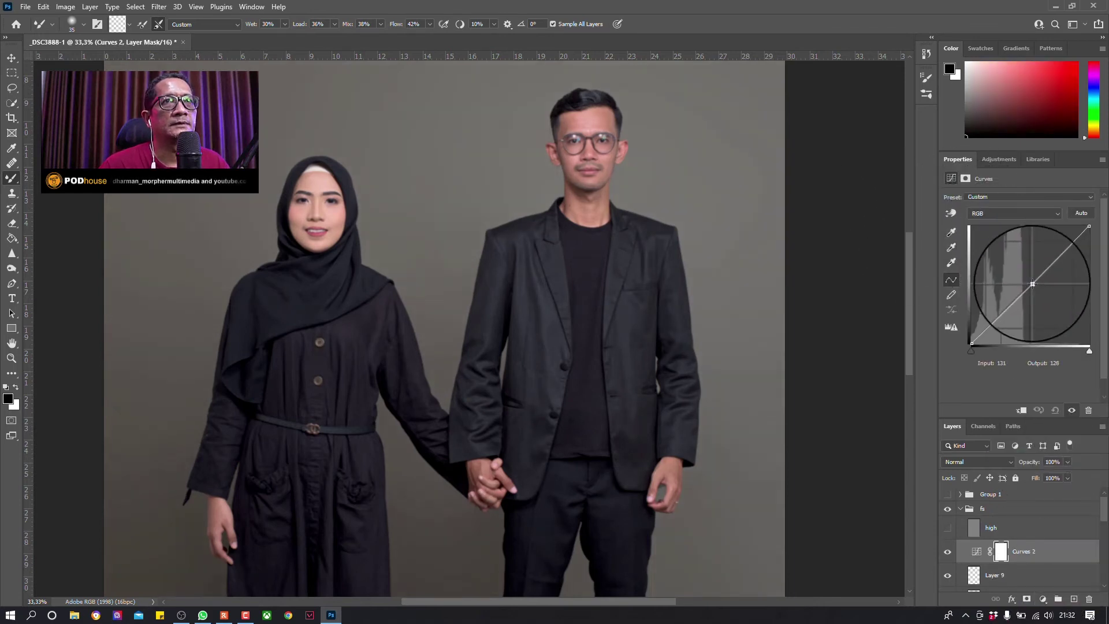
left_click_drag(1032, 283, 1024, 282)
left_click_drag(1023, 280, 1022, 279)
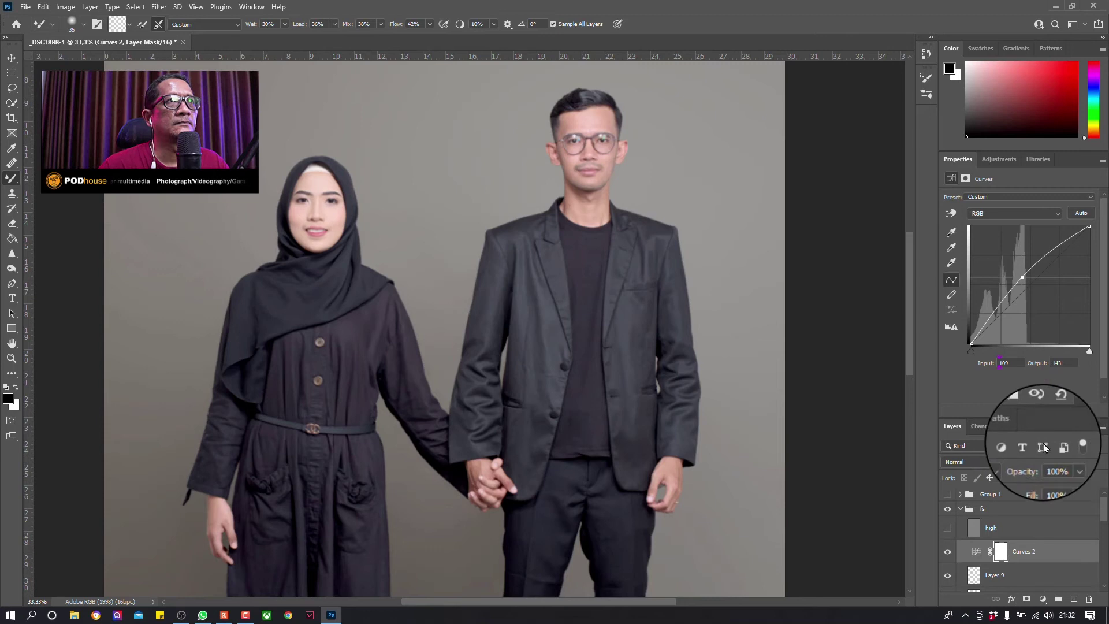
left_click(1060, 556)
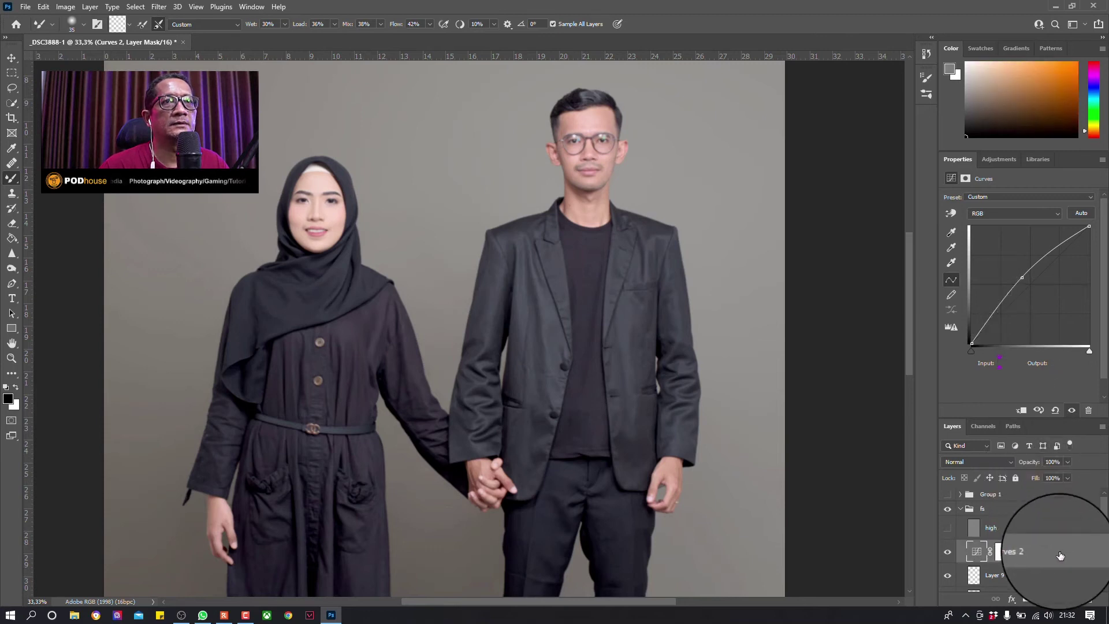
Step: In Curves 2's Blending Options, Alt-split the Underlying Layer black handle to exclude darker tones
double_click(1060, 556)
left_click_drag(792, 361, 912, 363)
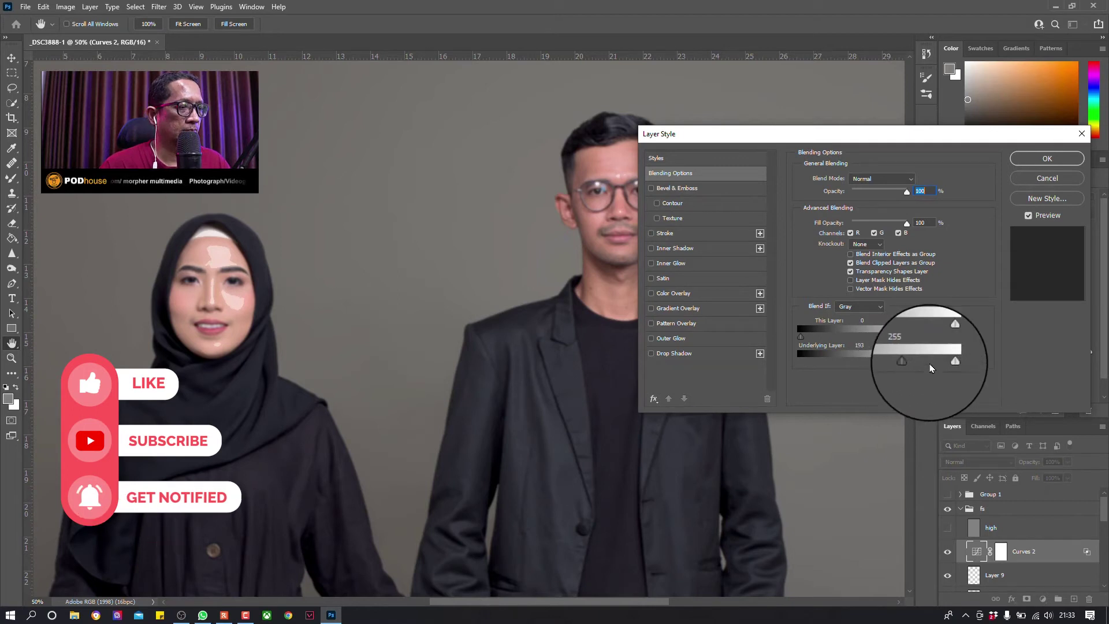
key("alt")
left_click_drag(911, 362, 893, 367)
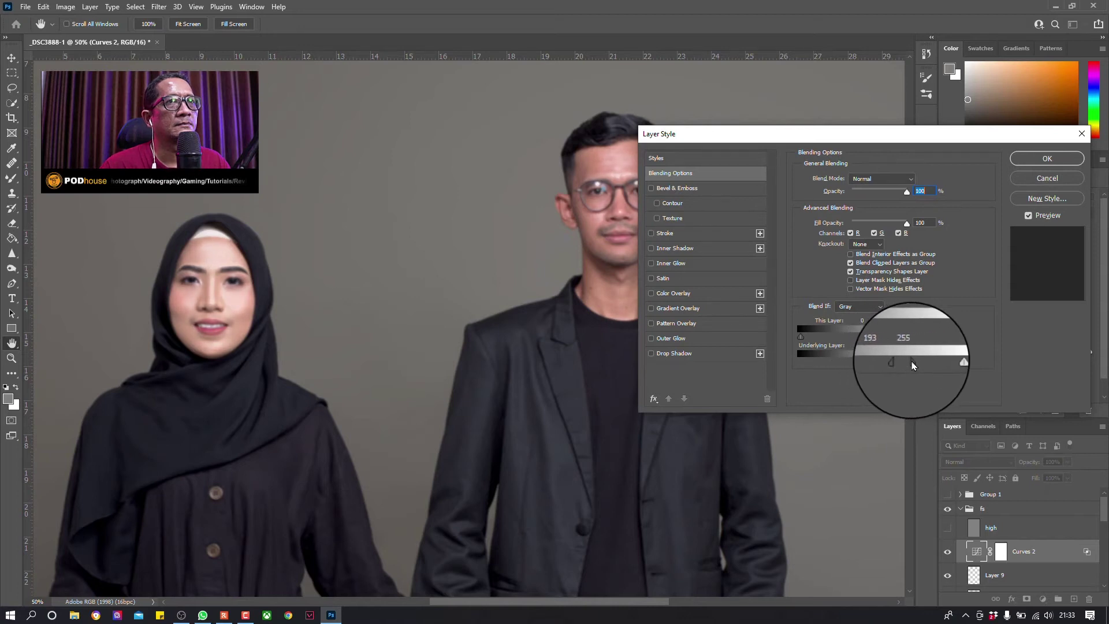
left_click_drag(924, 365, 928, 365)
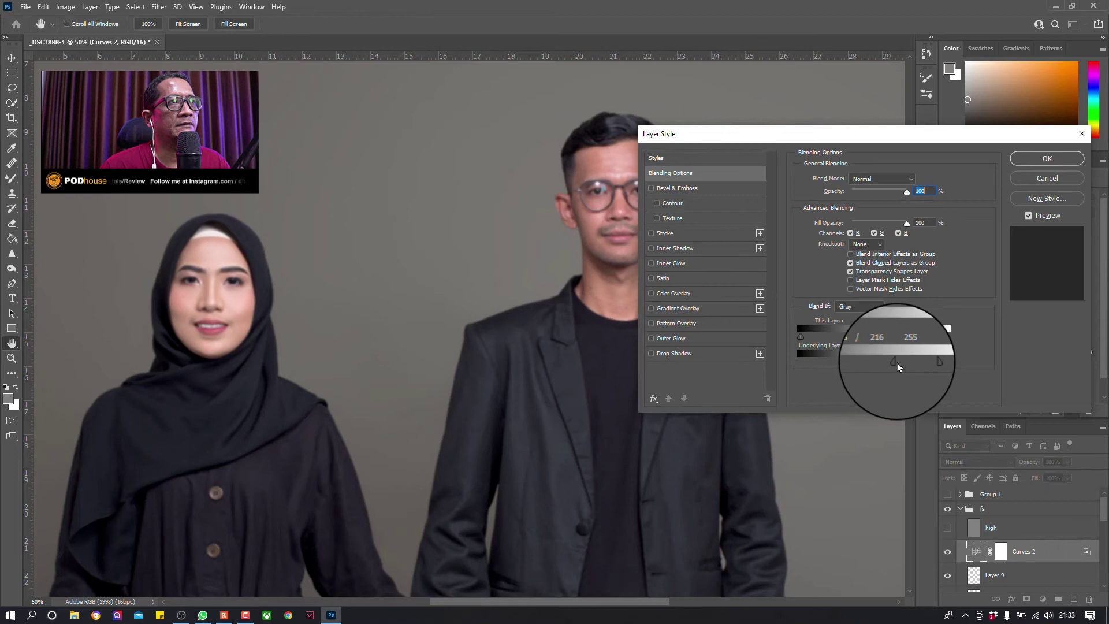
Step: Zoom in on the woman's face and refine the split to 173/222 before confirming
left_click_drag(407, 307, 571, 315)
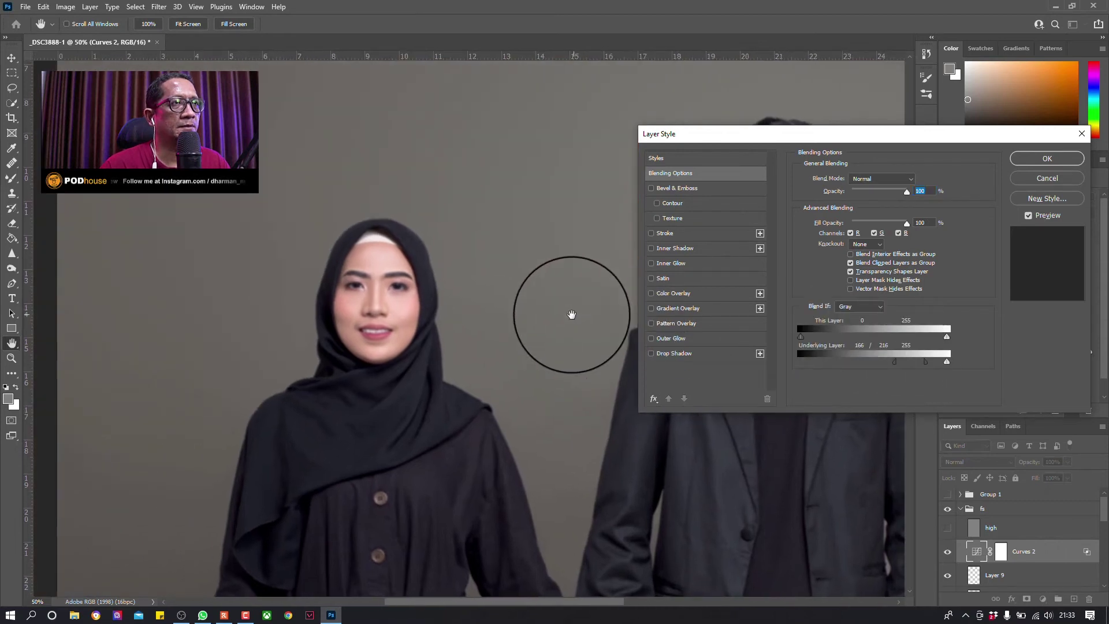
key("ctrl+plus")
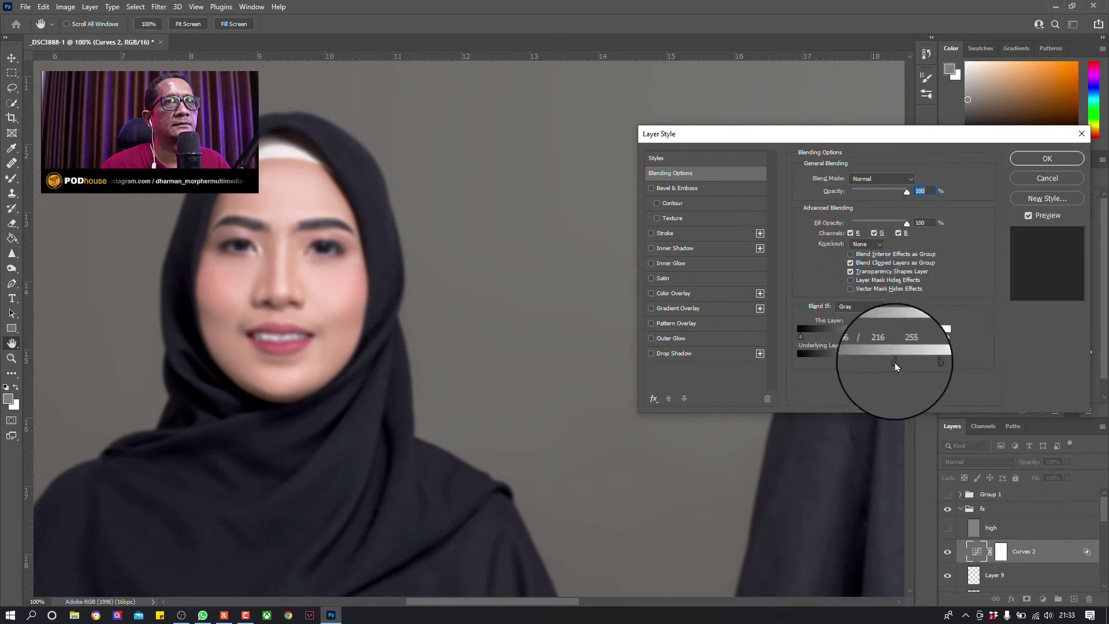
left_click_drag(896, 366, 899, 369)
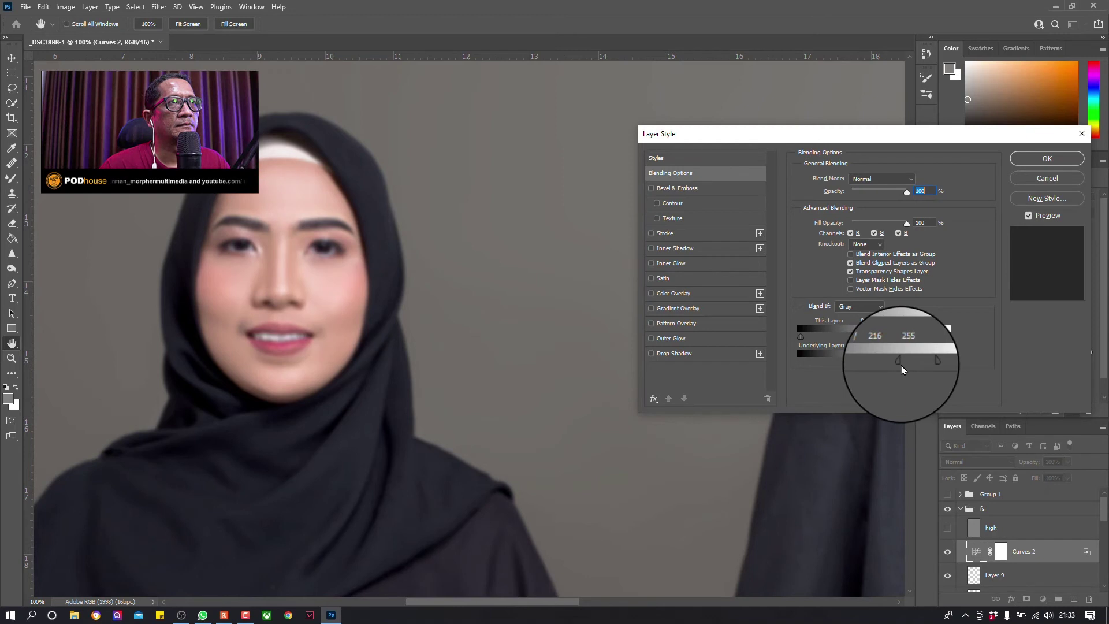
left_click_drag(903, 369, 928, 367)
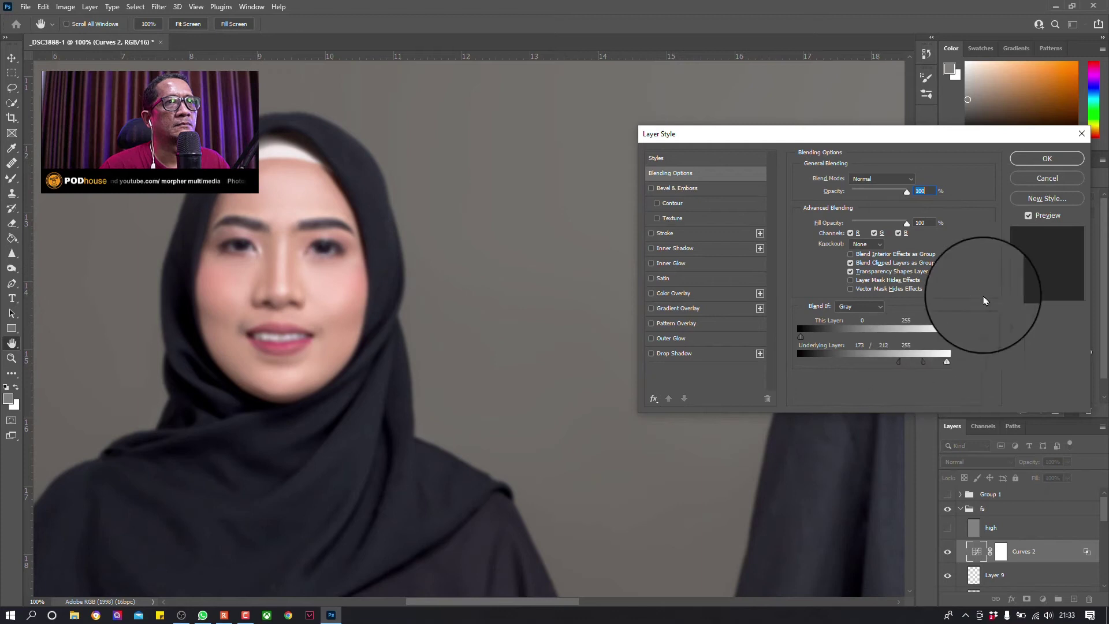
left_click(1038, 159)
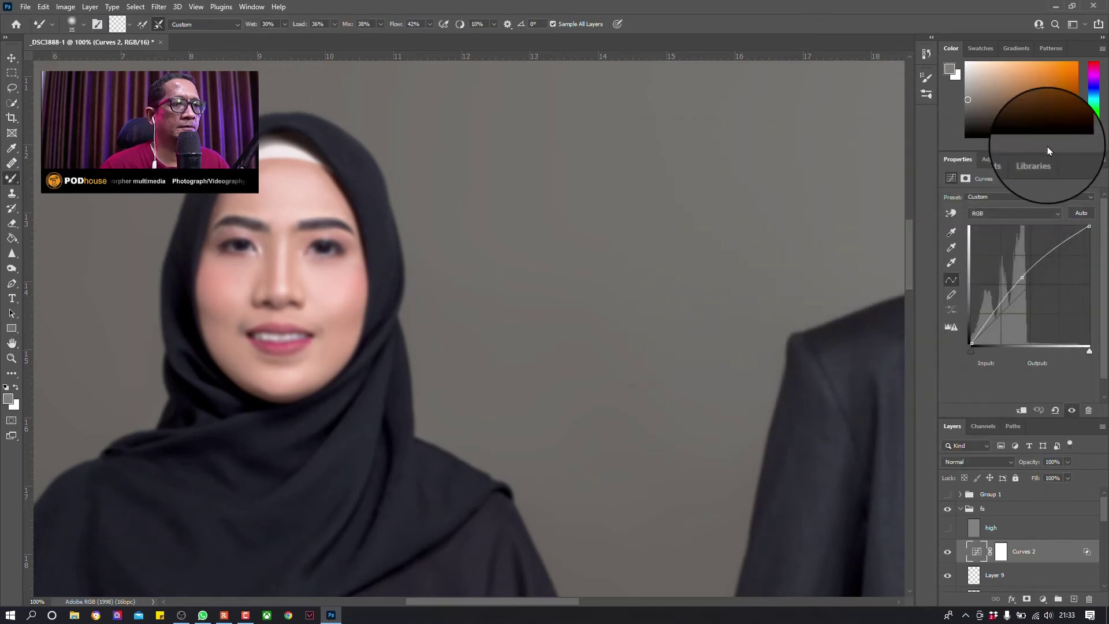
Step: Lower Curves 2 to 60% opacity and zoom out to show both people full-length
key("ctrl+minus")
key("ctrl+minus")
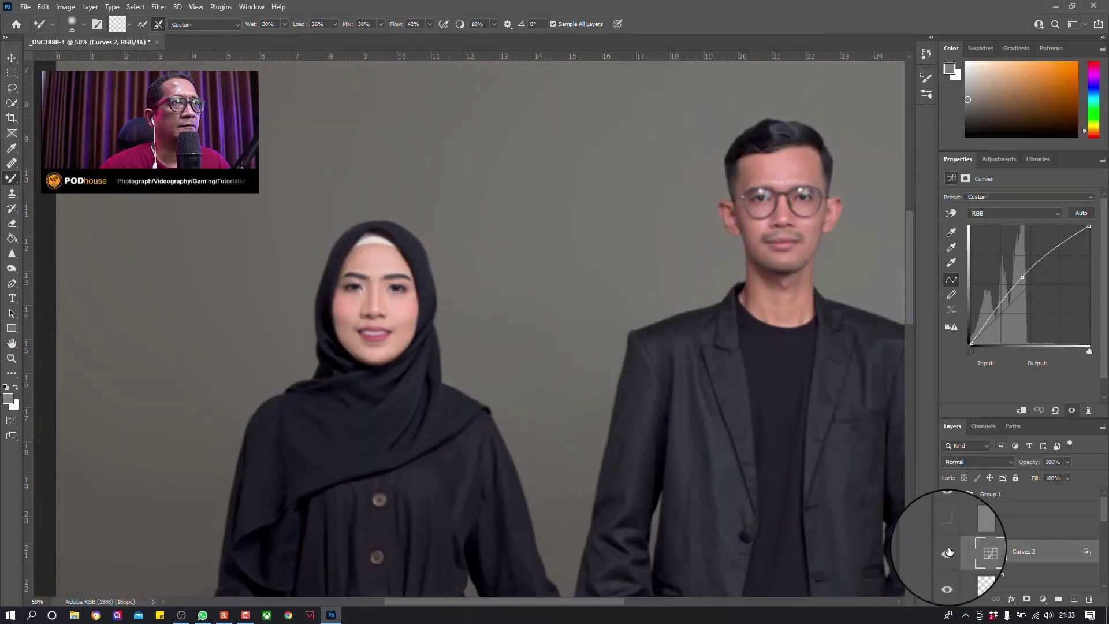
left_click(1068, 473)
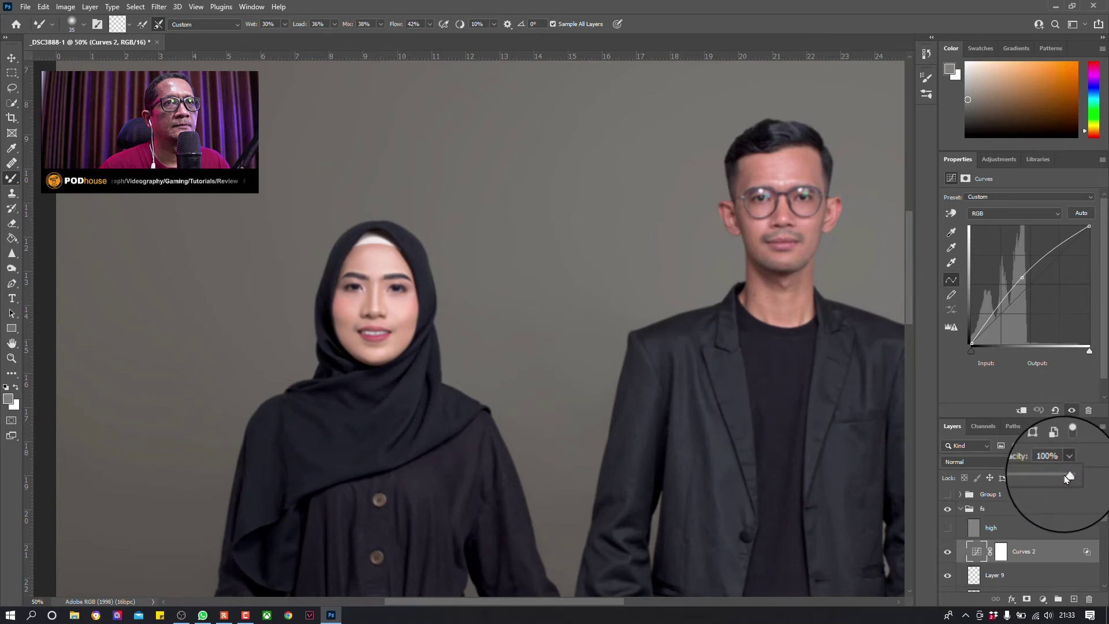
left_click_drag(1064, 477, 1046, 474)
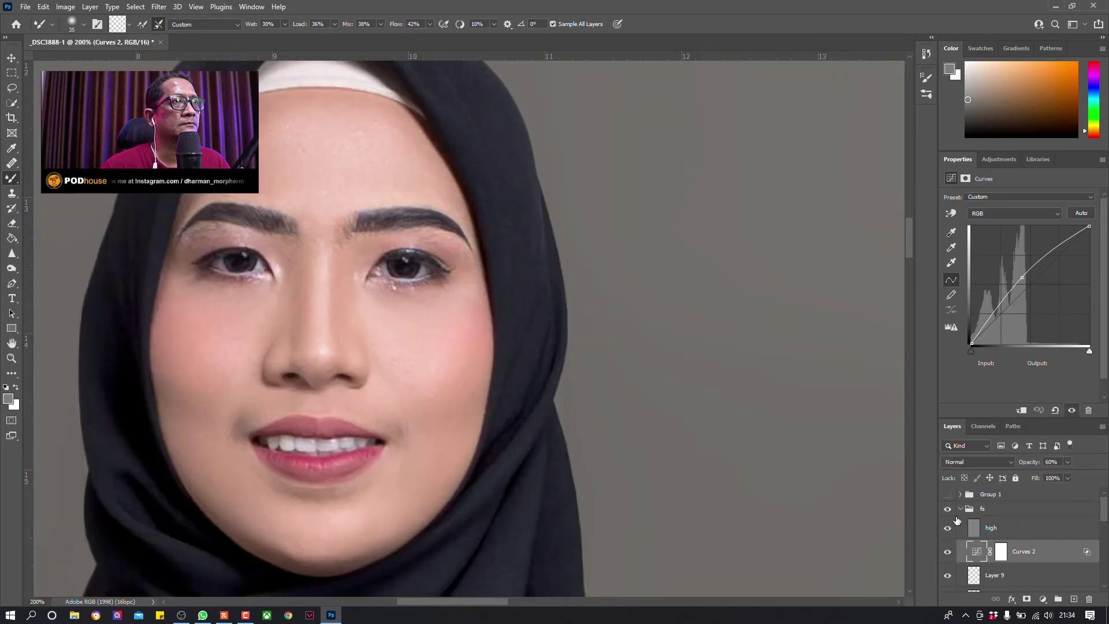
key("ctrl+minus")
key("ctrl+minus")
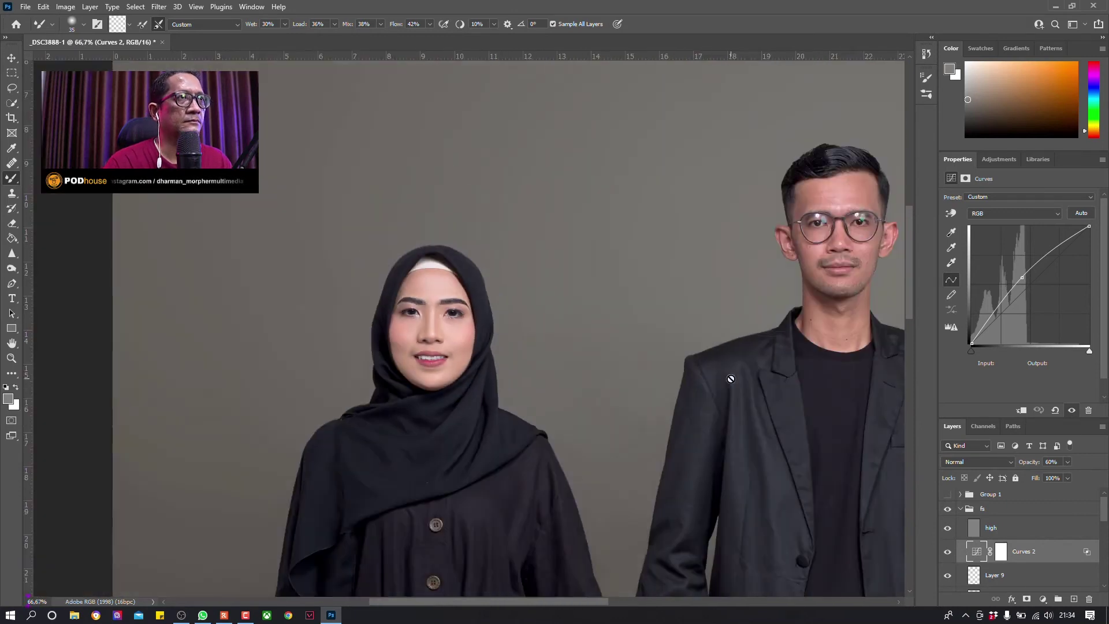
left_click_drag(752, 270, 550, 322)
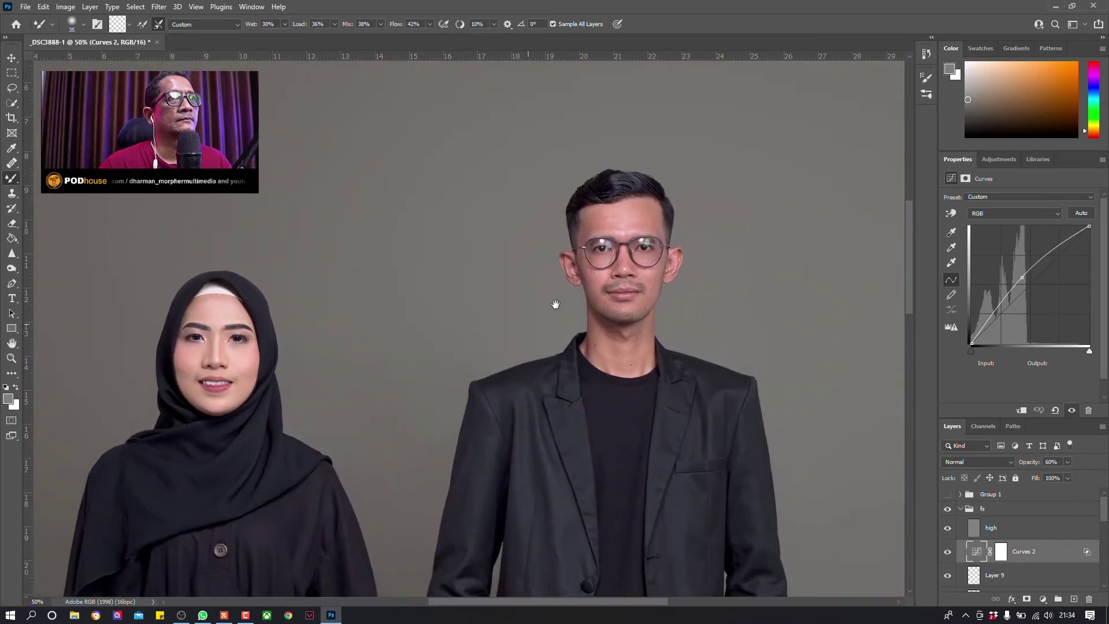
key("ctrl+minus")
key("ctrl+minus")
key("ctrl+minus")
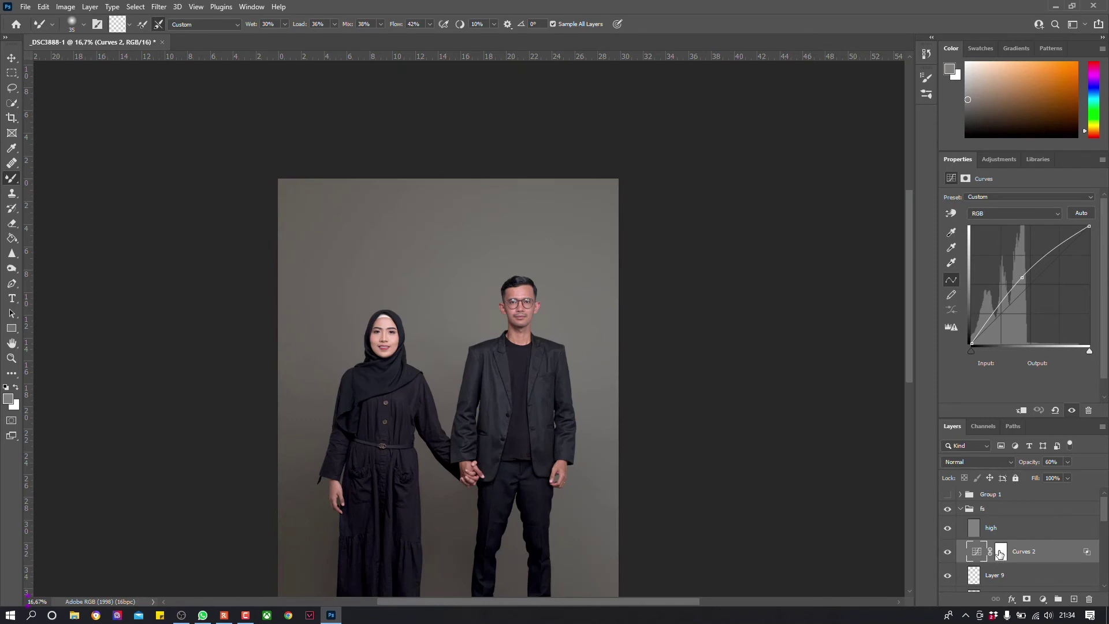
Step: Paint black on the Curves 2 layer mask with the Brush Tool, restricting the brightening to a couple-shaped area
left_click(999, 552)
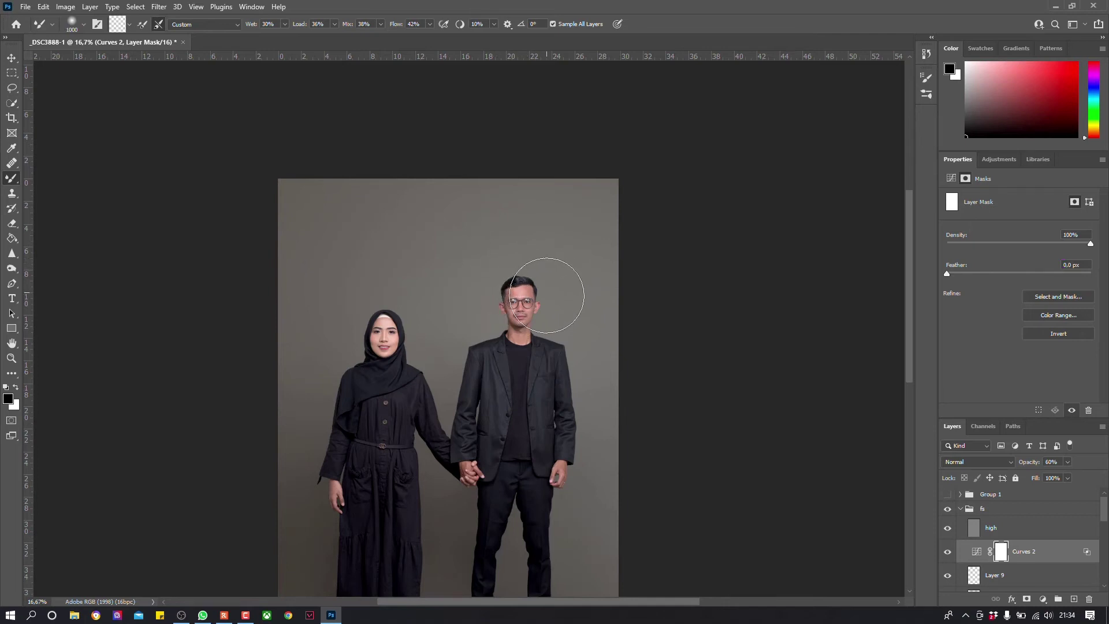
right_click(12, 182)
left_click(44, 179)
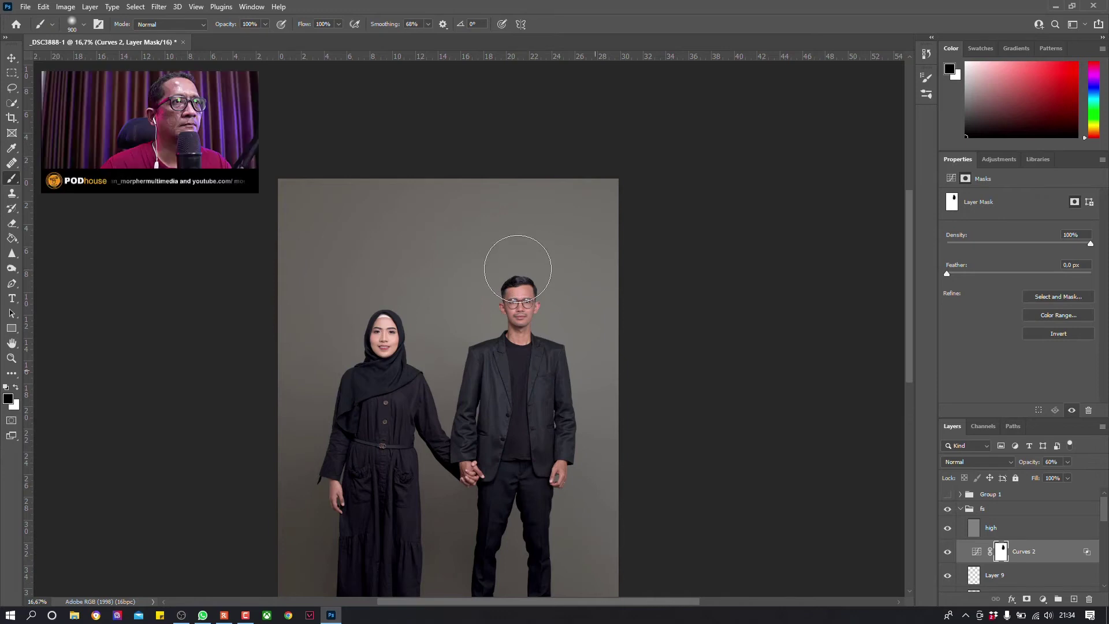
key("ctrl+minus")
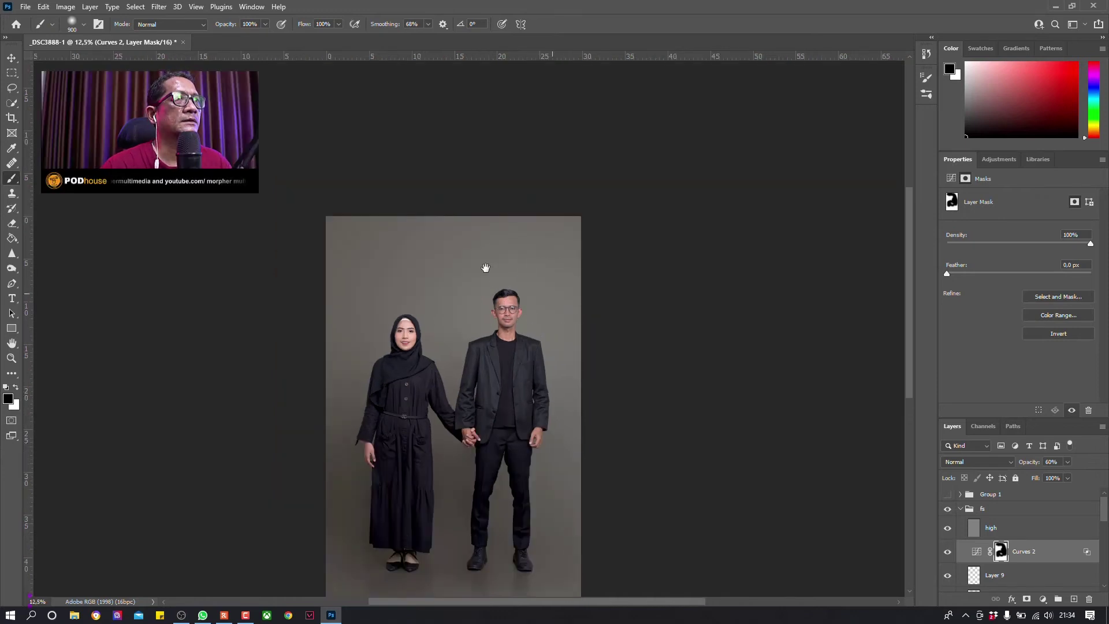
left_click_drag(485, 265, 463, 195)
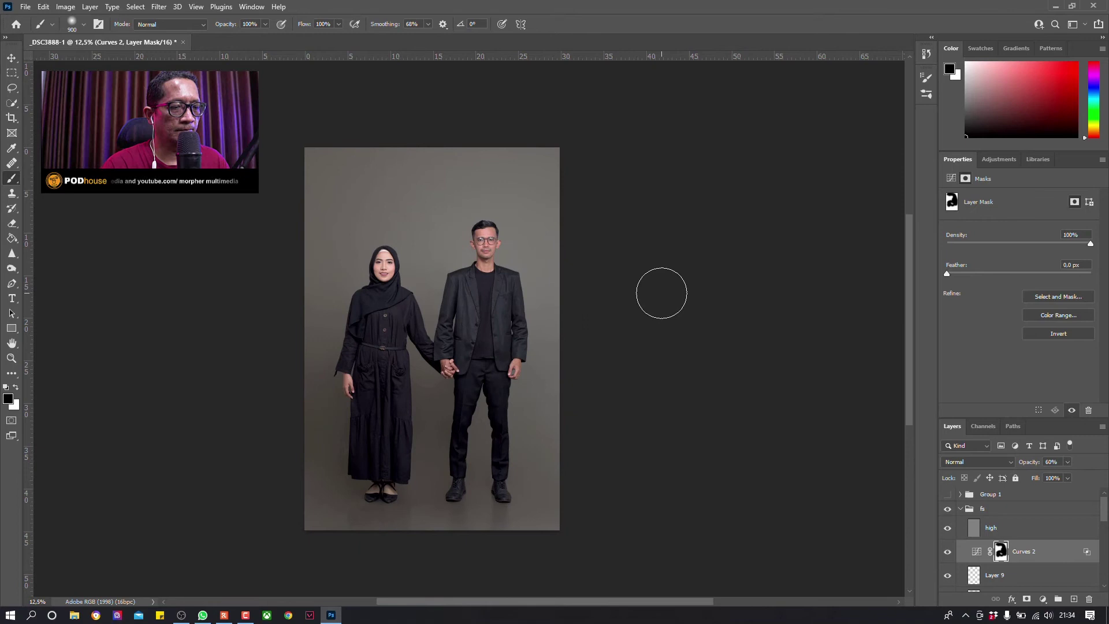
key("ctrl+0")
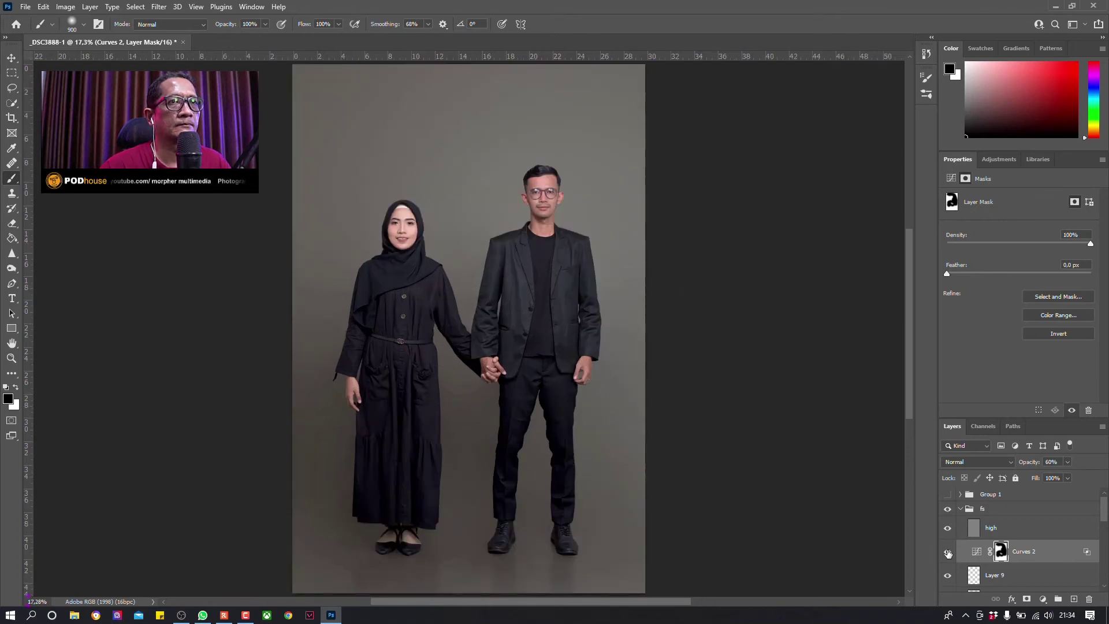
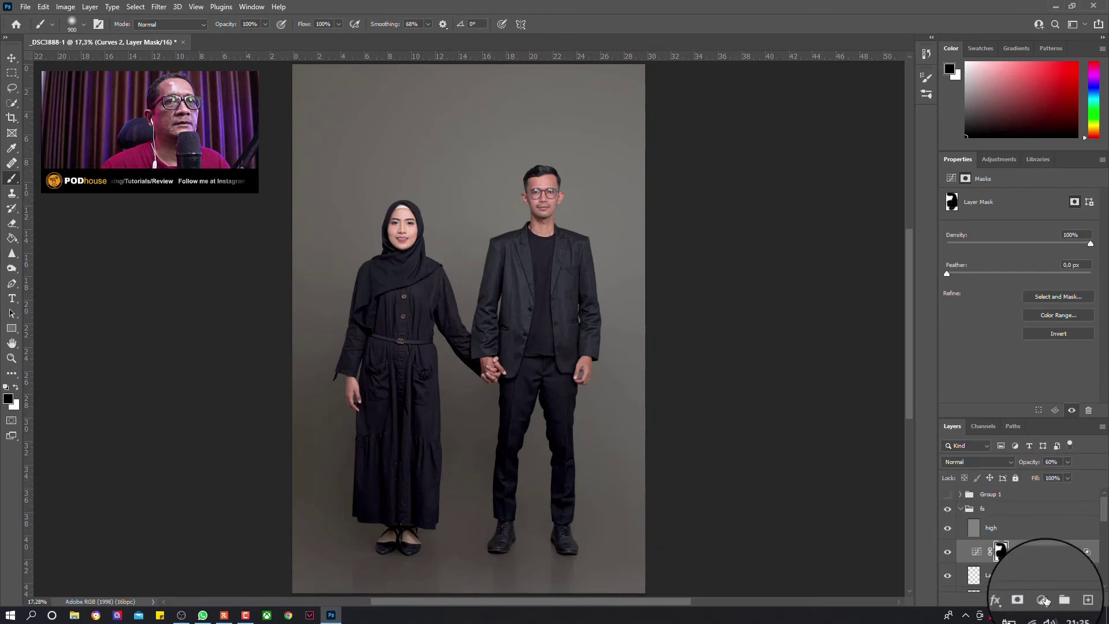
Step: Add a Curves 3 adjustment layer and raise its midpoint to brighten the midtones
left_click(1042, 599)
left_click(1050, 461)
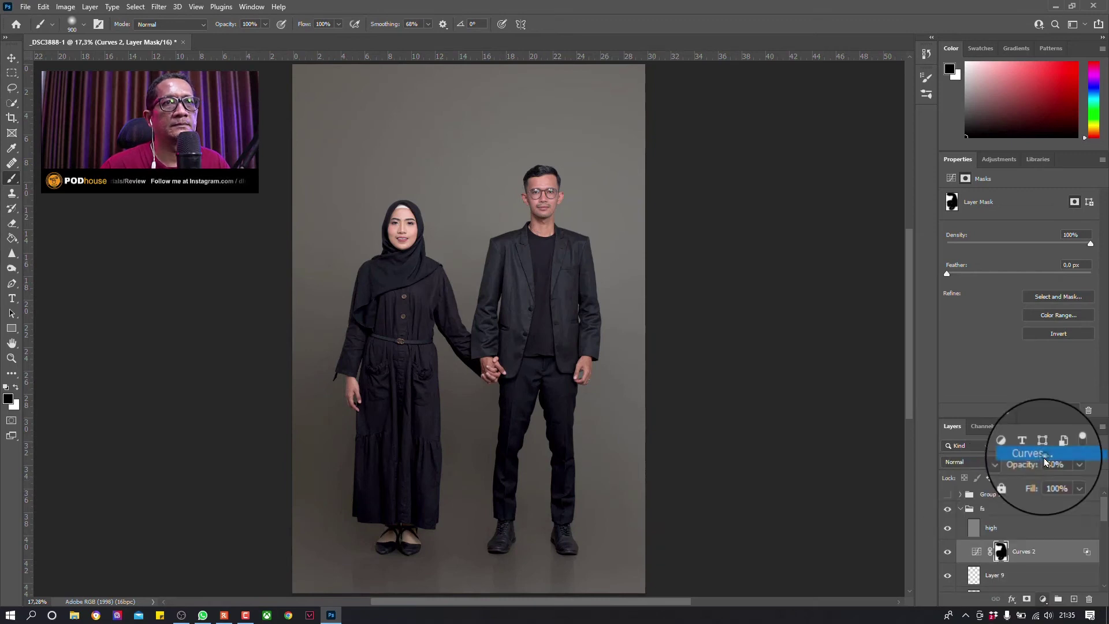
key("ctrl+plus")
key("ctrl+plus")
key("ctrl+plus")
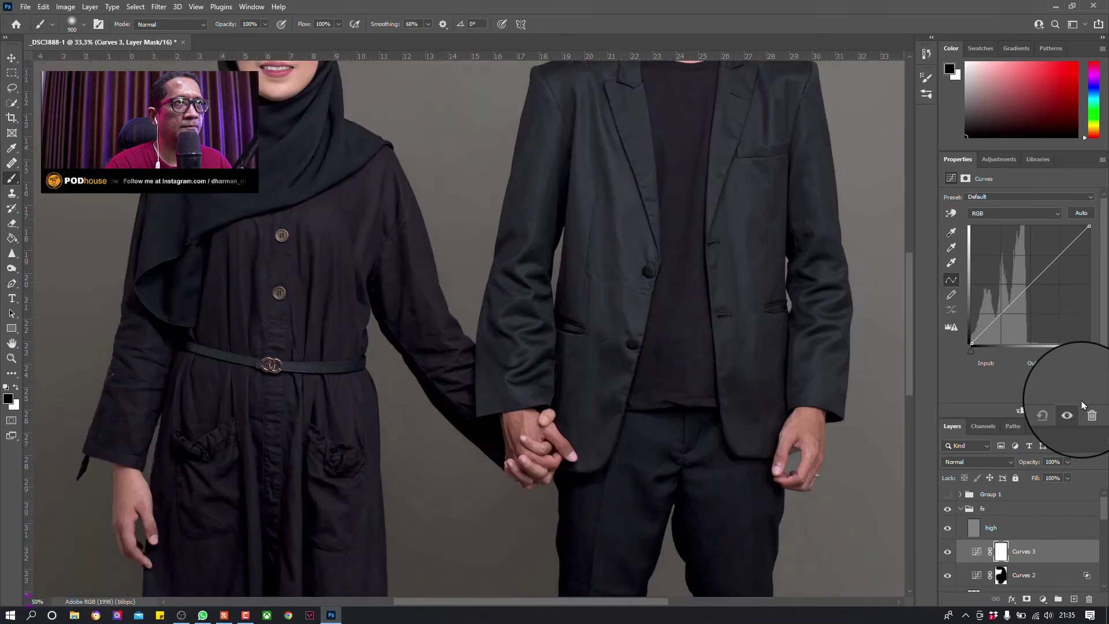
left_click_drag(629, 203, 475, 380)
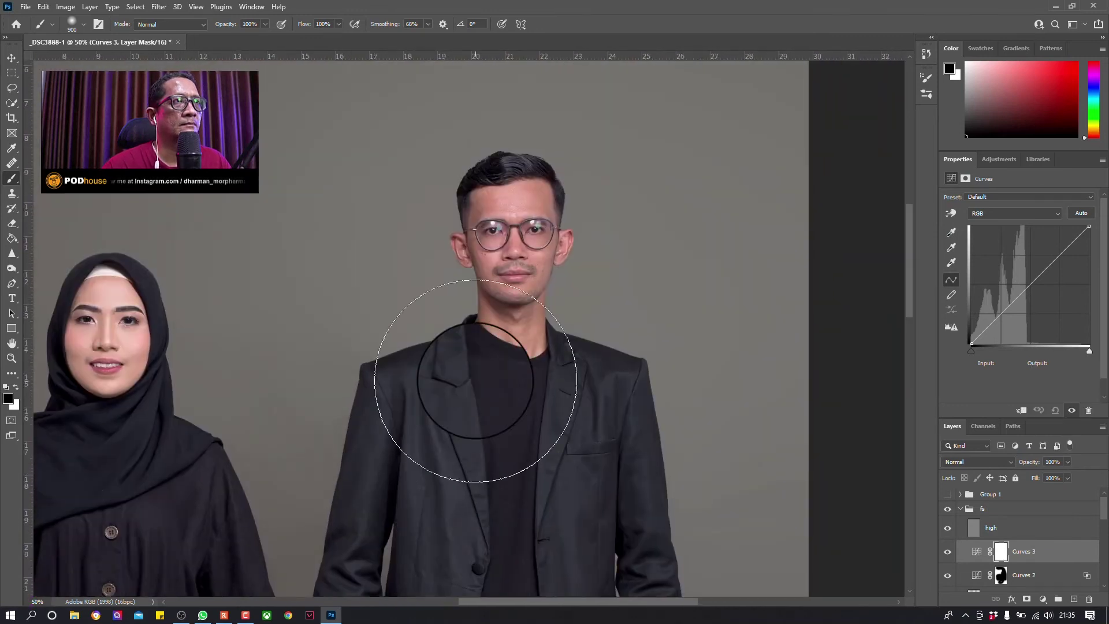
key("ctrl+plus")
key("ctrl+plus")
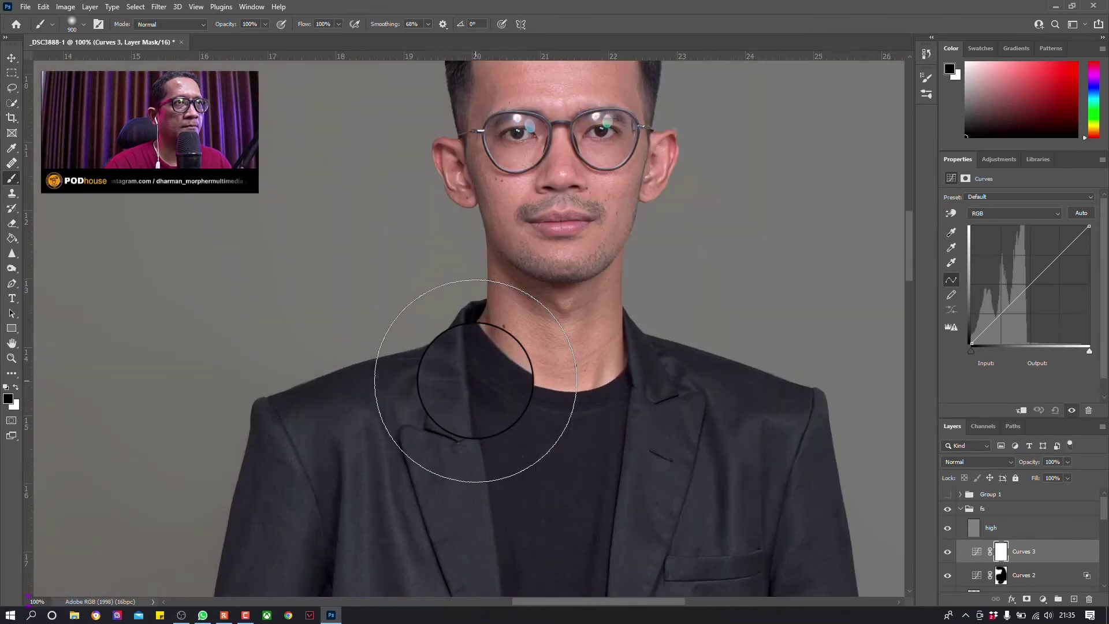
scroll(520, 323, "up", 3)
scroll(693, 277, "right", 3)
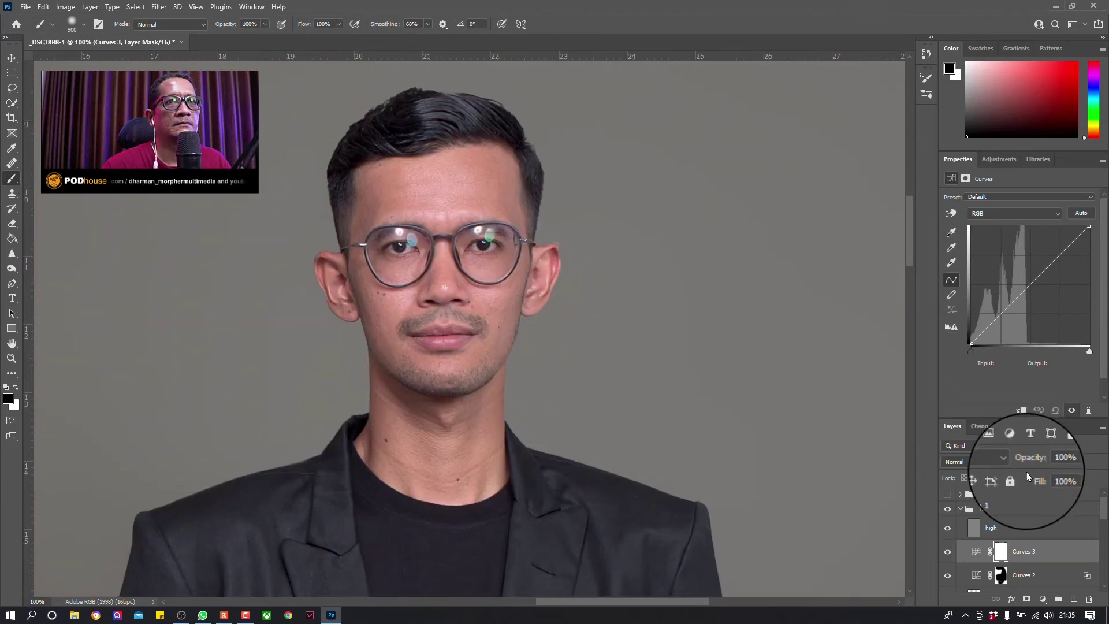
left_click(1030, 282)
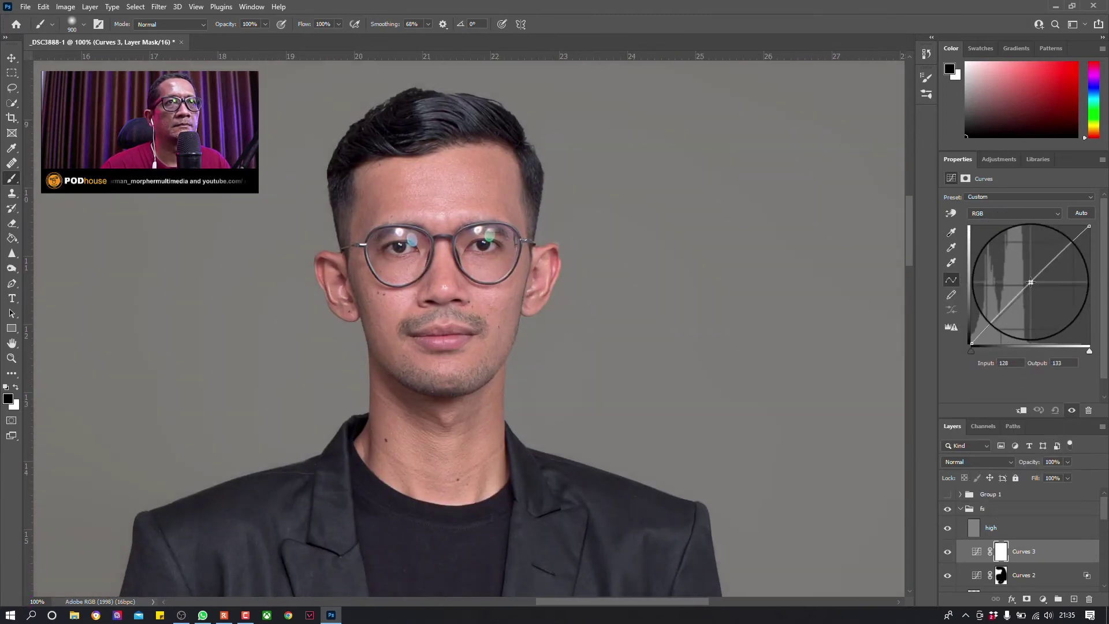
mouse_move(1030, 282)
left_mouse_down()
mouse_move(1021, 288)
mouse_move(1021, 270)
left_mouse_up()
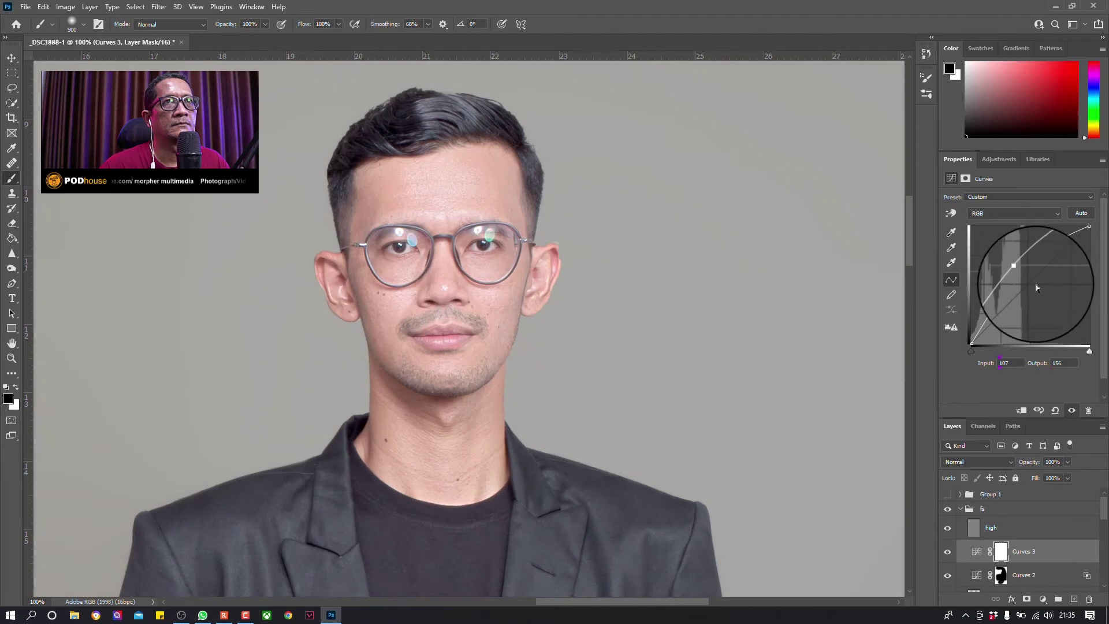
left_click(1057, 556)
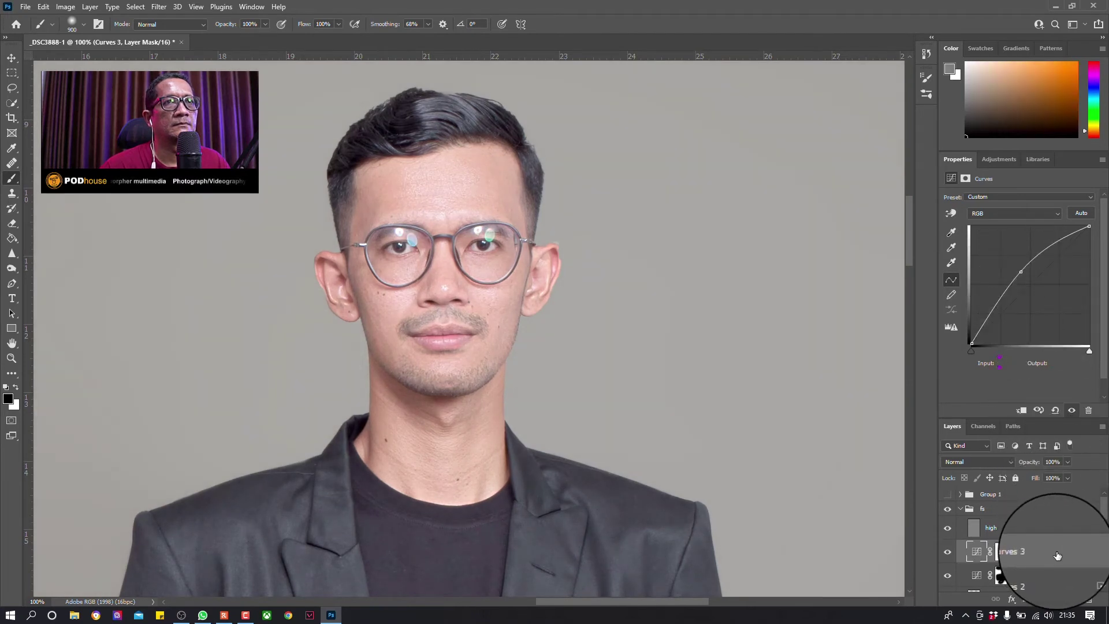
Step: Limit Curves 3 via Blend If, splitting the Underlying Layer black slider to 140/210
double_click(1057, 555)
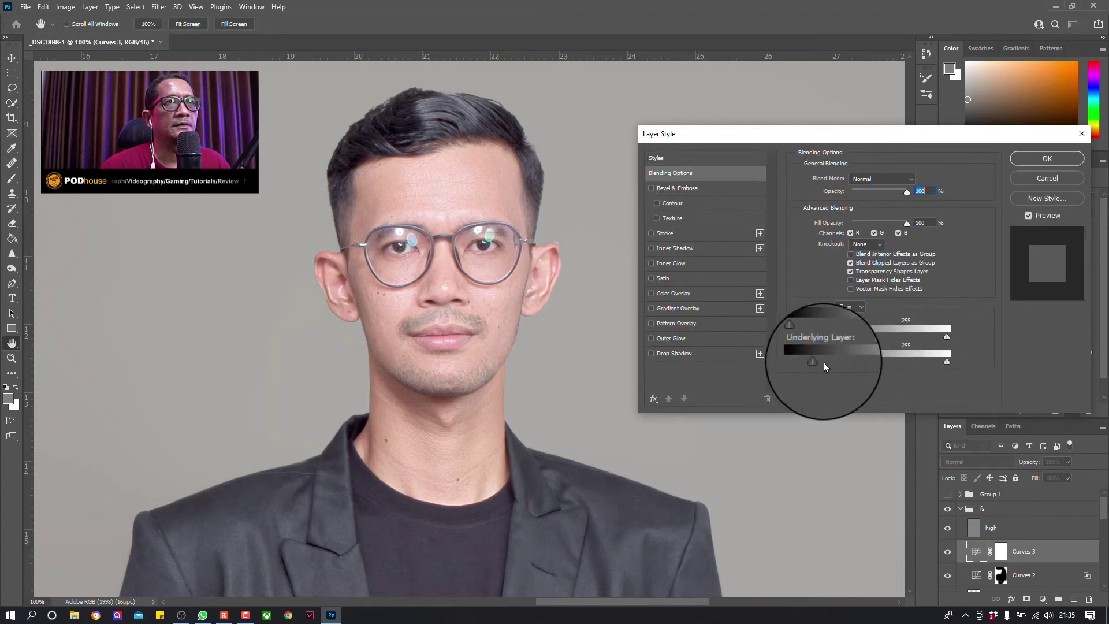
mouse_move(846, 368)
left_mouse_down()
mouse_move(907, 373)
mouse_move(893, 373)
left_mouse_up()
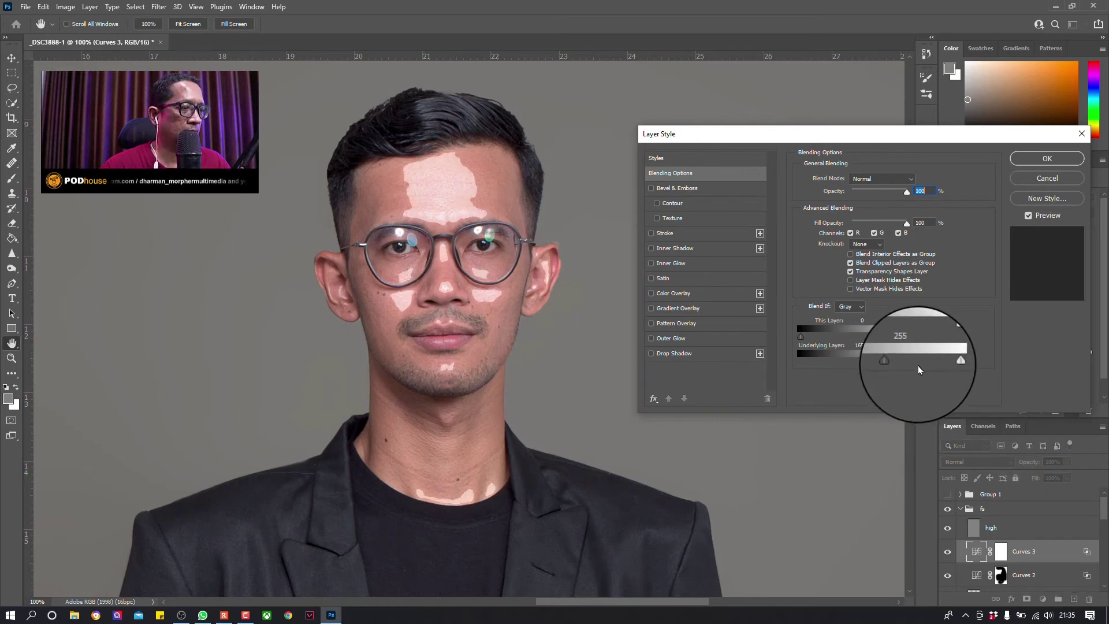
key("alt")
mouse_move(897, 366)
left_mouse_down()
mouse_move(923, 368)
mouse_move(881, 367)
left_mouse_up()
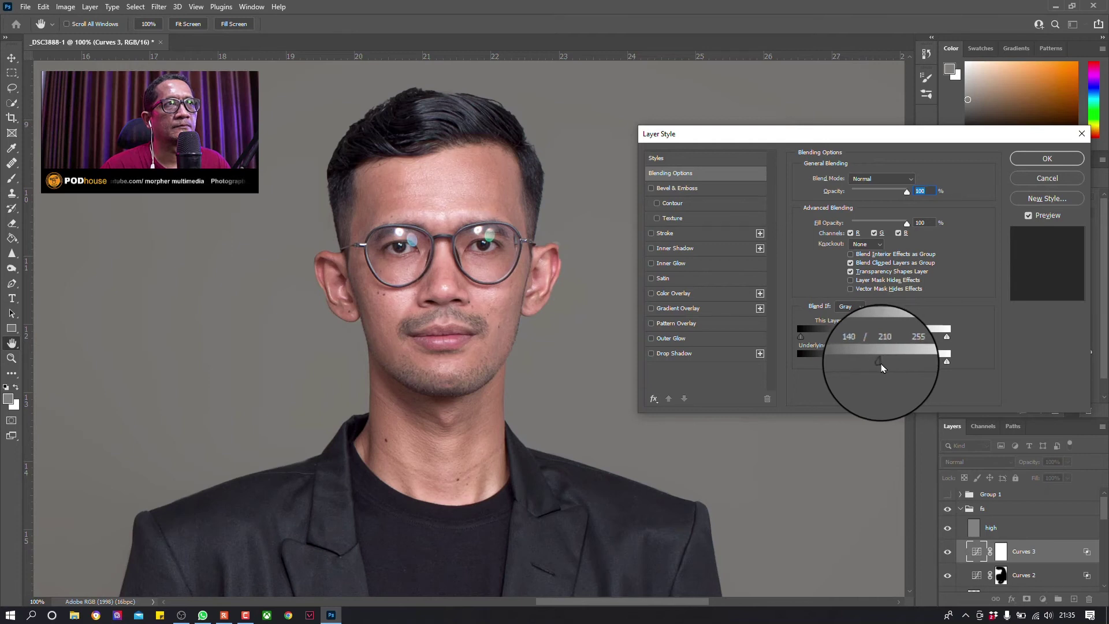
left_click(1037, 165)
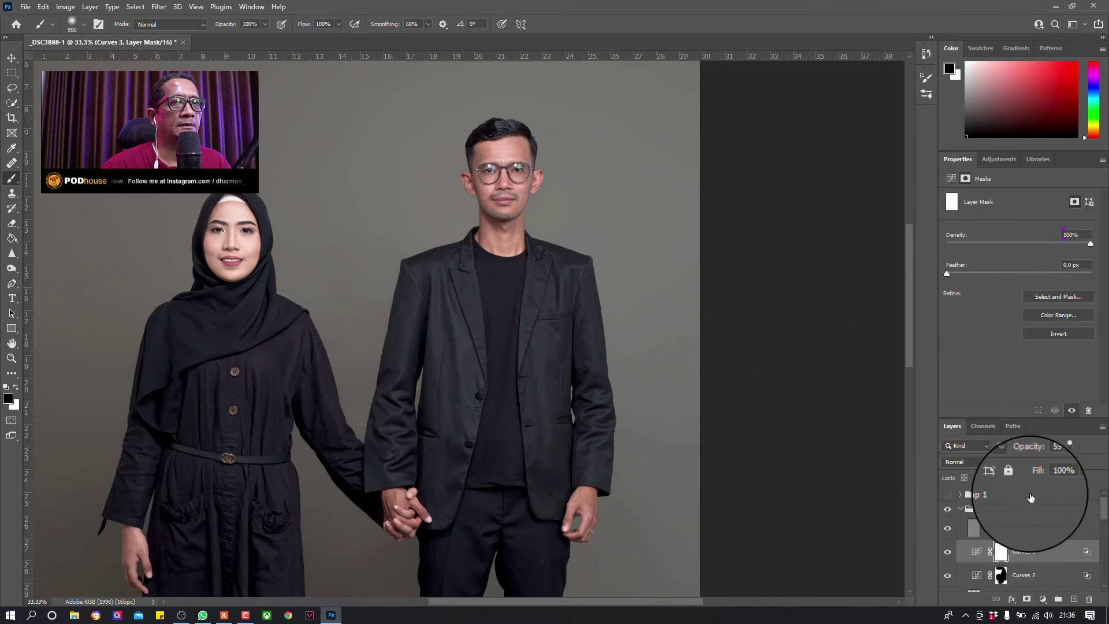
Step: Invert Curves 3's mask to black, ready a smaller white brush, and group Curves 2 and 3 as Group 2
key("ctrl+i")
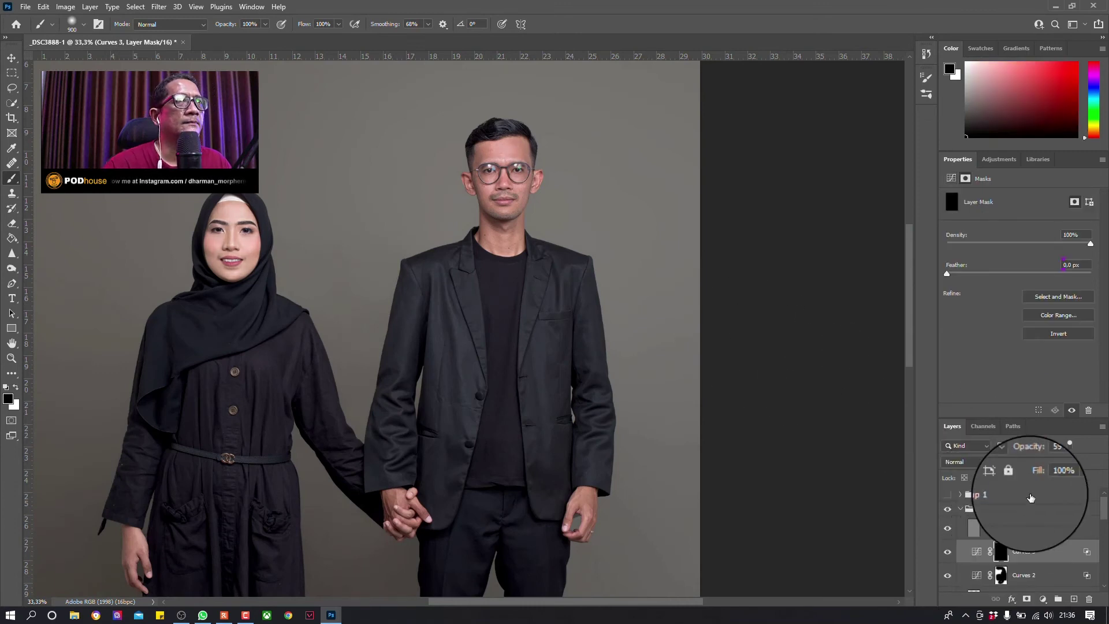
key("bracketleft")
key("bracketleft")
key("bracketleft")
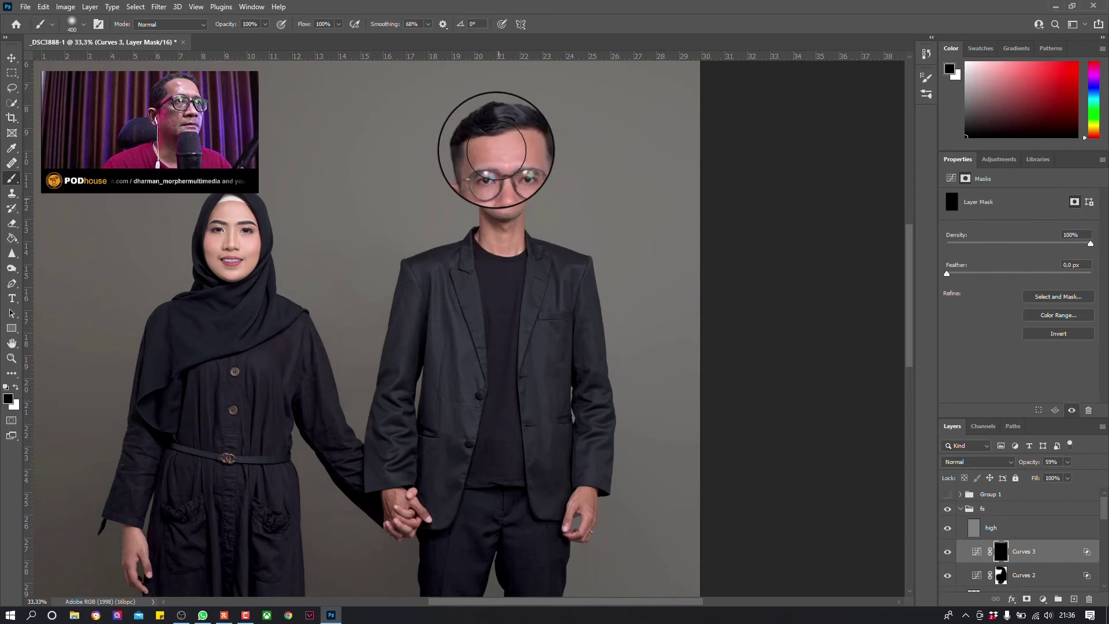
left_click(16, 387)
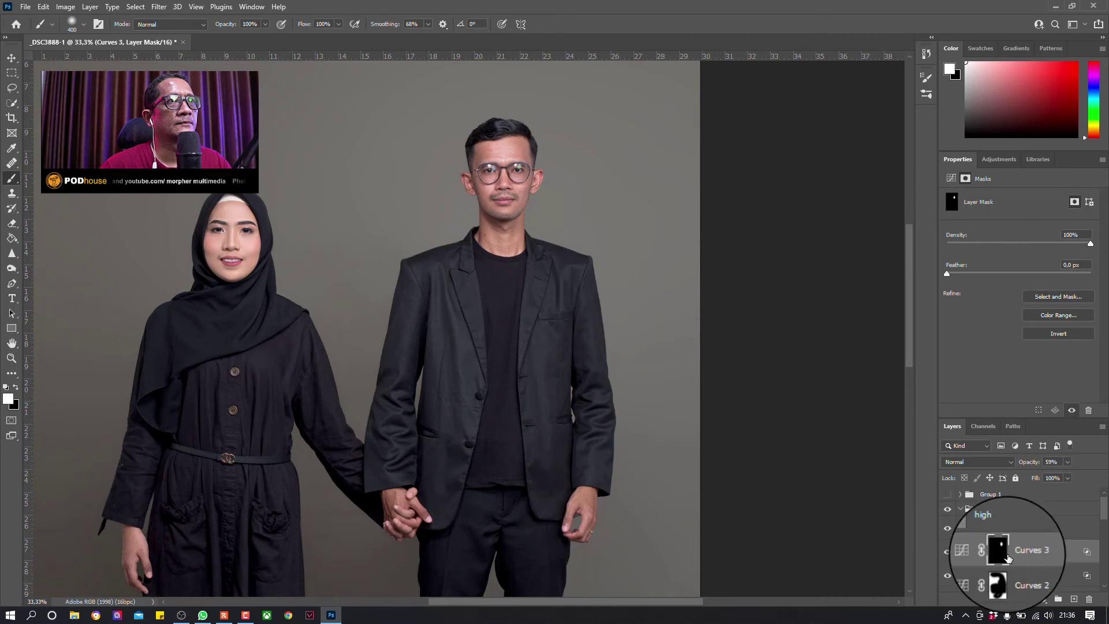
left_click(1022, 576, "shift")
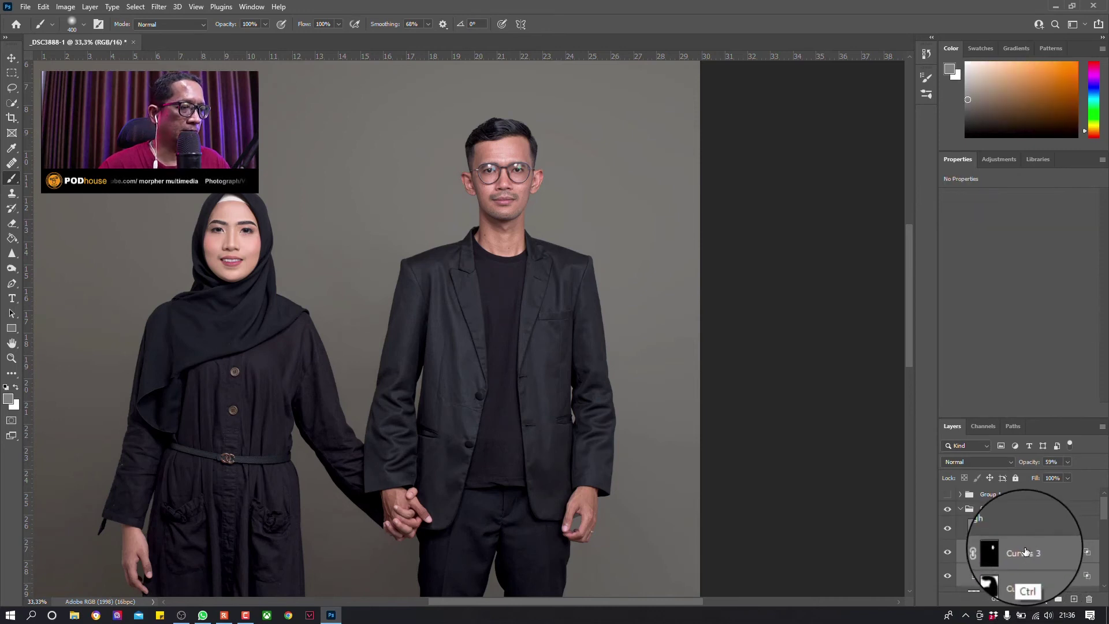
key("ctrl+g")
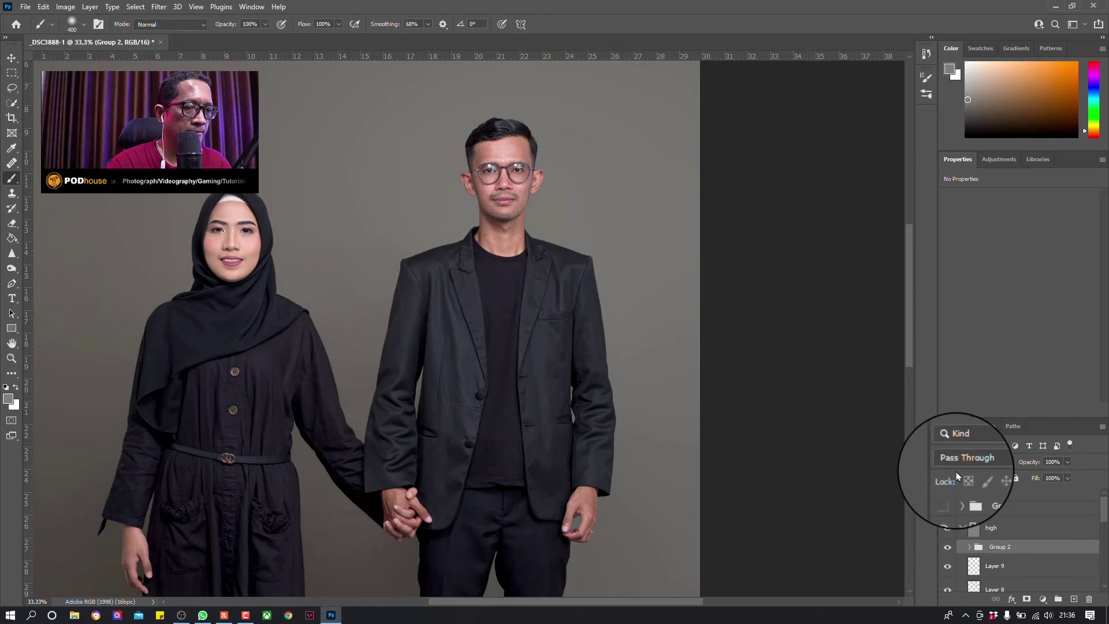
Step: Zoom out to the whole photo and add a Curves 4 layer with a raised curve
key("ctrl+minus")
key("ctrl+plus")
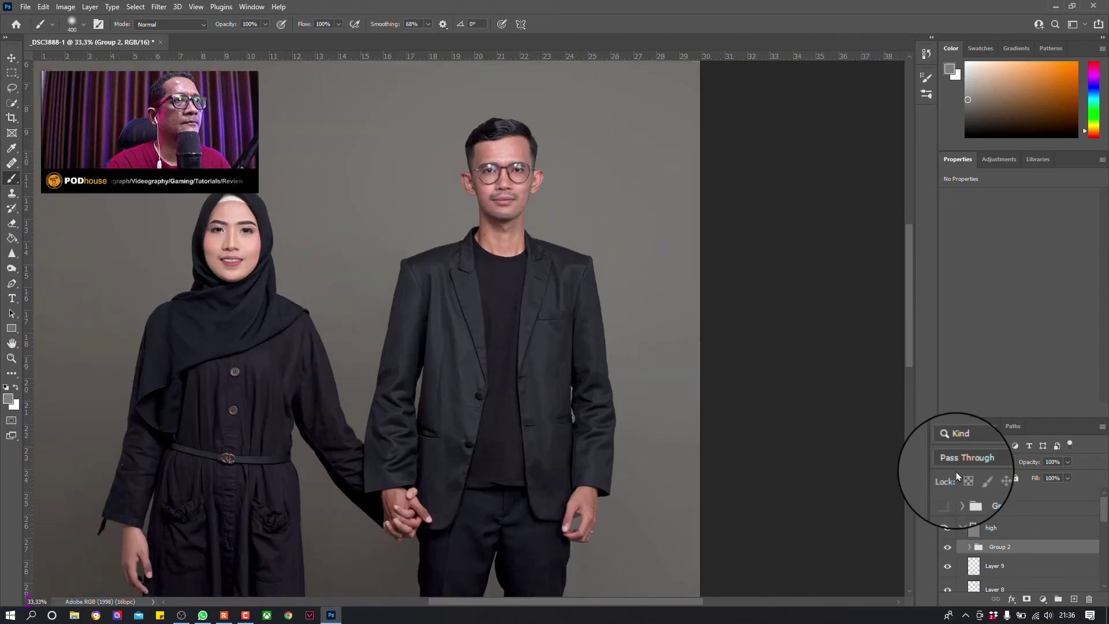
key("ctrl+minus")
key("ctrl+minus")
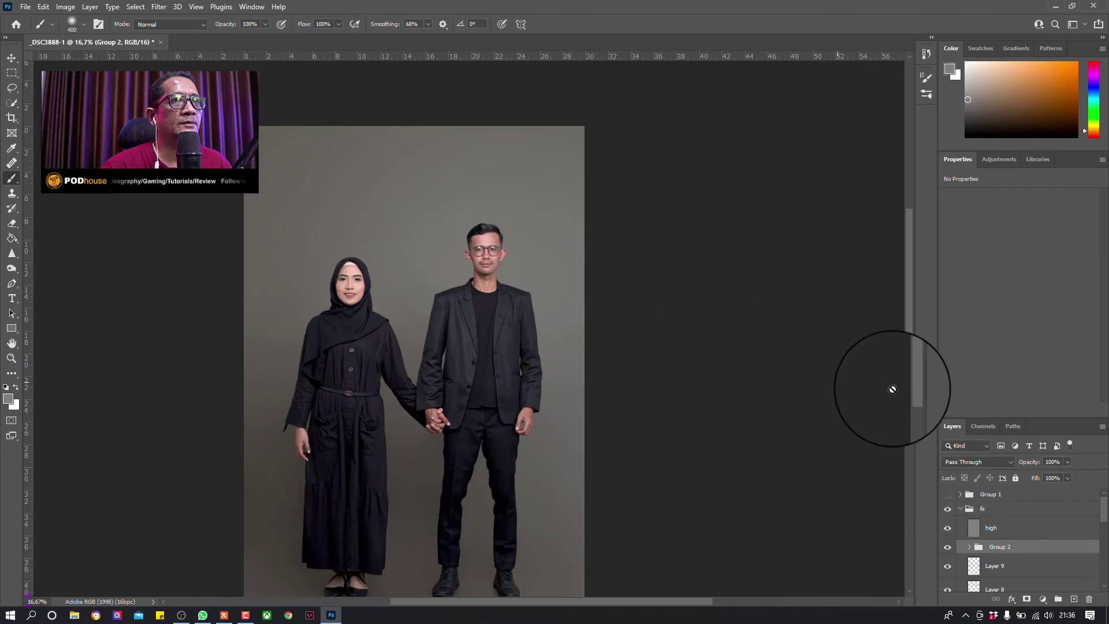
left_click(1043, 601)
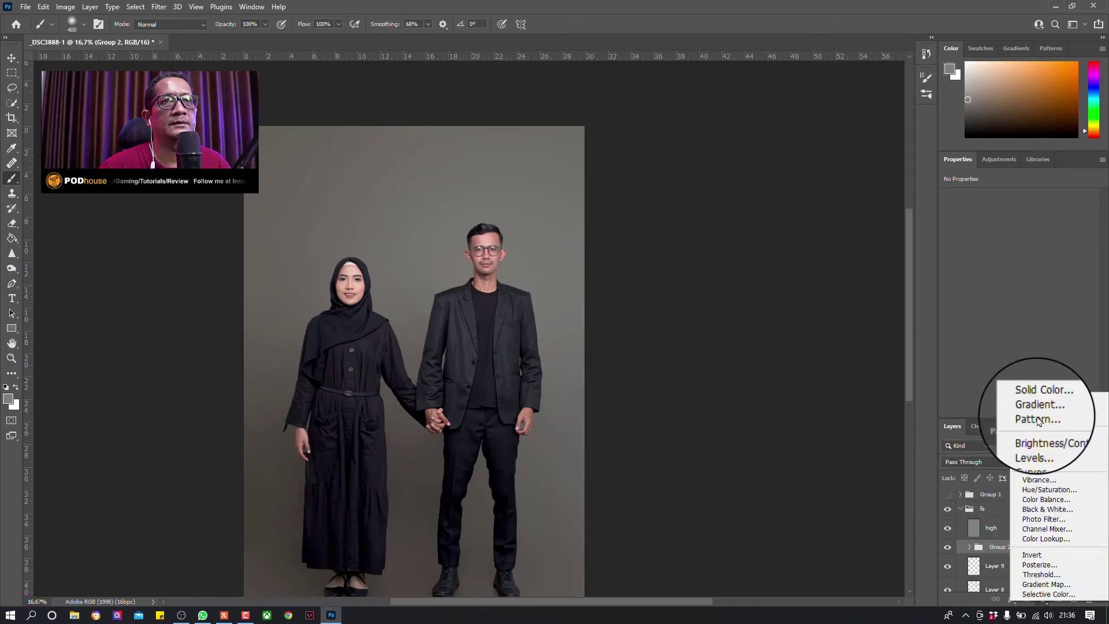
left_click(1040, 450)
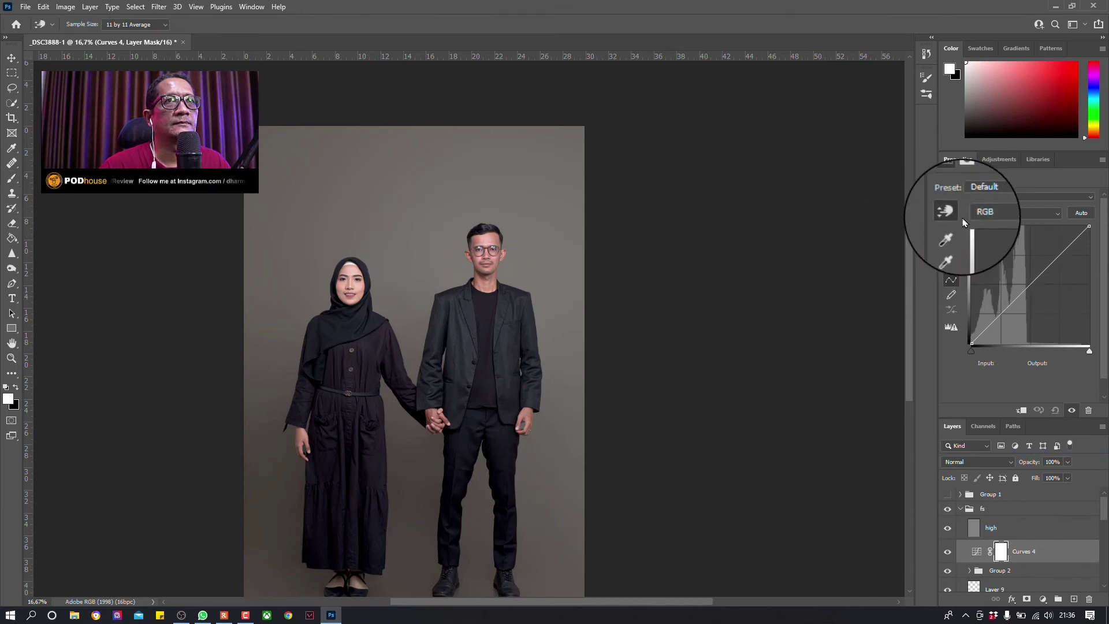
left_click(1028, 284)
left_click_drag(1028, 283, 1020, 275)
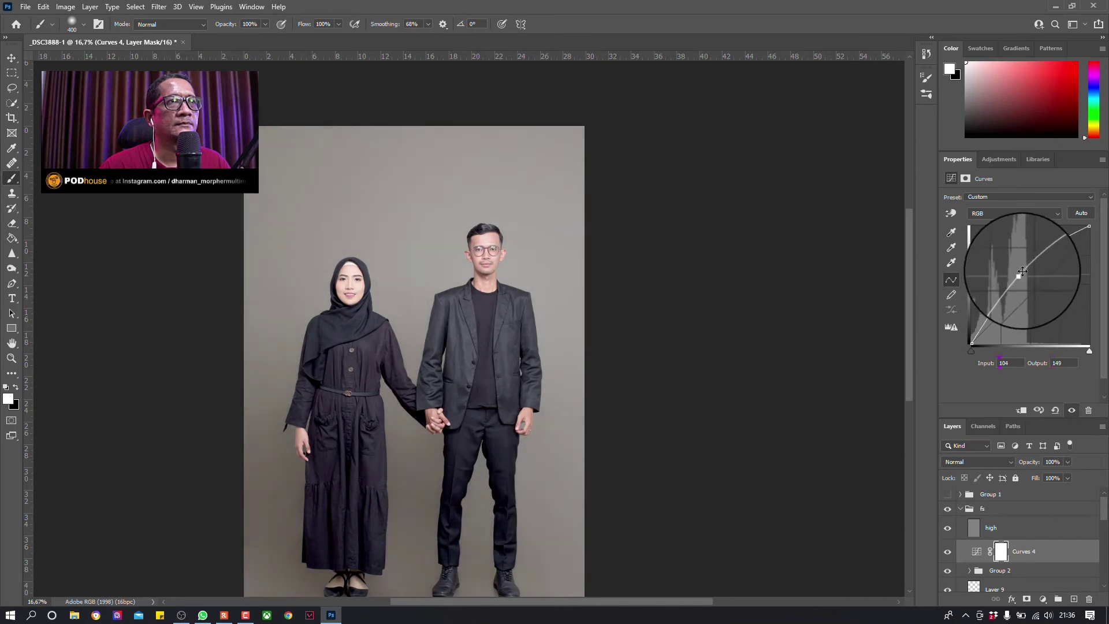
Step: Restrict Curves 4 by Blend If to underlying tones above about 73
double_click(1054, 552)
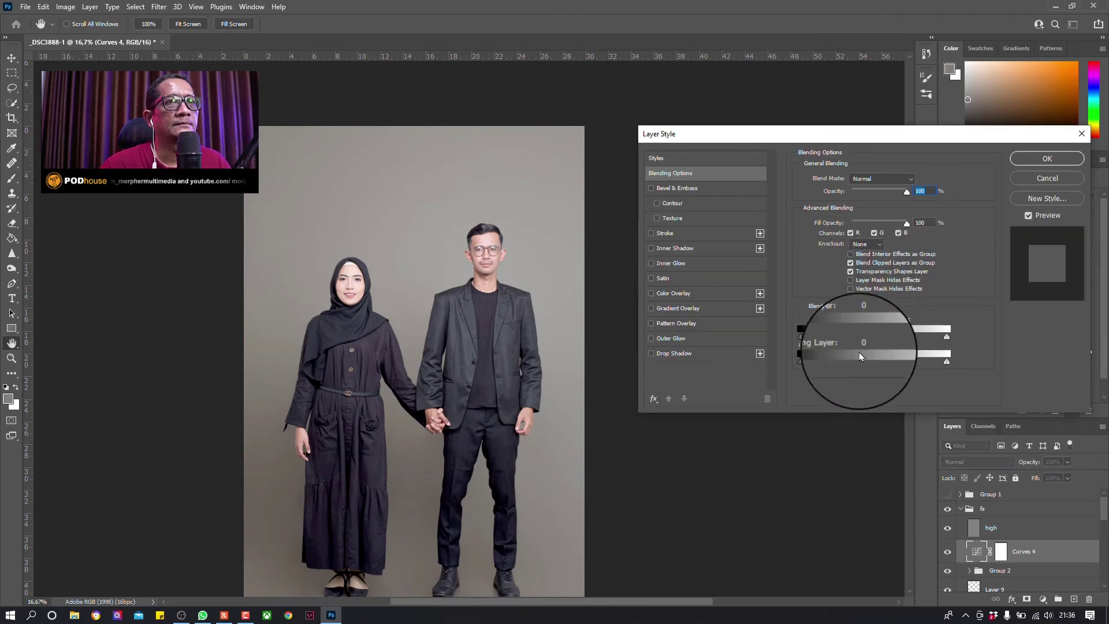
mouse_move(812, 361)
left_mouse_down()
mouse_move(855, 364)
mouse_move(842, 366)
left_mouse_up()
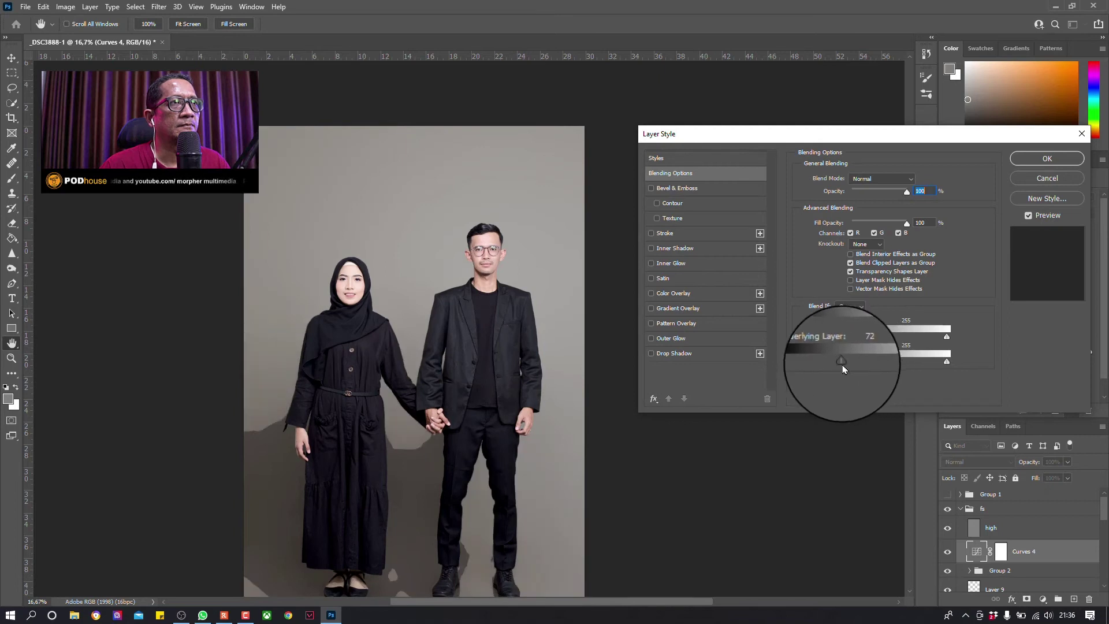
left_click(1029, 182)
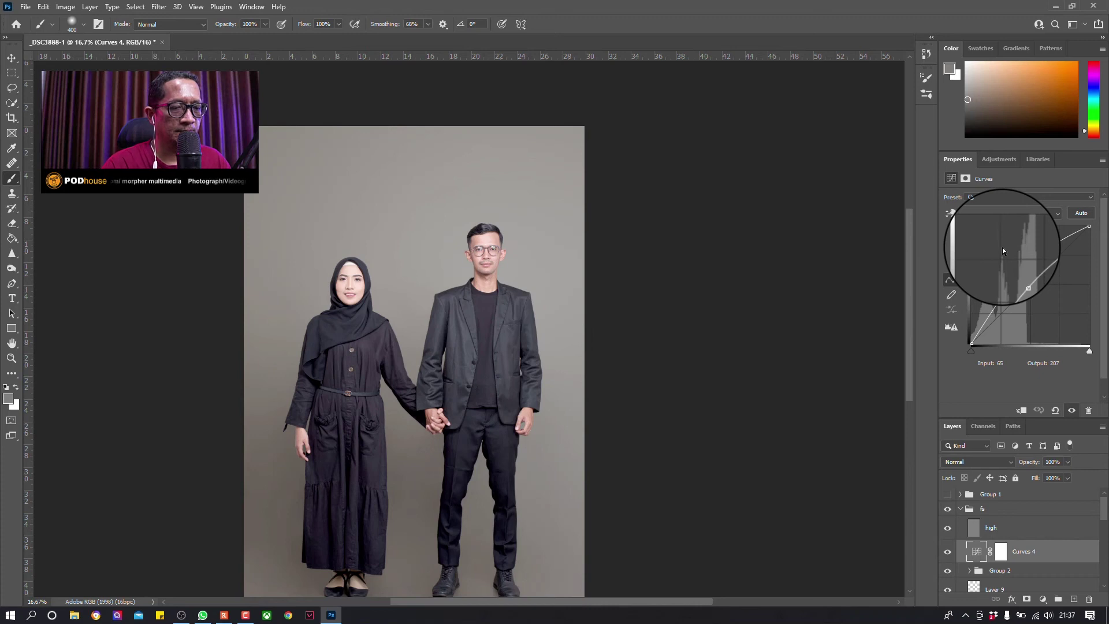
Step: Delete Curves 4 and stamp a merged visible copy, Layer 10, above Group 2
key("Delete")
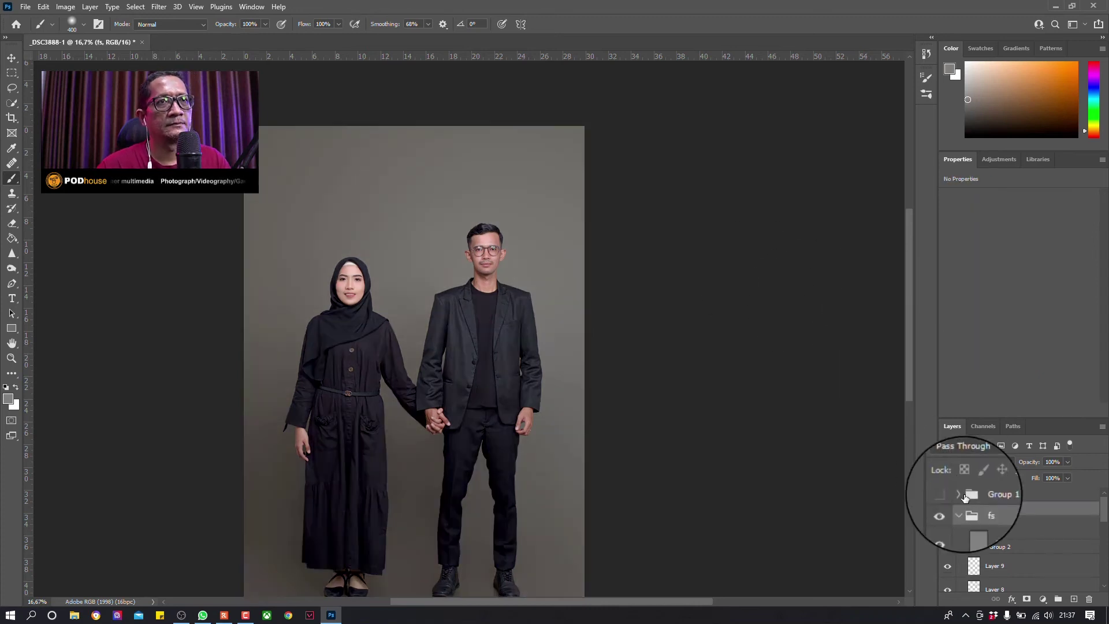
key("ctrl+plus")
key("ctrl+plus")
key("ctrl+plus")
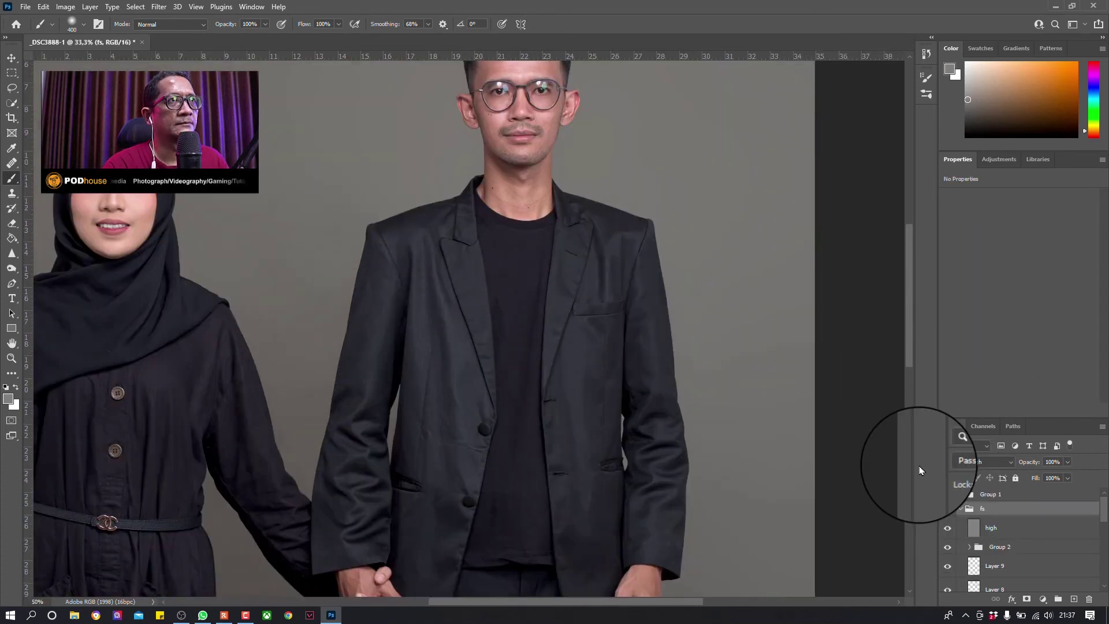
left_click(999, 546)
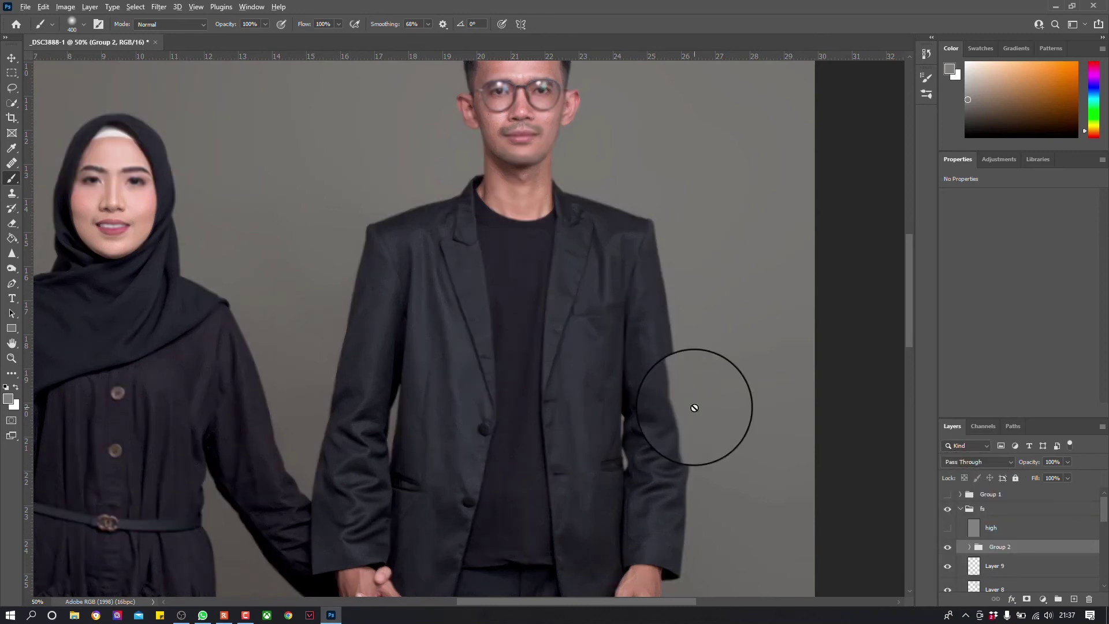
key("ctrl+alt+shift+e")
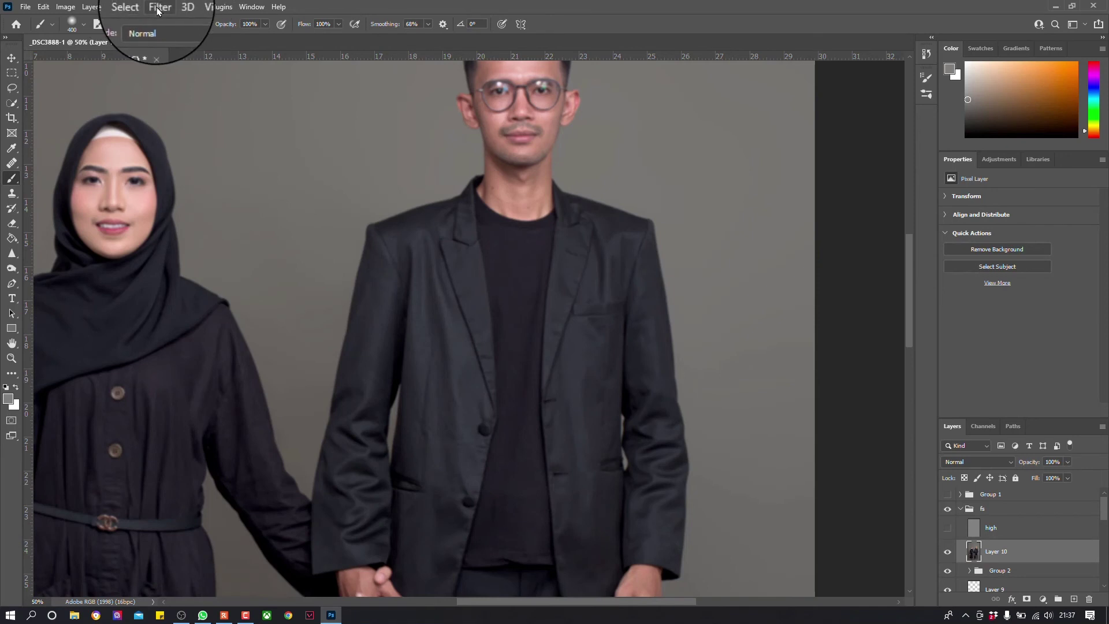
left_click(158, 8)
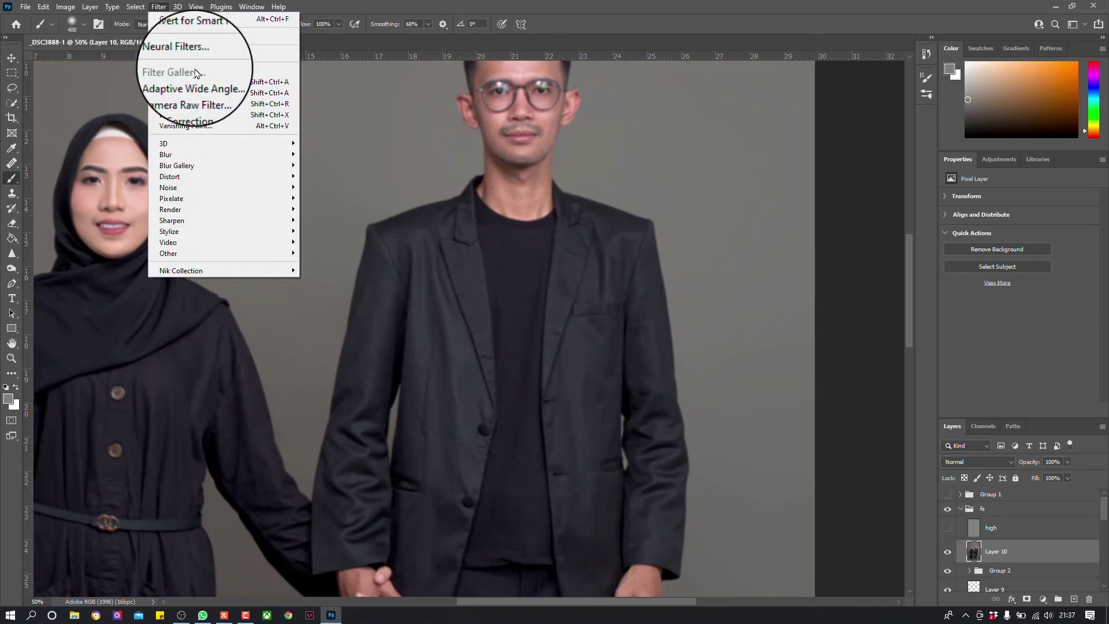
Step: Apply the Camera Raw Filter to Layer 10 with Texture +92 and Clarity +56
left_click(206, 94)
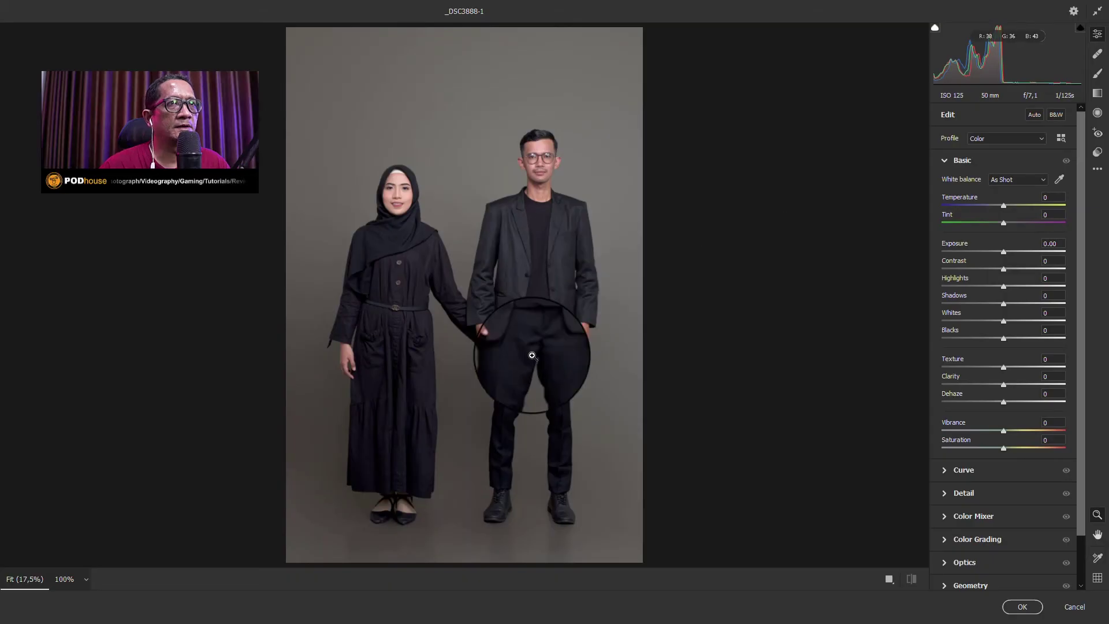
left_click_drag(1003, 366, 1051, 370)
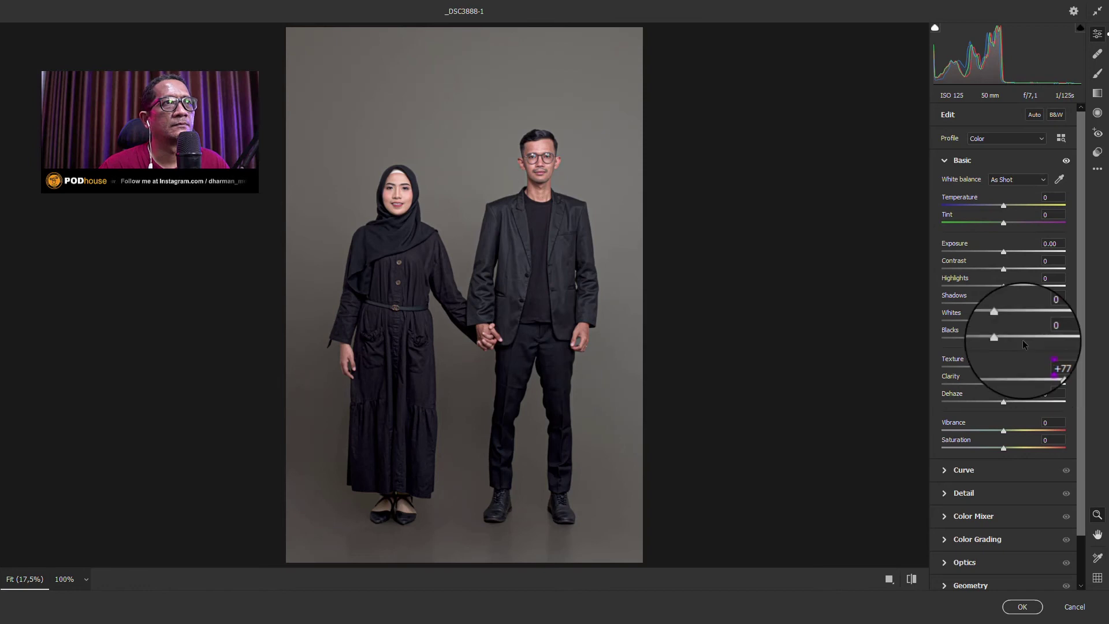
left_click(1051, 376)
left_click_drag(1055, 369, 1063, 369)
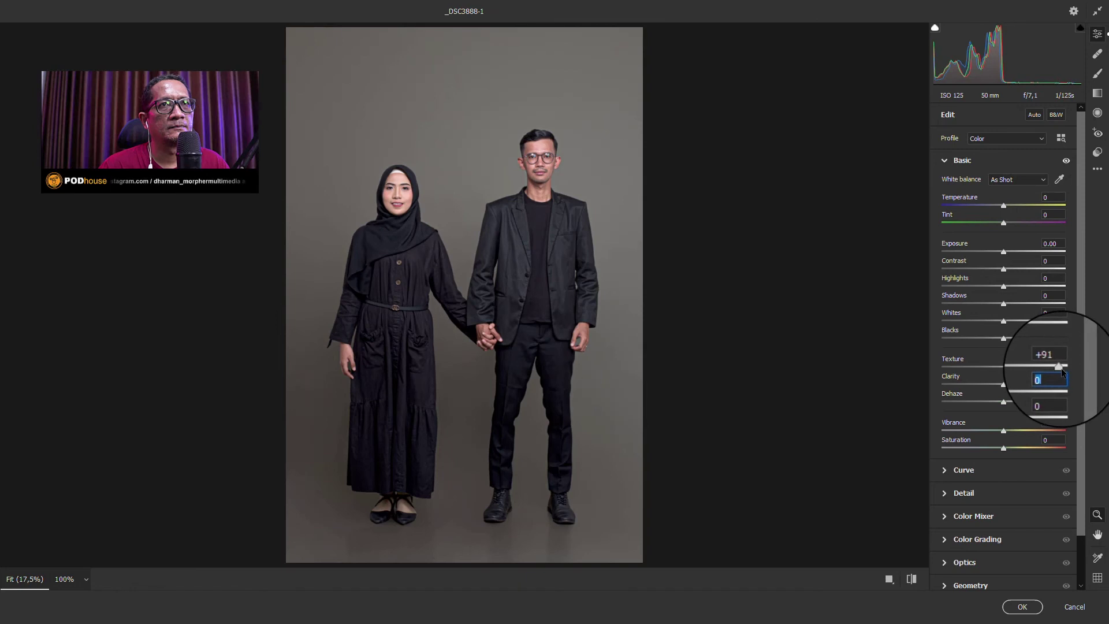
left_click(1037, 388)
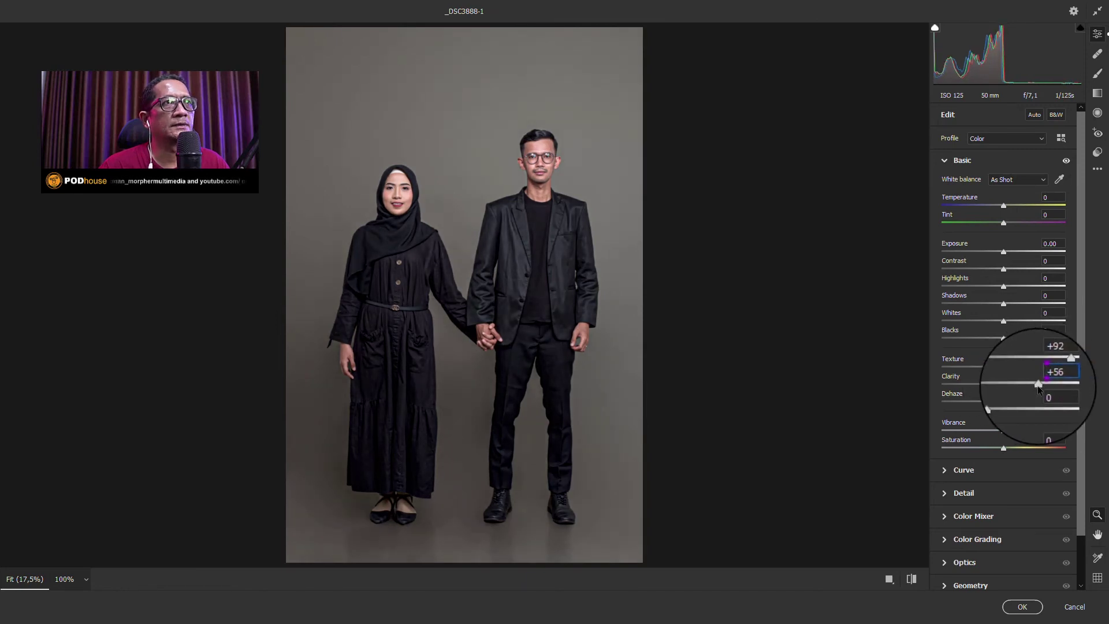
left_click(1022, 606)
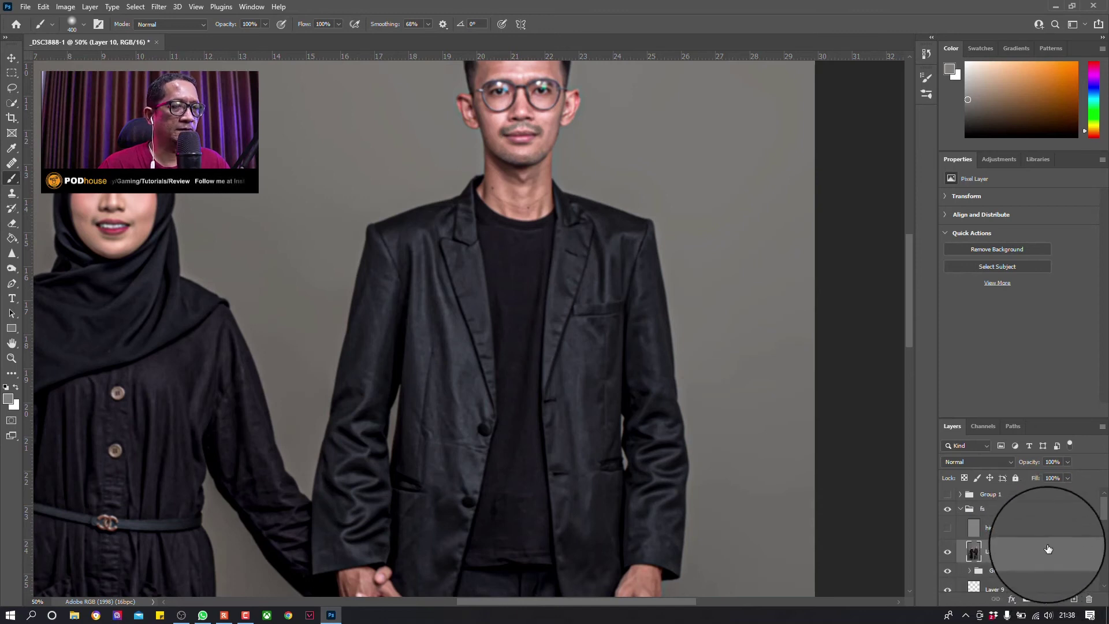
Step: Give Layer 10 a black mask and paint white over the jacket with a 200 px brush
left_click(1027, 599, "alt")
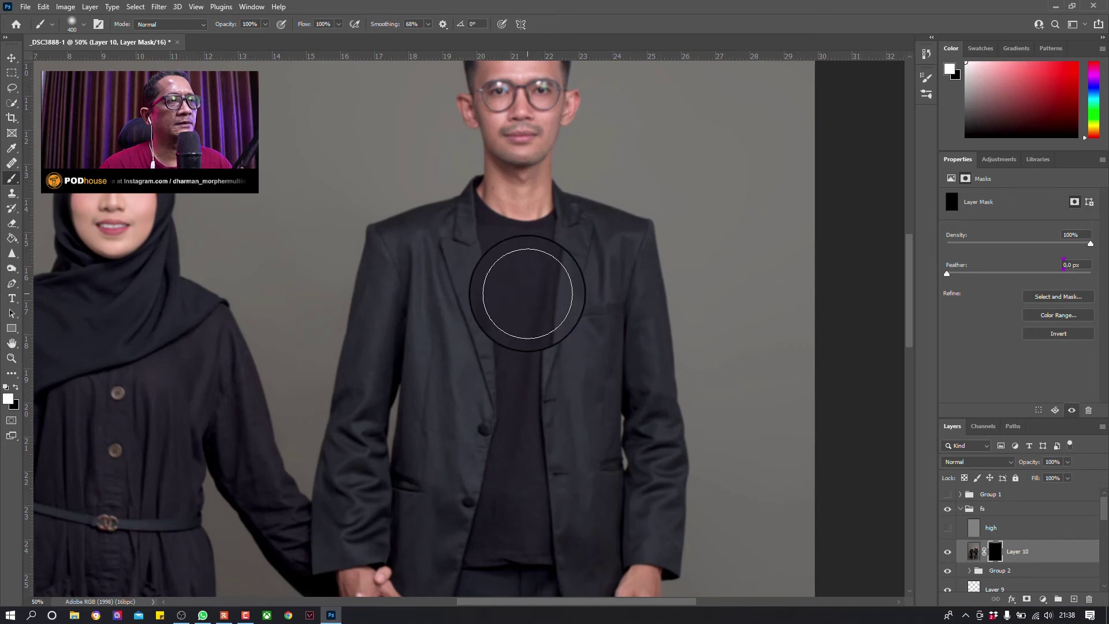
key("bracketleft")
key("bracketleft")
key("bracketleft")
left_click_drag(581, 257, 567, 438)
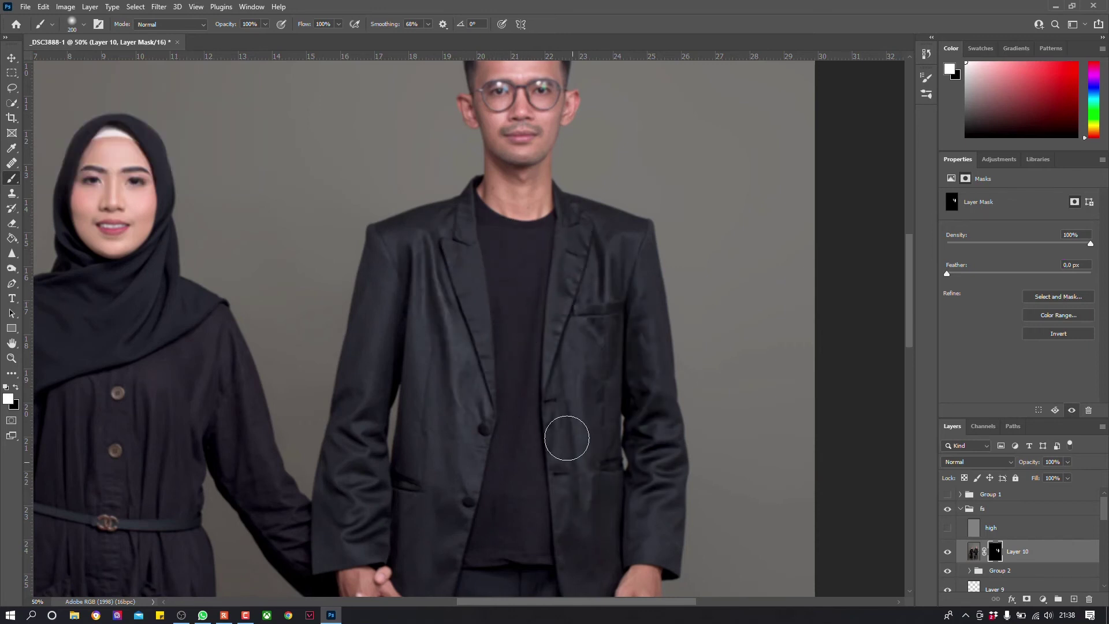
scroll(541, 351, "down", 5)
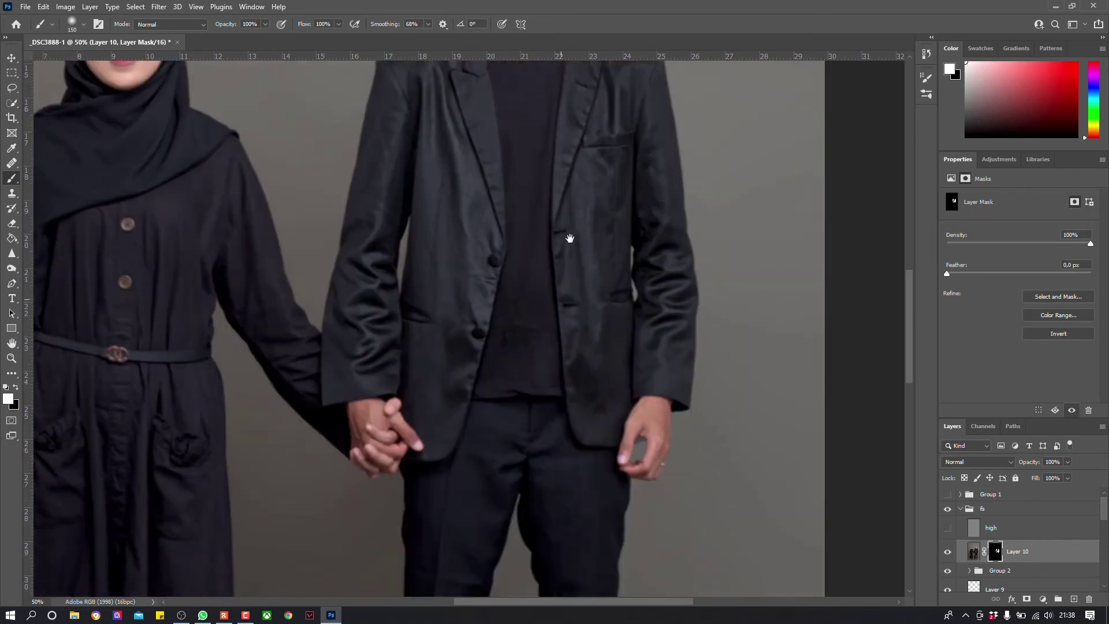
scroll(541, 351, "down", 5)
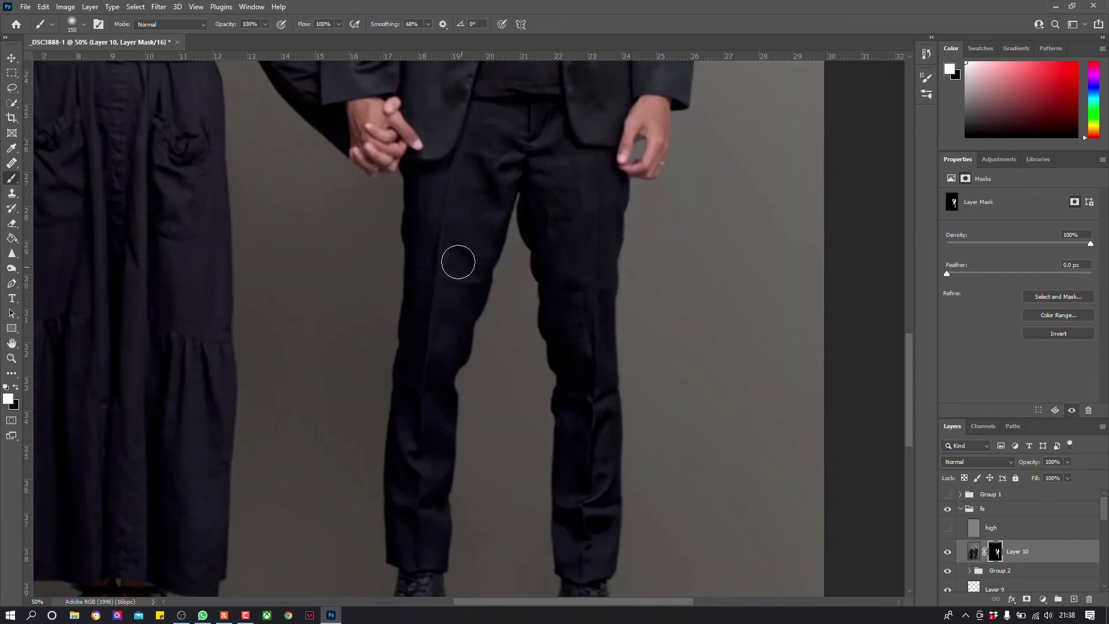
scroll(461, 239, "up", 5)
scroll(269, 150, "up", 5)
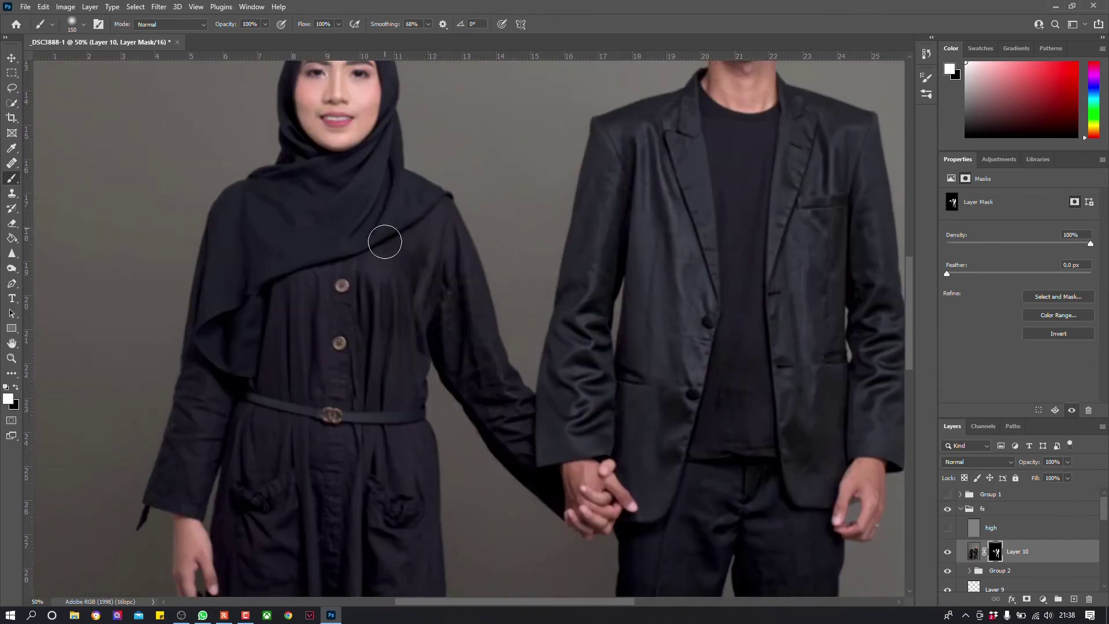
scroll(385, 241, "down", 5)
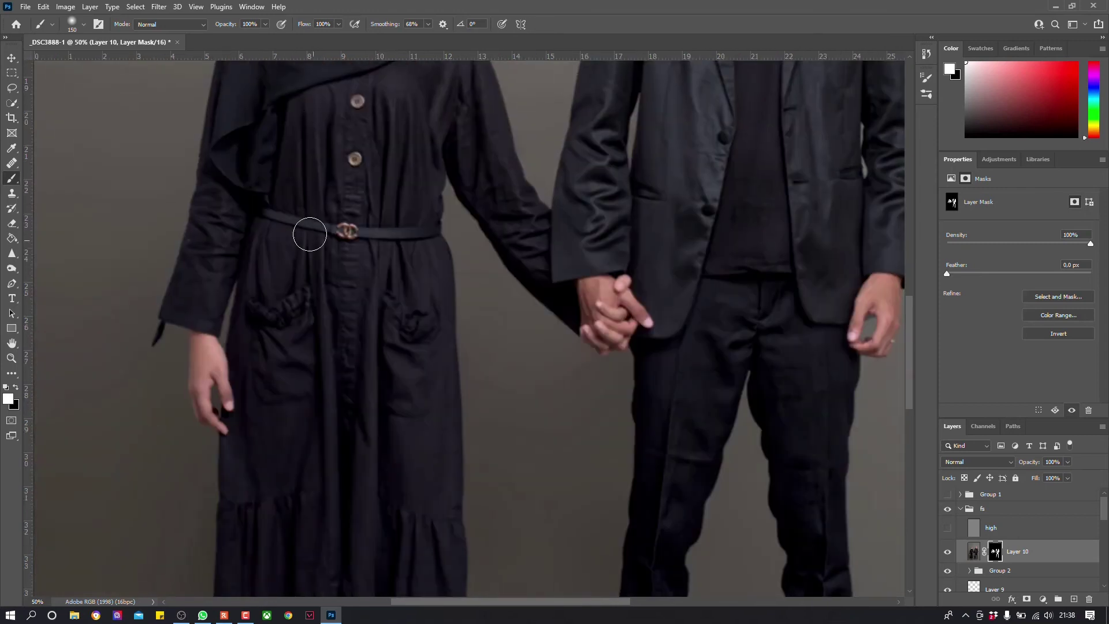
scroll(345, 397, "down", 5)
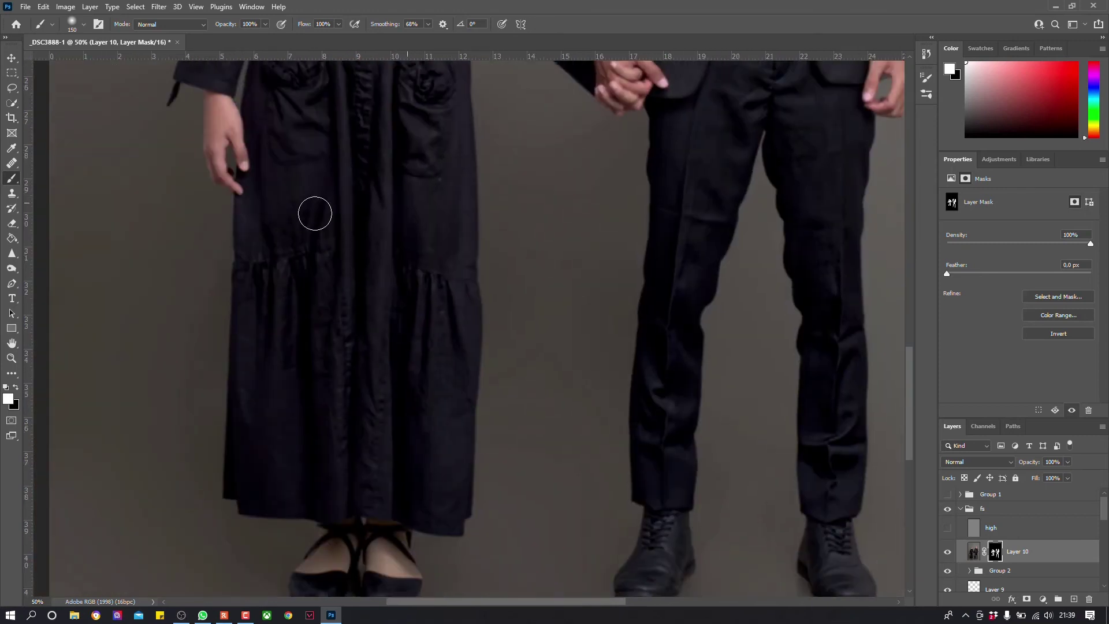
Step: Zoom out and back in on the man's head to review the masked texture
key("ctrl+minus")
scroll(519, 383, "up", 3)
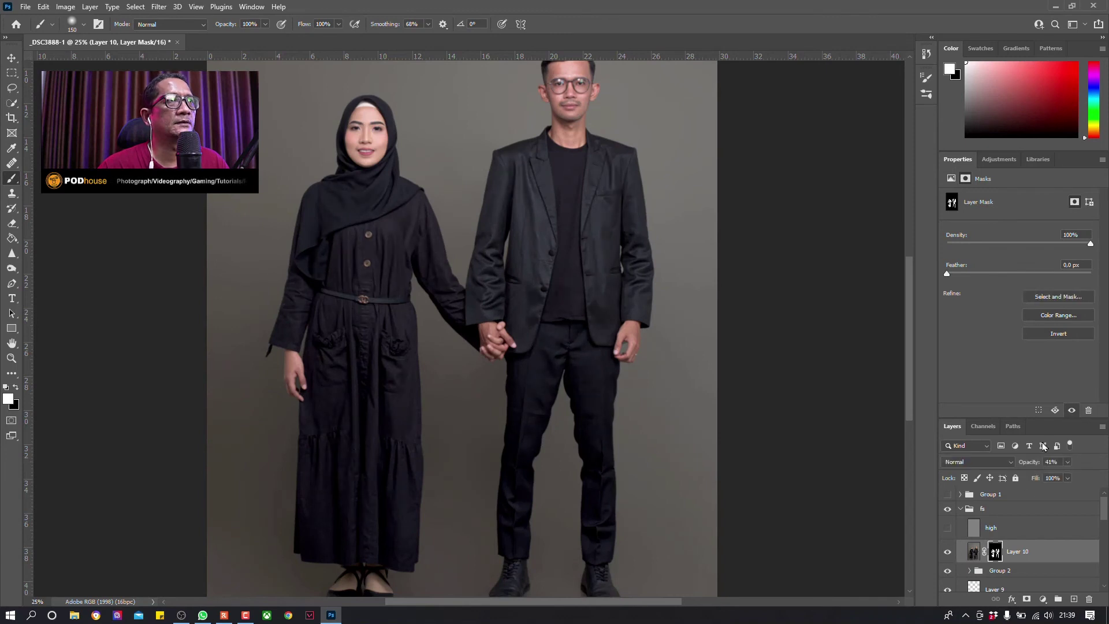
key("ctrl+minus")
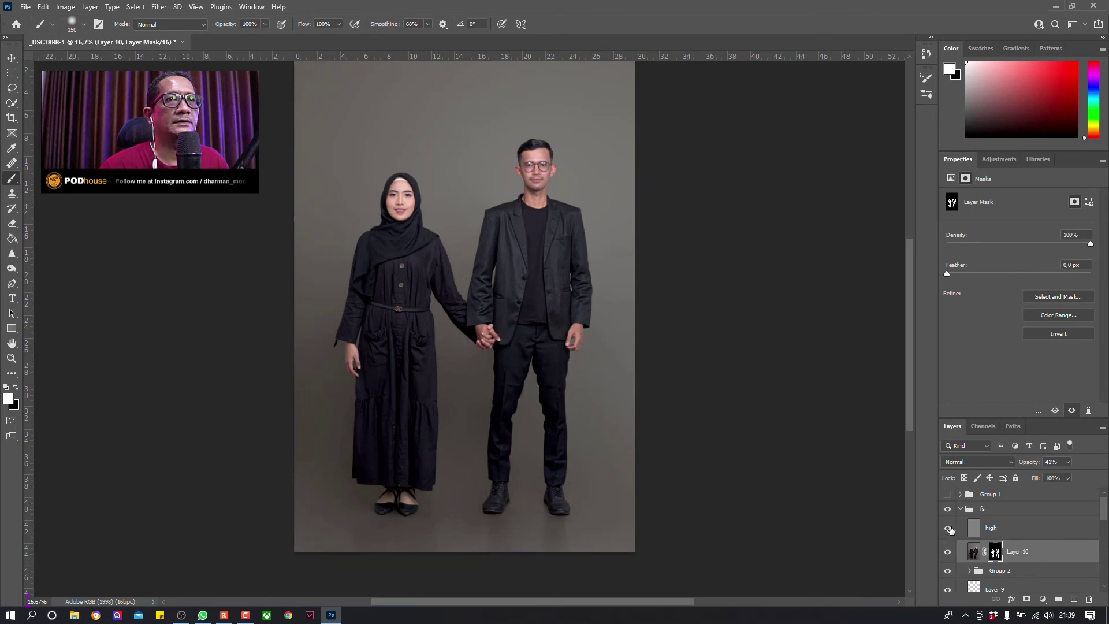
key("ctrl+plus")
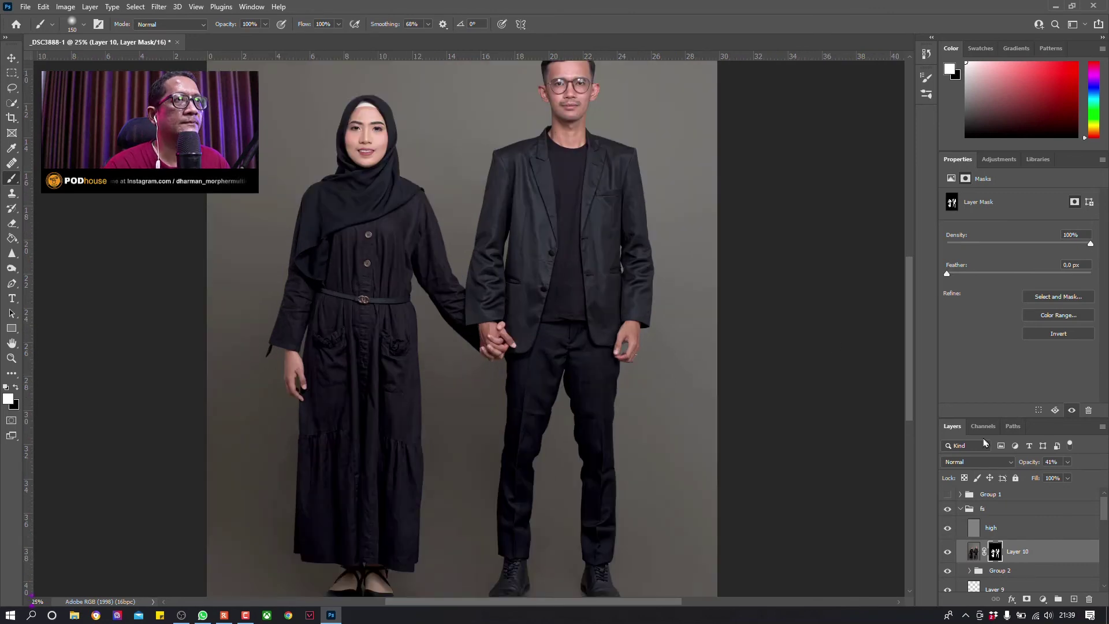
key("ctrl+plus")
left_click_drag(432, 267, 412, 261)
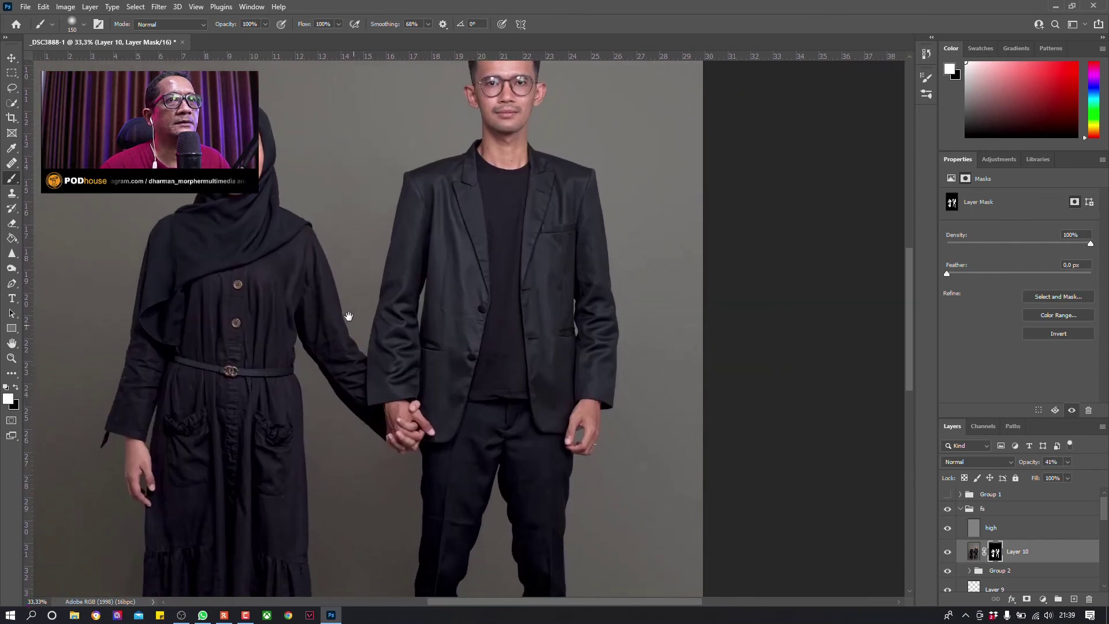
mouse_move(487, 232)
left_mouse_down()
mouse_move(455, 275)
mouse_move(485, 287)
left_mouse_up()
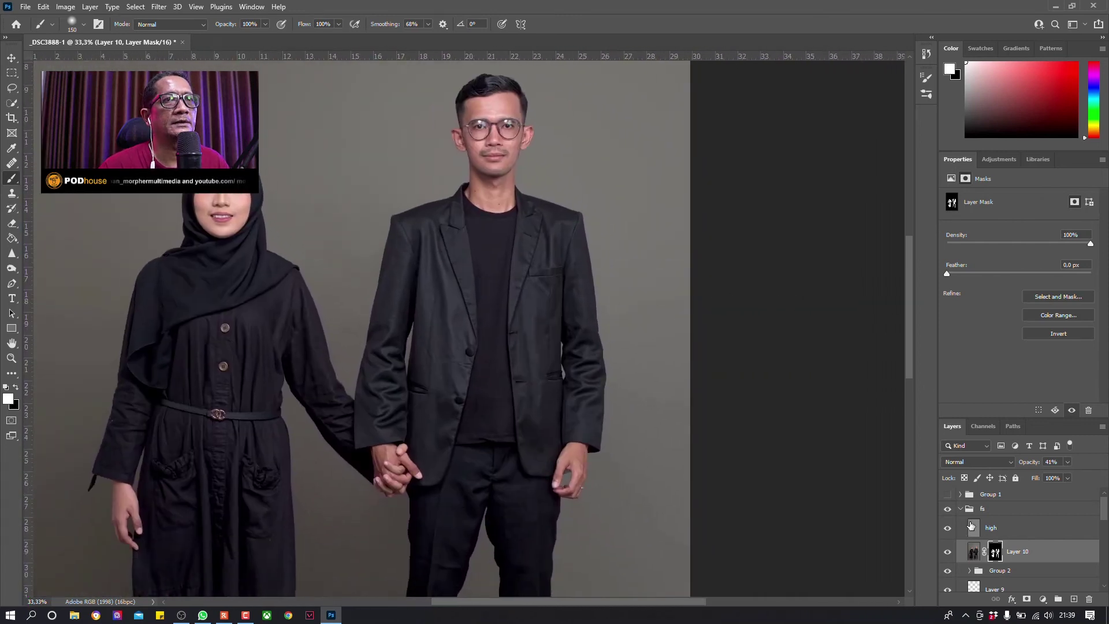
left_click(986, 530)
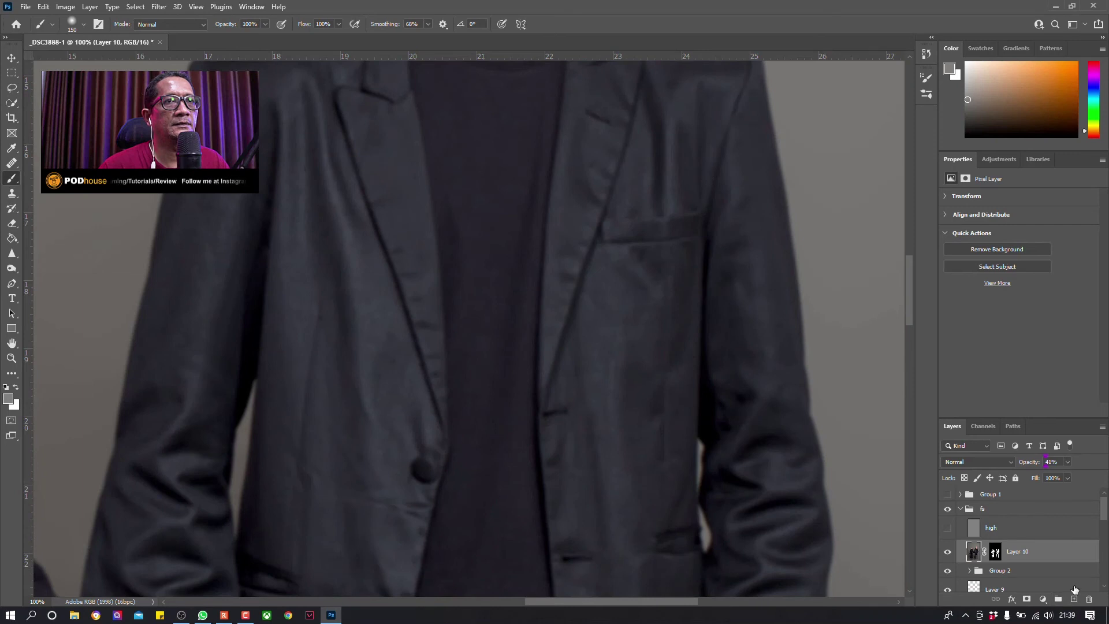
Step: Create a new empty Layer 11 and switch to a 400 px Mixer Brush
left_click(1073, 600)
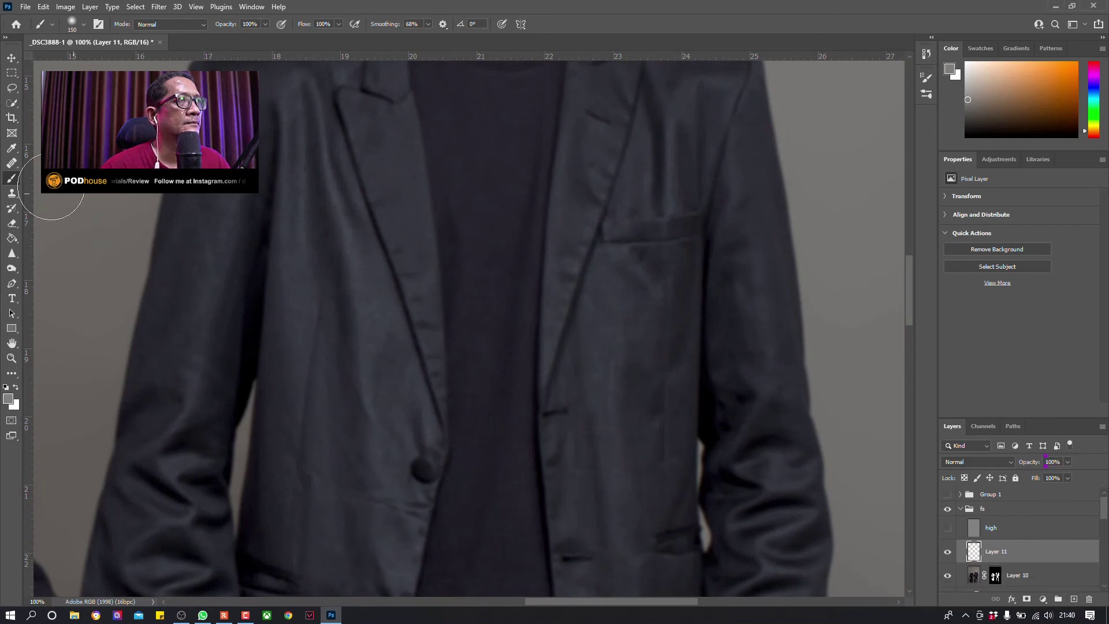
right_click(11, 183)
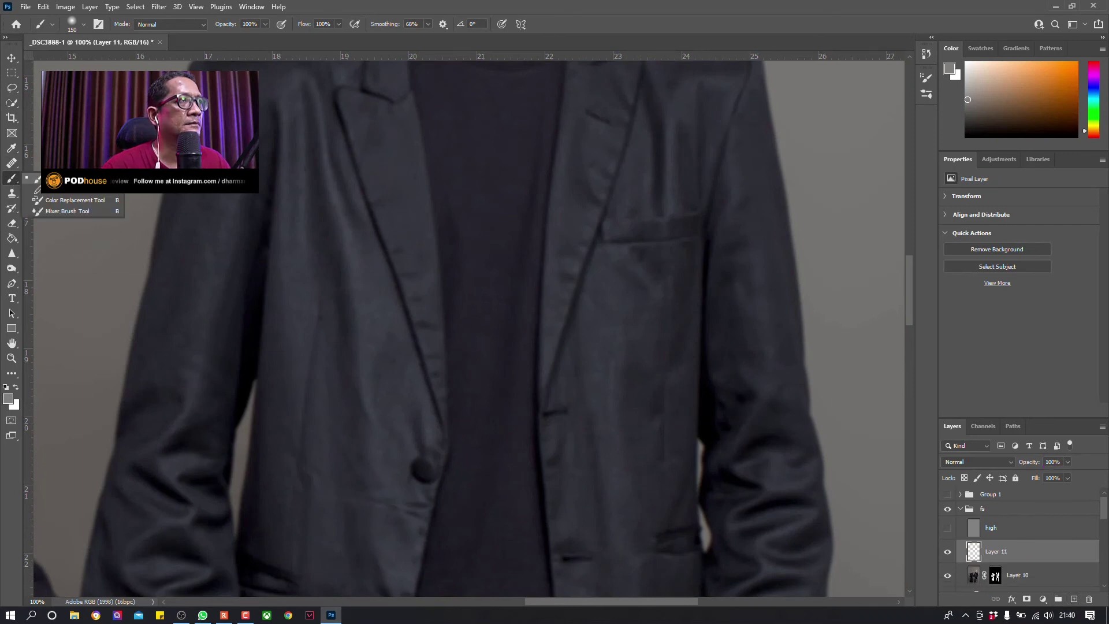
left_click(52, 212)
key("bracketleft")
key("bracketleft")
key("bracketleft")
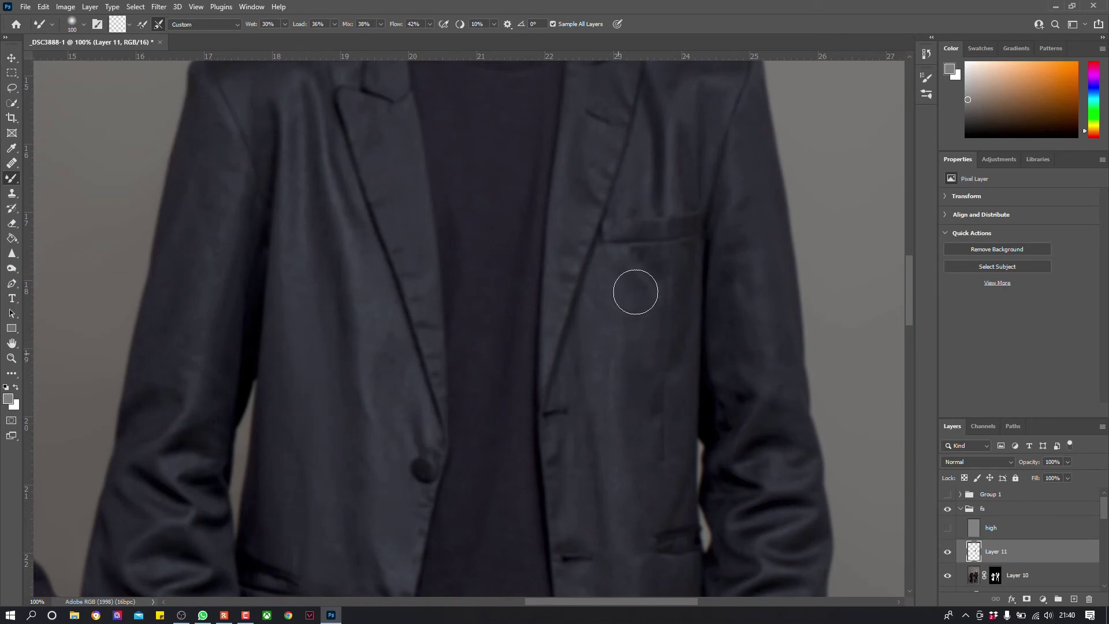
Step: Blend smoothing strokes over the man's jacket and make the high detail layer visible again
left_click(947, 528)
mouse_move(173, 405)
left_mouse_down()
mouse_move(396, 396)
mouse_move(562, 446)
mouse_move(500, 290)
mouse_move(458, 299)
left_mouse_up()
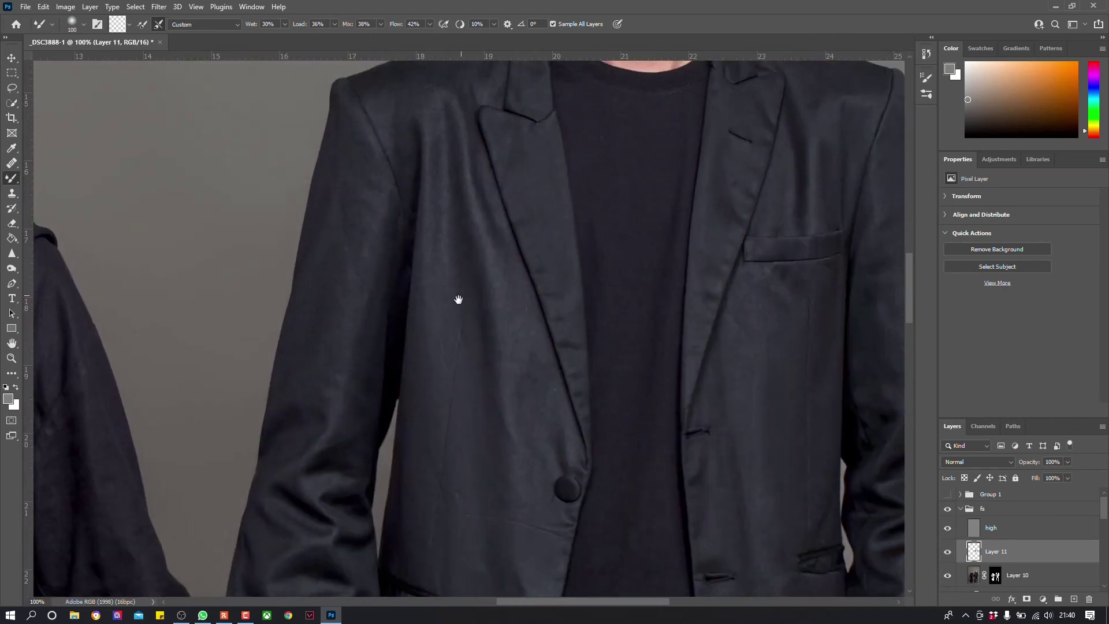
scroll(458, 299, "down", 2)
scroll(490, 259, "down", 2)
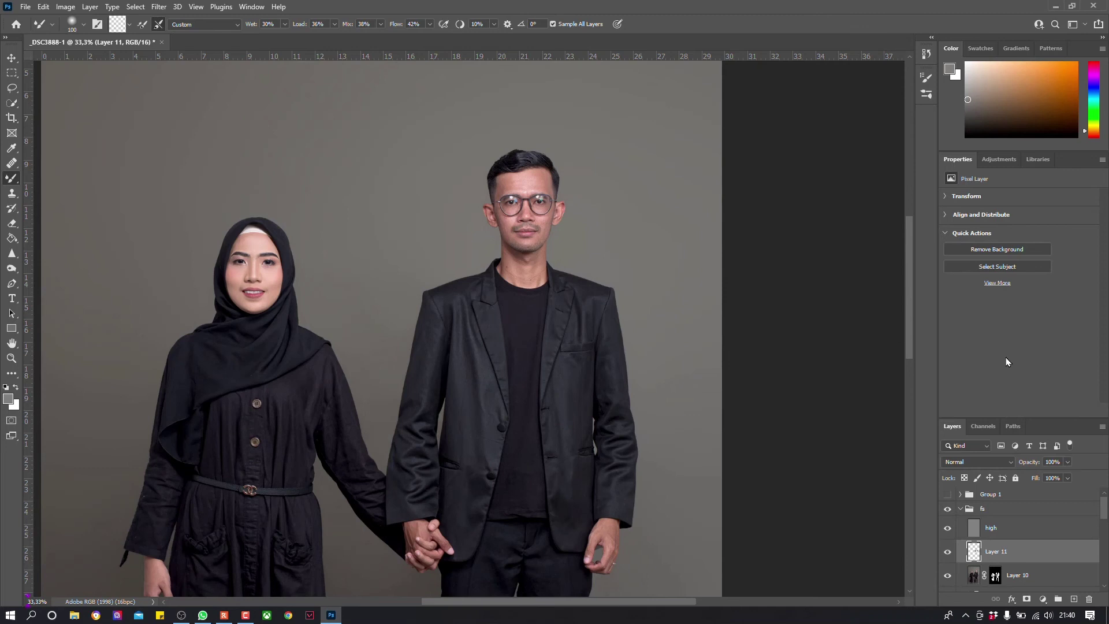
scroll(592, 378, "up", 3)
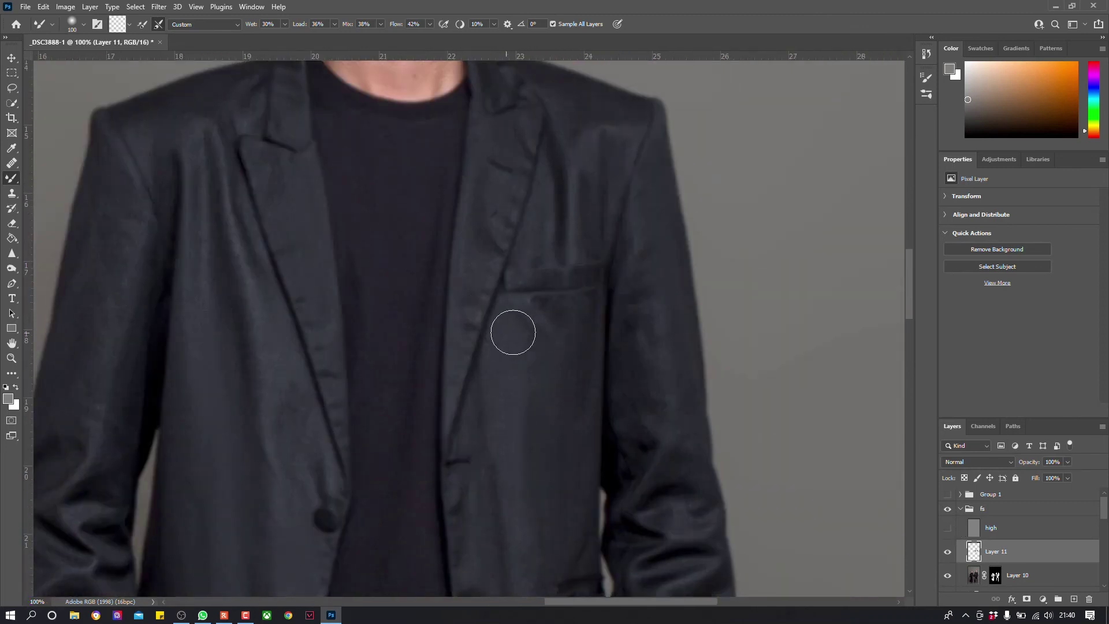
mouse_move(573, 355)
left_mouse_down()
mouse_move(643, 255)
mouse_move(836, 312)
left_mouse_up()
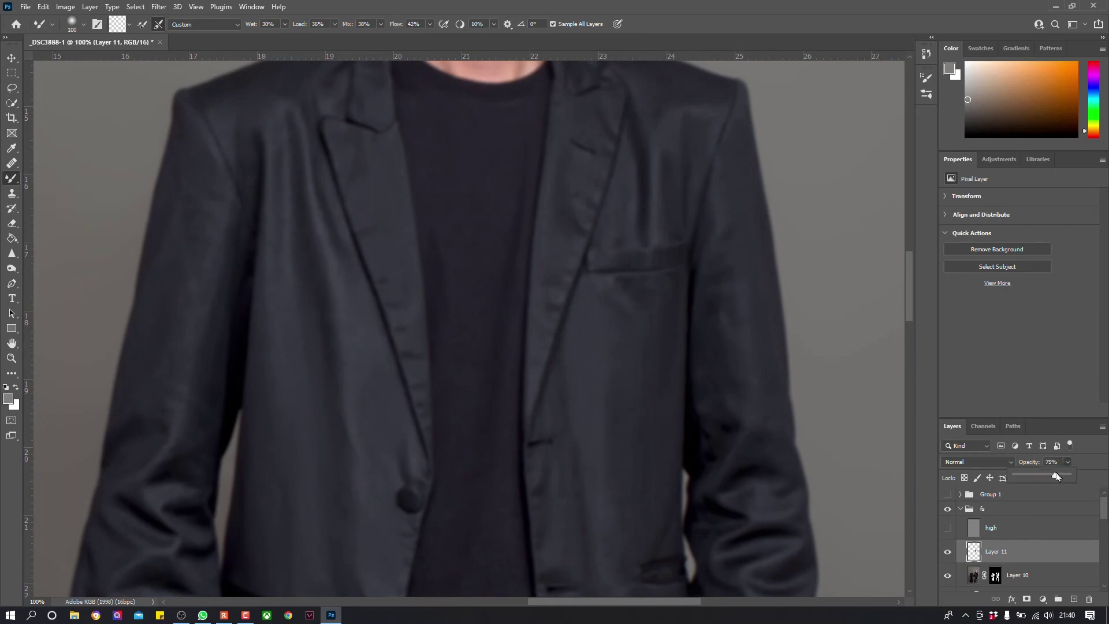
left_click(948, 527)
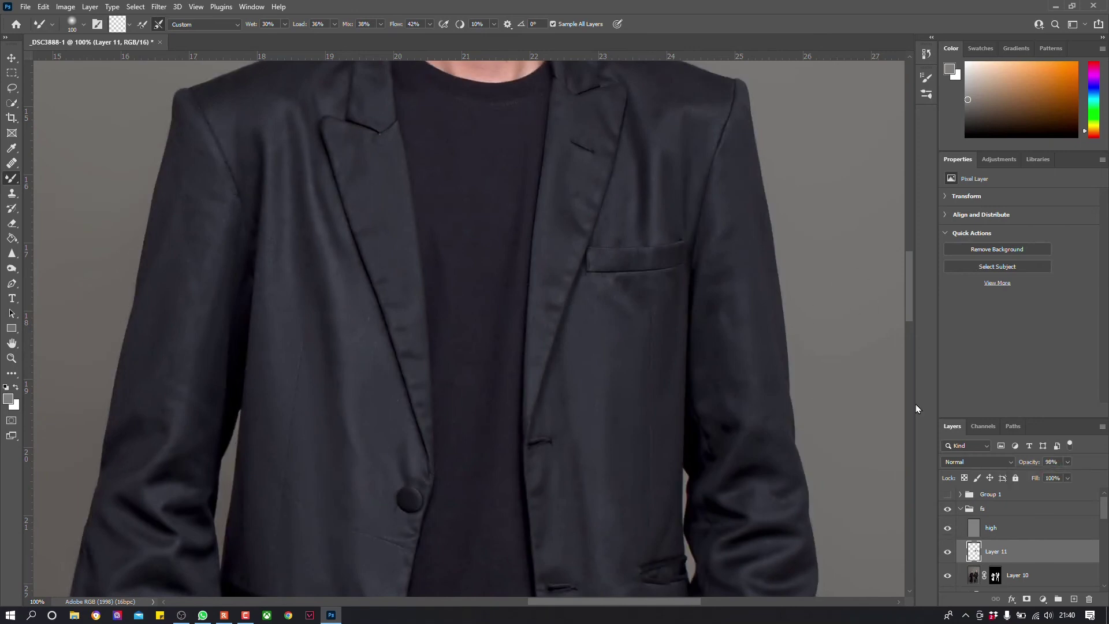
key("ctrl+minus")
key("ctrl+minus")
key("ctrl+minus")
key("ctrl+minus")
left_click(990, 527)
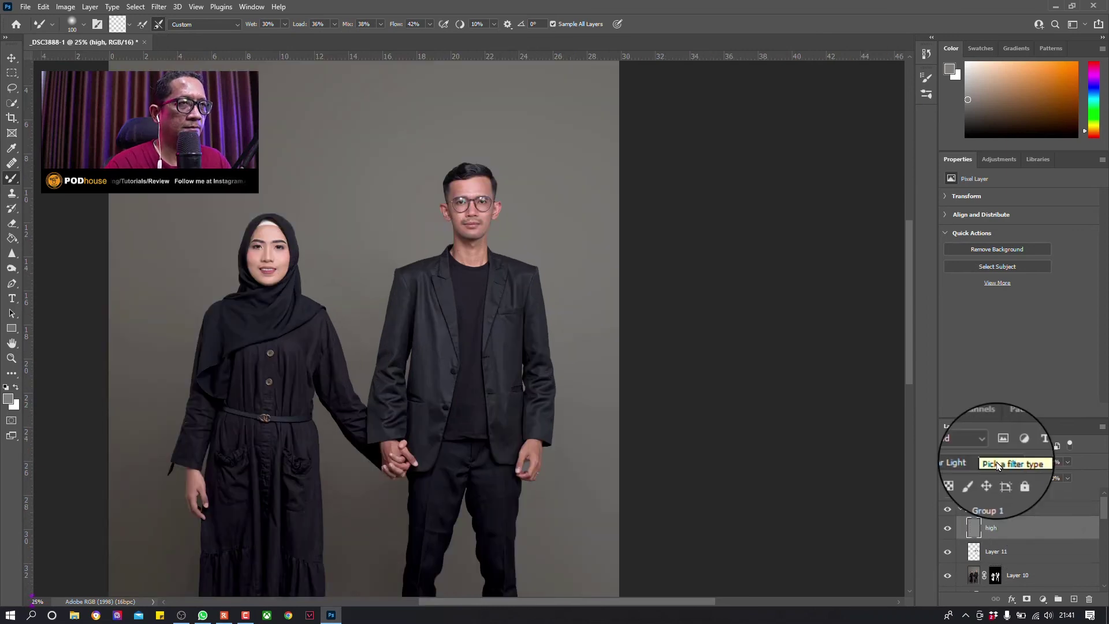
Step: Centre the view on the man's face and duplicate the high detail layer
scroll(476, 324, "up", 6)
mouse_move(507, 173)
left_mouse_down()
mouse_move(477, 384)
mouse_move(455, 453)
mouse_move(510, 492)
left_mouse_up()
left_click_drag(525, 447, 508, 545)
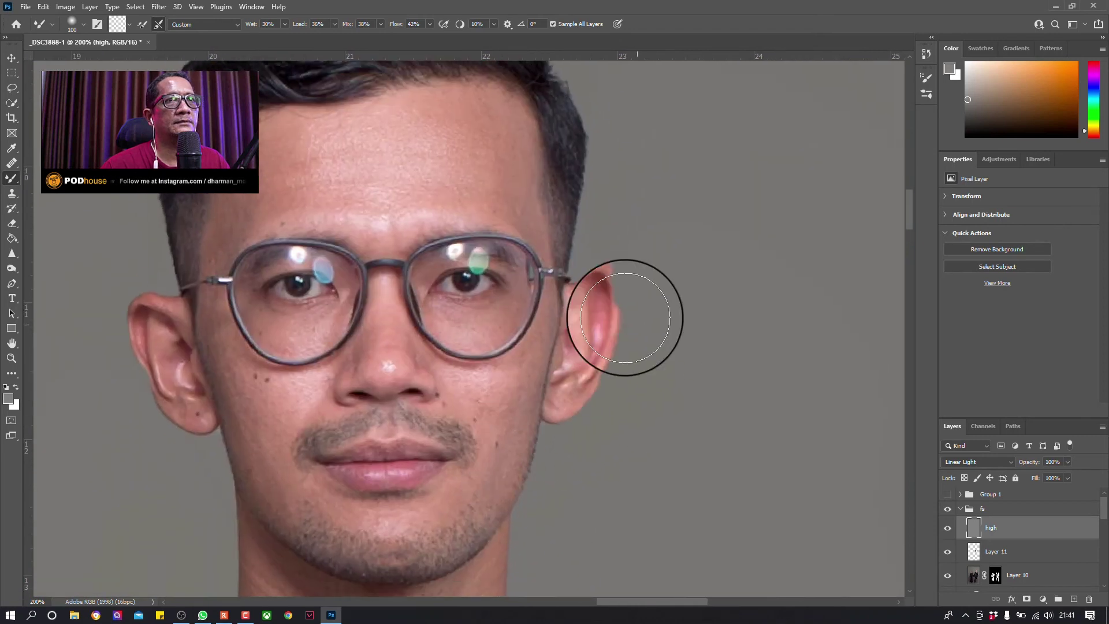
key("ctrl+j")
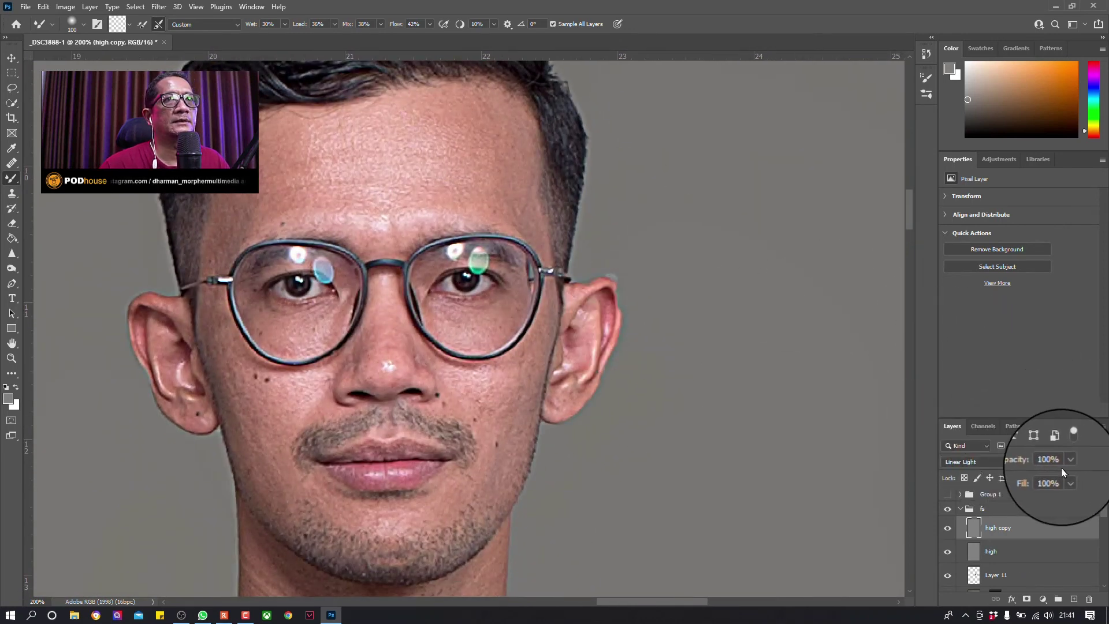
Step: Set high copy's opacity to 24%, compare it on and off, and collapse the fs group
left_click(1092, 461)
mouse_move(1083, 477)
left_mouse_down()
mouse_move(1022, 480)
mouse_move(1032, 477)
left_mouse_up()
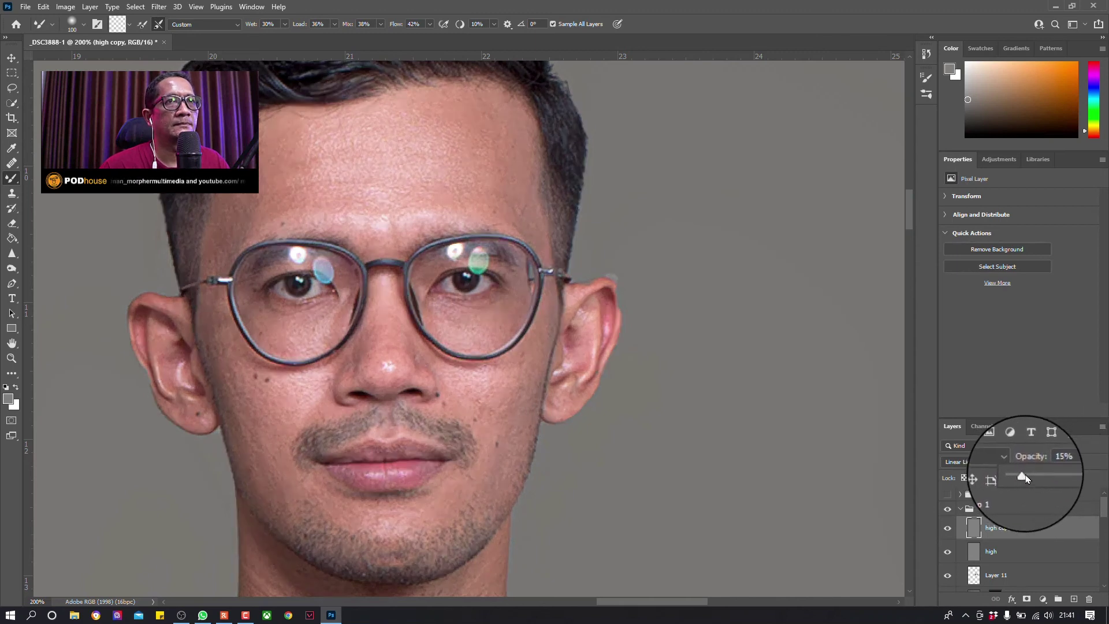
left_click(946, 530)
left_click(947, 533)
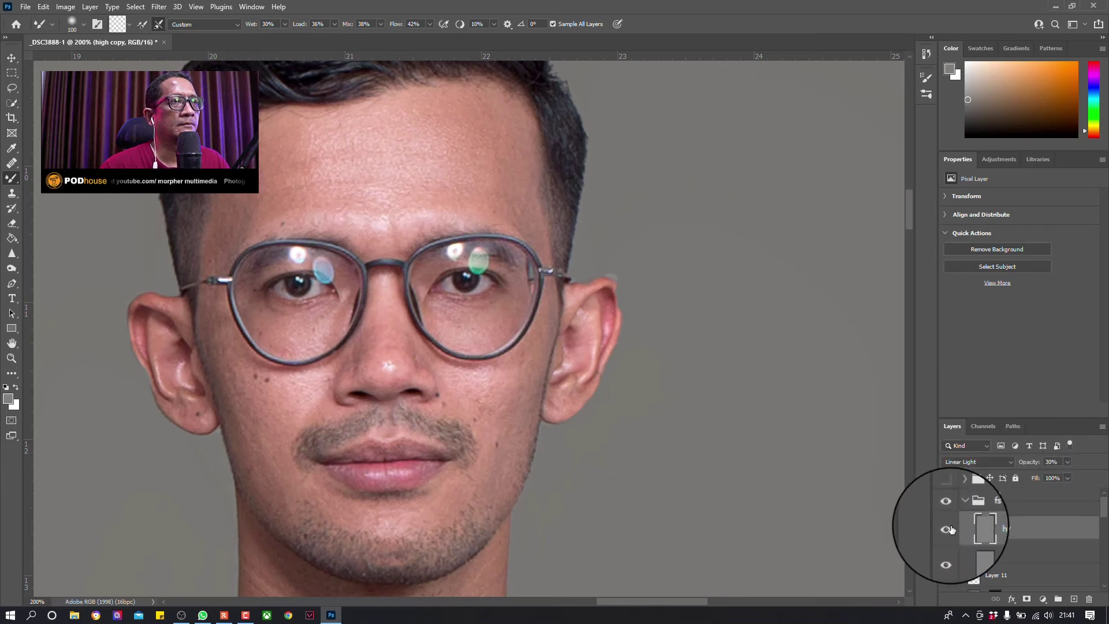
left_click_drag(1054, 476, 1059, 475)
left_click(946, 530)
left_click(947, 529)
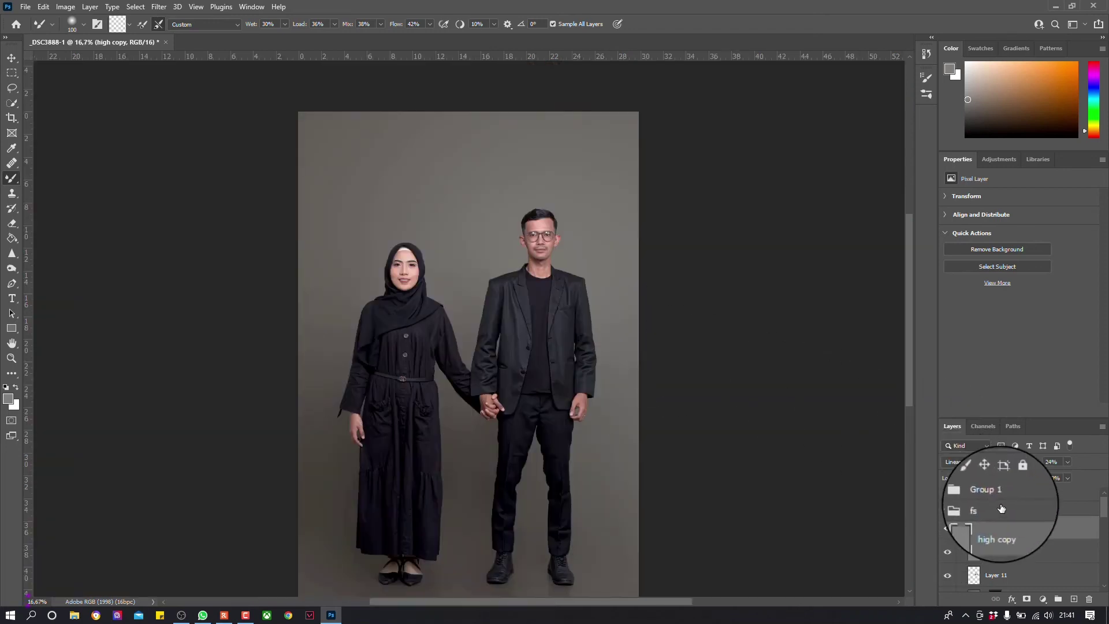
left_click(960, 508)
Step: Add a Levels adjustment with output white lowered to 195 to darken the photo
left_click(1042, 599)
left_click(1033, 442)
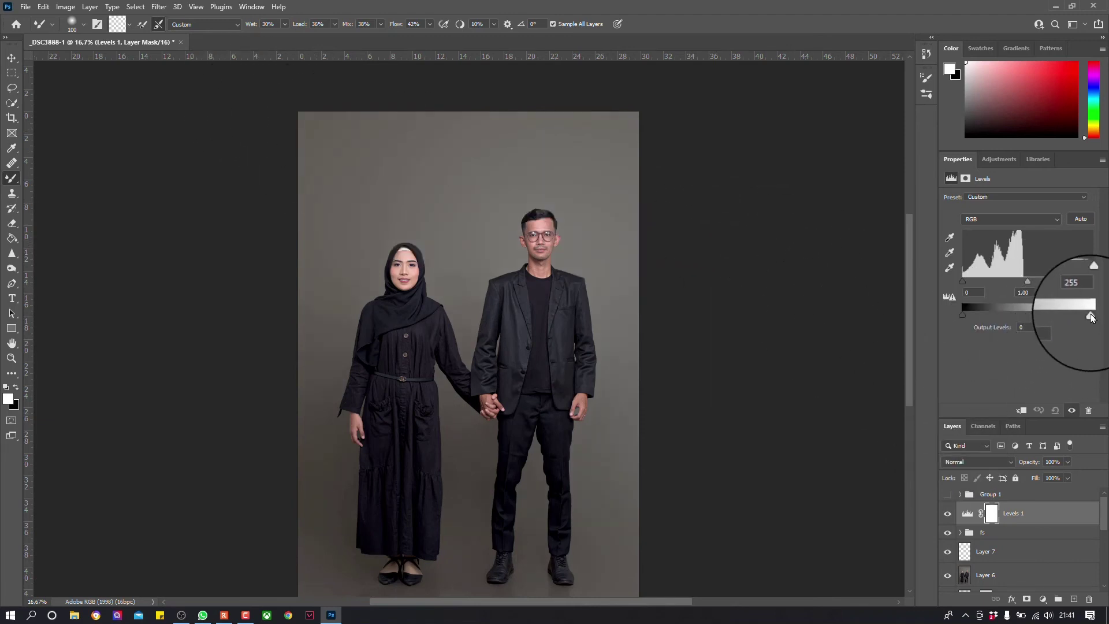
left_click_drag(1090, 317, 1063, 317)
left_click_drag(1077, 317, 1061, 315)
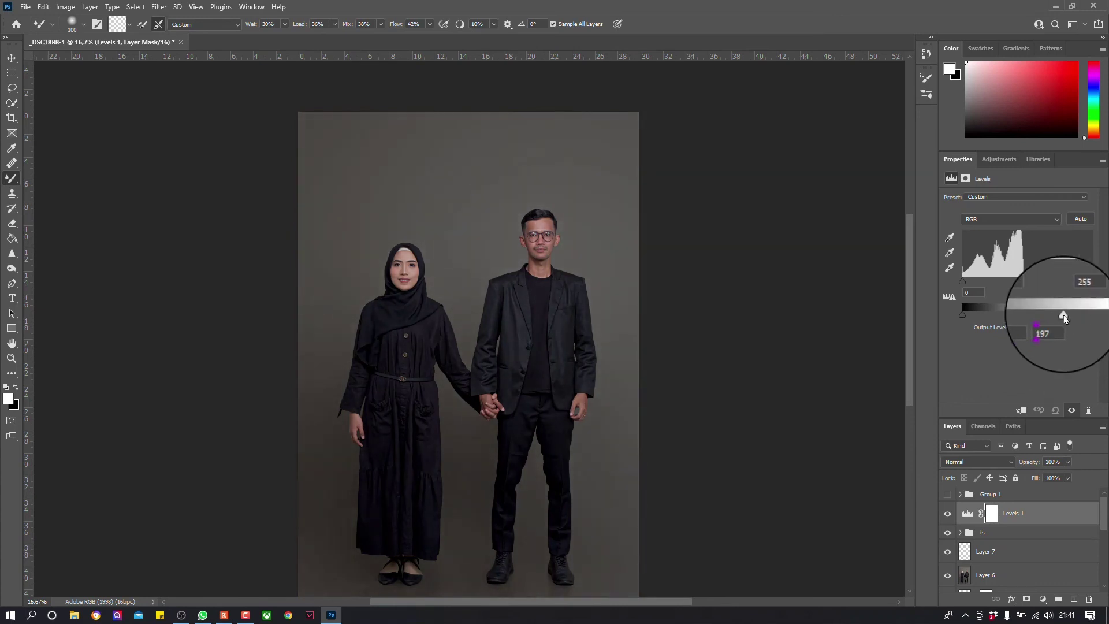
Step: Switch to the Brush tool with a Soft Round tip for painting the Levels mask
right_click(13, 180)
left_click(64, 178)
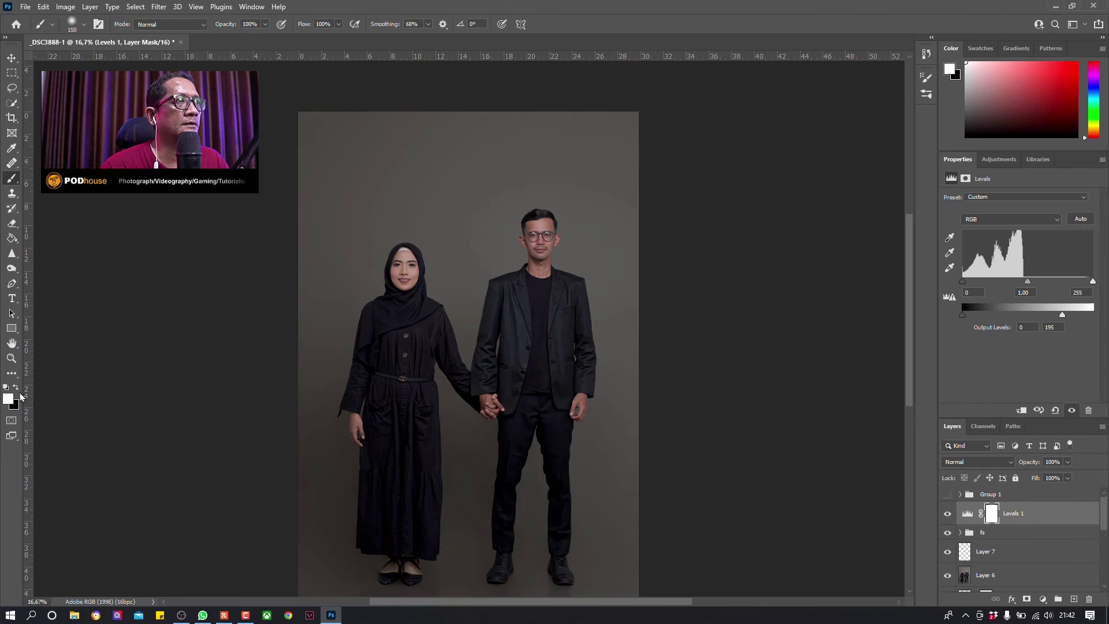
right_click(464, 208)
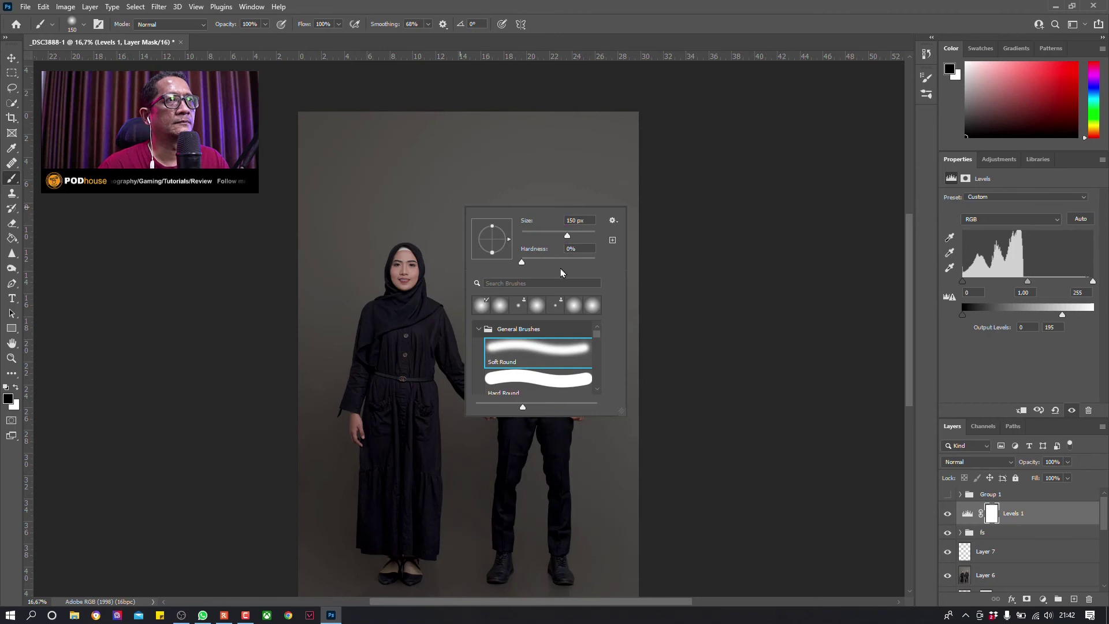
left_click(994, 519)
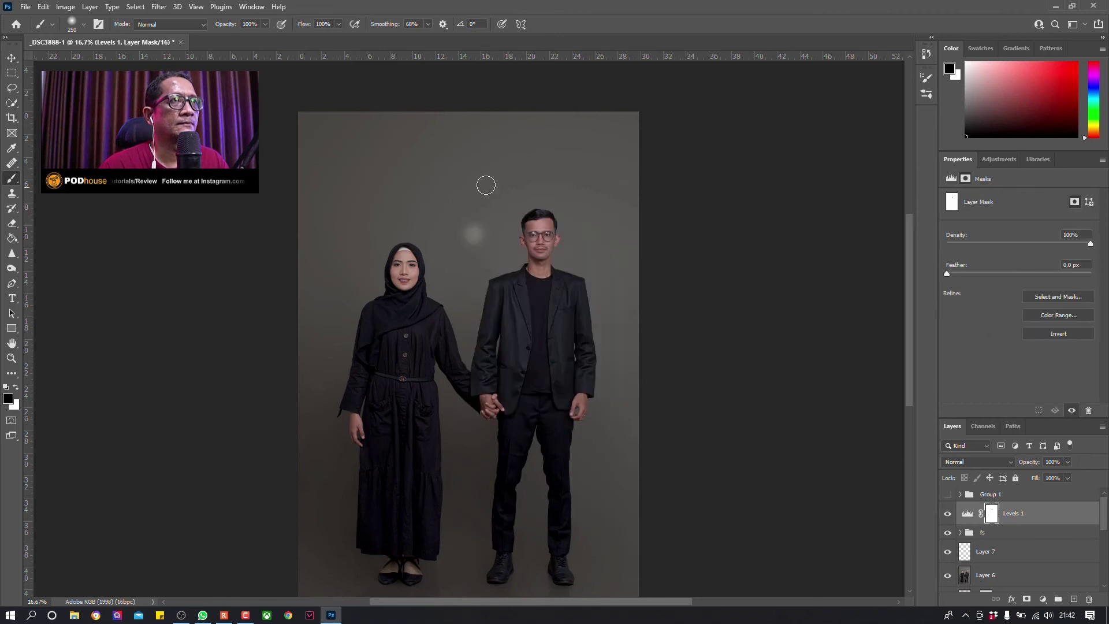
Step: Free Transform the light spot, stretching it up to the image top and widening it rightward
left_click(16, 59)
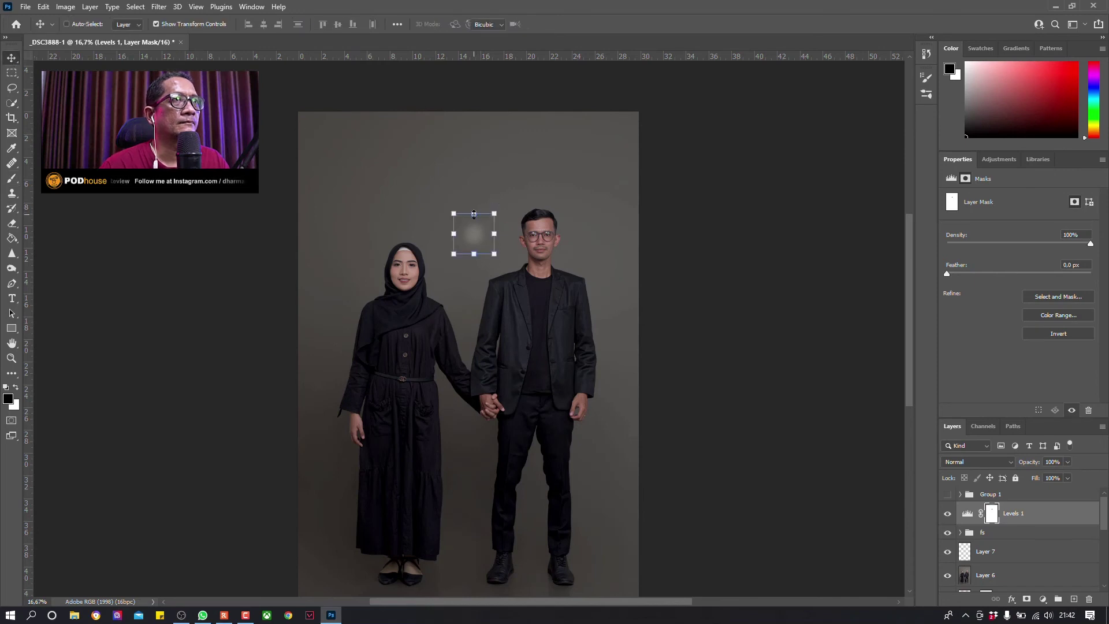
left_click_drag(473, 215, 474, 112)
left_click_drag(494, 183, 683, 182)
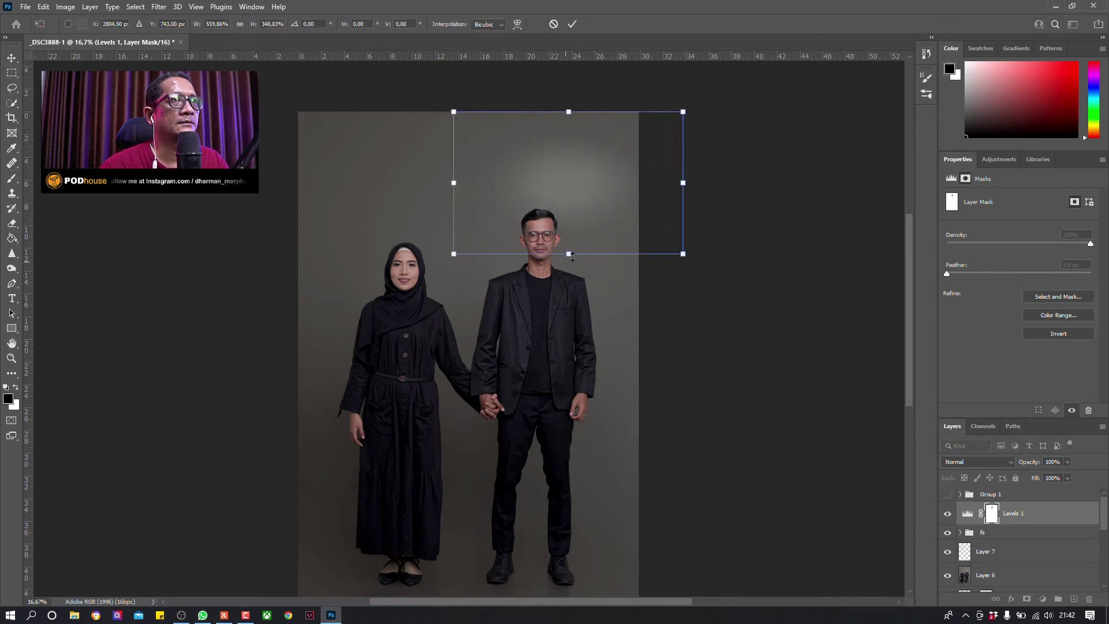
left_click_drag(569, 253, 563, 574)
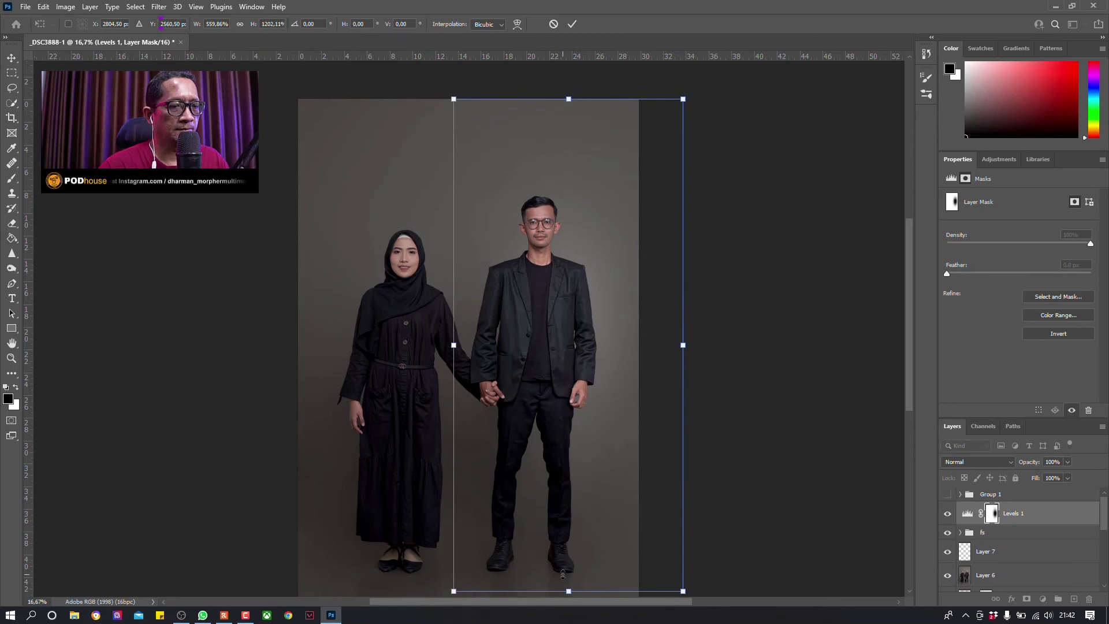
key("ctrl+minus")
key("ctrl+minus")
Step: Rotate, reposition and enlarge the spot into a broad tilted glow, then commit the transform
left_click_drag(583, 473, 518, 488)
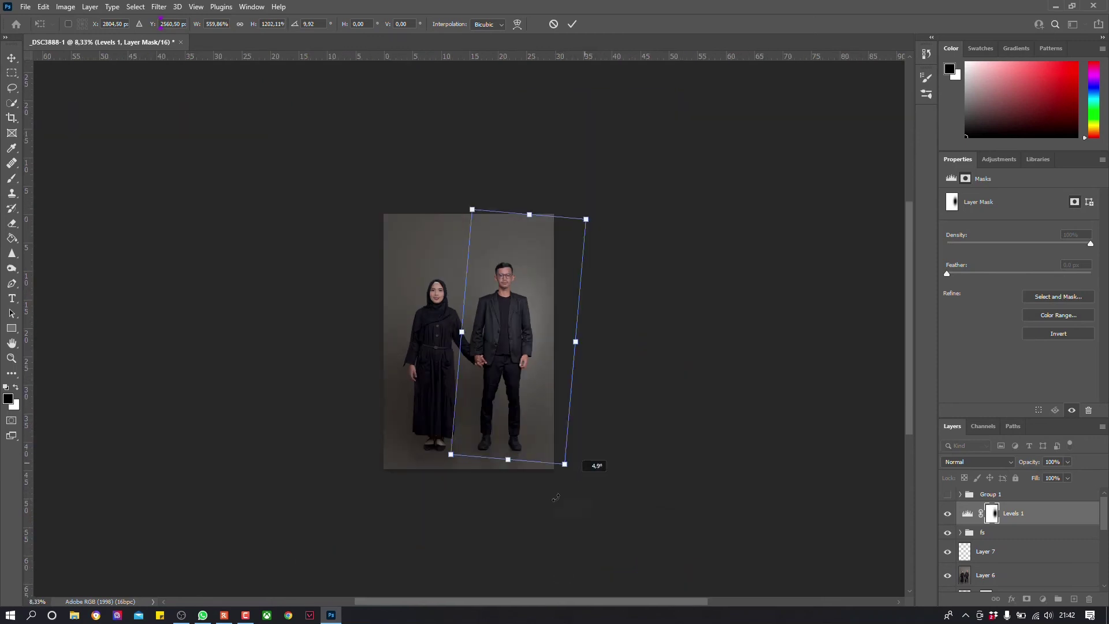
left_click_drag(491, 367, 421, 339)
mouse_move(500, 334)
left_mouse_down()
mouse_move(609, 388)
mouse_move(460, 306)
left_mouse_up()
left_click_drag(514, 195, 559, 110)
left_click_drag(406, 416, 384, 517)
left_click_drag(700, 134, 726, 176)
left_click_drag(394, 231, 362, 206)
left_click_drag(574, 371, 621, 408)
mouse_move(344, 495)
left_mouse_down()
mouse_move(287, 553)
mouse_move(317, 515)
left_mouse_up()
left_click_drag(346, 474, 330, 473)
mouse_move(302, 513)
left_mouse_down()
mouse_move(300, 545)
mouse_move(293, 537)
left_mouse_up()
left_click_drag(620, 114, 626, 105)
left_click(572, 25)
Step: Set the Levels 1 layer to 88% opacity, compare it, and zoom in on the couple
left_click(1067, 462)
mouse_move(1069, 474)
left_mouse_down()
mouse_move(1048, 477)
mouse_move(1061, 477)
left_mouse_up()
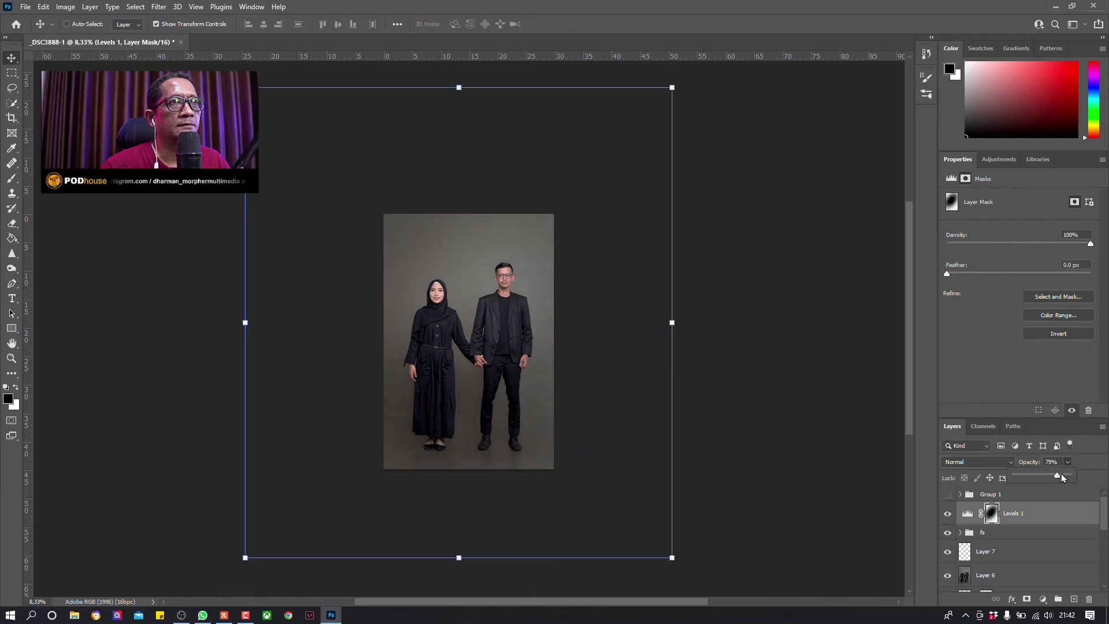
left_click(947, 514)
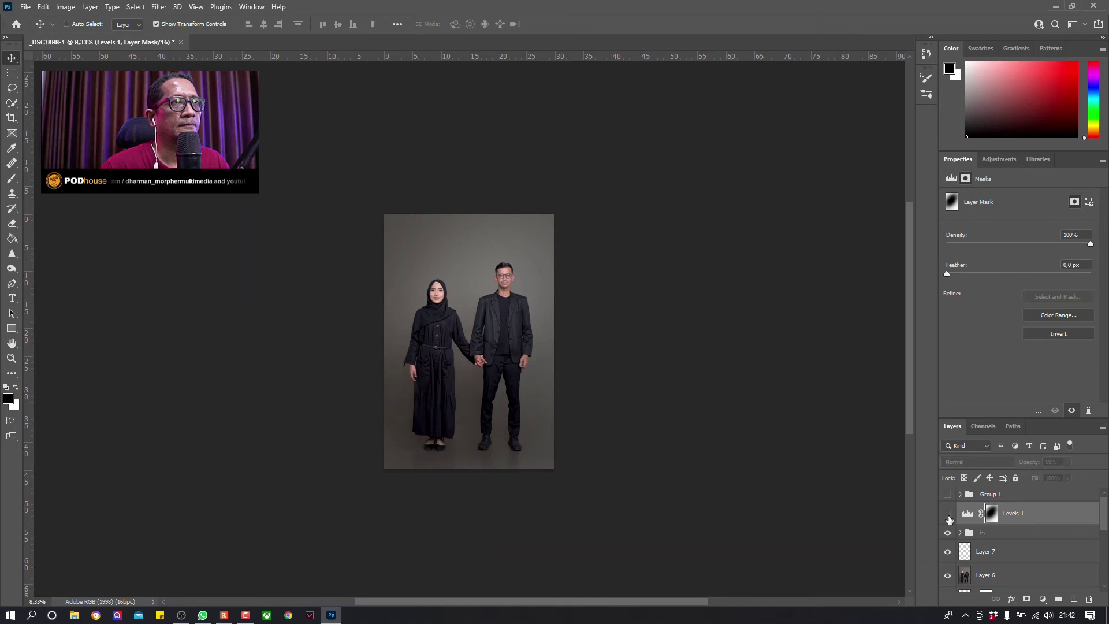
key("ctrl+plus")
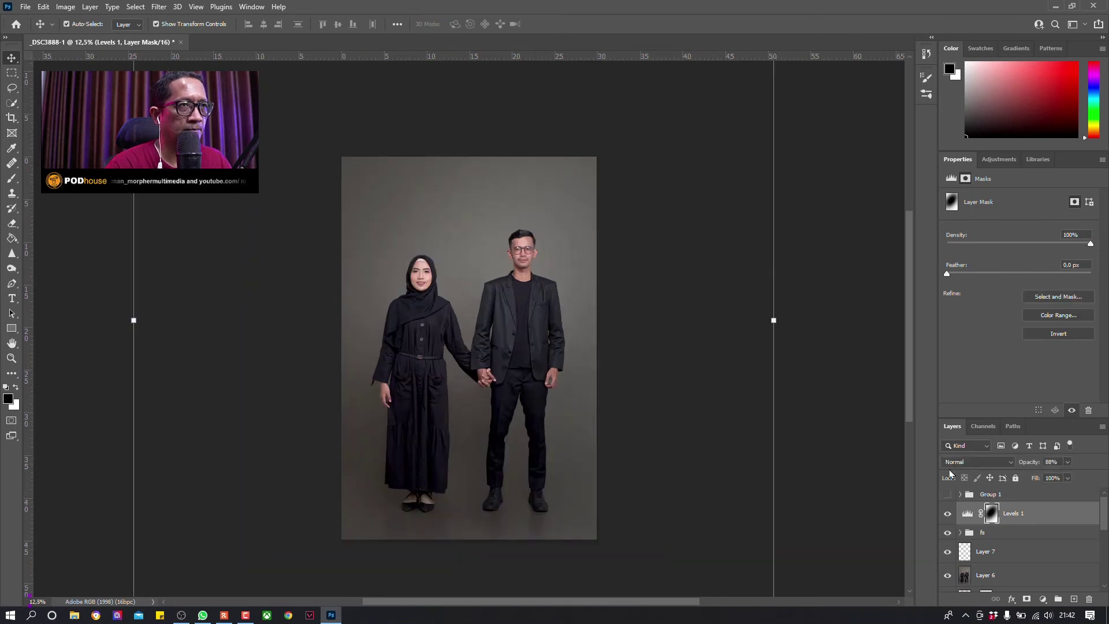
key("ctrl+plus")
left_click_drag(571, 362, 574, 249)
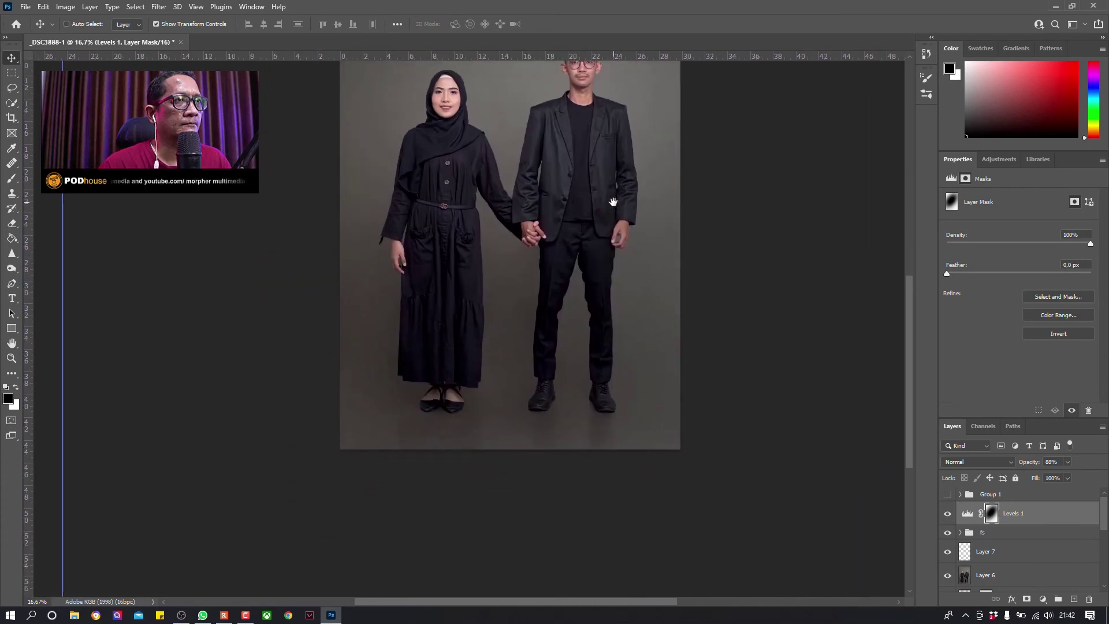
key("ctrl+plus")
key("ctrl+plus")
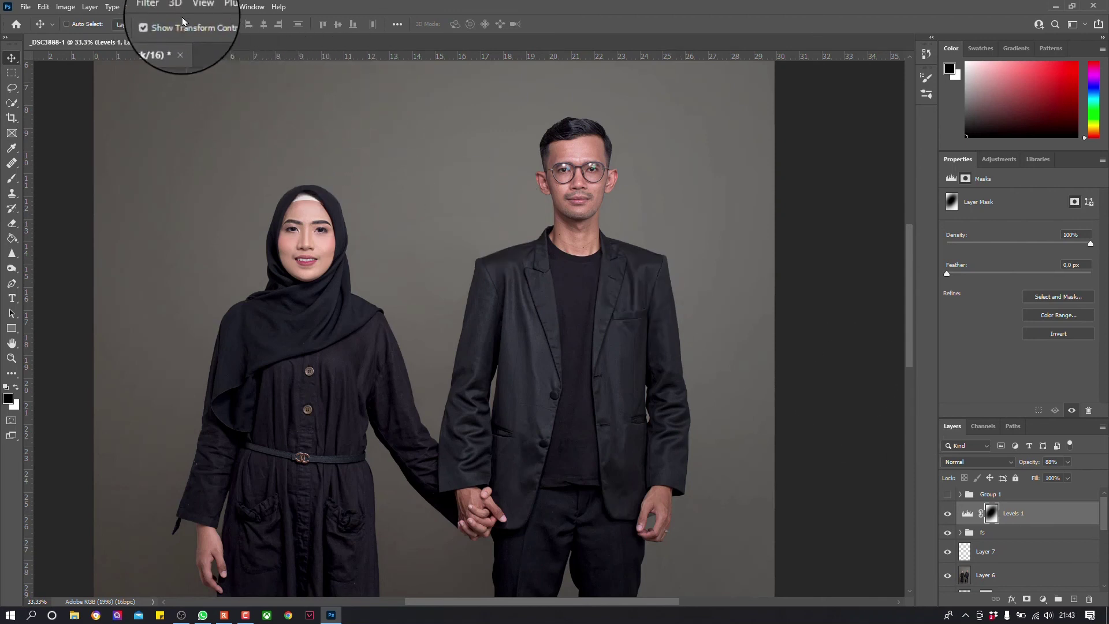
left_click(159, 7)
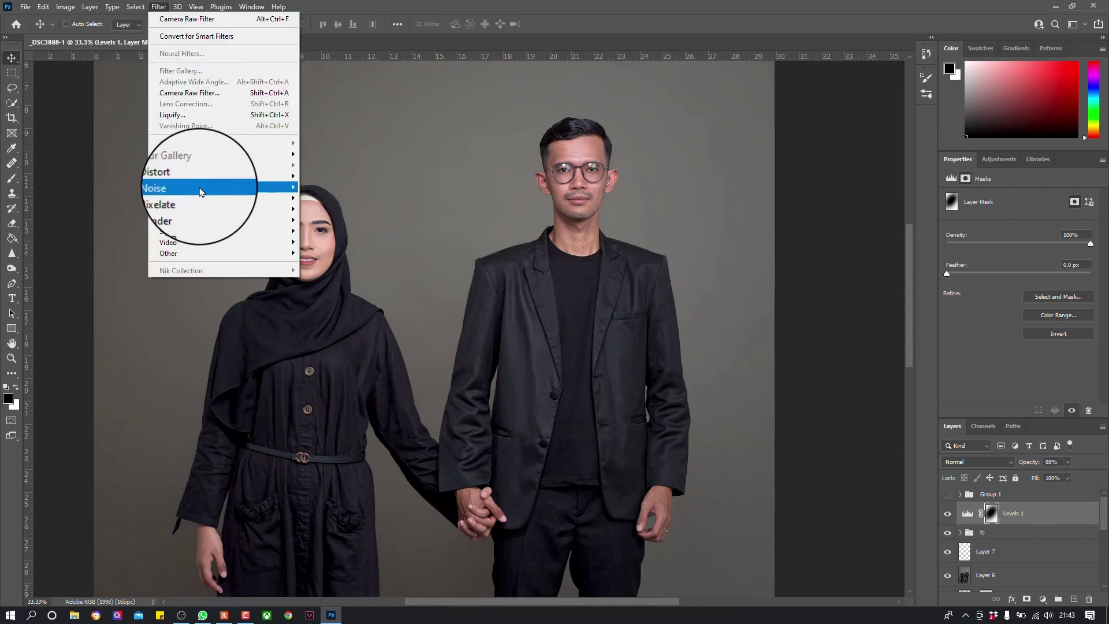
left_click(341, 187)
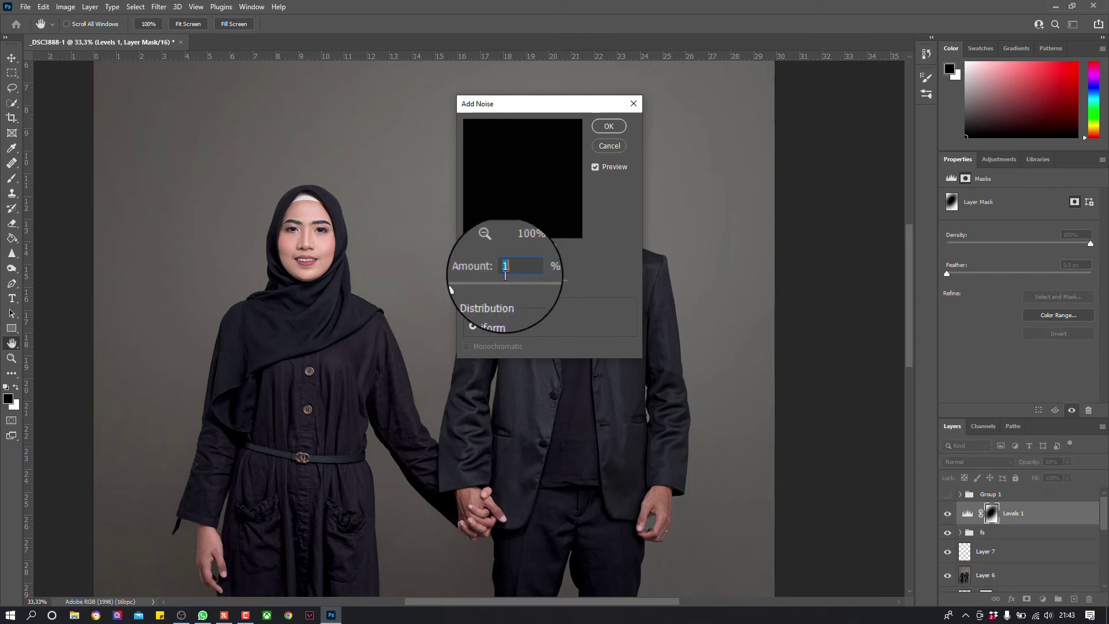
left_click(612, 129)
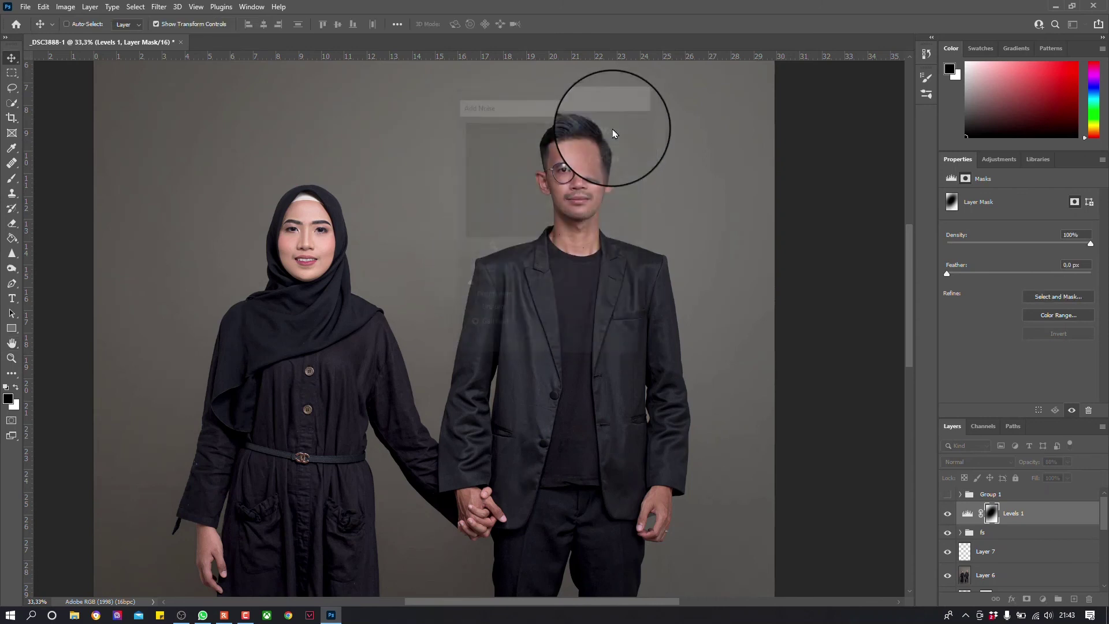
left_click(947, 514)
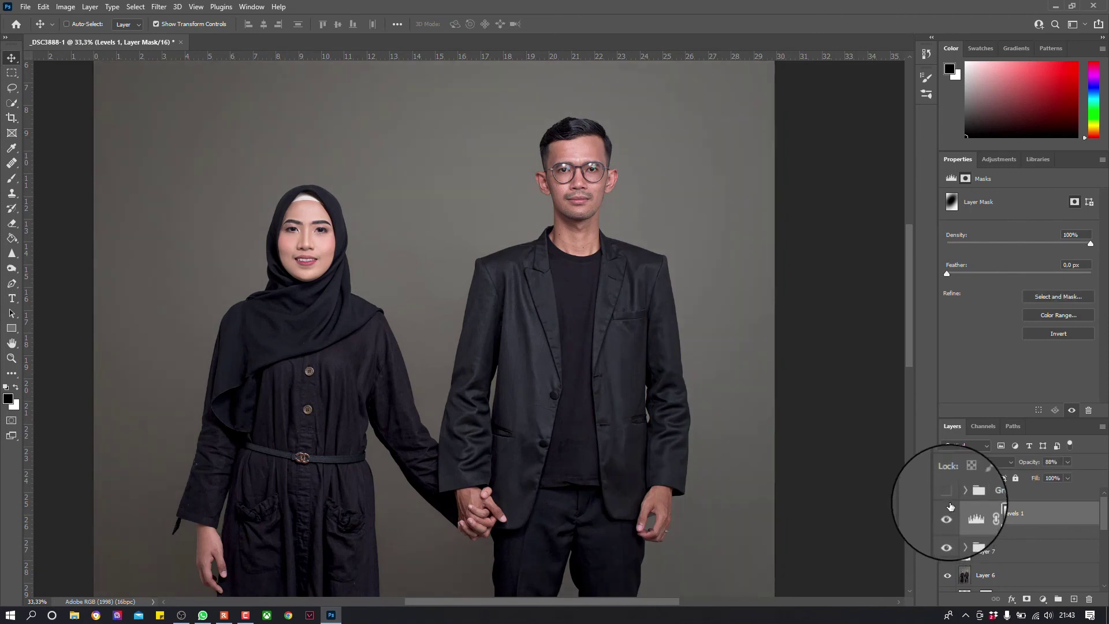
Step: Add a Curves layer that lifts the black point to output 15 and lowers the white point
key("ctrl+minus")
key("ctrl+minus")
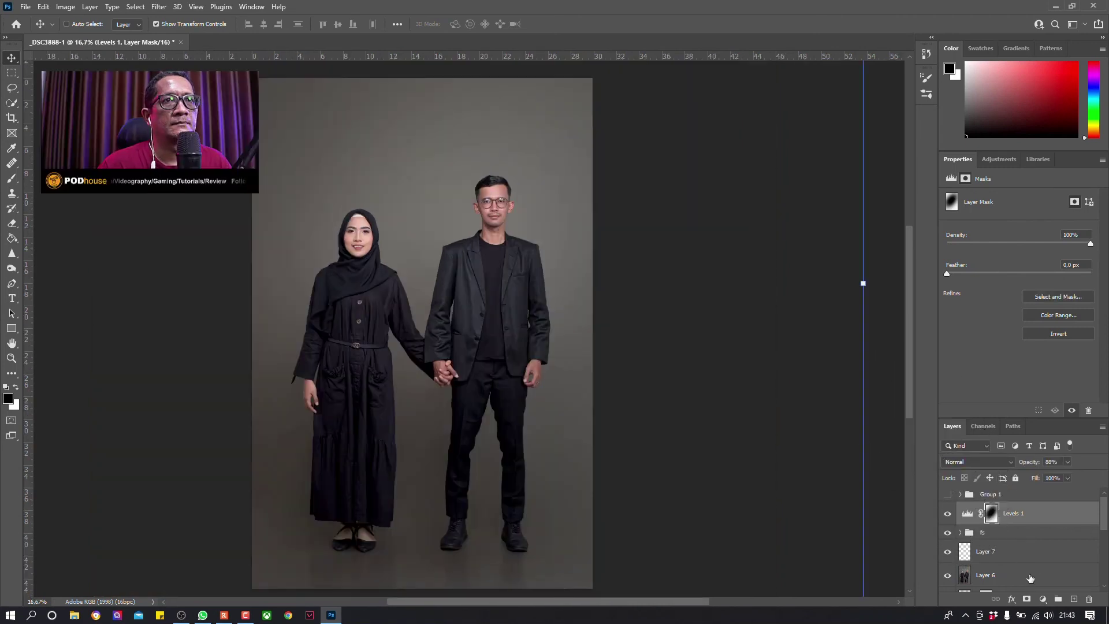
left_click(1043, 599)
left_click(1034, 453)
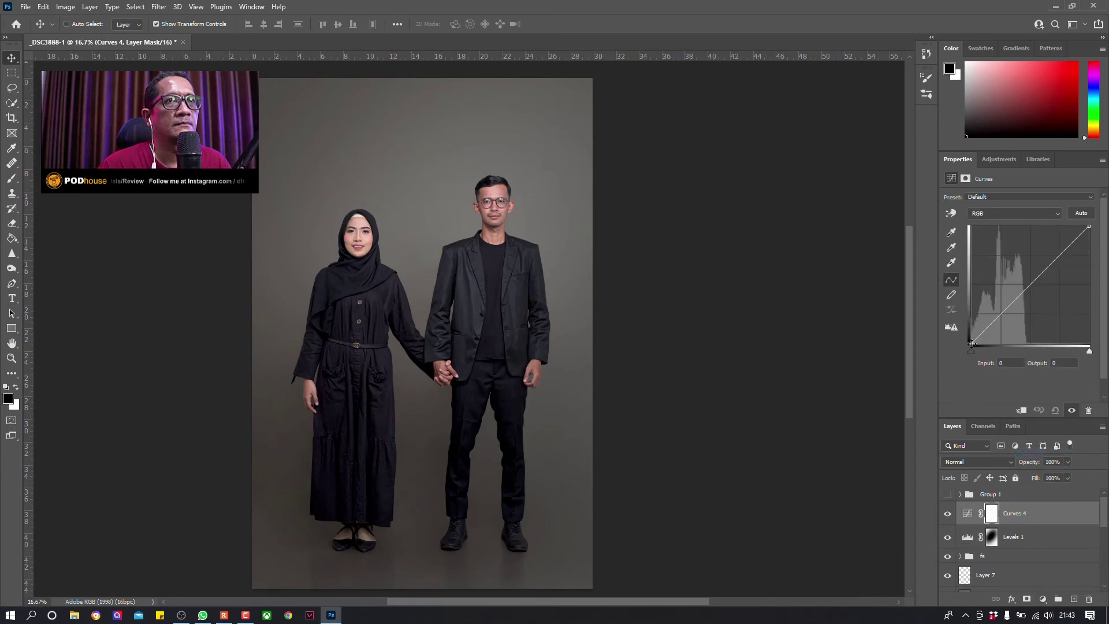
left_click_drag(972, 344, 969, 338)
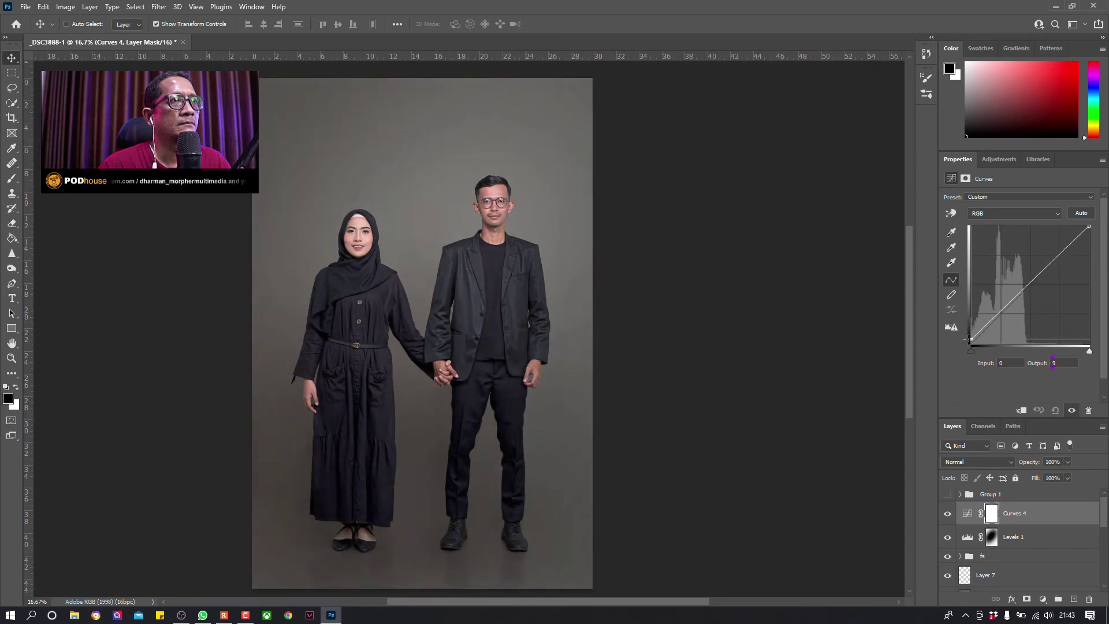
left_click_drag(1088, 227, 1089, 238)
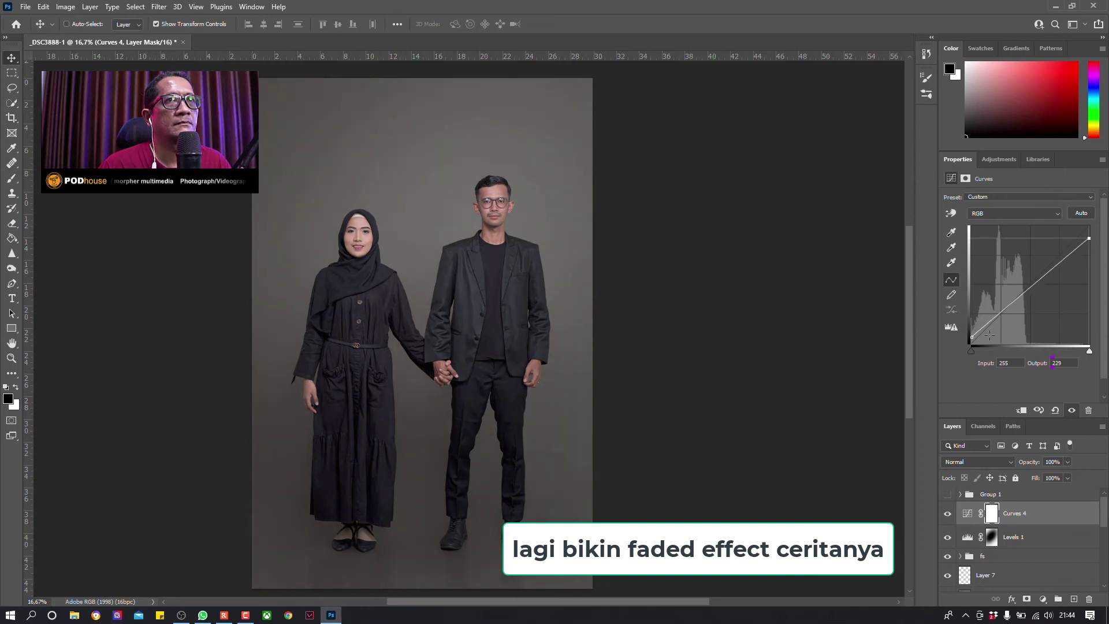
left_click_drag(972, 336, 971, 331)
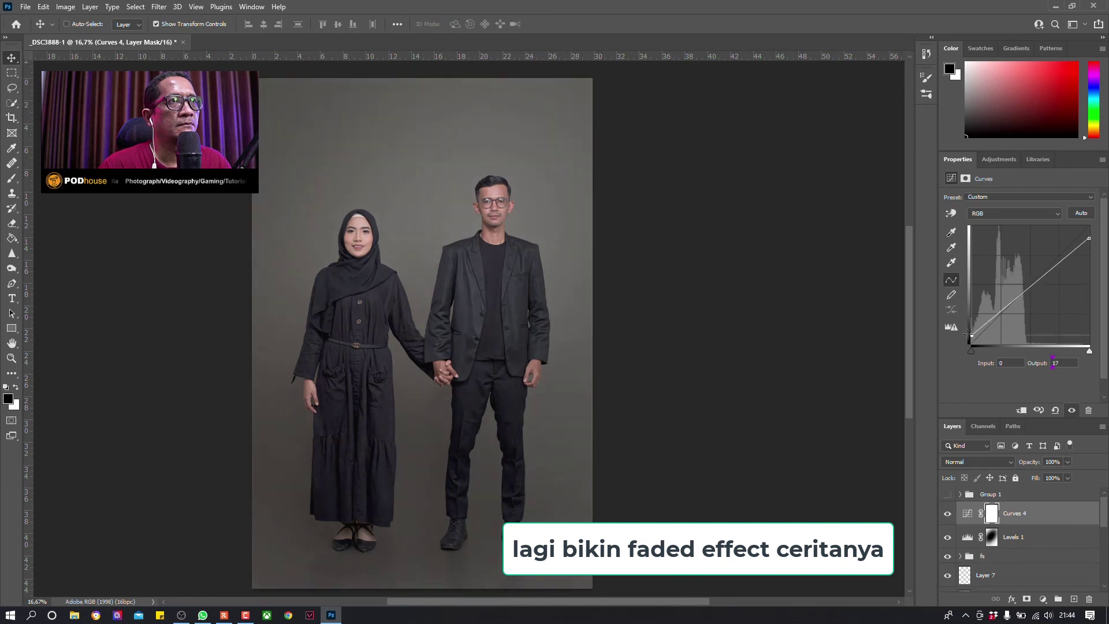
left_click(947, 514)
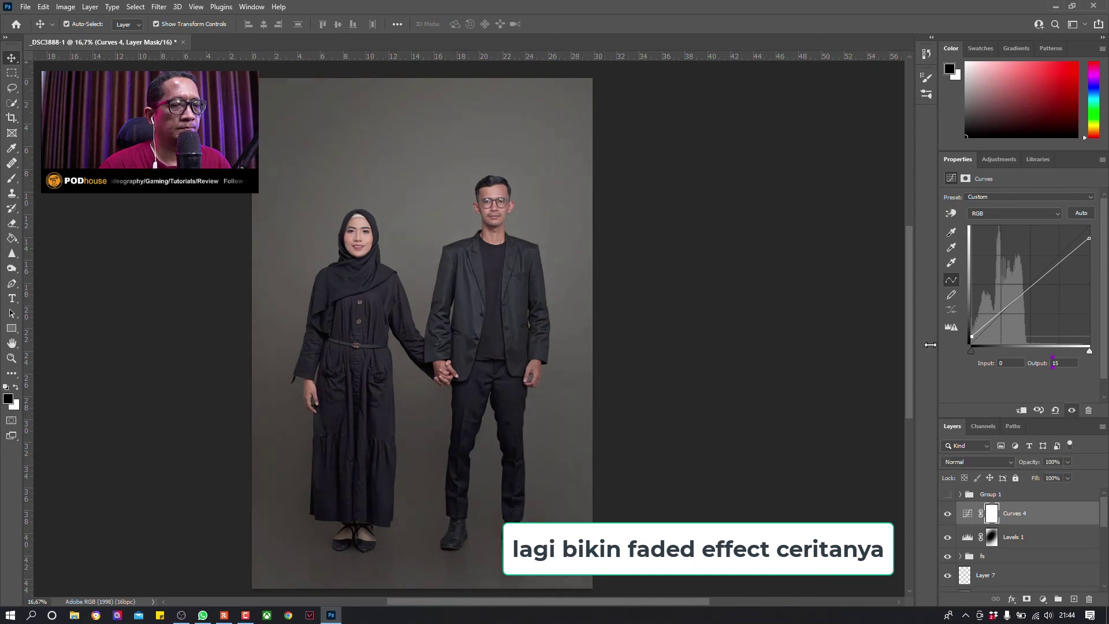
Step: Zoom in on the couple's faces and bring up the Curves channel list
key("ctrl+plus")
key("ctrl+plus")
key("ctrl+plus")
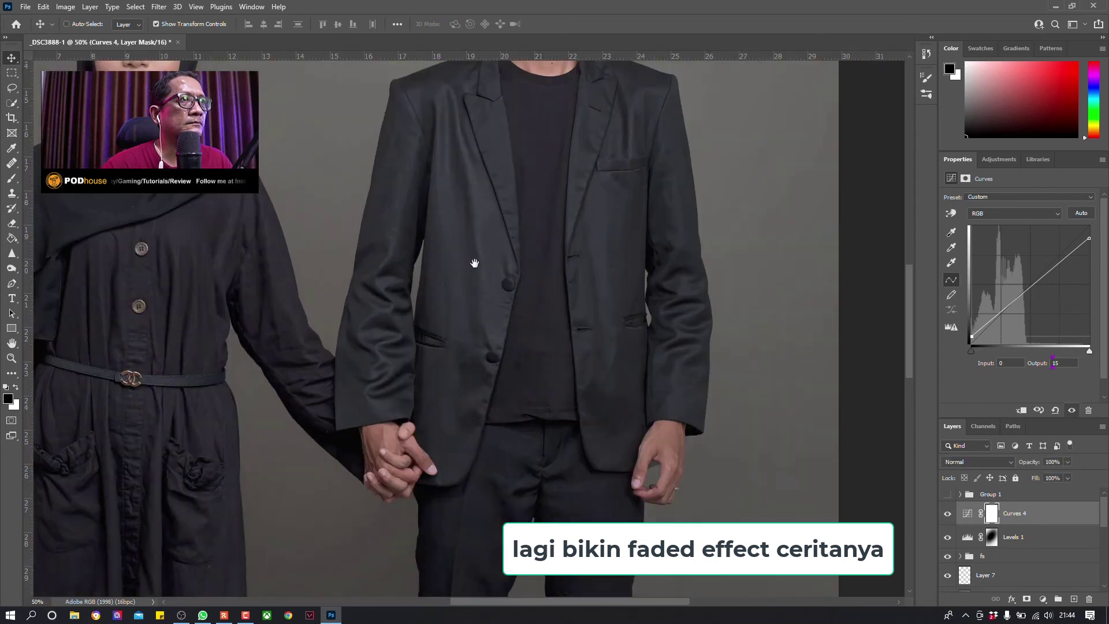
left_click_drag(474, 263, 560, 335)
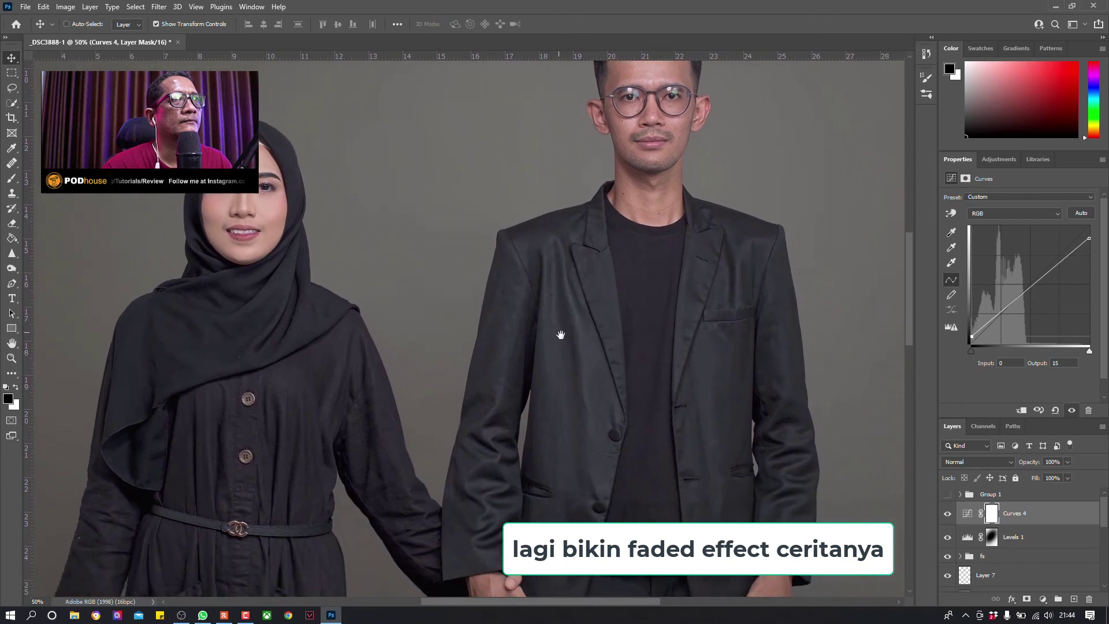
left_click(1066, 478)
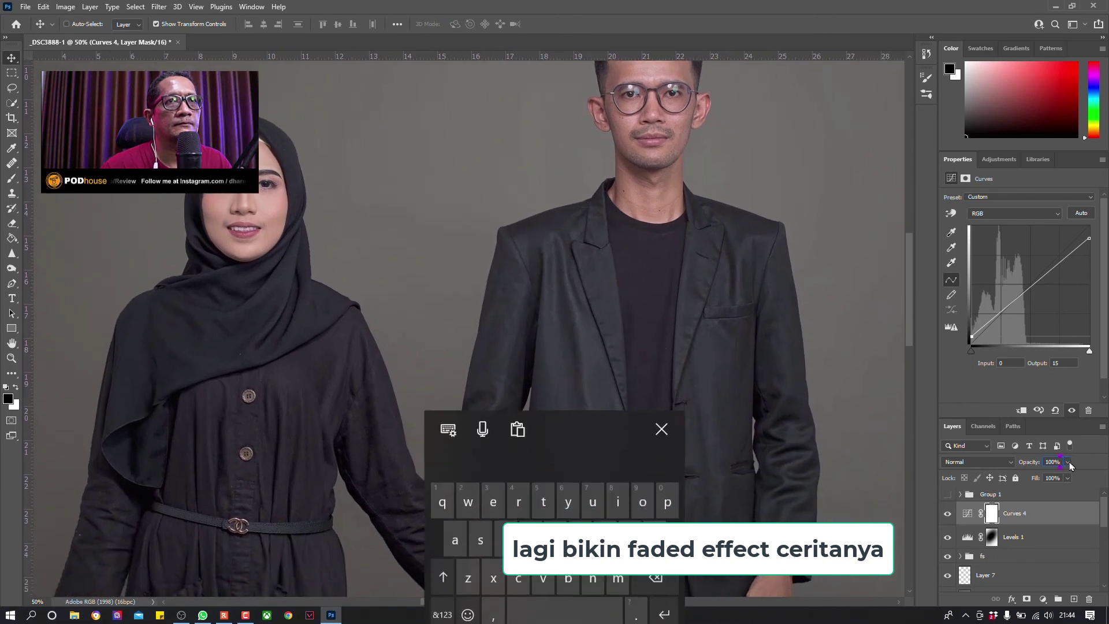
left_click(661, 415)
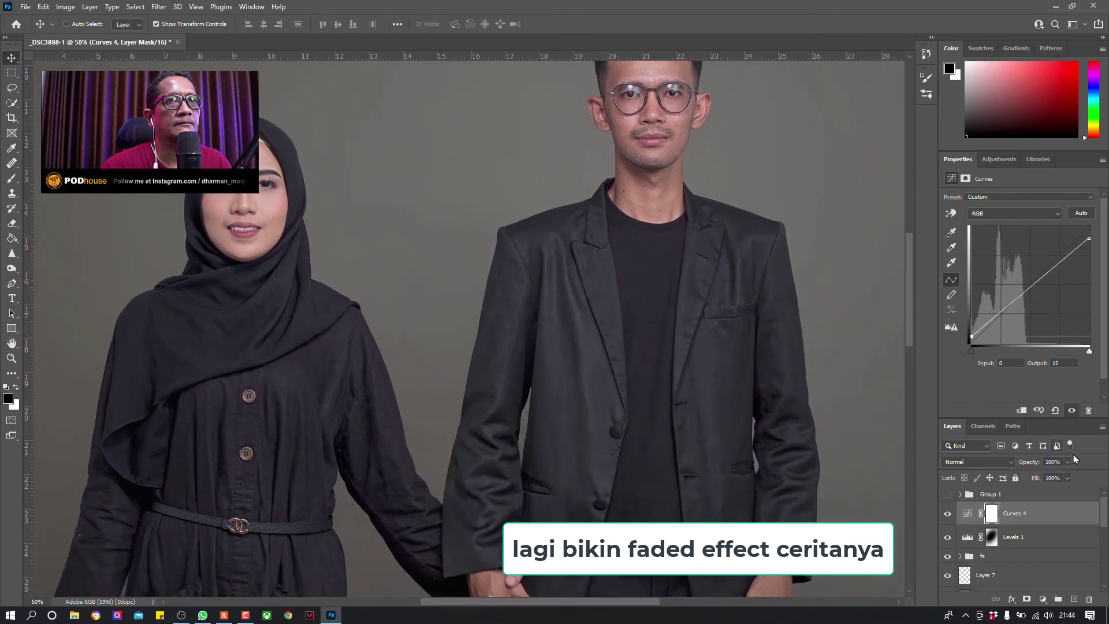
left_click(998, 214)
Step: In the Curves 4 Blue channel, raise the black point and lower the highlights to 244
left_click(999, 230)
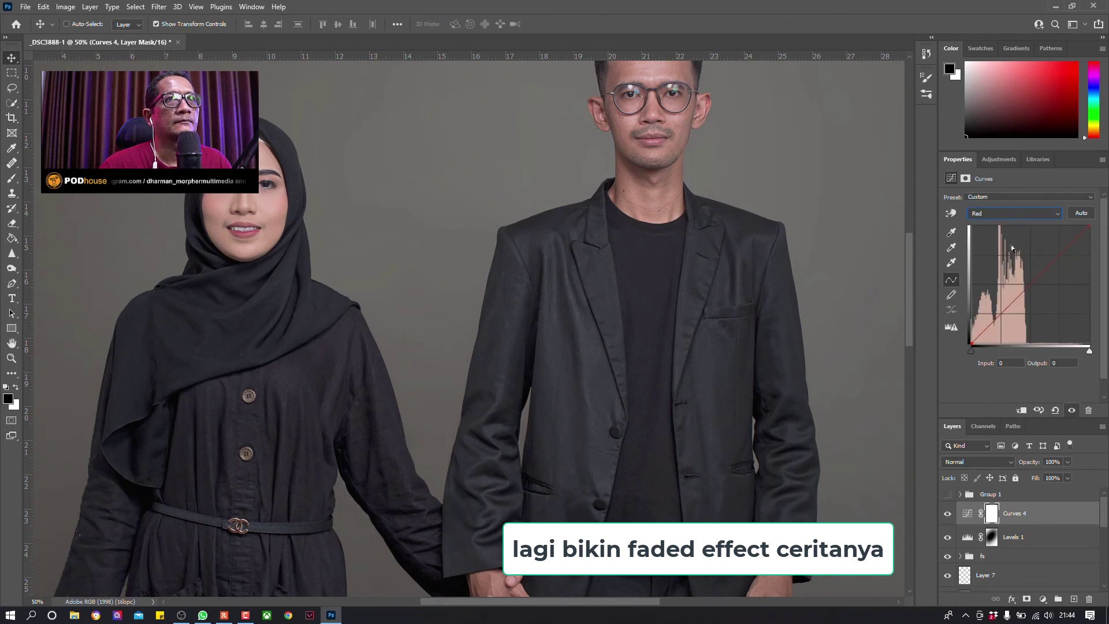
left_click(1032, 217)
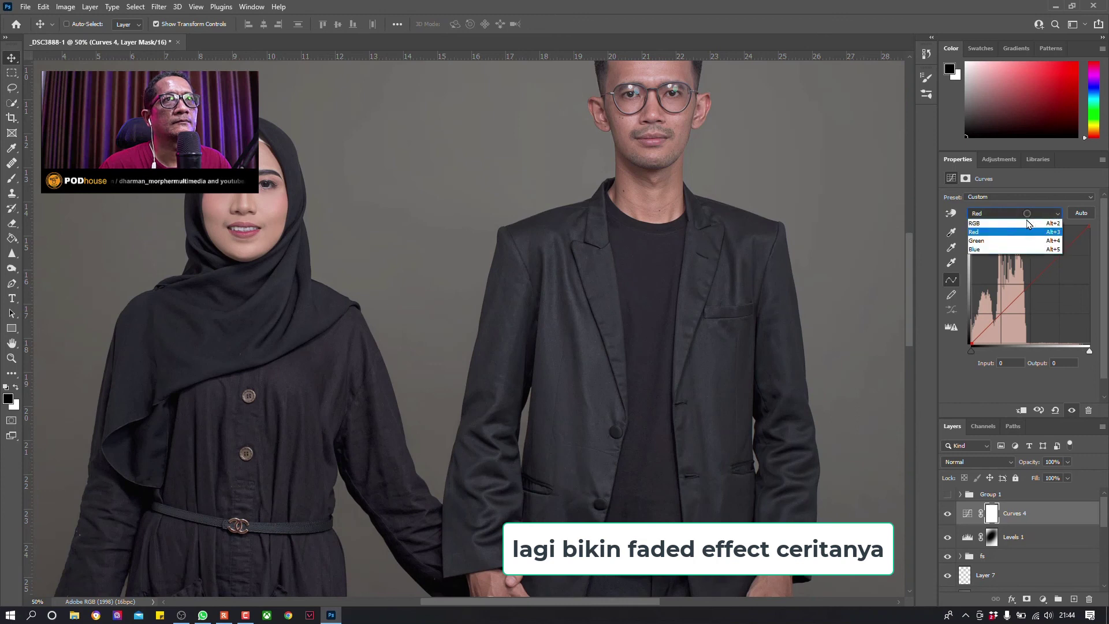
left_click(988, 251)
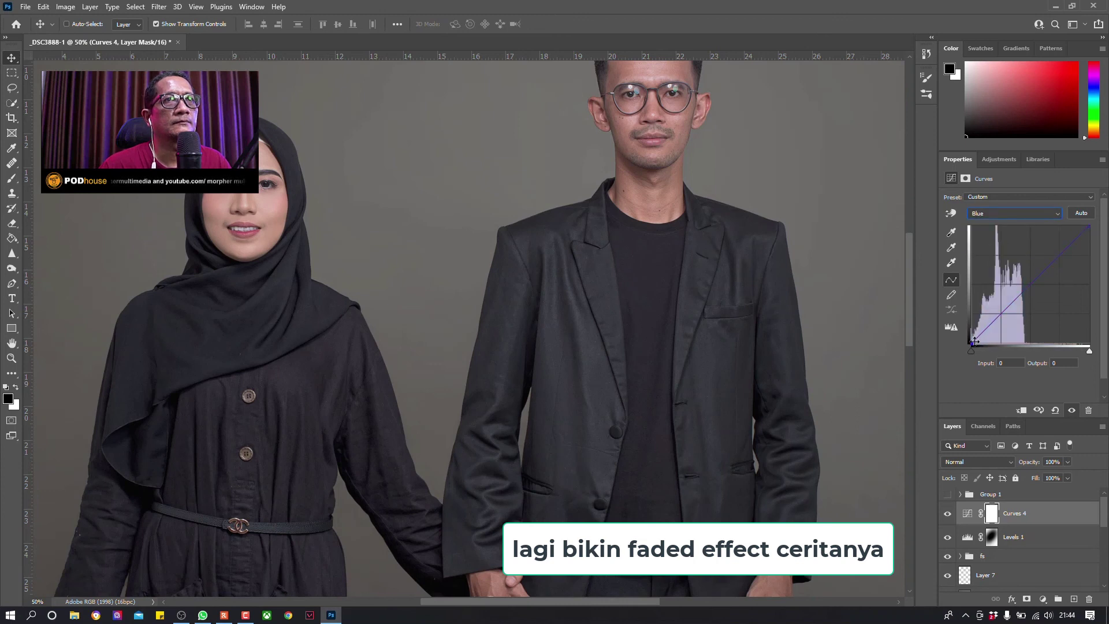
mouse_move(972, 342)
left_mouse_down()
mouse_move(970, 332)
mouse_move(963, 339)
left_mouse_up()
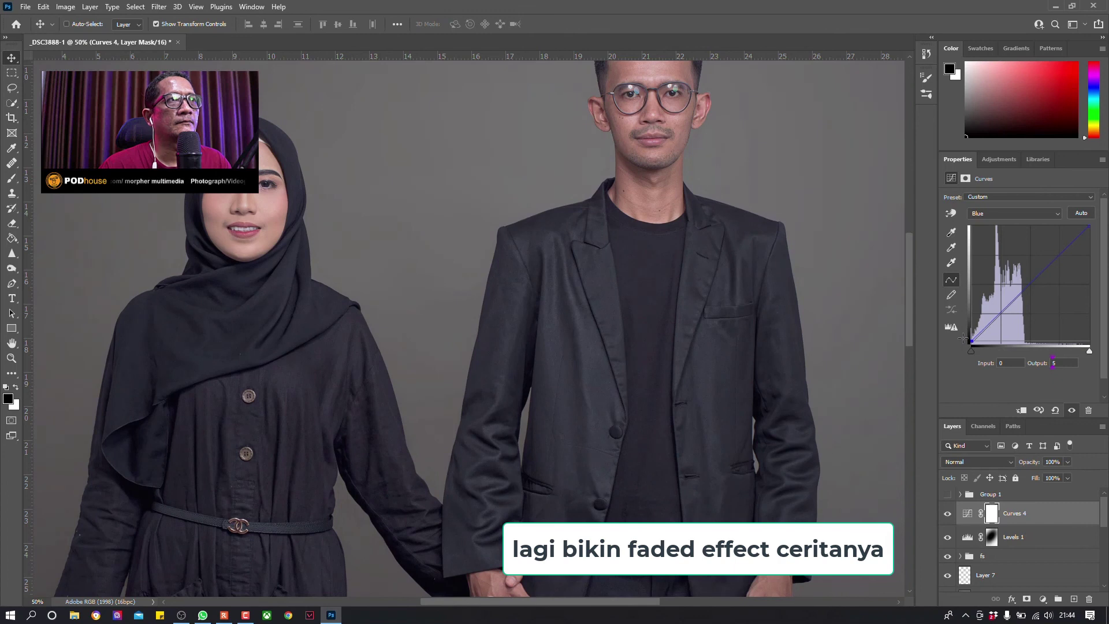
left_click(1089, 226)
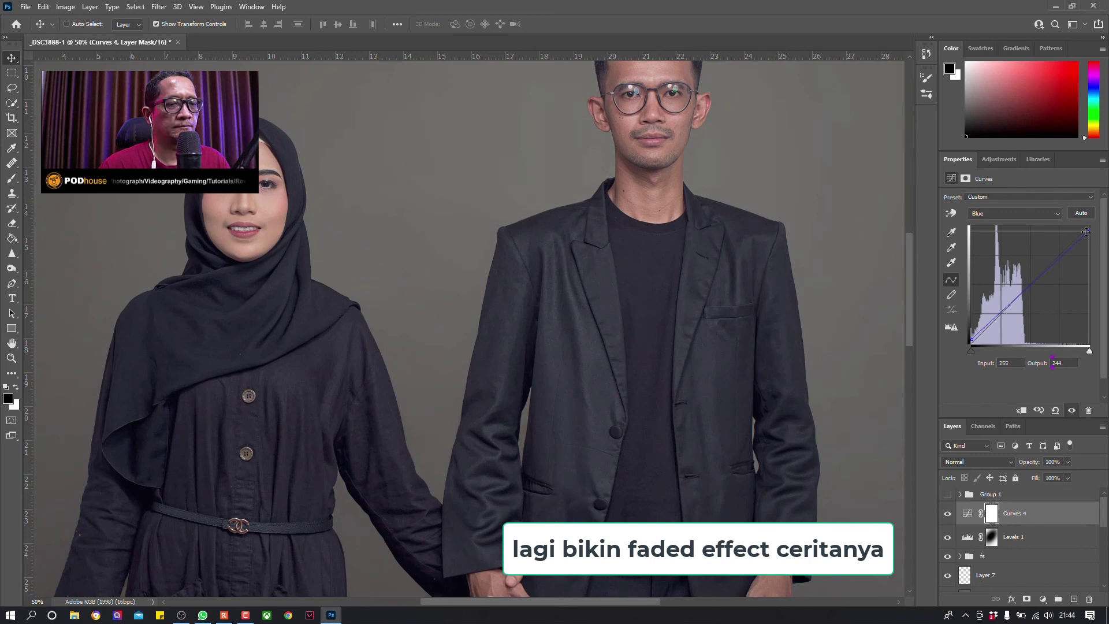
Step: Compare the portrait with and without Curves 4, then select the Levels 1 layer mask
key("ctrl+0")
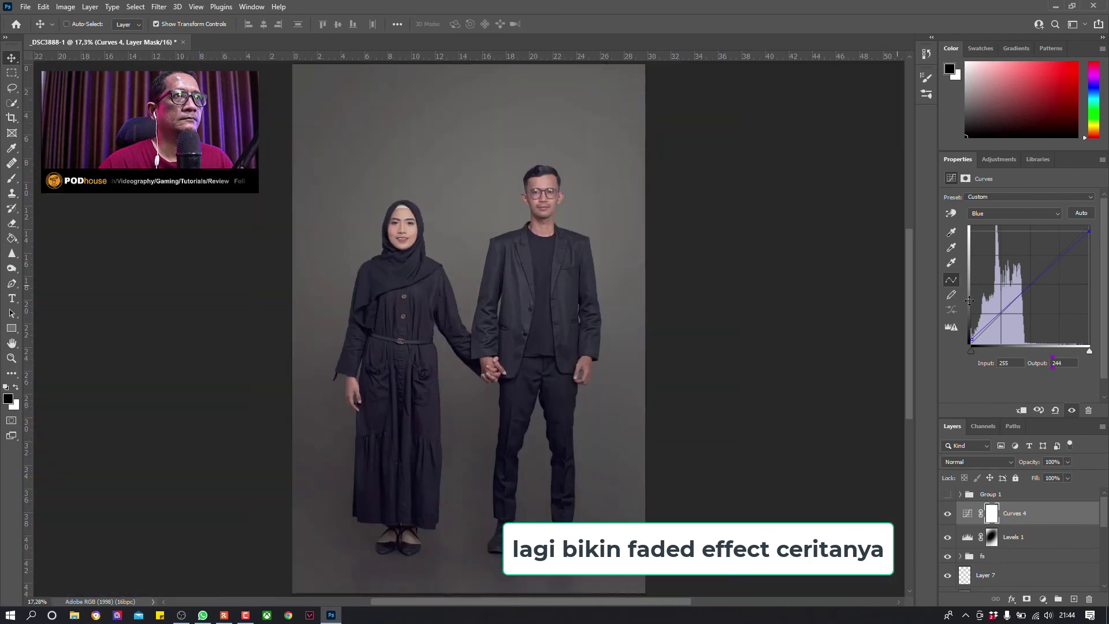
left_click(947, 513)
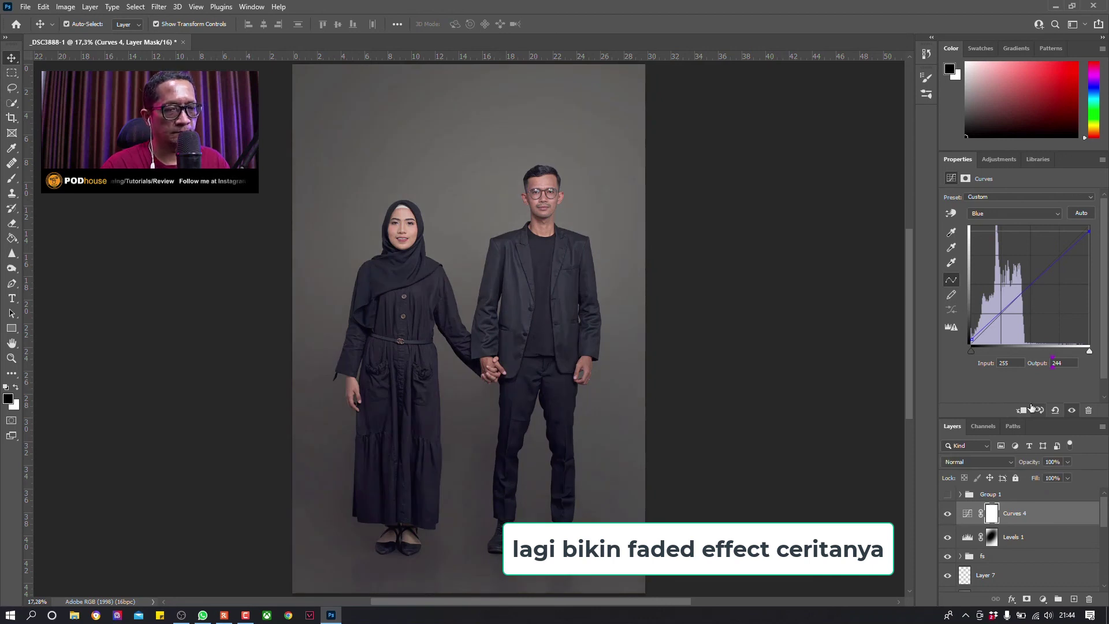
key("ctrl+plus")
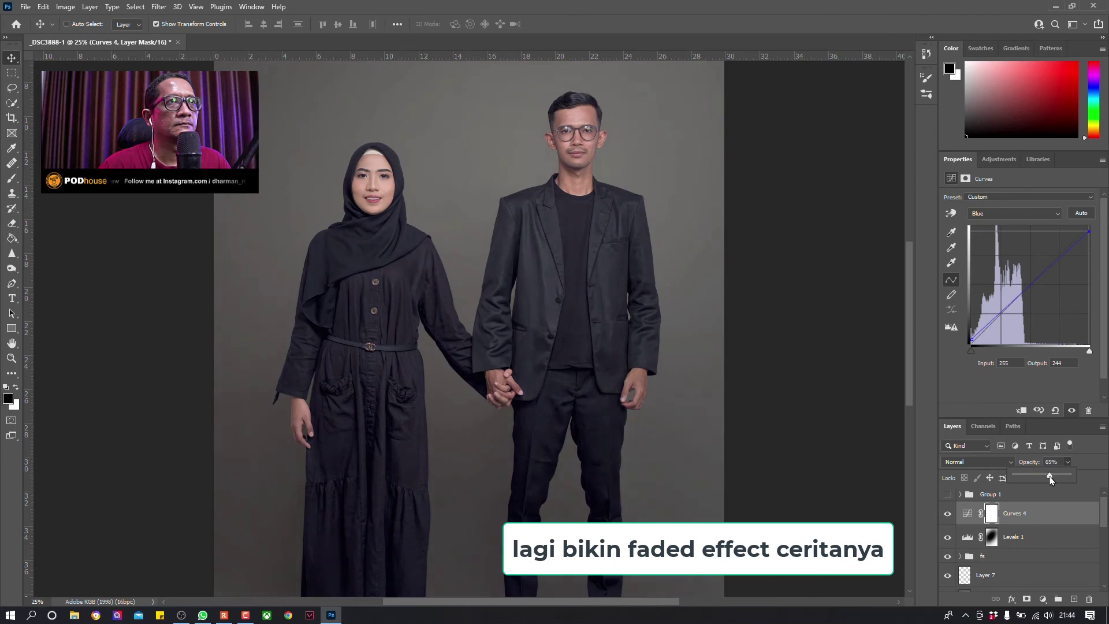
left_click(948, 514)
left_click(948, 513)
key("ctrl+minus")
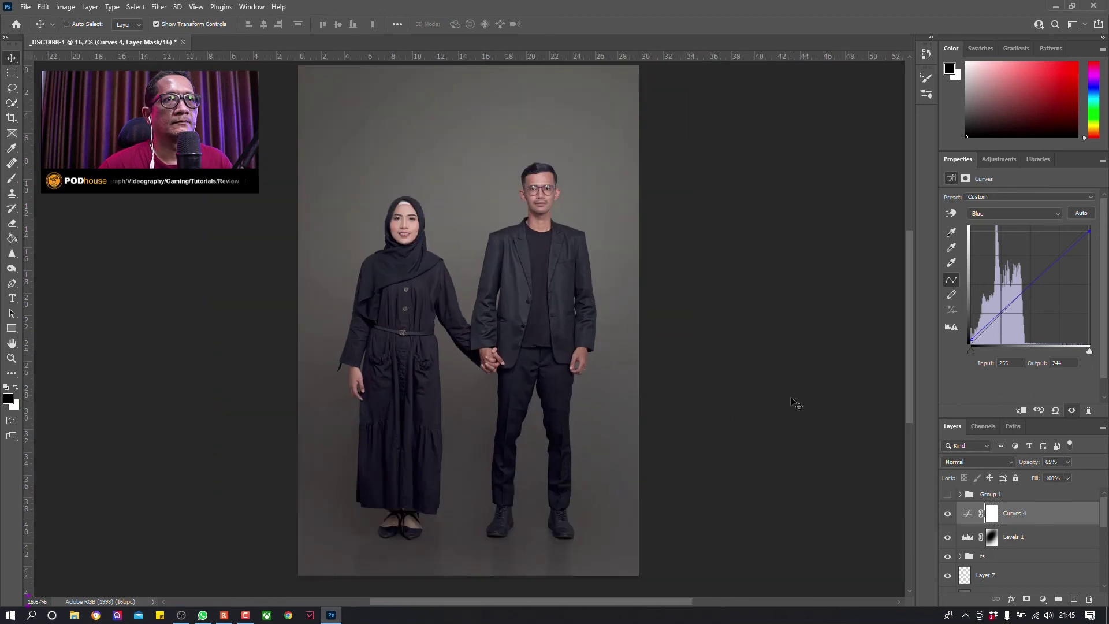
left_click(992, 538)
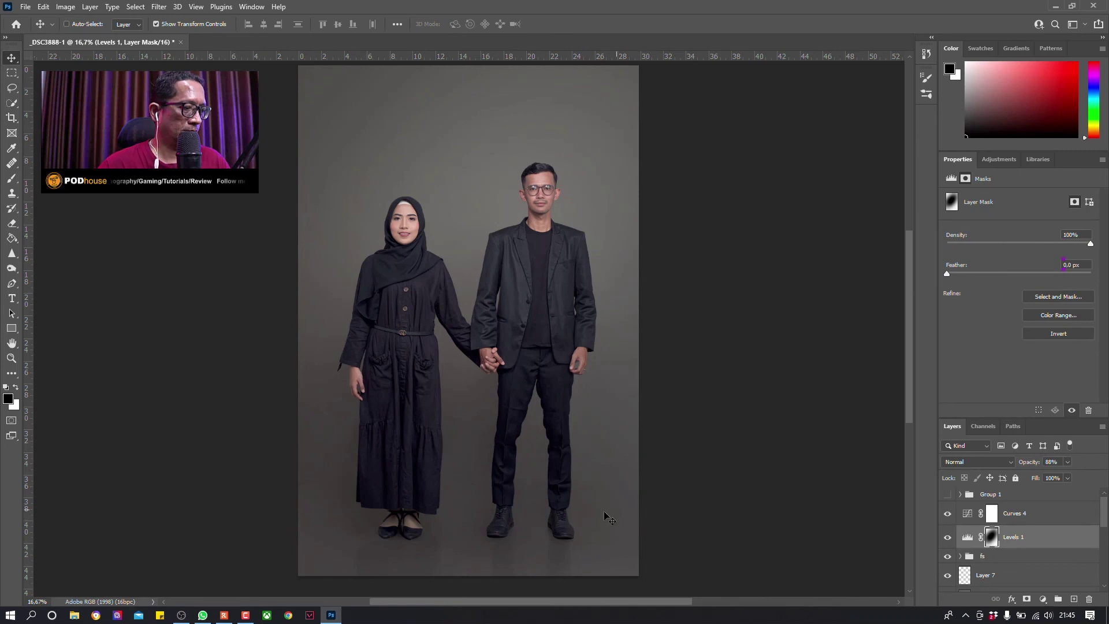
key("b")
key("ctrl+minus")
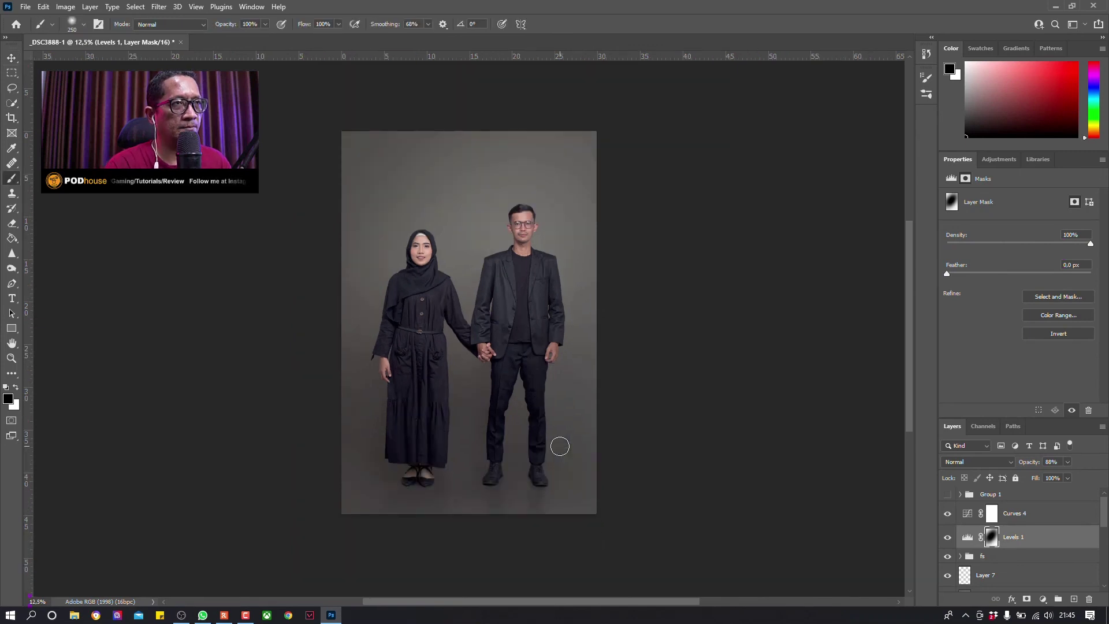
left_click_drag(428, 359, 420, 254)
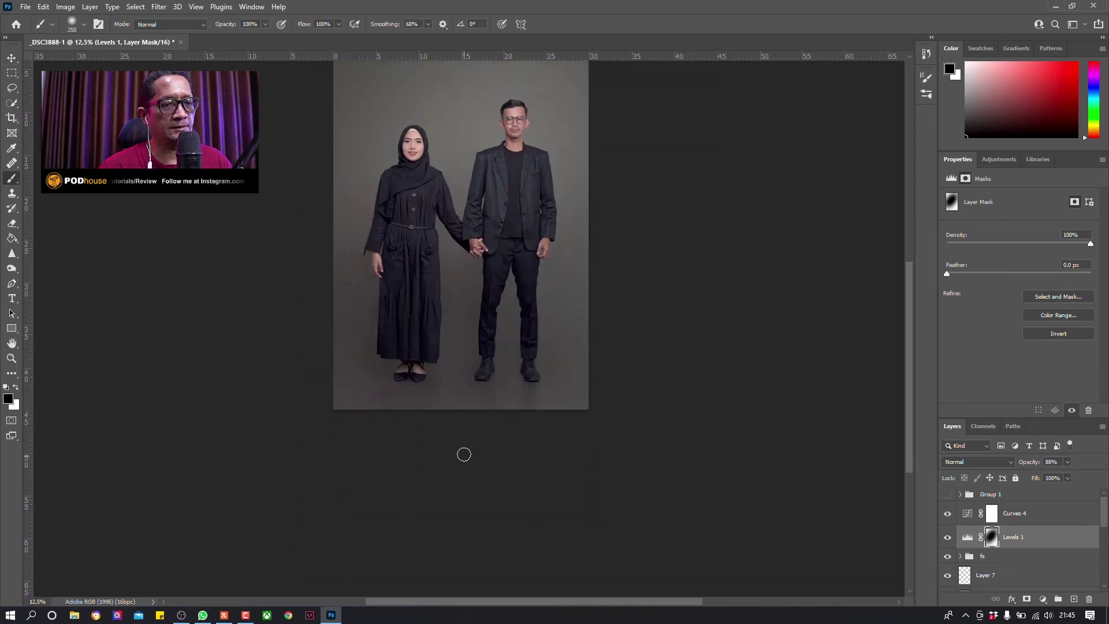
key("bracketright")
key("bracketright")
key("bracketright")
key("bracketright")
key("bracketright")
key("bracketright")
key("bracketright")
key("bracketright")
key("bracketright")
key("bracketright")
key("bracketright")
key("bracketright")
key("bracketright")
key("bracketright")
key("bracketright")
key("bracketright")
key("bracketright")
key("bracketright")
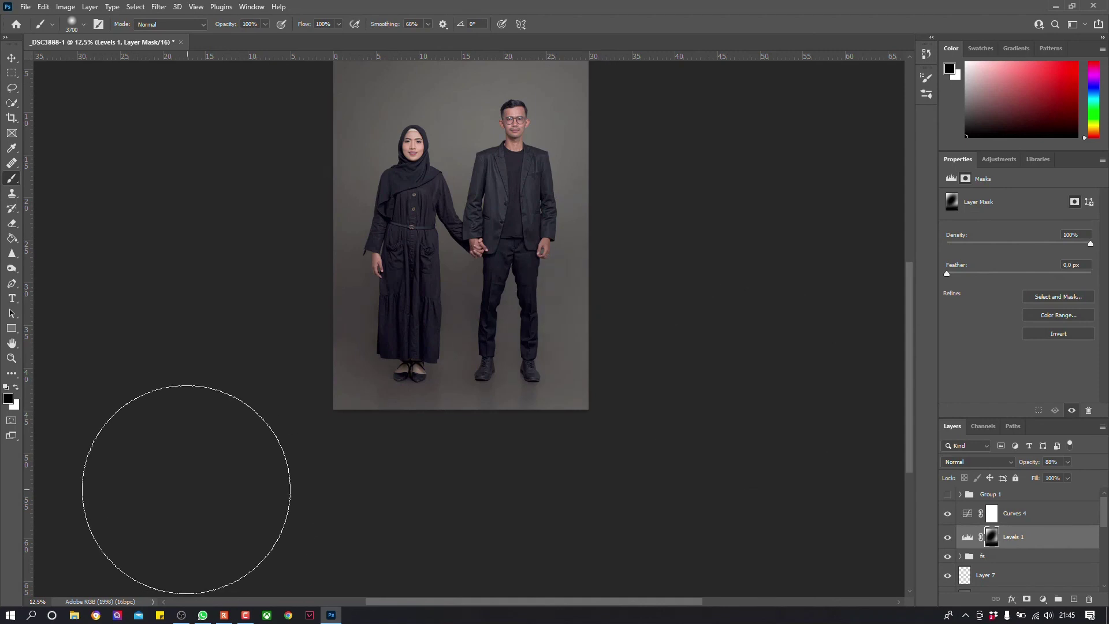
left_click(947, 537)
left_click(947, 537)
left_click(947, 537)
left_click_drag(722, 277, 726, 315)
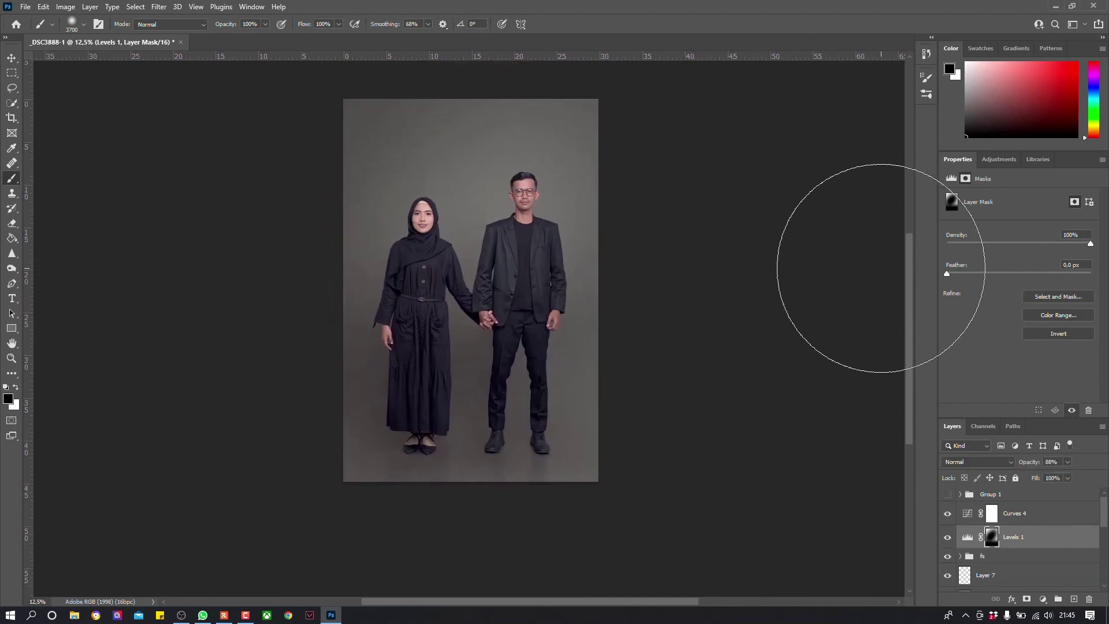
key("ctrl+plus")
mouse_move(599, 312)
left_mouse_down()
mouse_move(547, 435)
mouse_move(559, 505)
mouse_move(579, 524)
mouse_move(663, 420)
left_mouse_up()
left_click(663, 420, "ctrl")
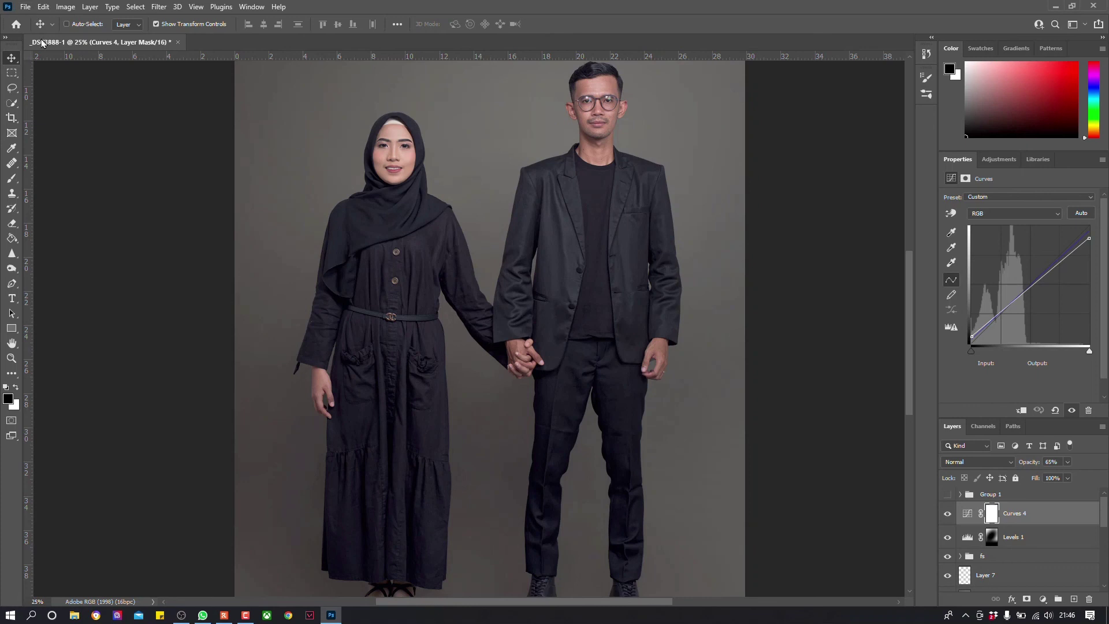
Step: Open supported layers 3.psd and tanda tangan.psd together from the Supported Layers folder
left_click(27, 7)
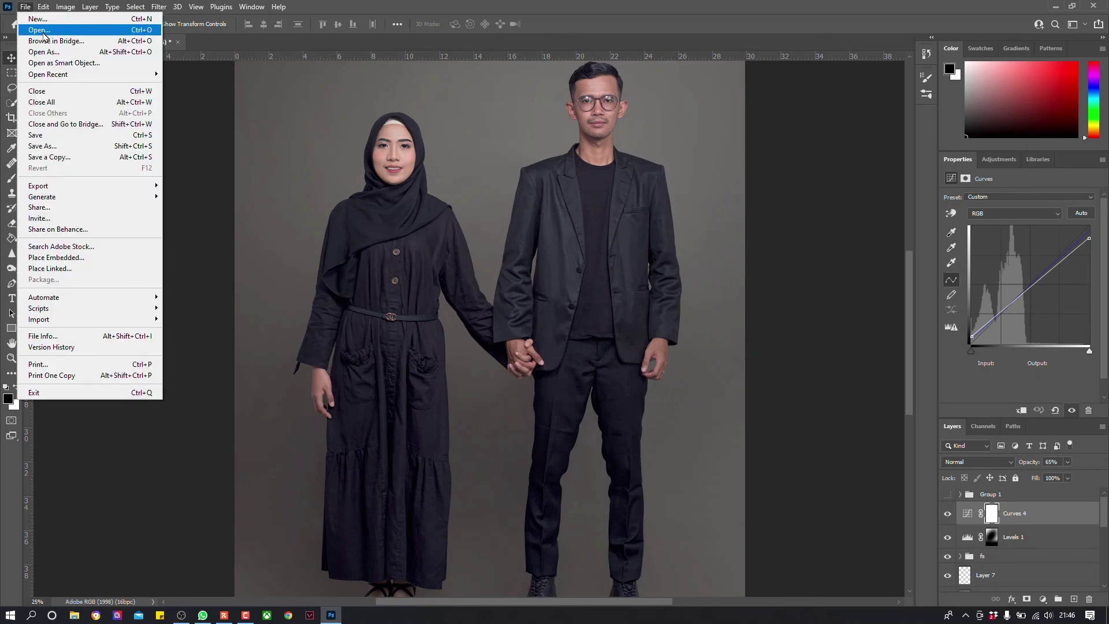
left_click(43, 32)
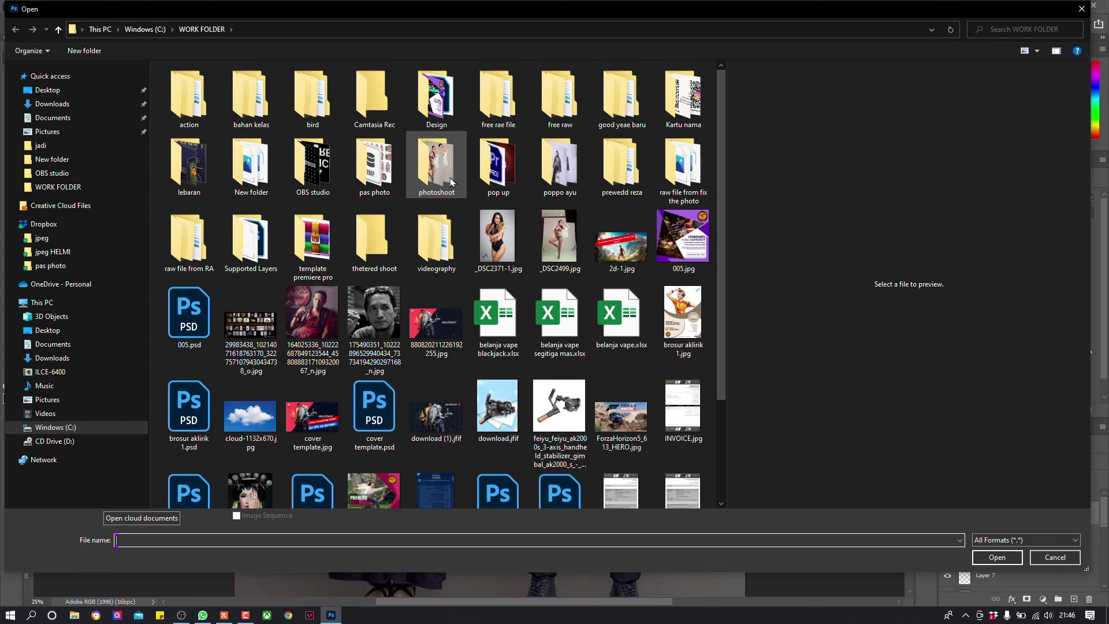
double_click(257, 237)
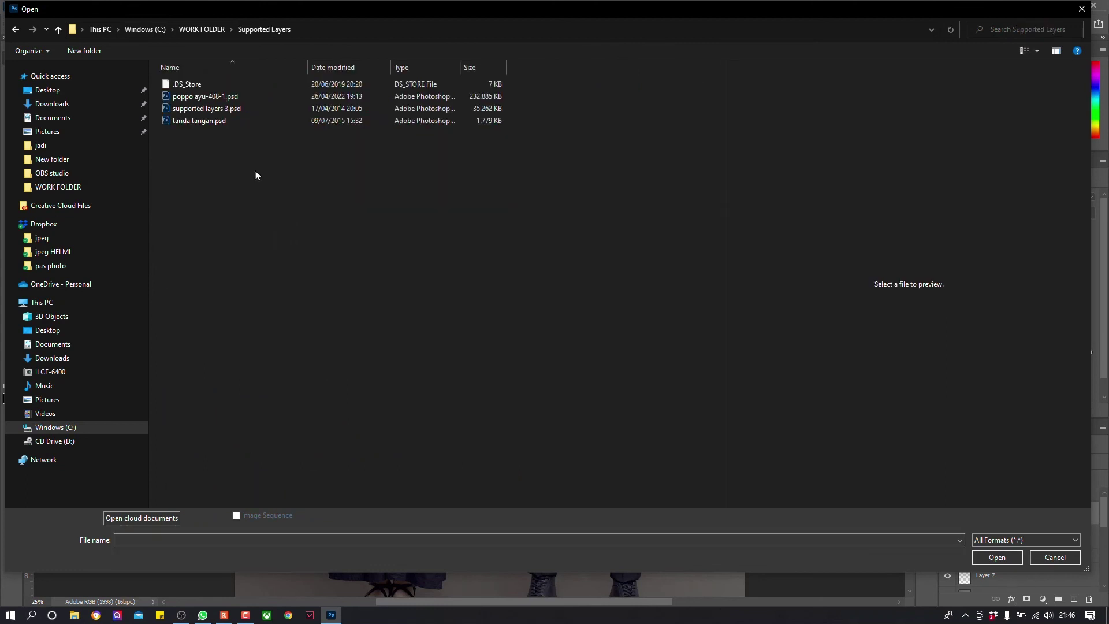
left_click(222, 109)
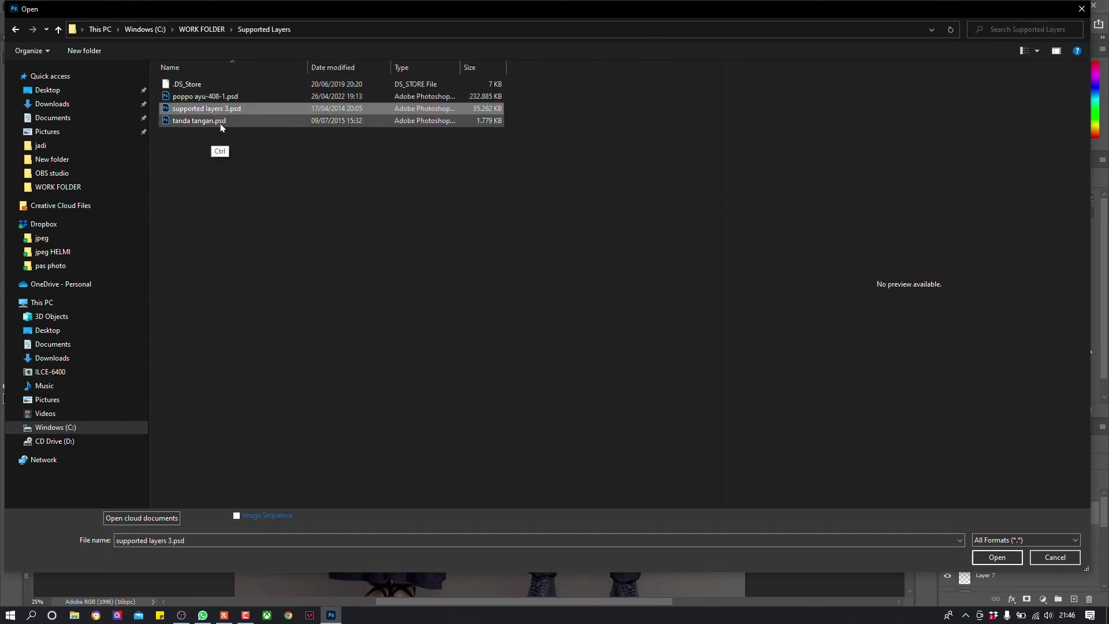
left_click(220, 124, "ctrl")
left_click(988, 557)
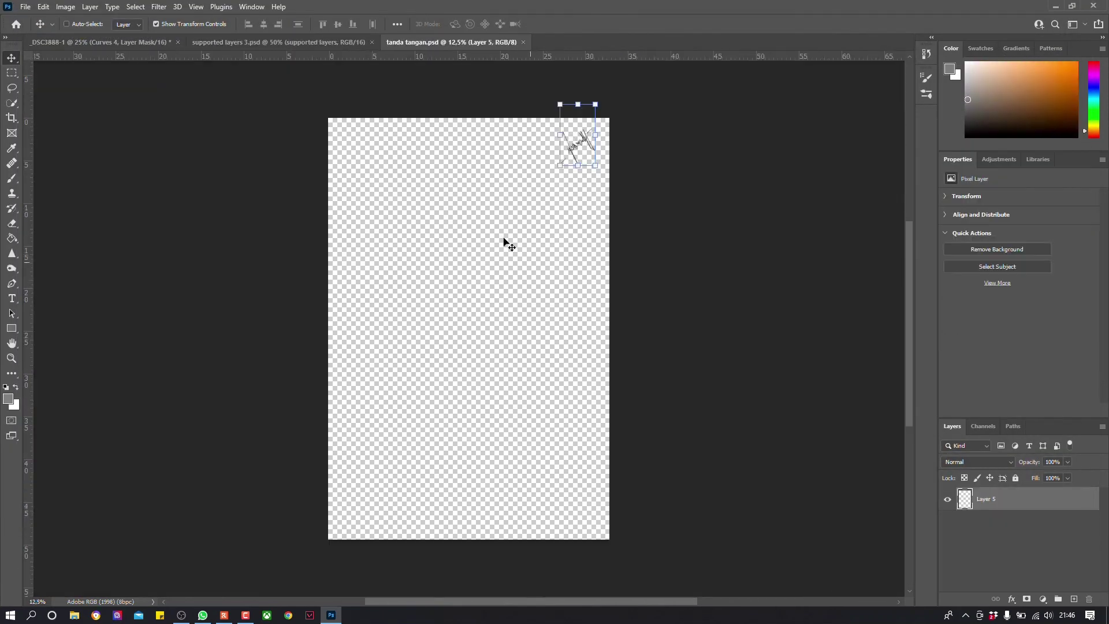
Step: Drag the supported layers group into the portrait, close its source file, and expand the group
left_click(320, 42)
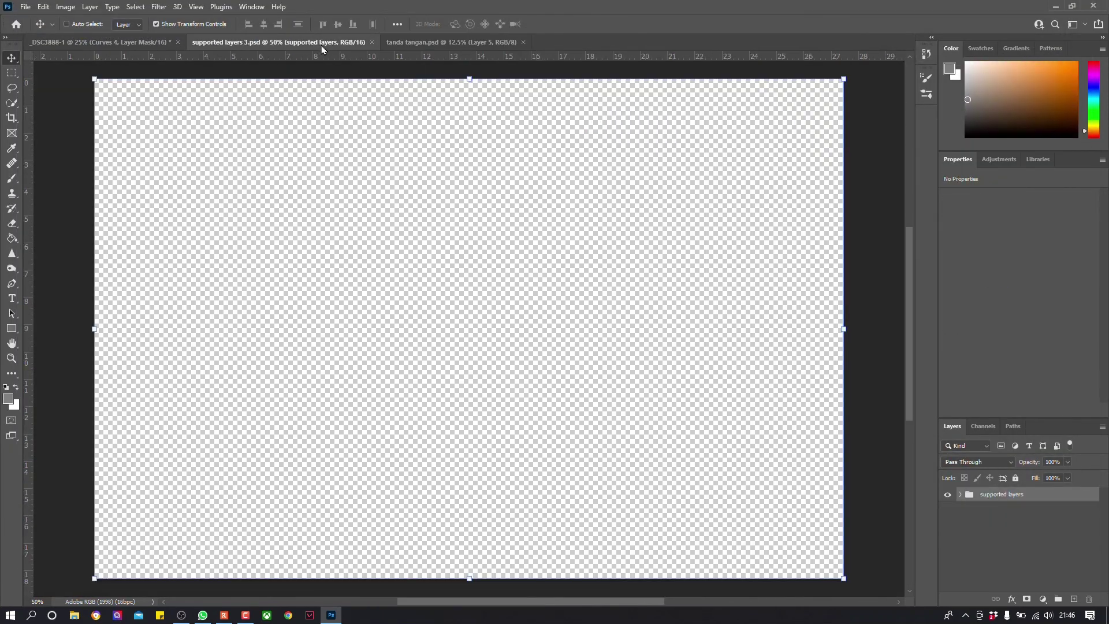
left_click_drag(316, 42, 231, 415)
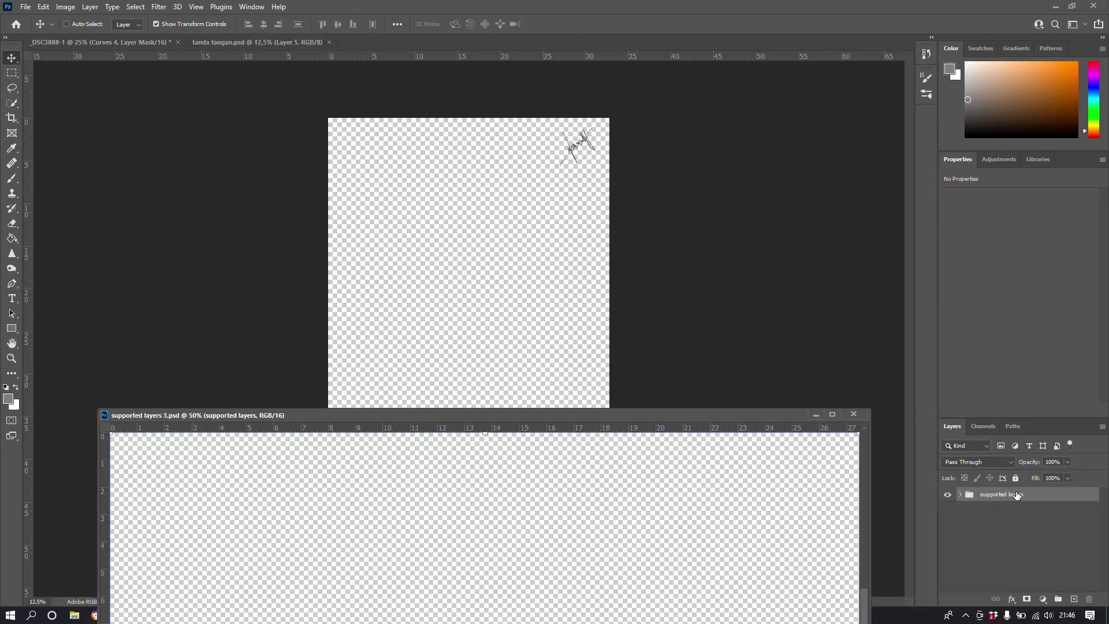
left_click(126, 42)
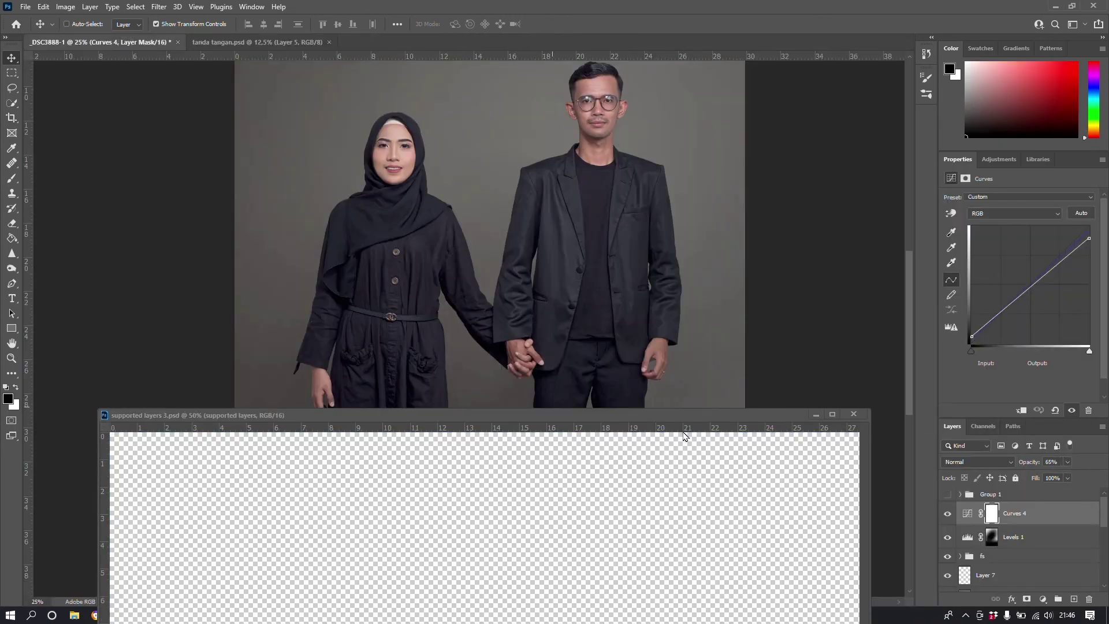
left_click(727, 415)
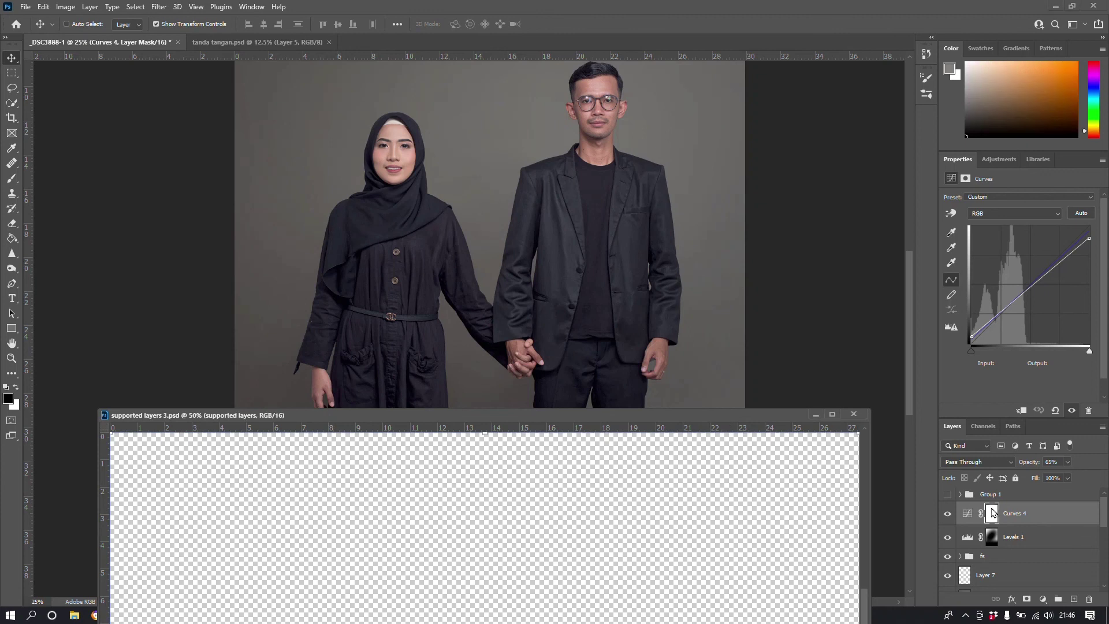
left_click_drag(932, 465, 631, 285)
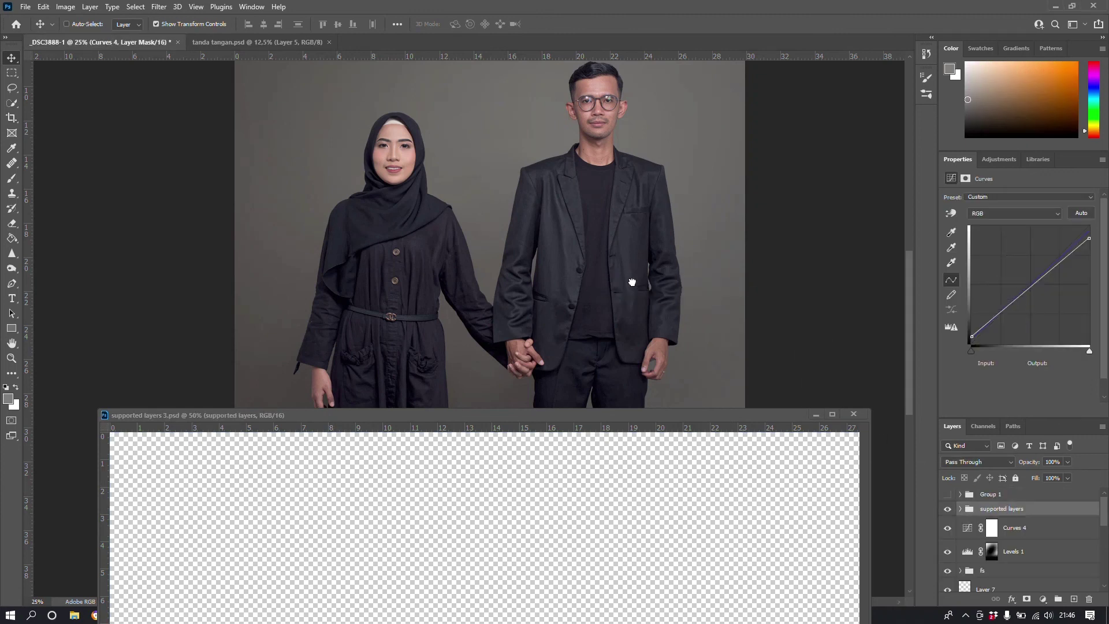
left_click(853, 414)
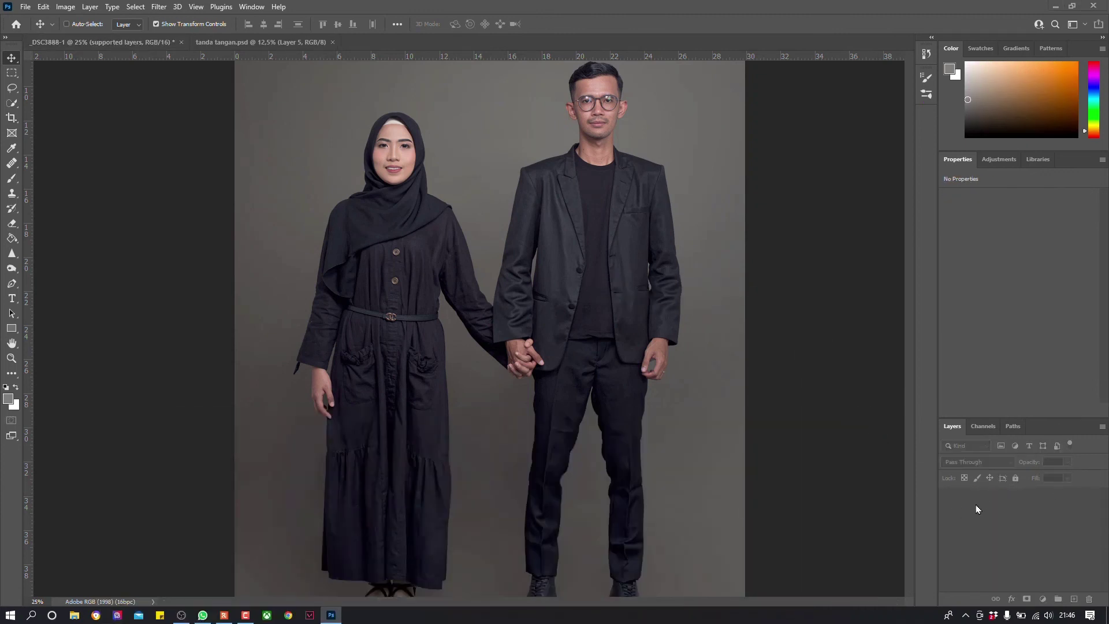
left_click(960, 508)
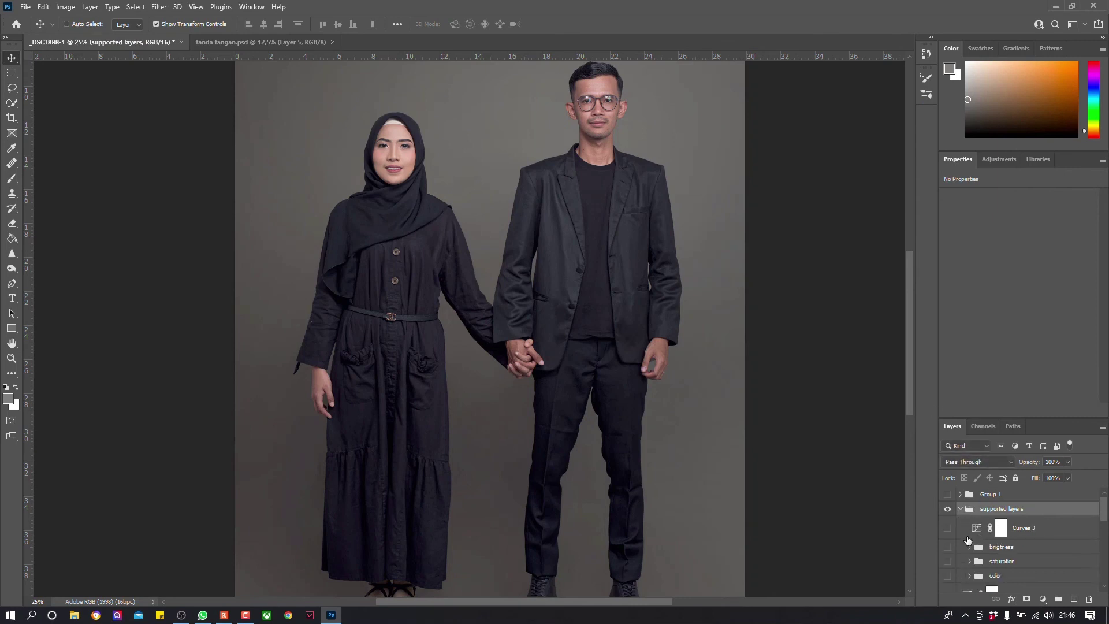
left_click(947, 528)
Step: Hide Curves 3, switch on the color group, and zoom in on the couple's faces
left_click(947, 528)
scroll(950, 537, "down", 2)
left_click(947, 544)
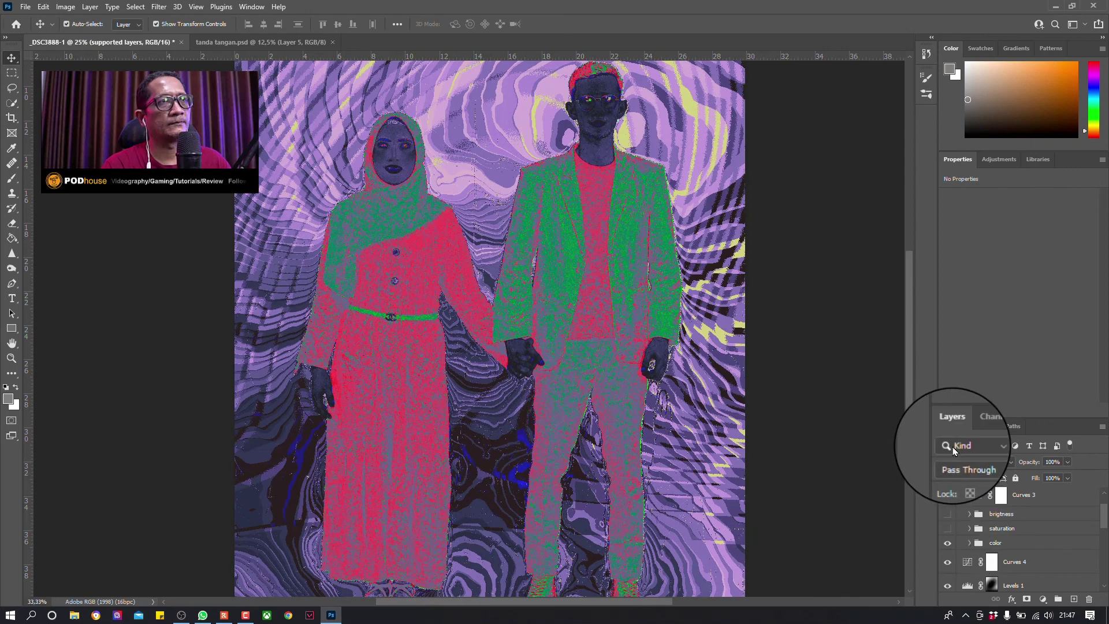
key("ctrl+plus")
key("ctrl+plus")
left_click_drag(551, 207, 426, 466)
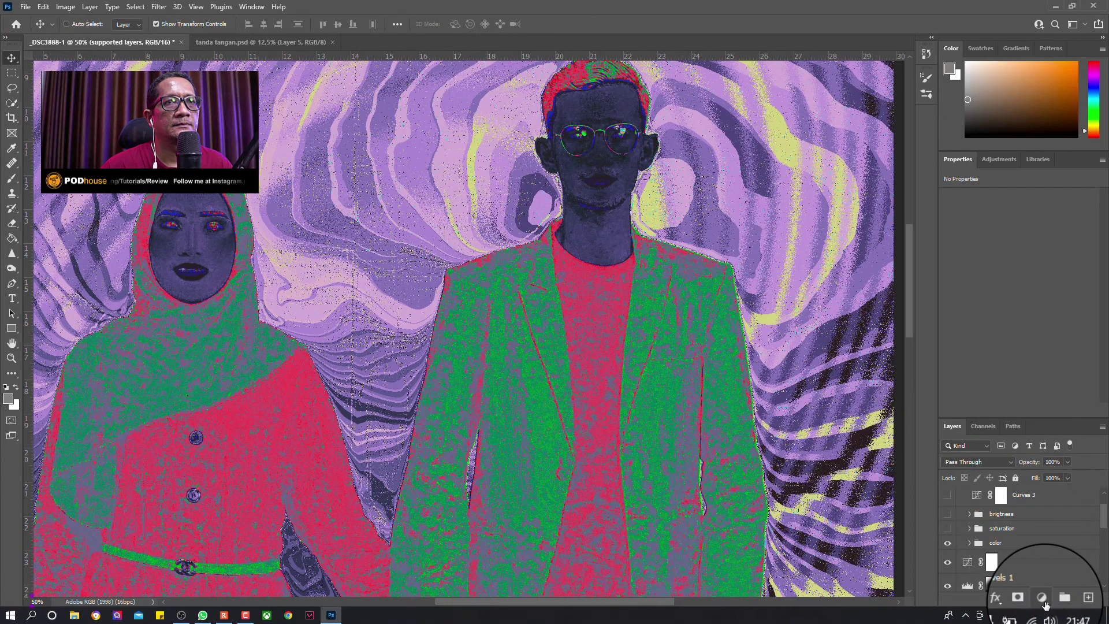
left_click(1038, 600)
Step: Add a Hue/Saturation layer above Curves 4 with Hue +16, hidden by a black mask
left_click(990, 560)
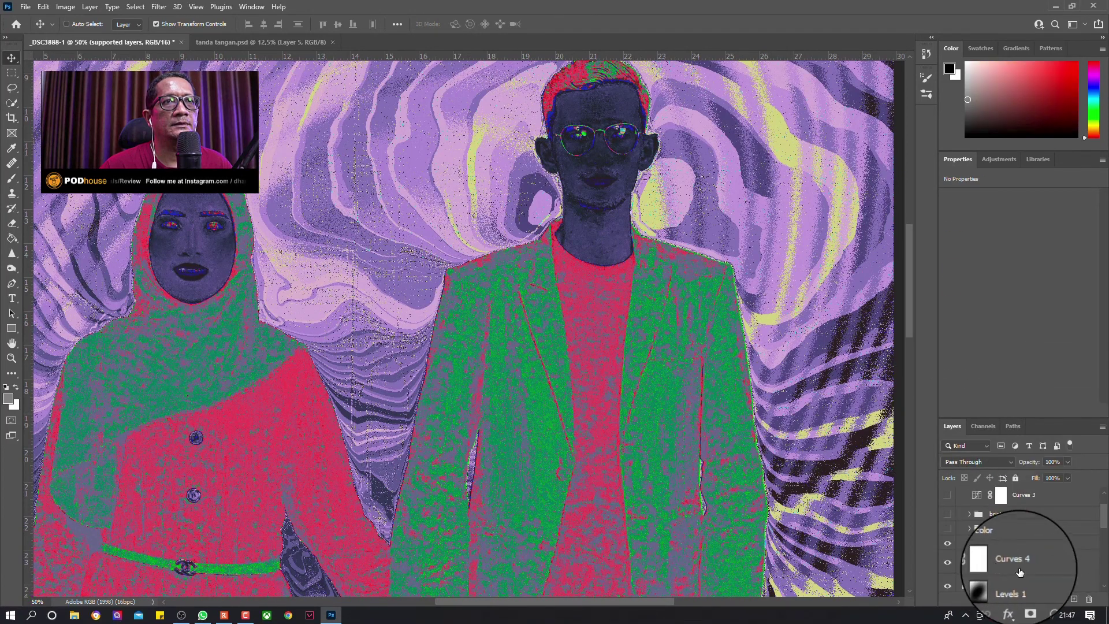
left_click(1016, 598)
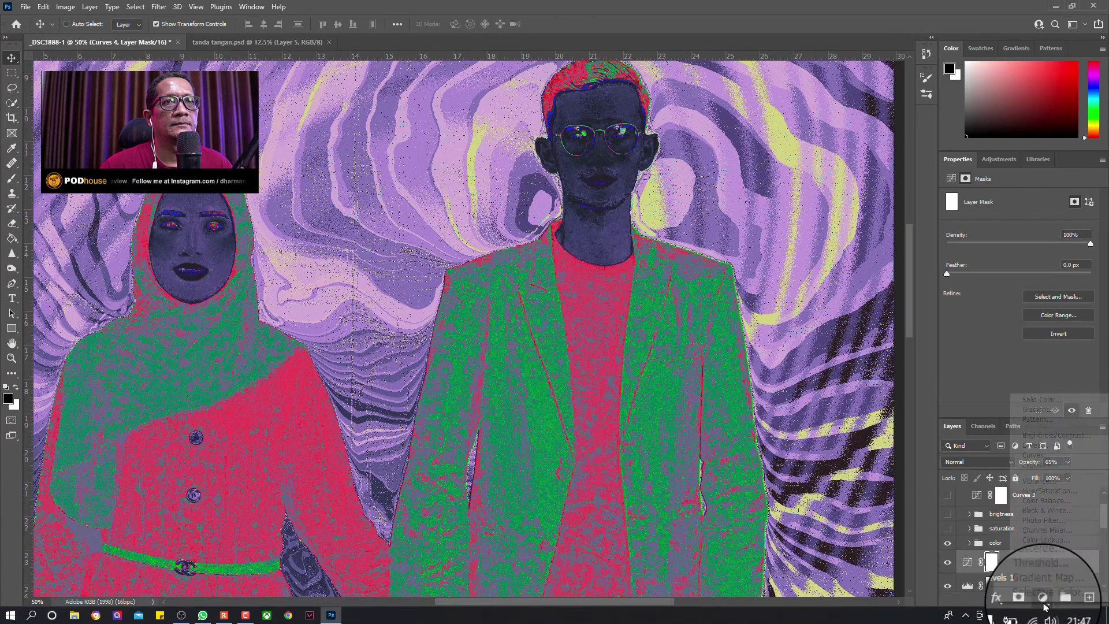
left_click(1048, 496)
left_click_drag(1019, 244, 1033, 247)
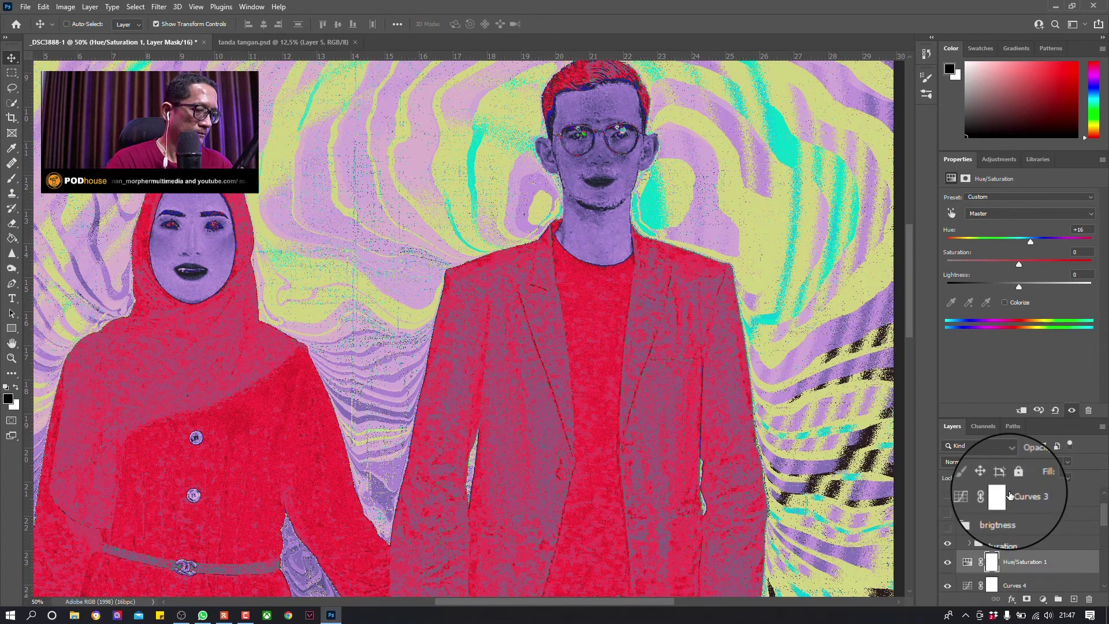
key("b")
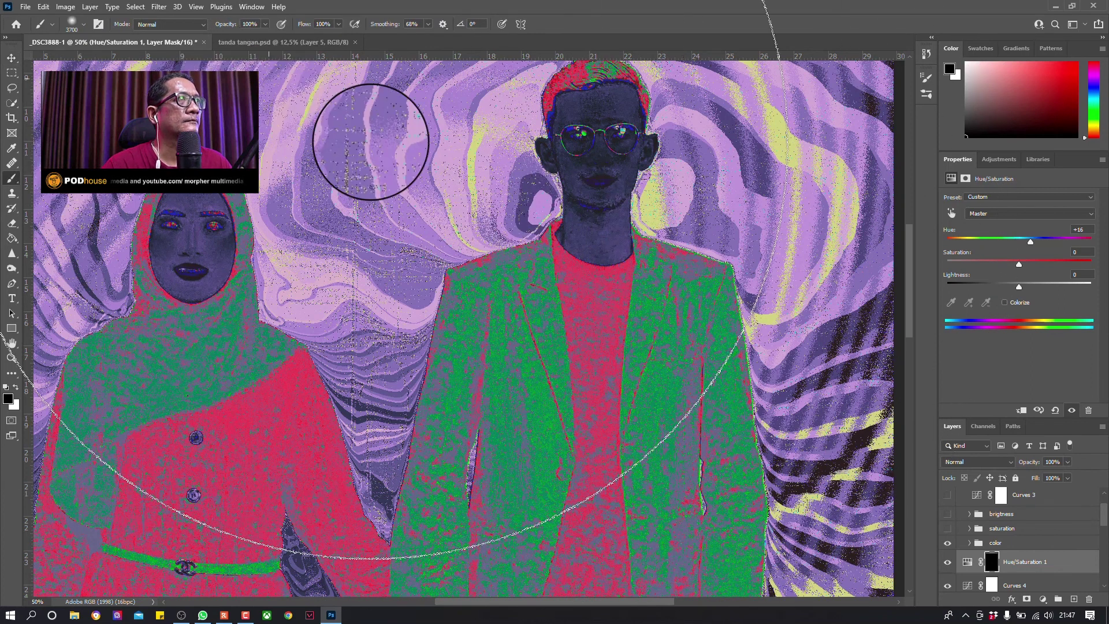
Step: Set a small brush with about 39% opacity and 30% flow, then re-enable Hue/Saturation 1
key("bracketleft")
key("bracketleft")
key("bracketleft")
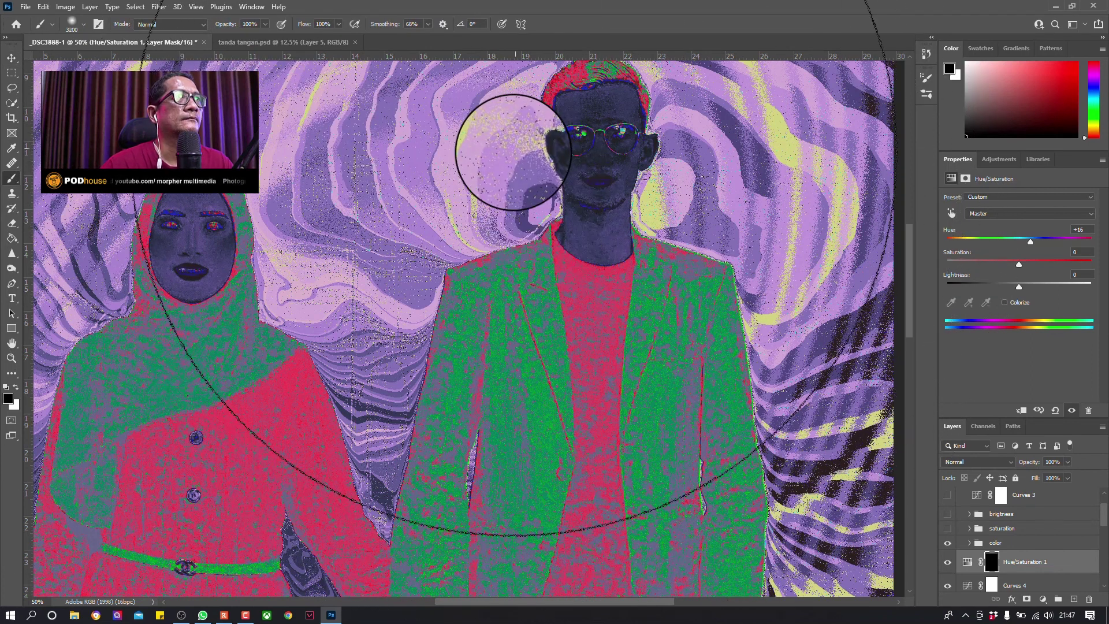
key("bracketleft")
key("bracketleft")
key("bracketleft")
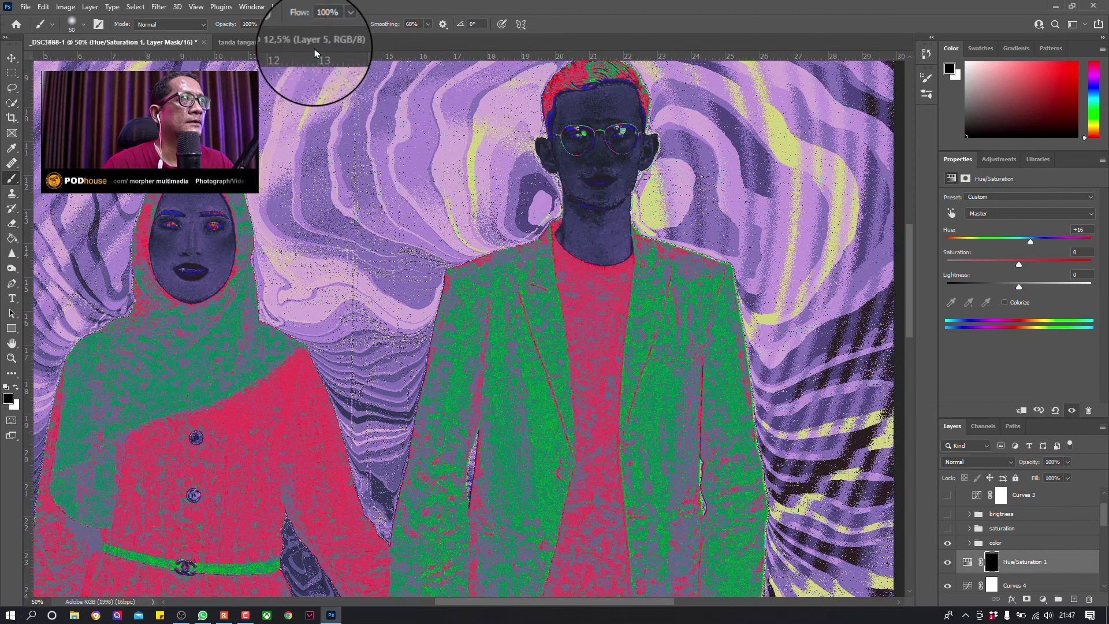
left_click(259, 24)
left_click_drag(263, 36, 232, 45)
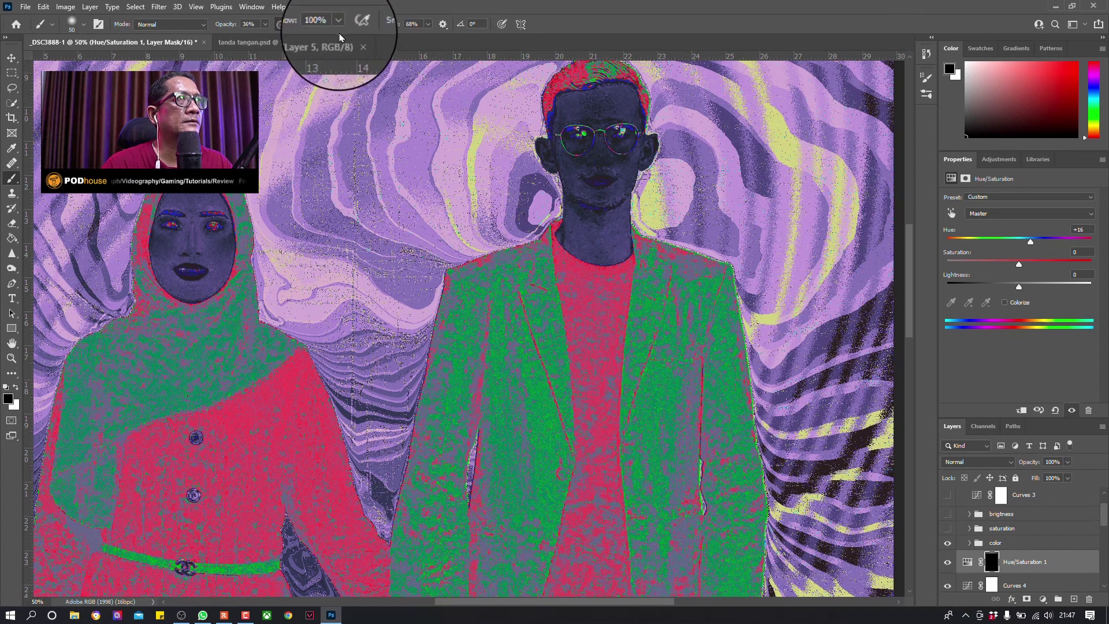
left_click_drag(339, 24, 302, 44)
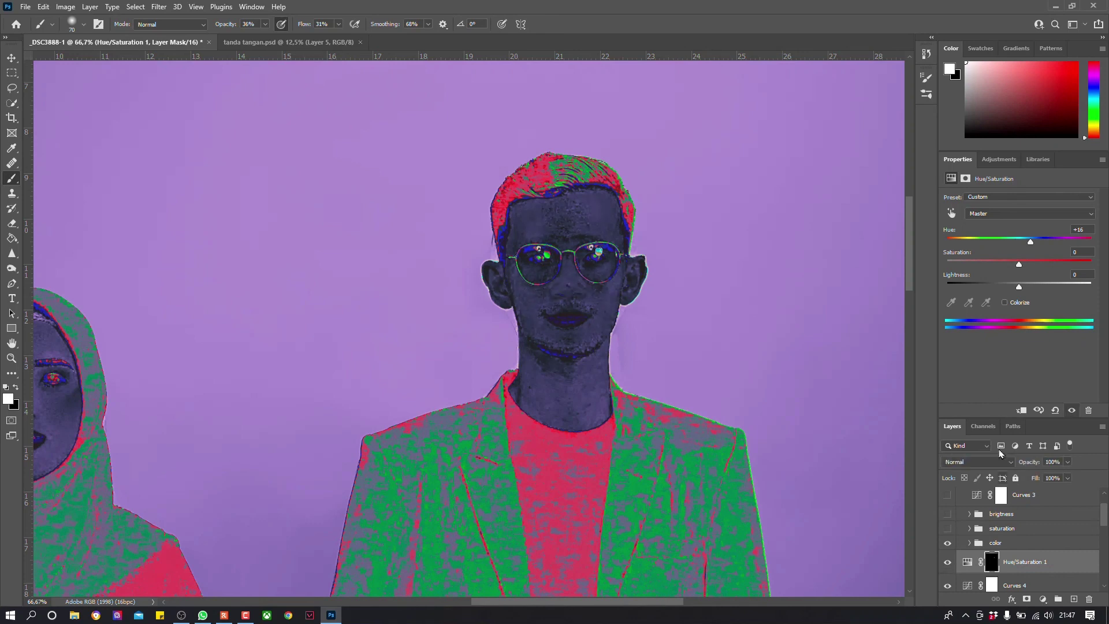
left_click(947, 561)
key("ctrl+minus")
key("ctrl+minus")
key("ctrl+minus")
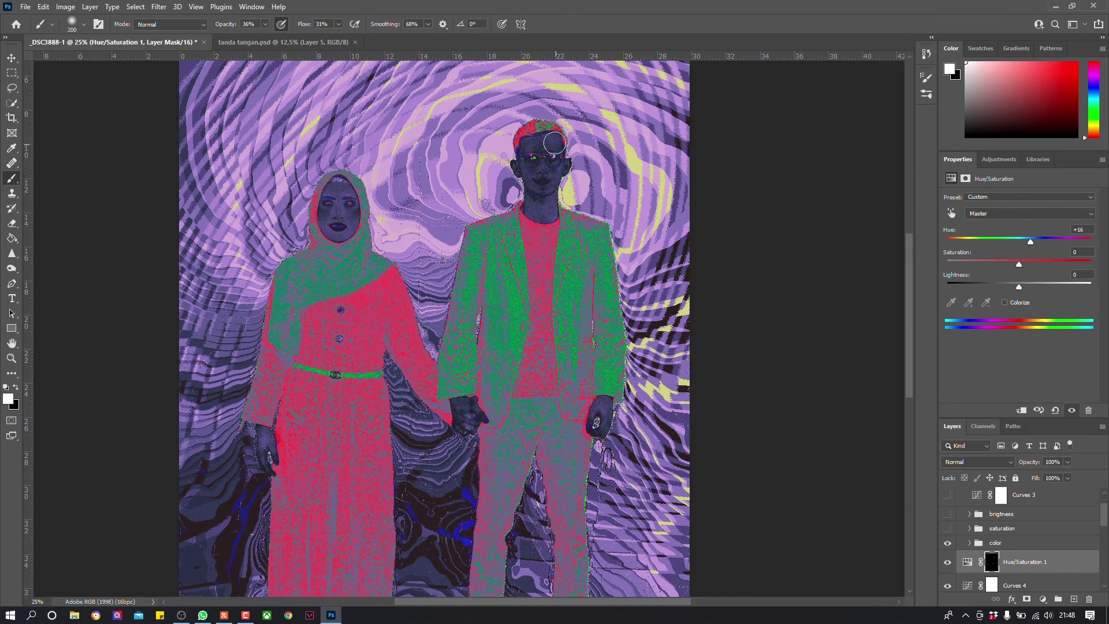
Step: Hide the color group, set Hue/Saturation 1 to 79% opacity, and turn Curves 4 back on
left_click(947, 543)
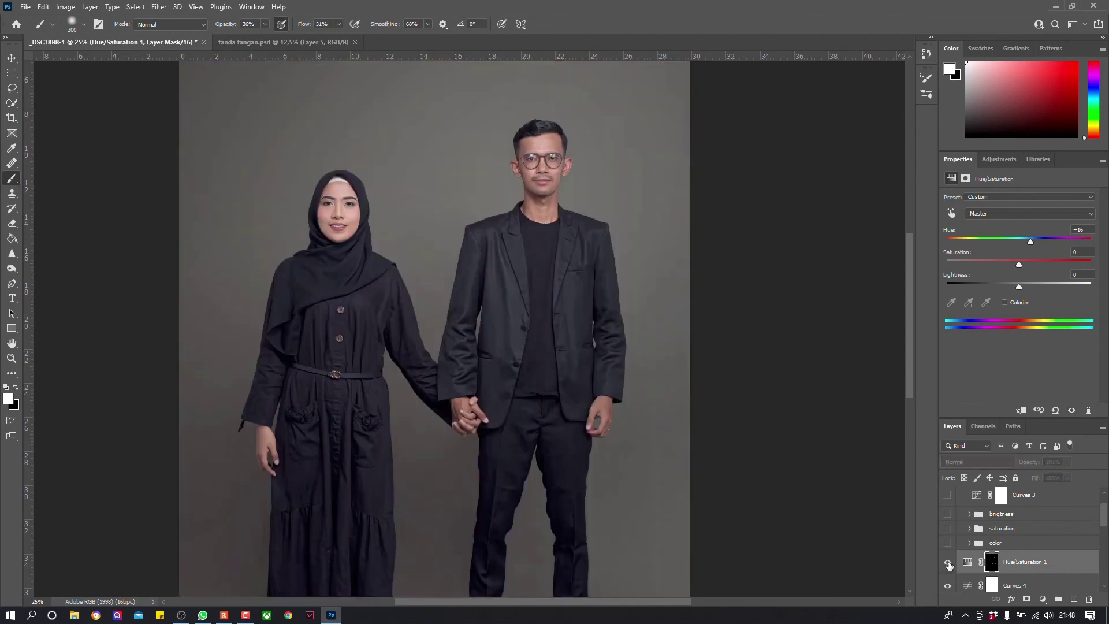
left_click(1067, 462)
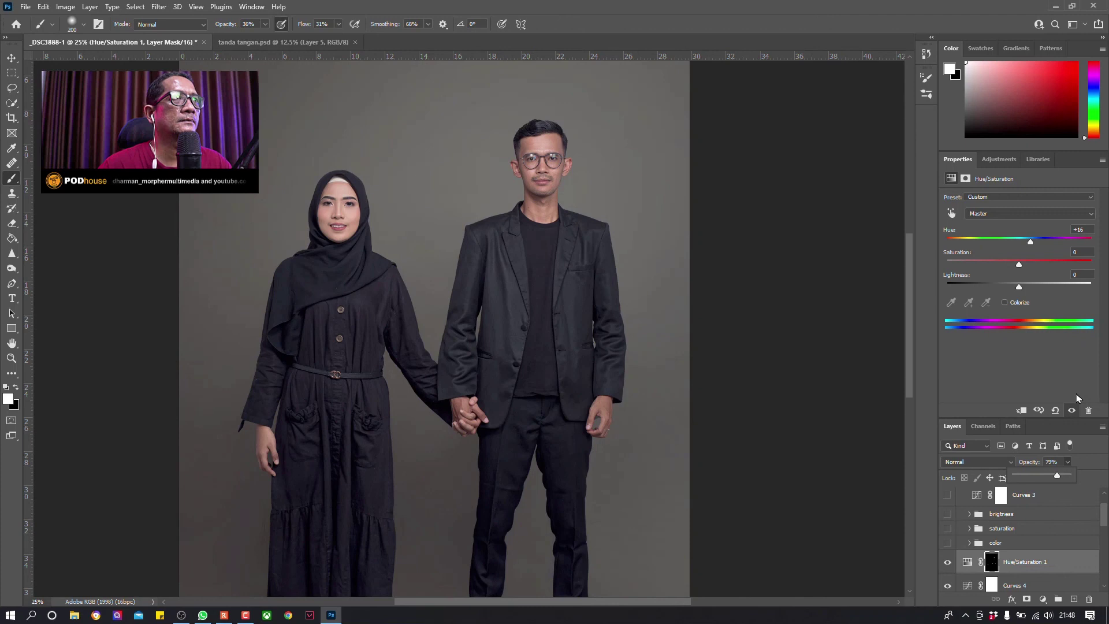
key("ctrl+plus")
mouse_move(555, 215)
left_mouse_down()
mouse_move(486, 417)
mouse_move(587, 339)
mouse_move(568, 323)
left_mouse_up()
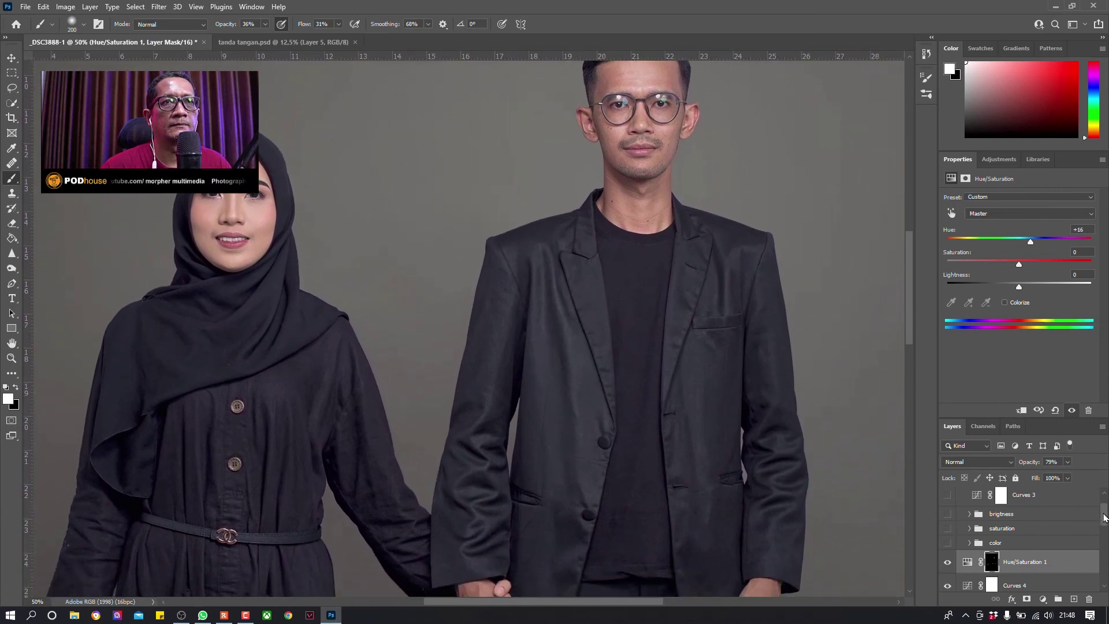
scroll(1104, 517, "down", 4)
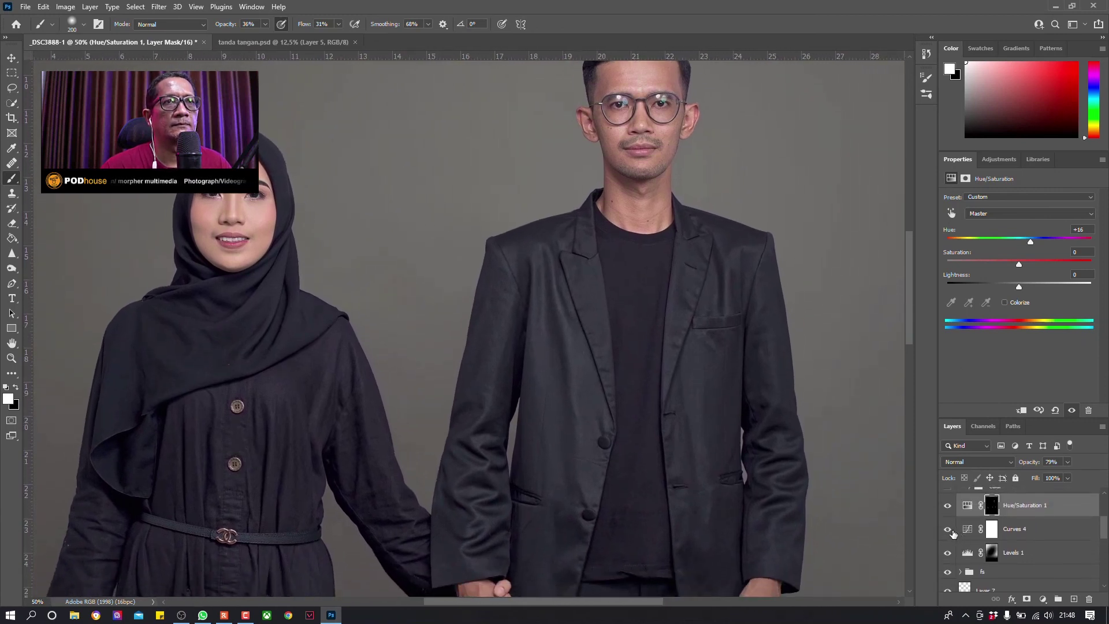
left_click(948, 530)
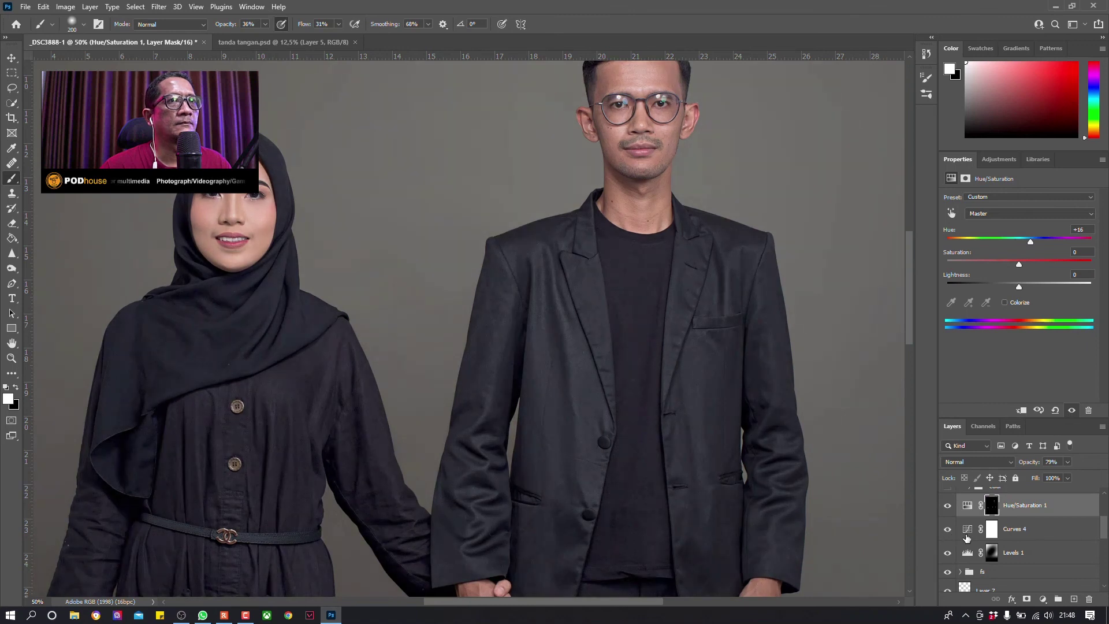
left_click(1020, 532)
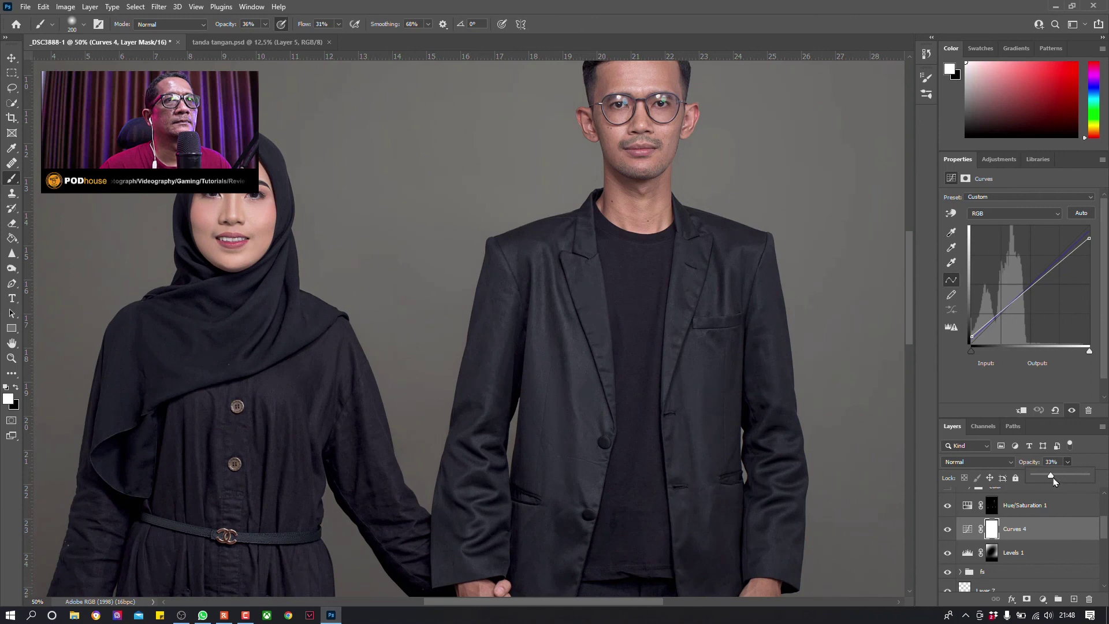
Step: Compare the full portrait with and without Curves 4, then delete the Curves 4 layer
left_click(951, 530)
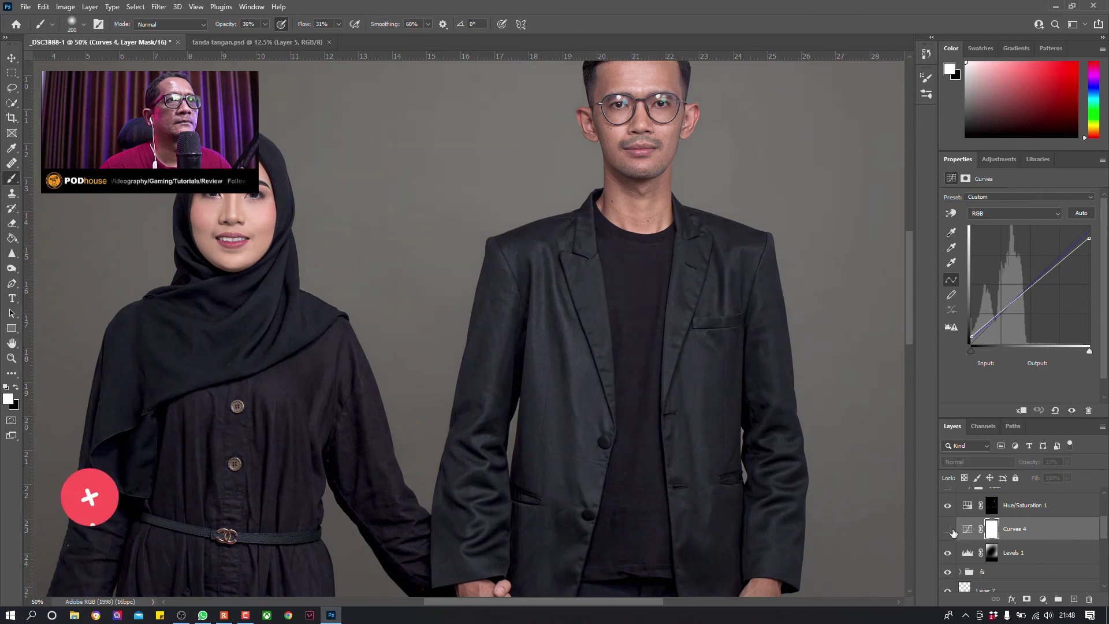
left_click(948, 529)
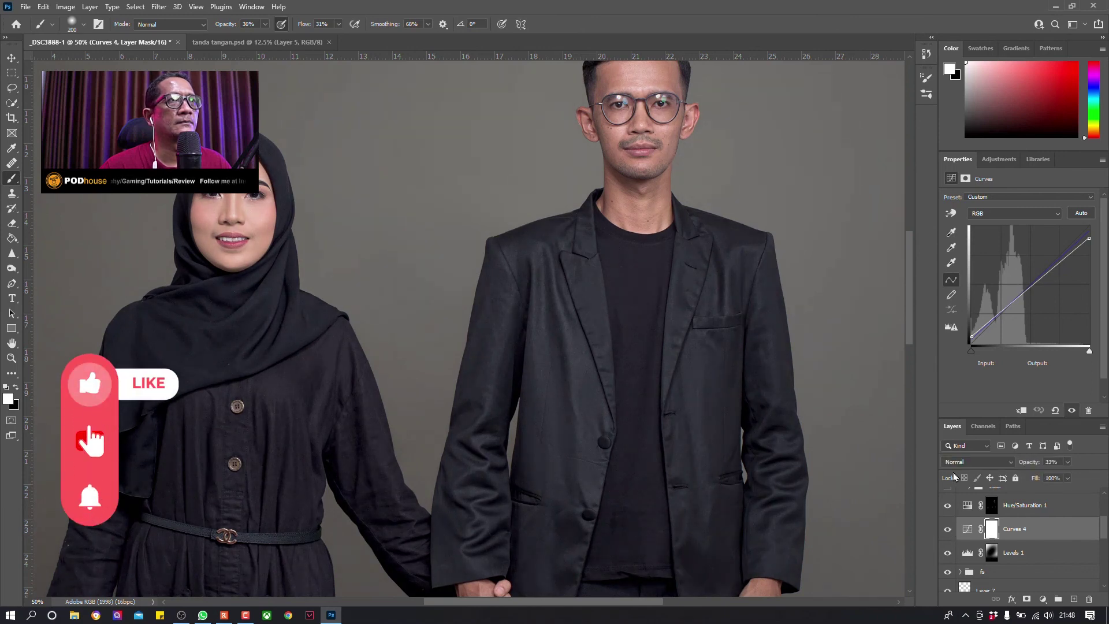
key("ctrl+minus")
key("ctrl+minus")
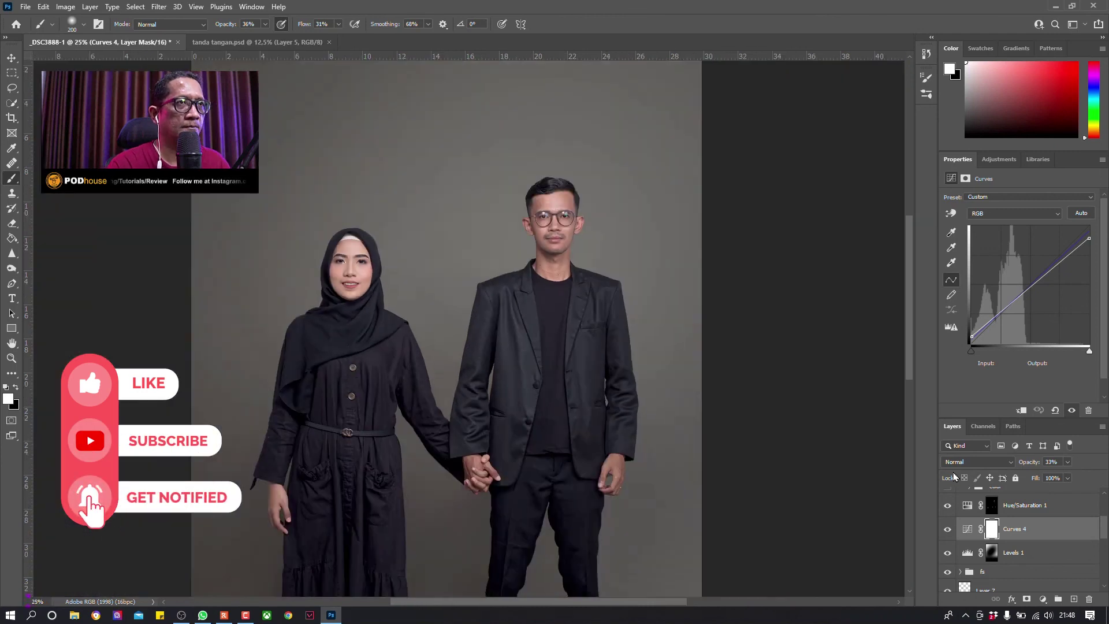
key("ctrl+minus")
scroll(599, 295, "down", 1)
scroll(599, 295, "down", 1)
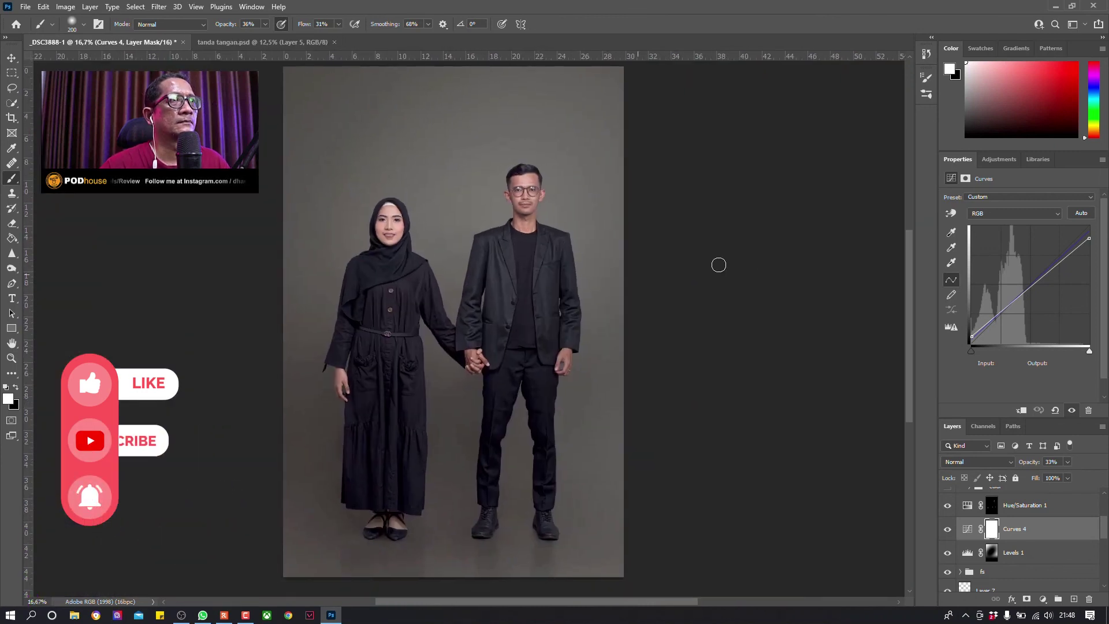
left_click(950, 531)
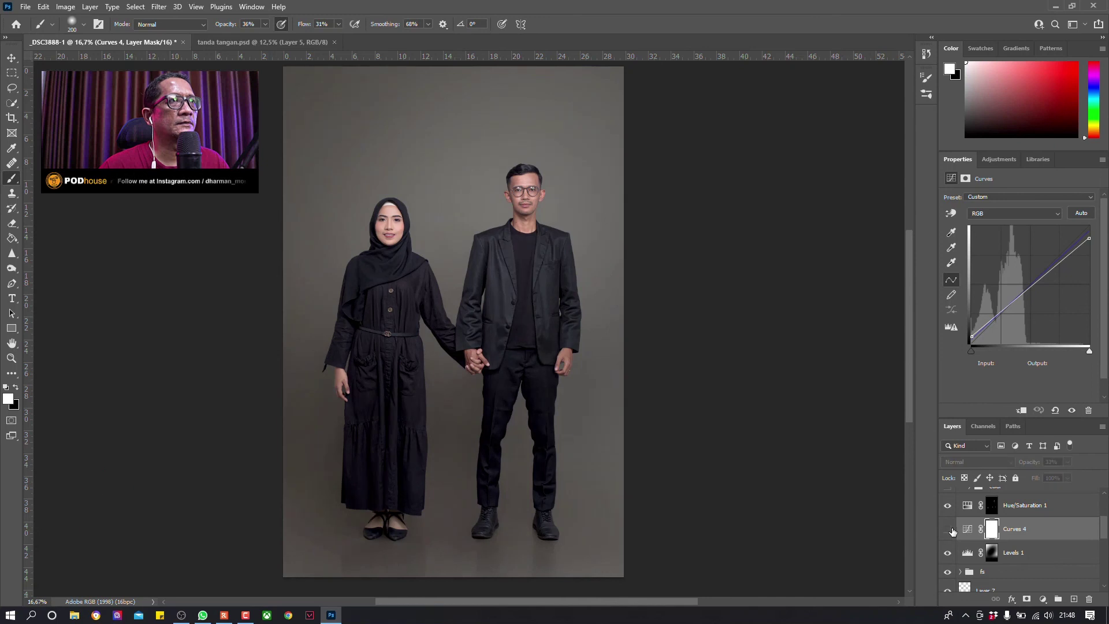
left_click(950, 530)
left_click(950, 530)
left_click(1009, 529)
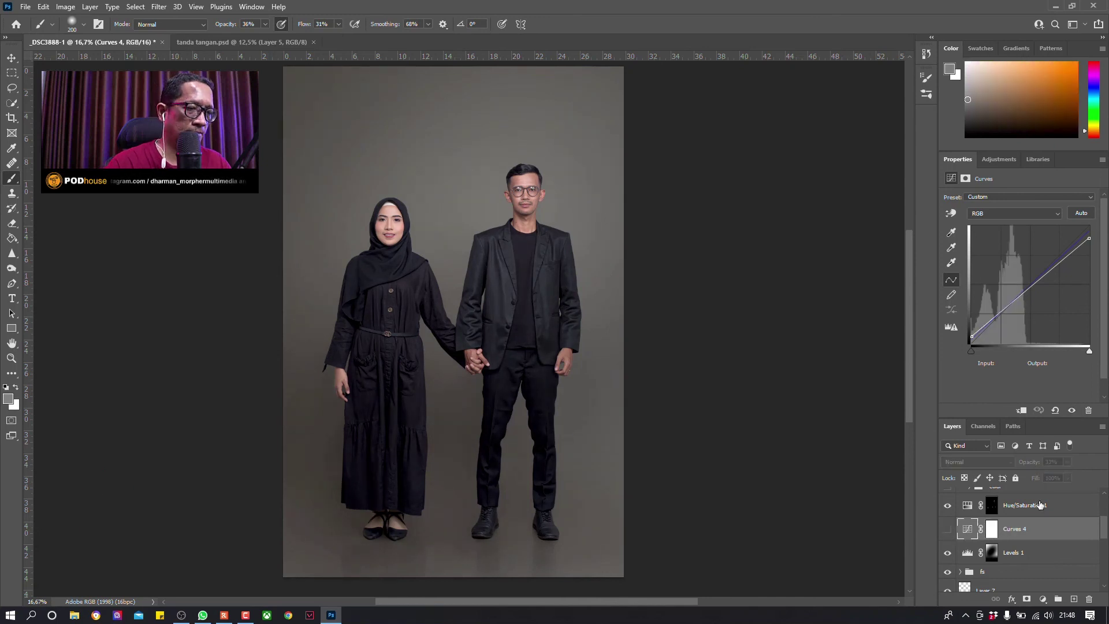
key("Delete")
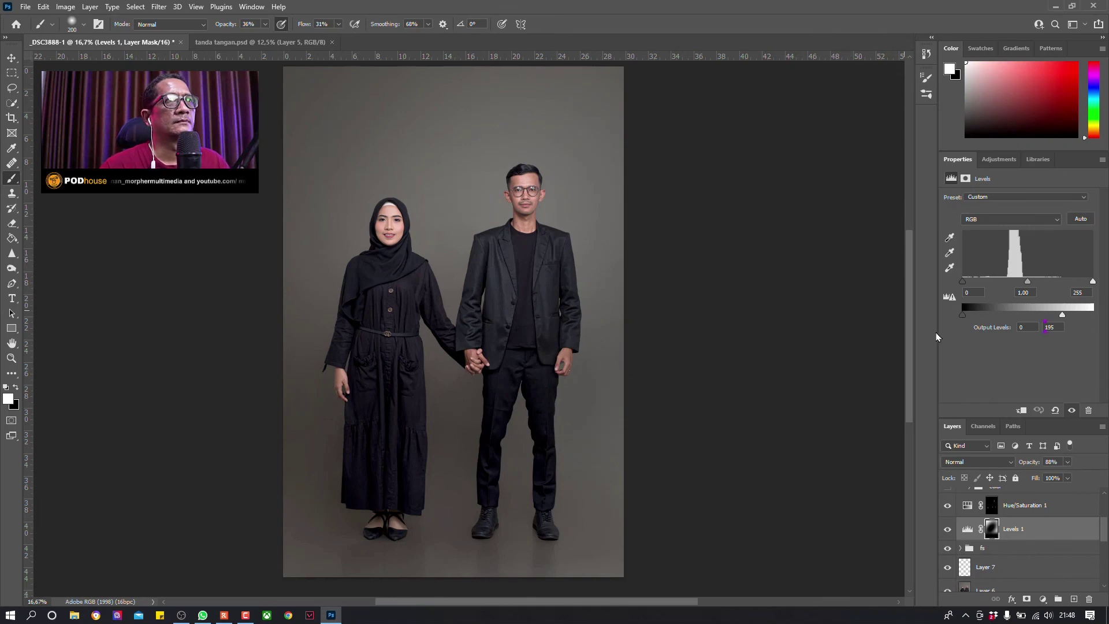
Step: Add a Color Balance adjustment layer with the Shadows Yellow/Blue slider set to +1
left_click(1042, 601)
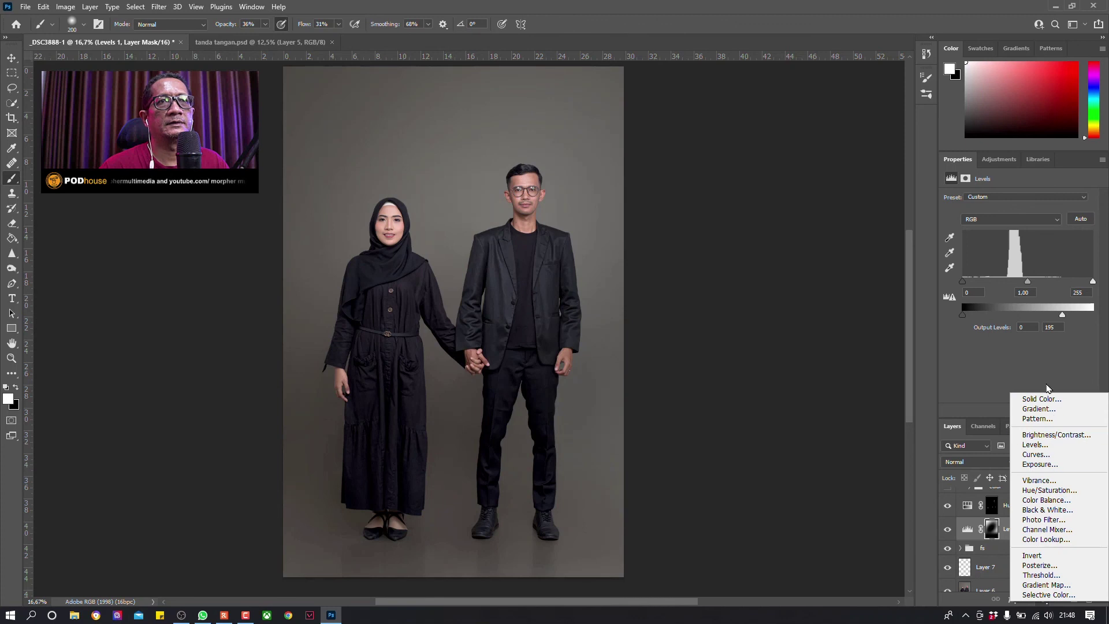
left_click(1065, 490)
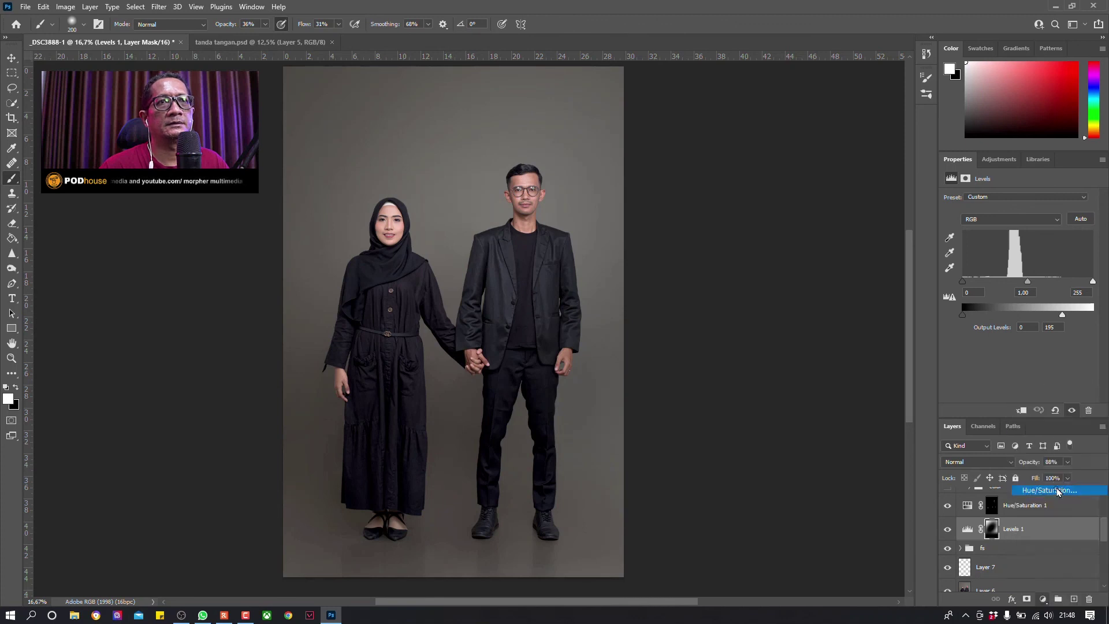
left_click(1042, 600)
left_click(1046, 496)
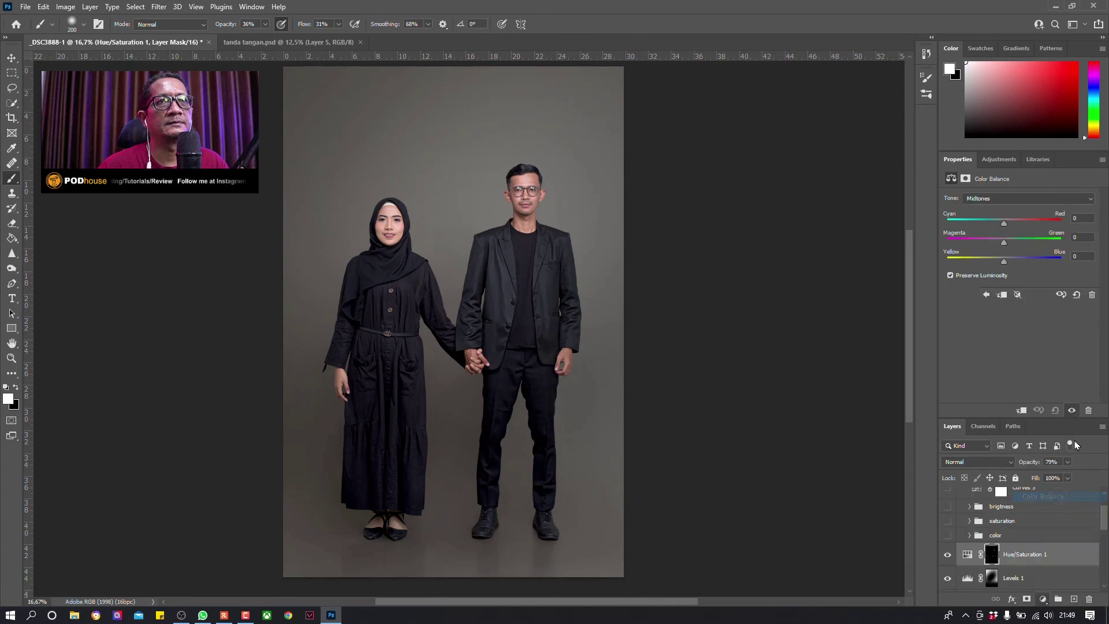
left_click(1012, 199)
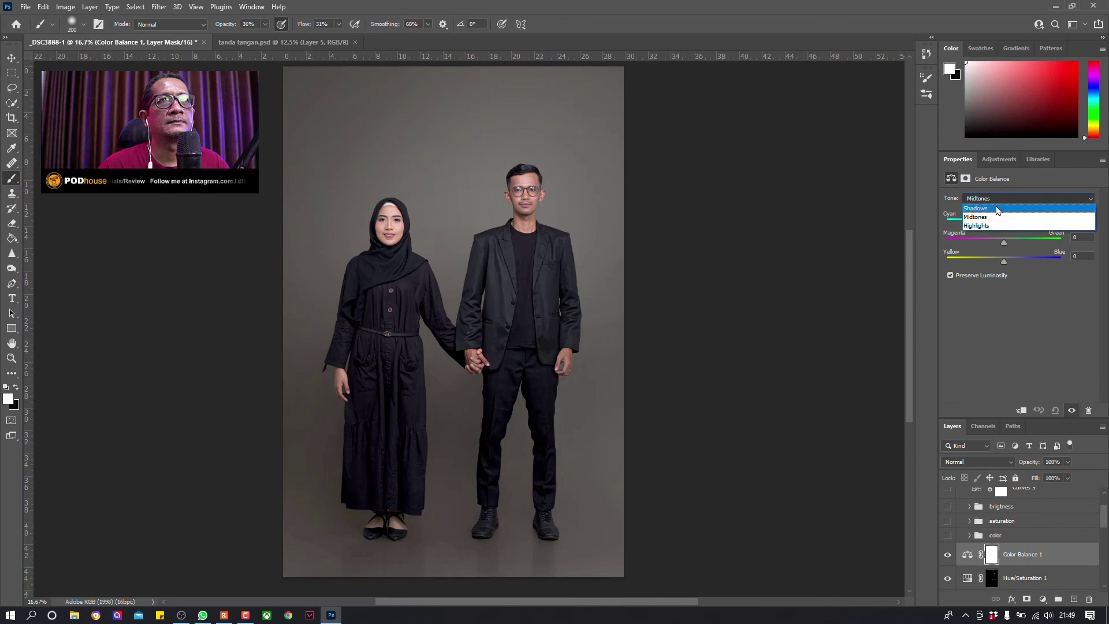
left_click(993, 207)
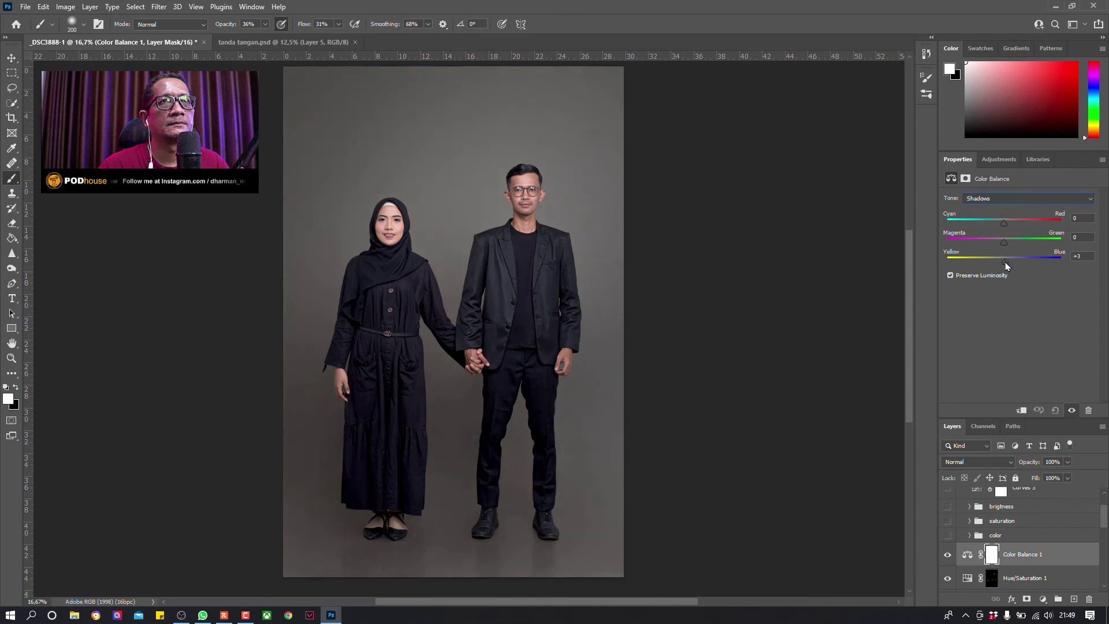
left_click_drag(1005, 265, 1015, 265)
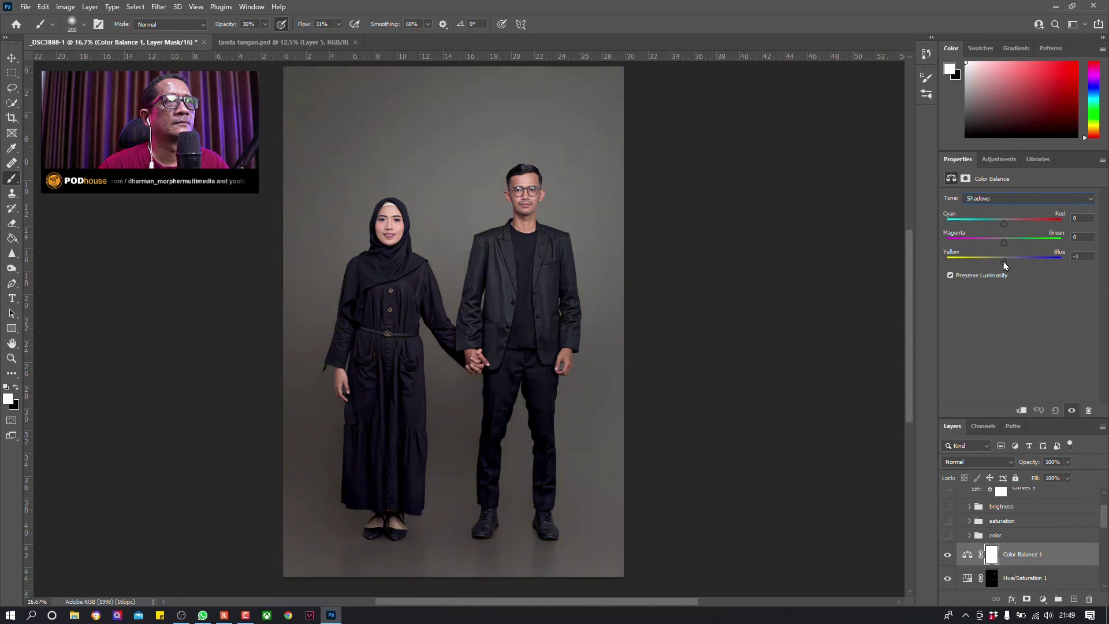
left_click_drag(1005, 265, 1006, 265)
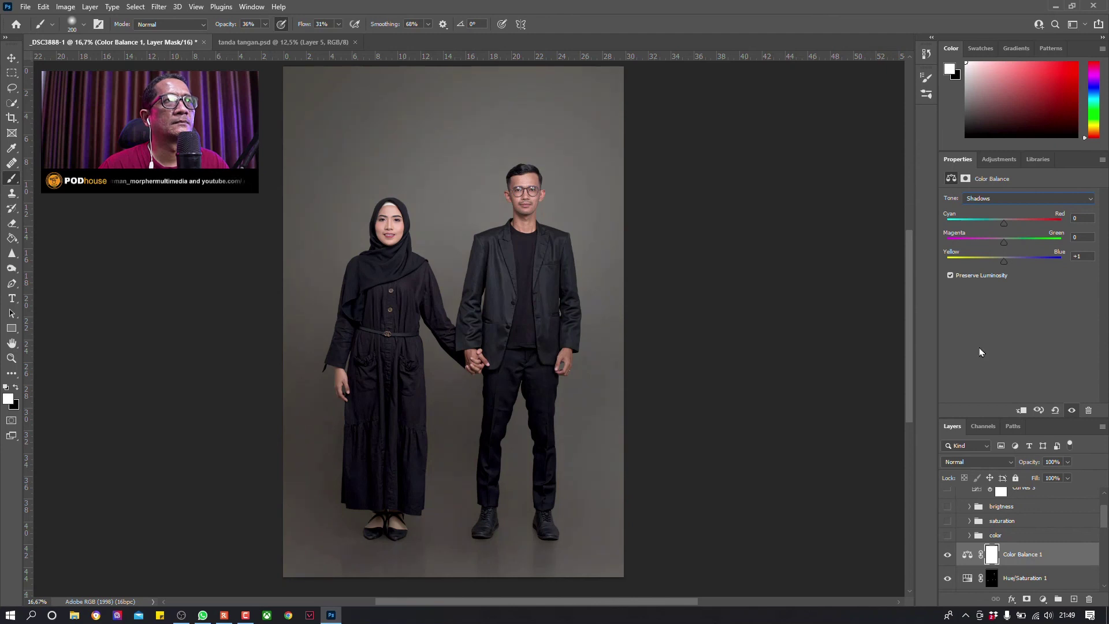
Step: Toggle Color Balance 1 off and on to compare the shadow tint
left_click(947, 555)
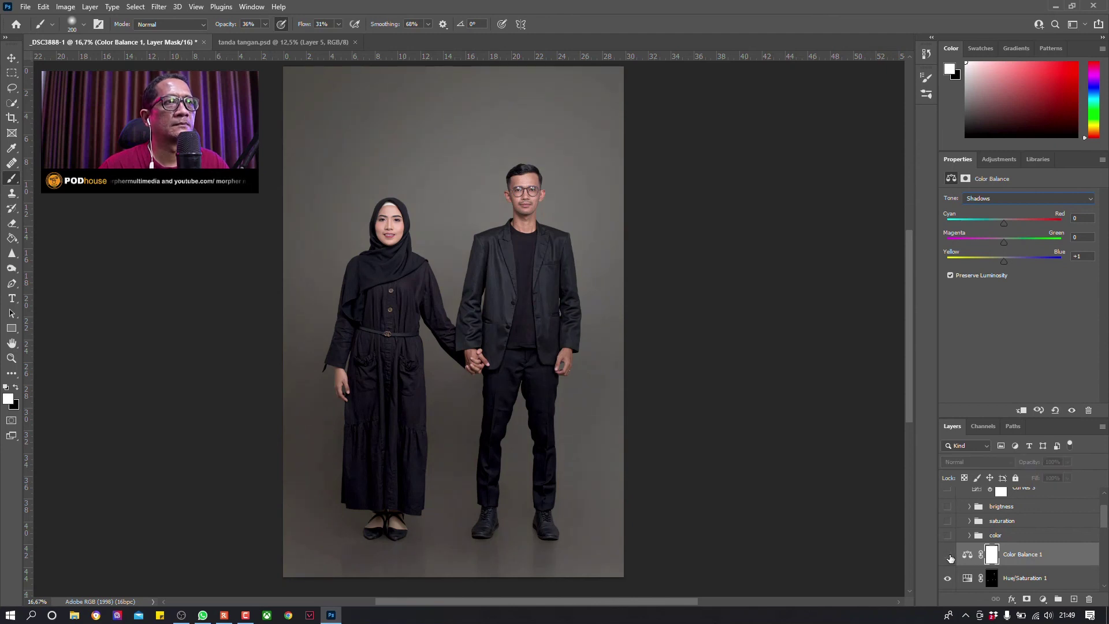
left_click(948, 555)
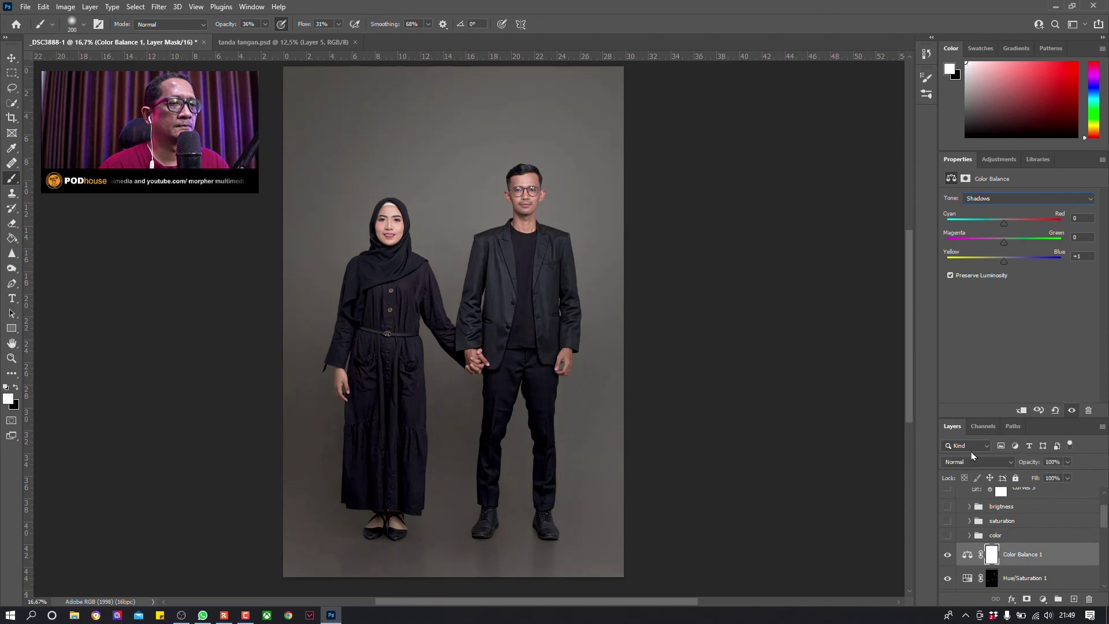
key("ctrl+plus")
key("ctrl+plus")
key("ctrl+minus")
key("ctrl+minus")
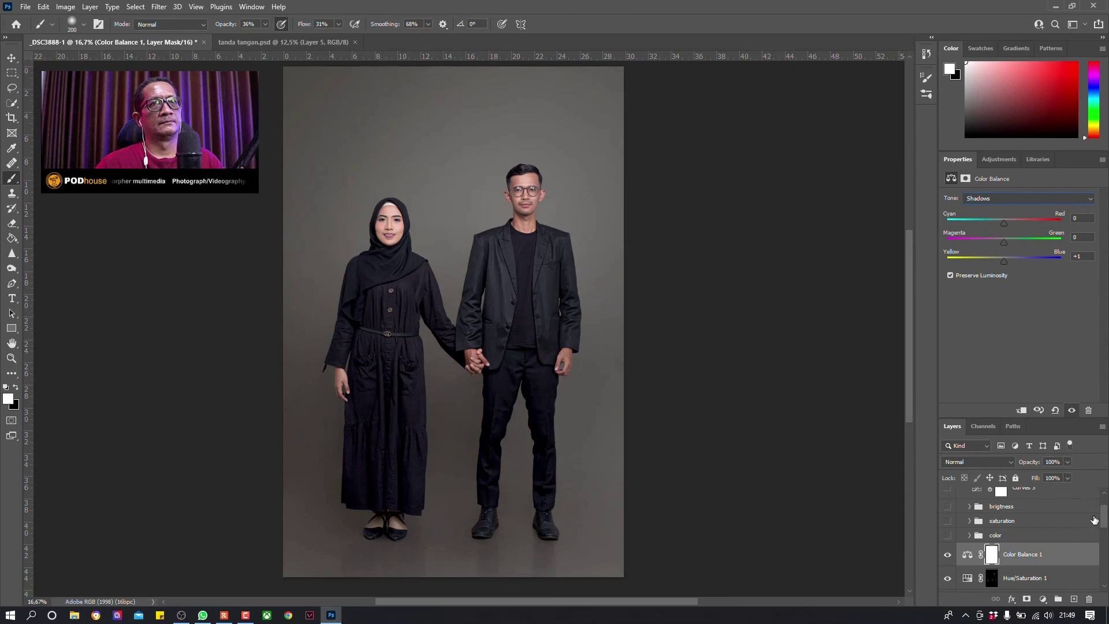
Step: Copy the signature layer from tanda tangan.psd onto the portrait, accepting the bit-depth conversion
left_click_drag(1105, 519, 1105, 577)
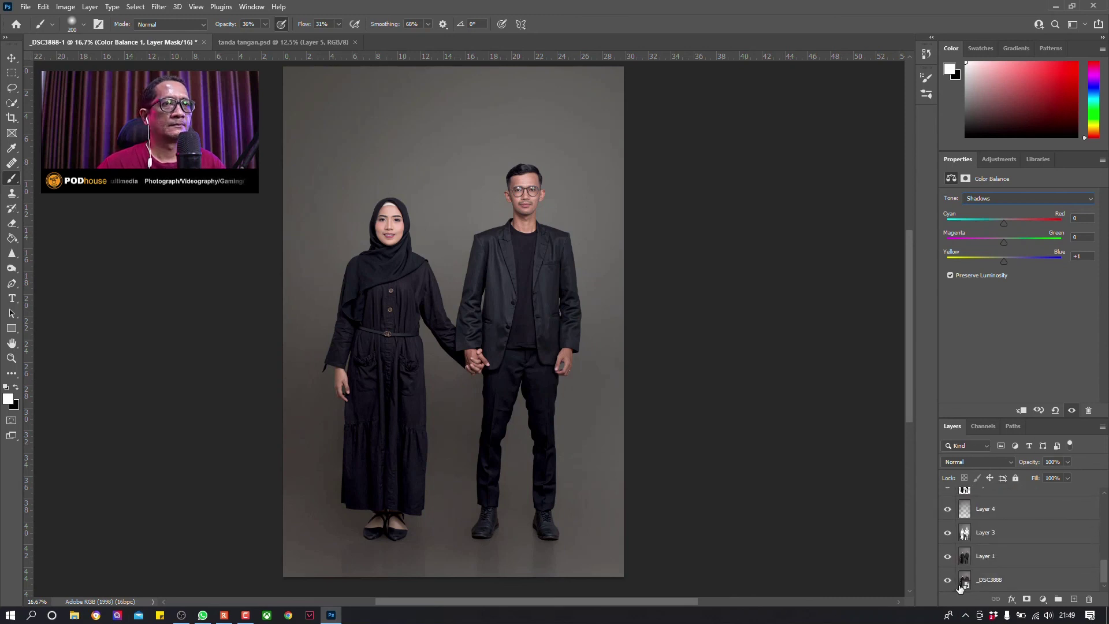
left_click(246, 47)
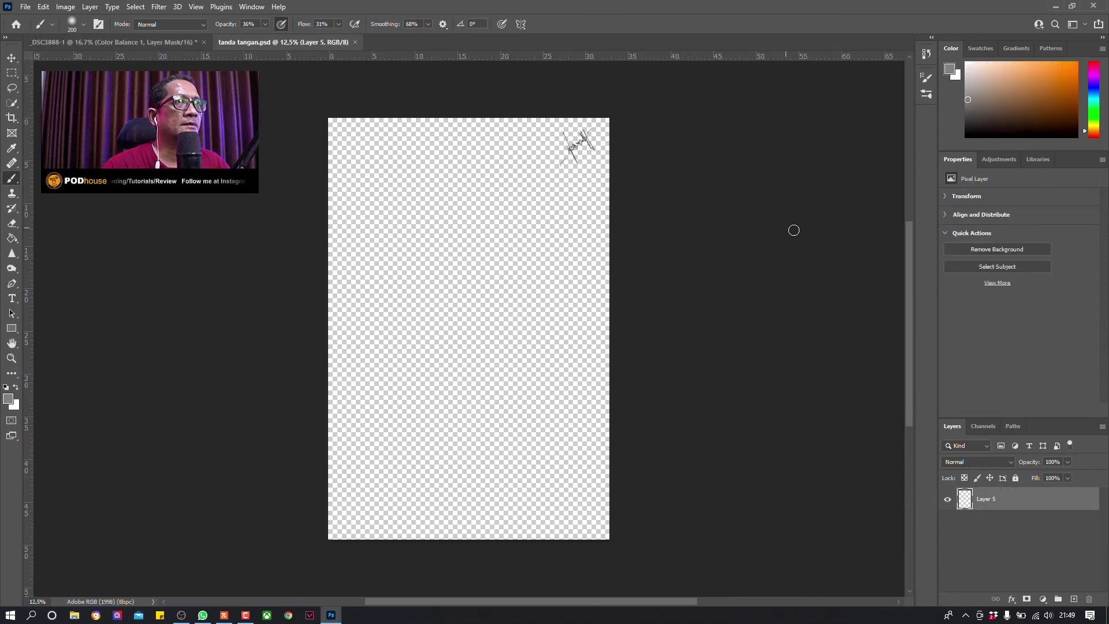
left_click_drag(283, 42, 190, 372)
mouse_move(982, 498)
left_mouse_down()
mouse_move(396, 162)
mouse_move(510, 164)
left_mouse_up()
left_click(540, 237)
Step: Close the signature document and move the signature toward the photo's top-left corner
key("v")
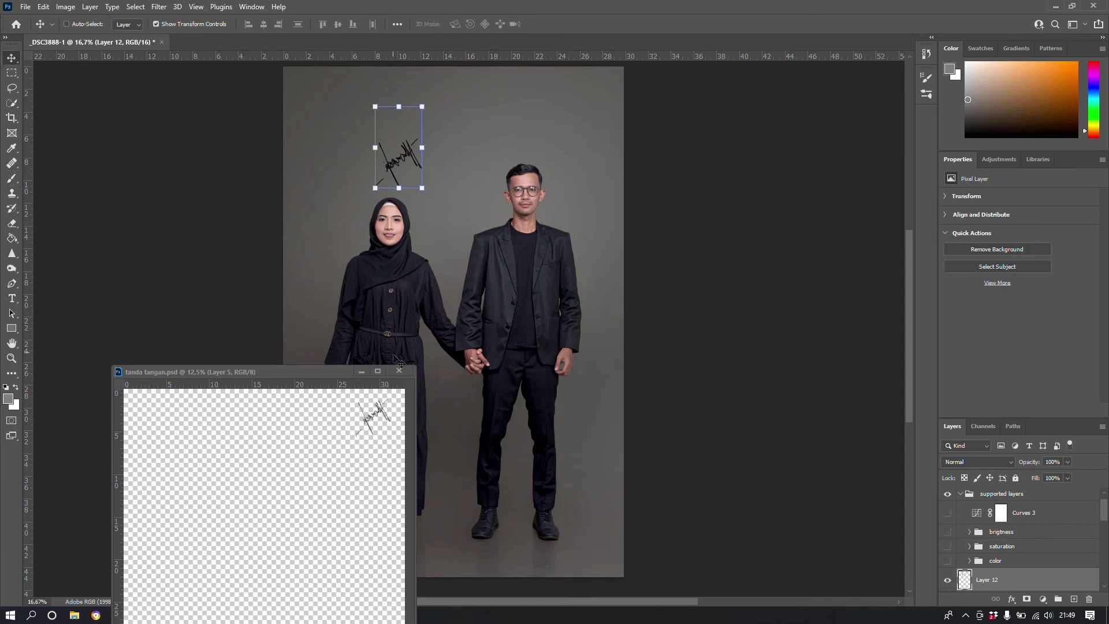
left_click(399, 370)
scroll(433, 255, "up", 2)
scroll(433, 255, "up", 5)
left_click_drag(398, 156, 249, 93)
scroll(433, 288, "up", 4)
scroll(433, 289, "left", 5)
Step: Scale the signature down with Free Transform and fit the whole photo in view
key("ctrl+t")
mouse_move(451, 198)
left_mouse_down()
mouse_move(451, 154)
mouse_move(446, 173)
left_mouse_up()
left_click(572, 24)
key("ctrl+0")
key("alt+bracketright")
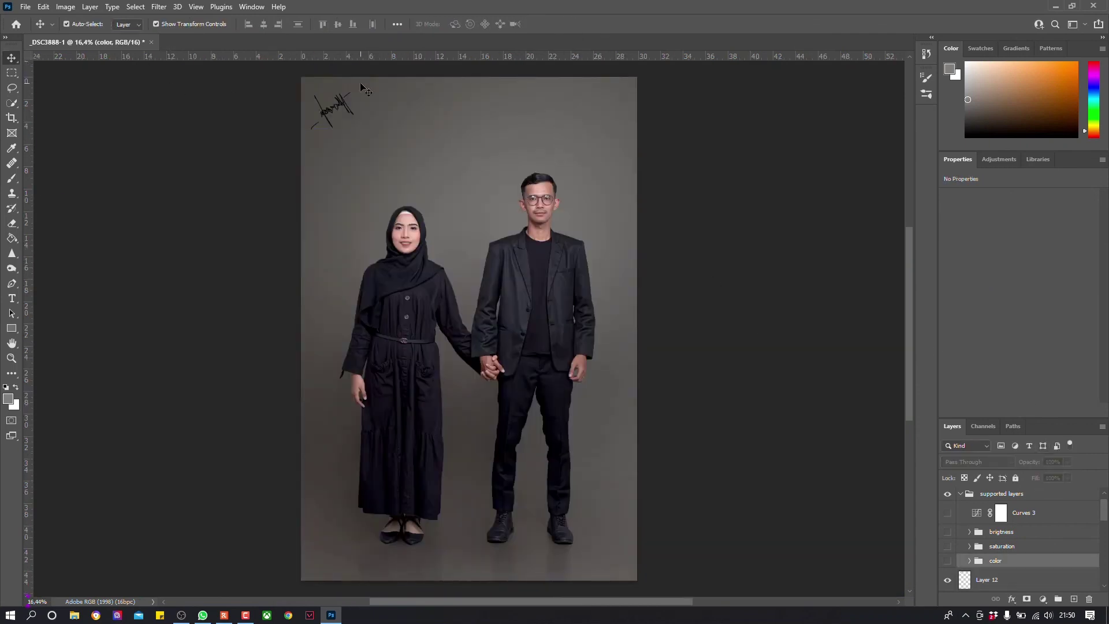
key("ctrl+plus")
key("ctrl+plus")
key("ctrl+plus")
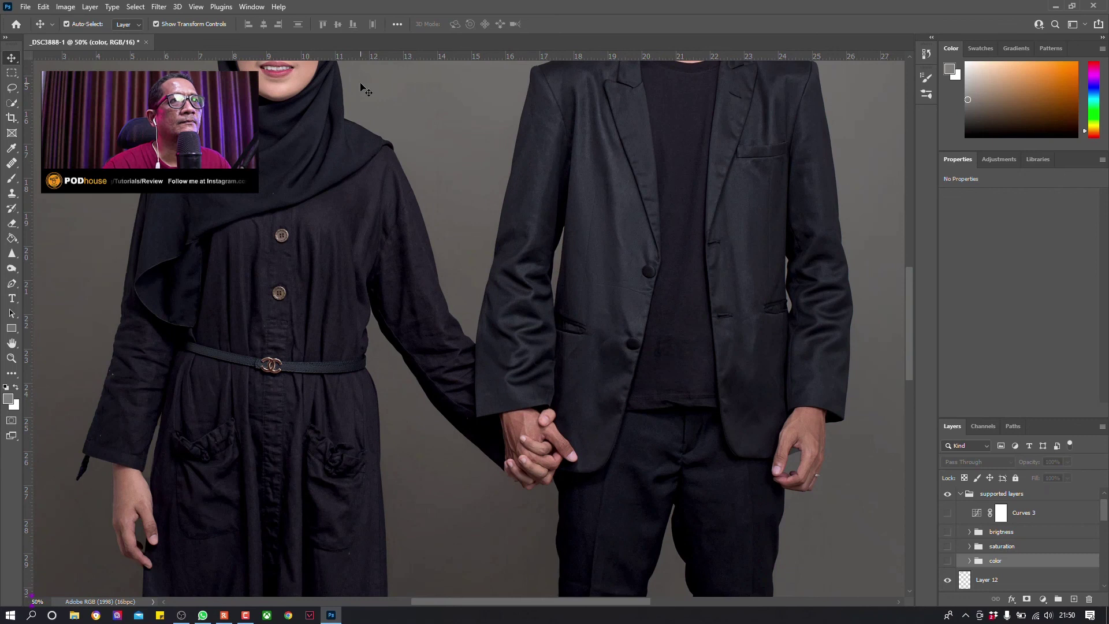
mouse_move(363, 87)
left_mouse_down()
mouse_move(520, 301)
mouse_move(544, 213)
left_mouse_up()
mouse_move(528, 443)
left_mouse_down()
mouse_move(527, 306)
mouse_move(503, 258)
mouse_move(553, 210)
mouse_move(607, 223)
mouse_move(731, 335)
mouse_move(568, 409)
left_mouse_up()
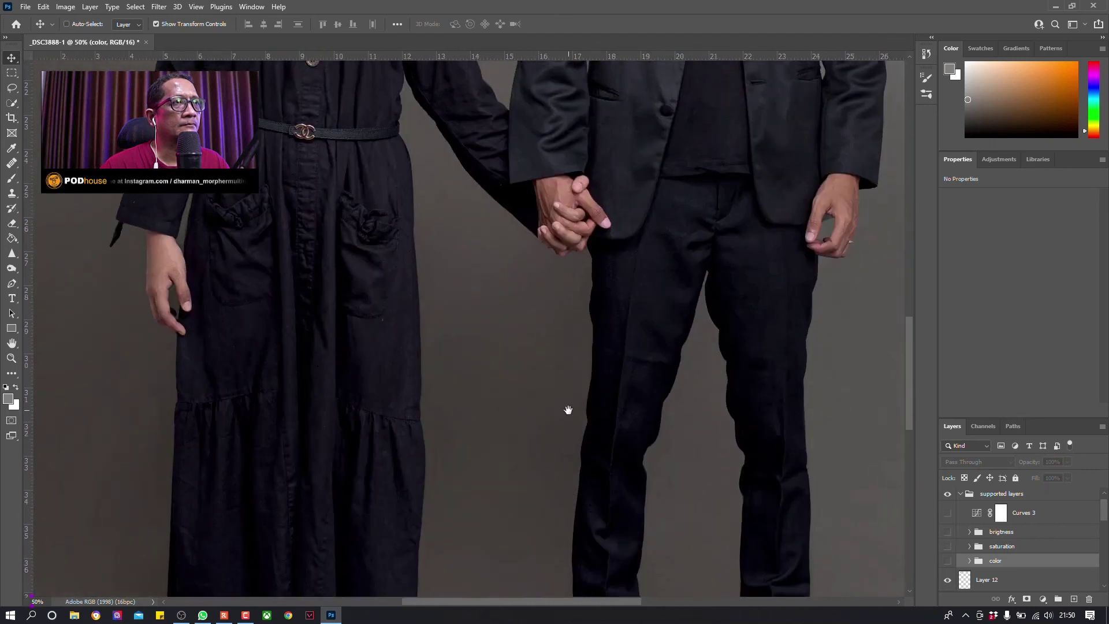
key("ctrl+0")
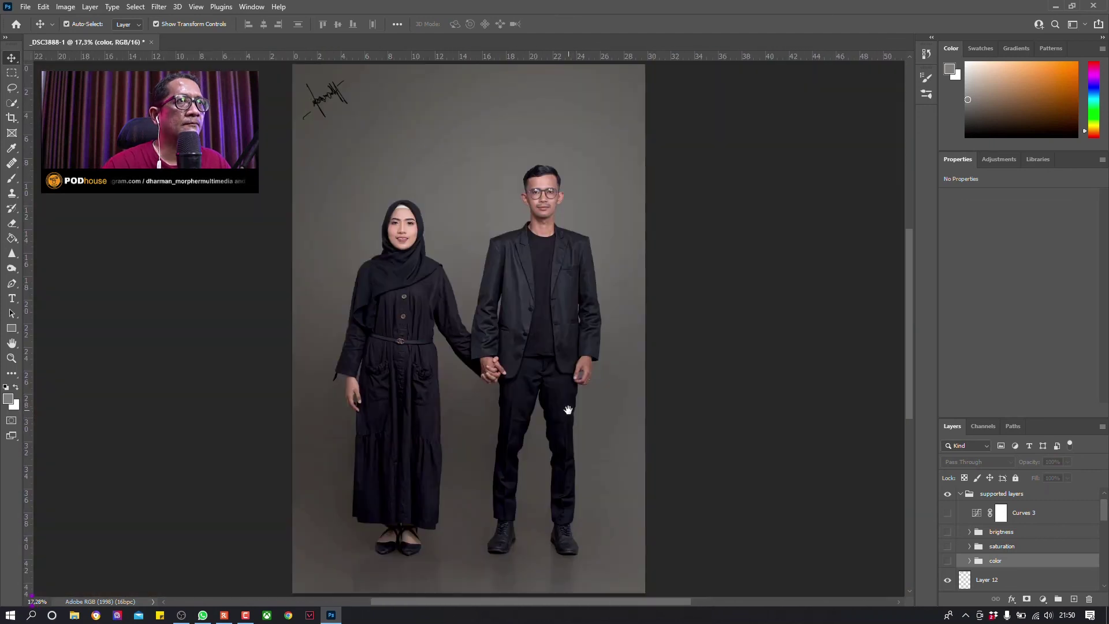